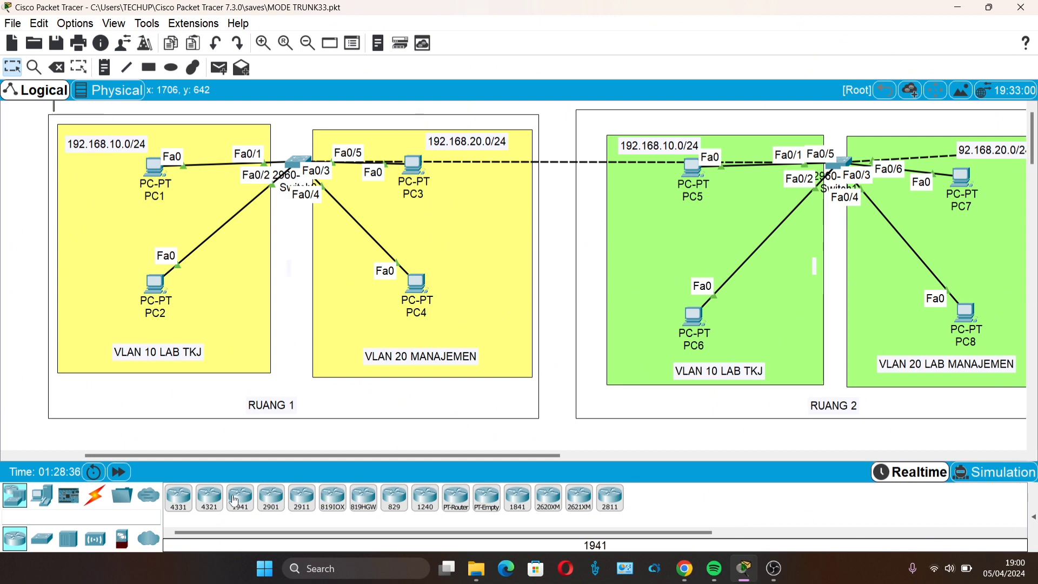
# Add a 2811 router between the two yellow VLAN areas of RUANG 1 and connect it to the room's 2960 switch with an automatically chosen cable.
pyautogui.moveTo(618, 498); pyautogui.dragTo(297, 367)
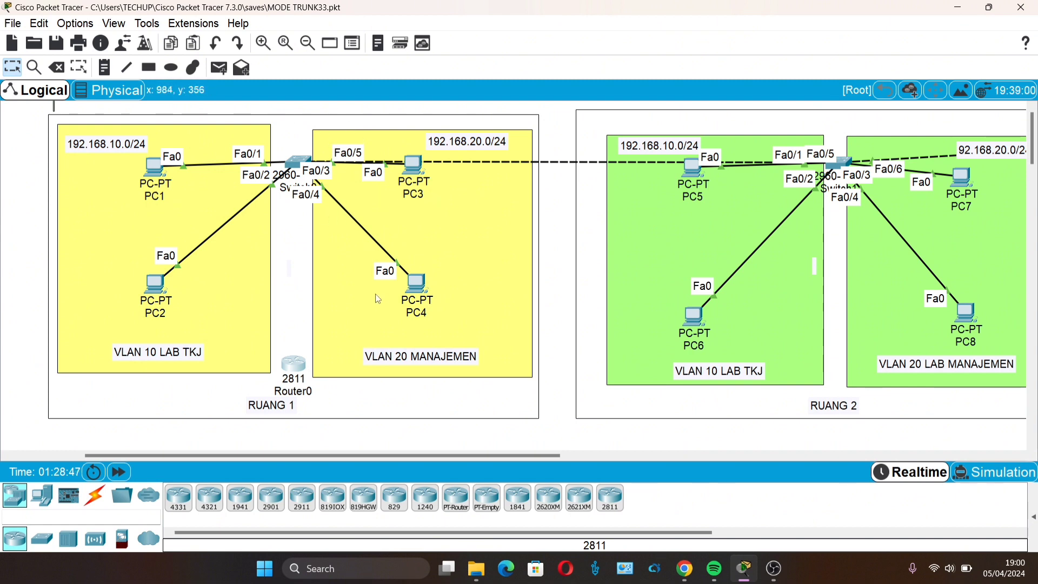
pyautogui.click(97, 496)
pyautogui.click(178, 497)
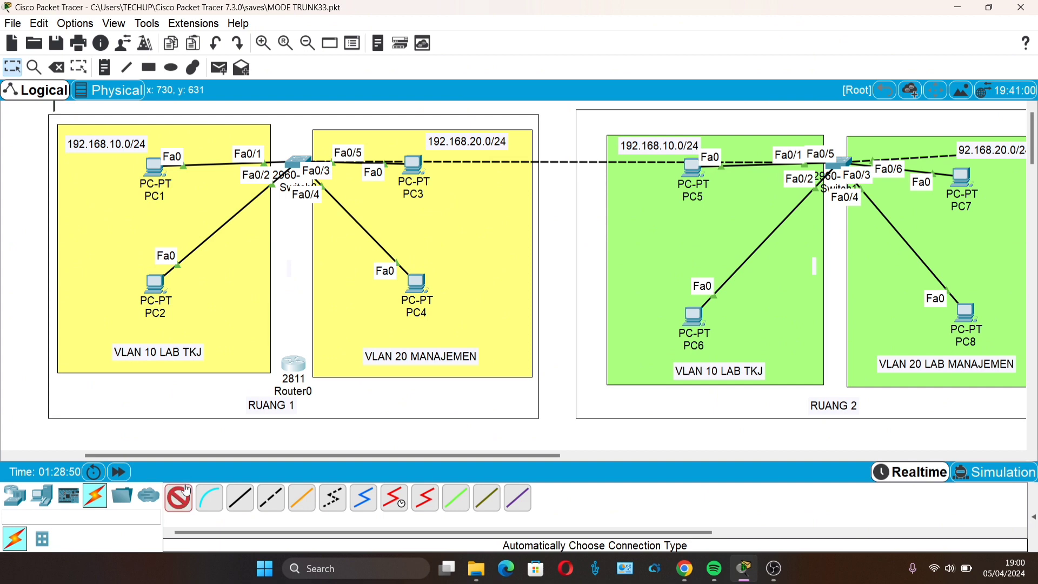
pyautogui.click(293, 365)
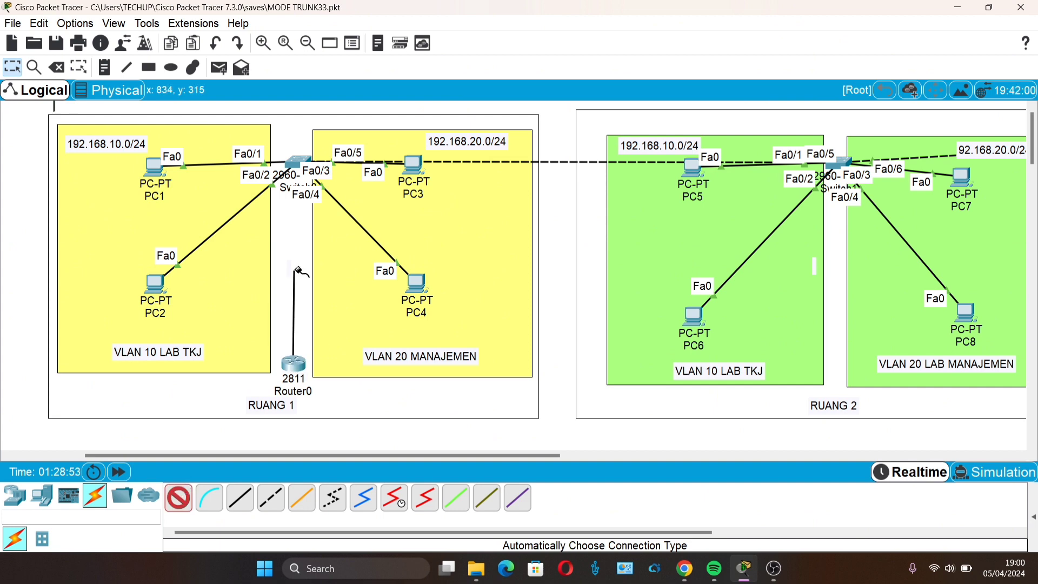
pyautogui.click(299, 165)
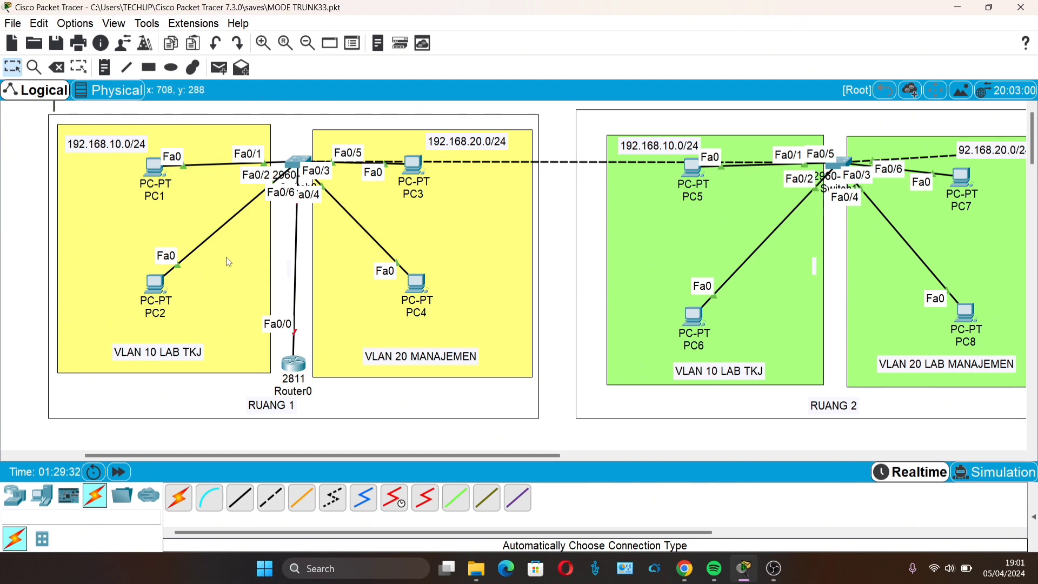
# Open the new router's command line in a maximized window and answer no to the initial configuration dialog.
pyautogui.click(297, 365)
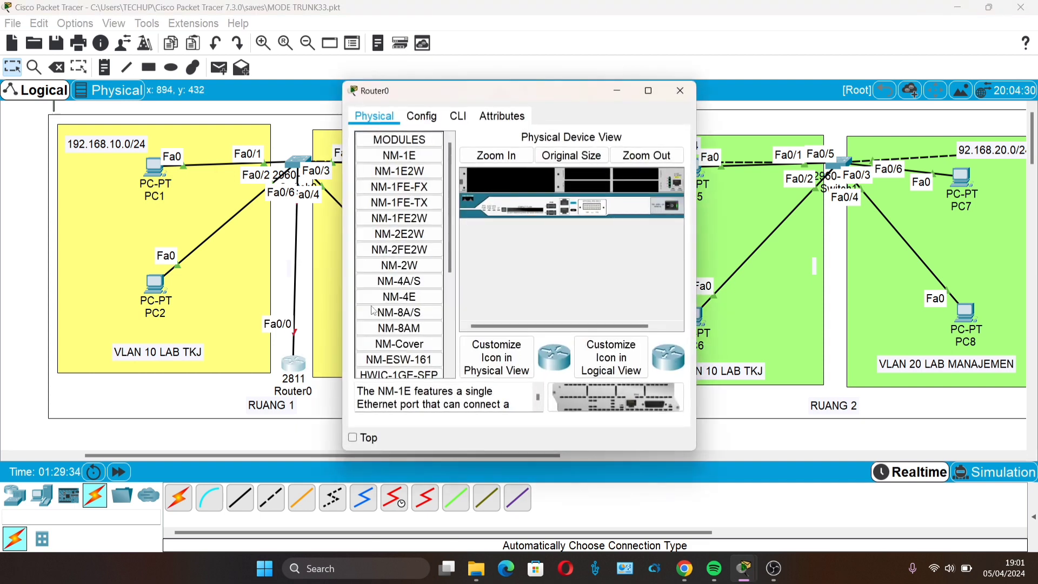
pyautogui.click(459, 117)
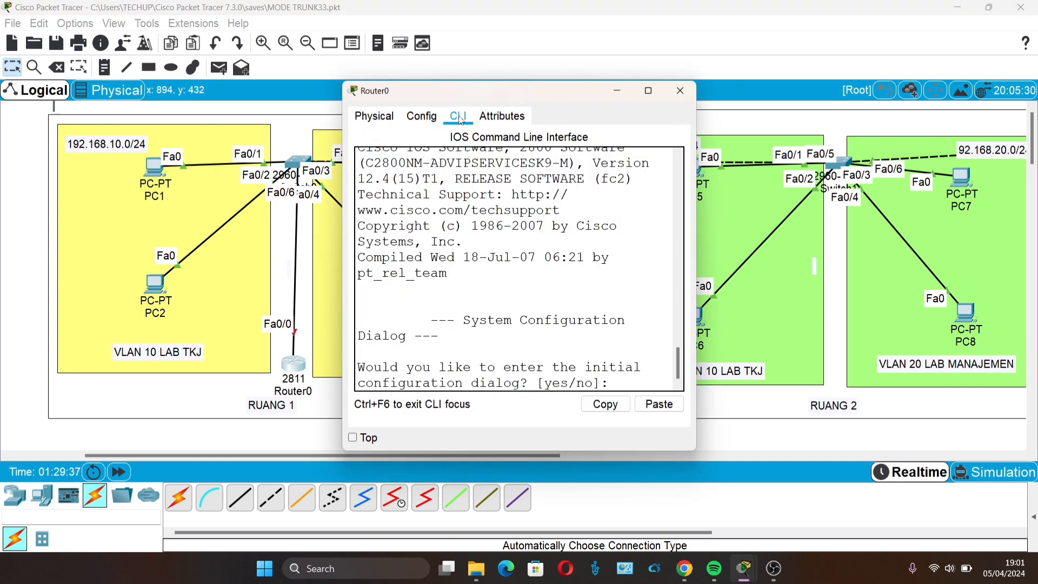
pyautogui.click(650, 91)
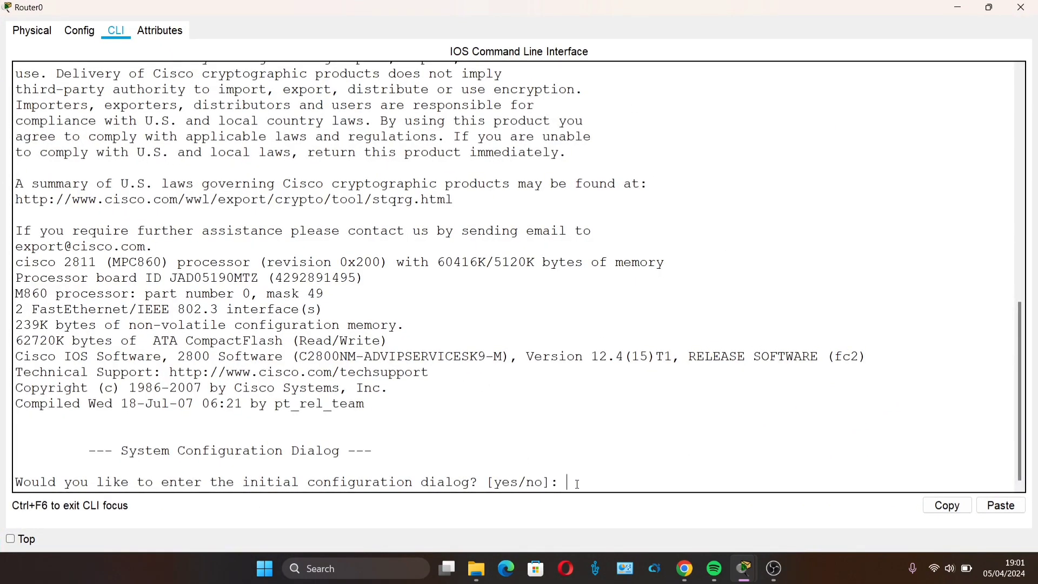
pyautogui.write('no')
pyautogui.press('Return')
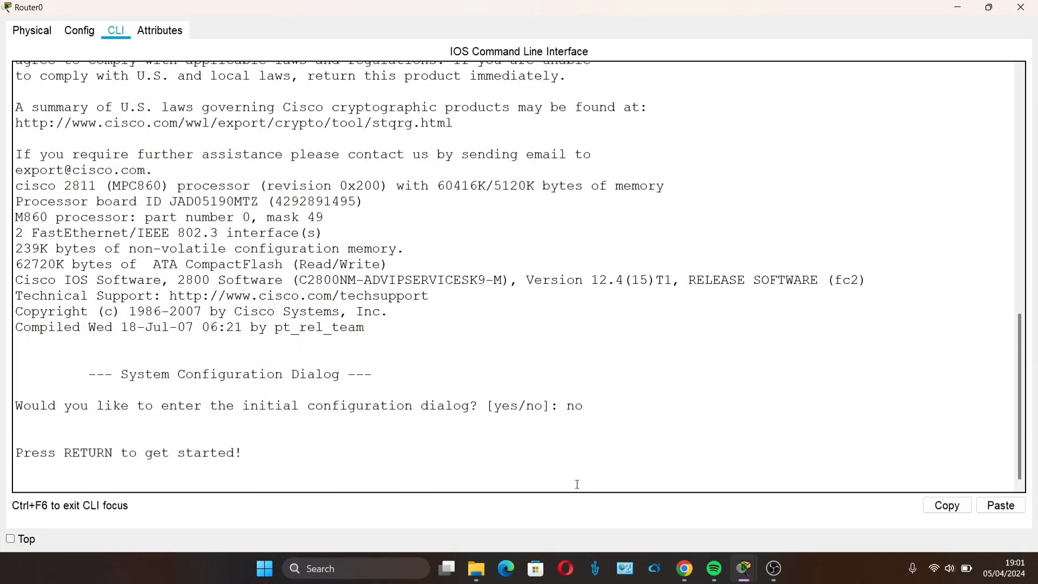
pyautogui.press('Return')
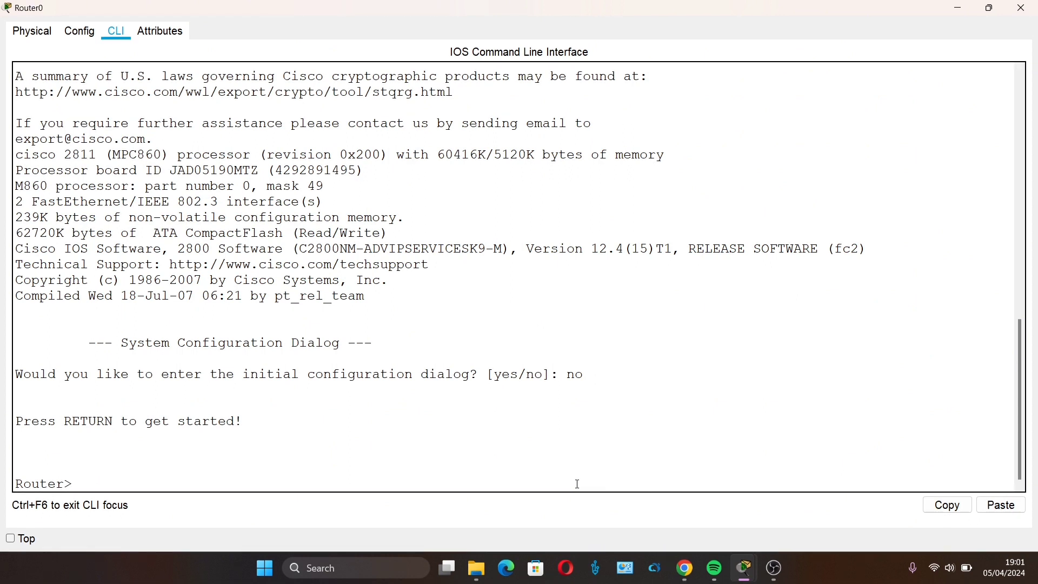
# Enter privileged mode with en and global configuration mode with conf t on the router.
pyautogui.write('en')
pyautogui.press('Return')
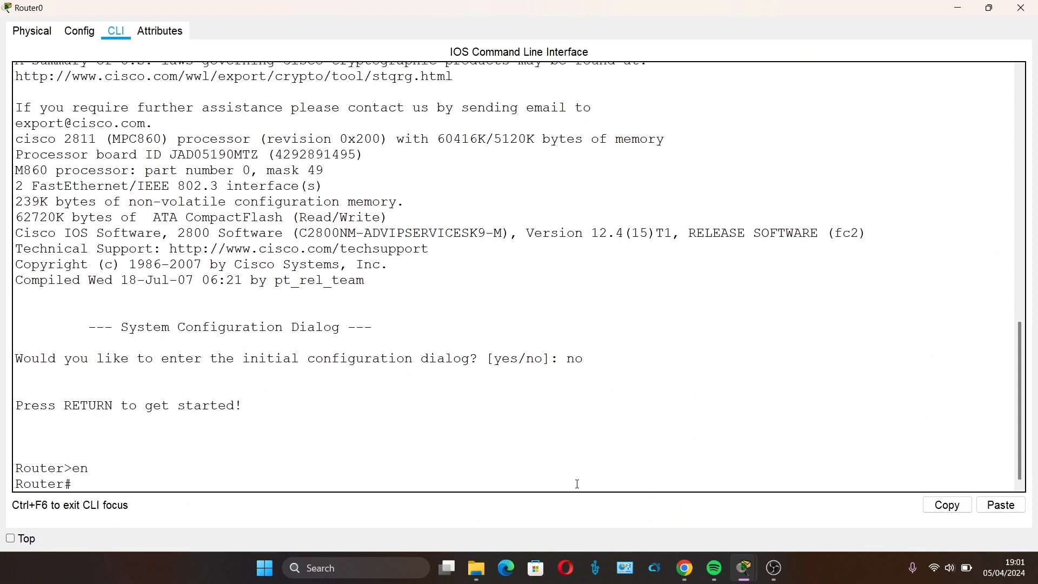
pyautogui.write('conft')
pyautogui.press('BackSpace')
pyautogui.write('t')
pyautogui.press('Return')
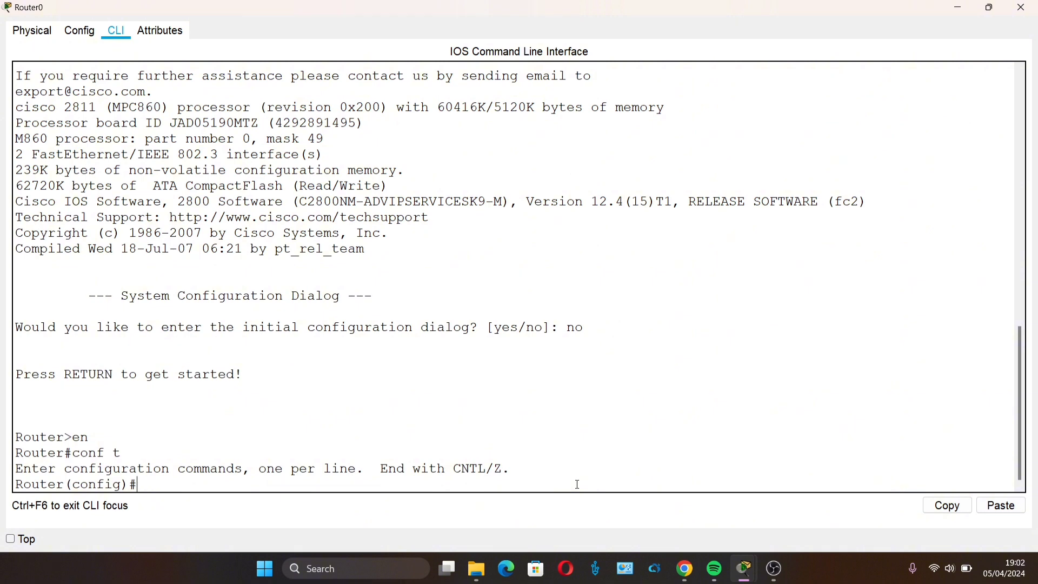
# Enter configuration of interface fa0/0 and enable it with no shutdown.
pyautogui.write('int fa0/0')
pyautogui.press('Return')
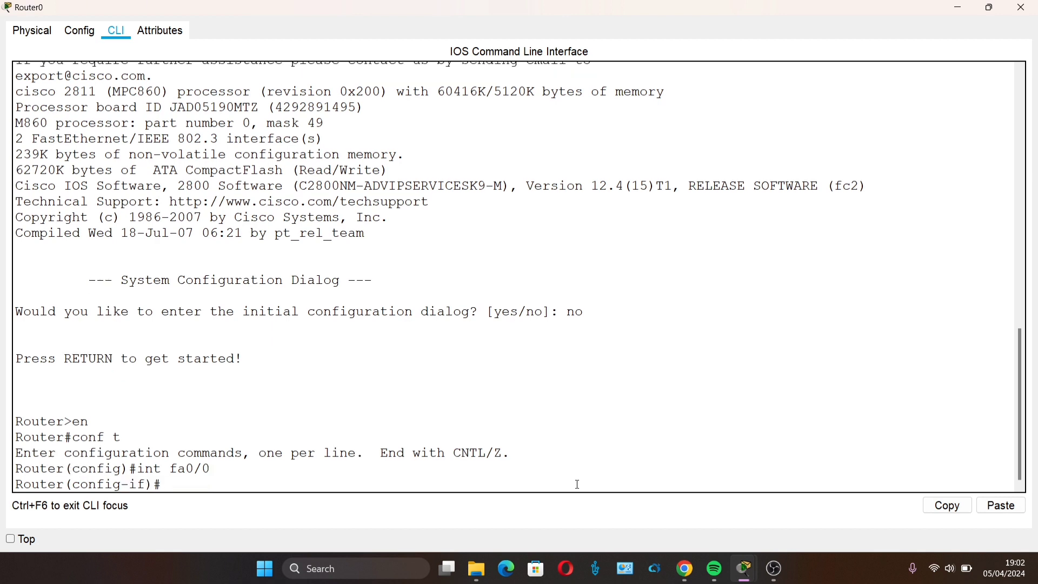
pyautogui.write('no shutdown')
pyautogui.press('Return')
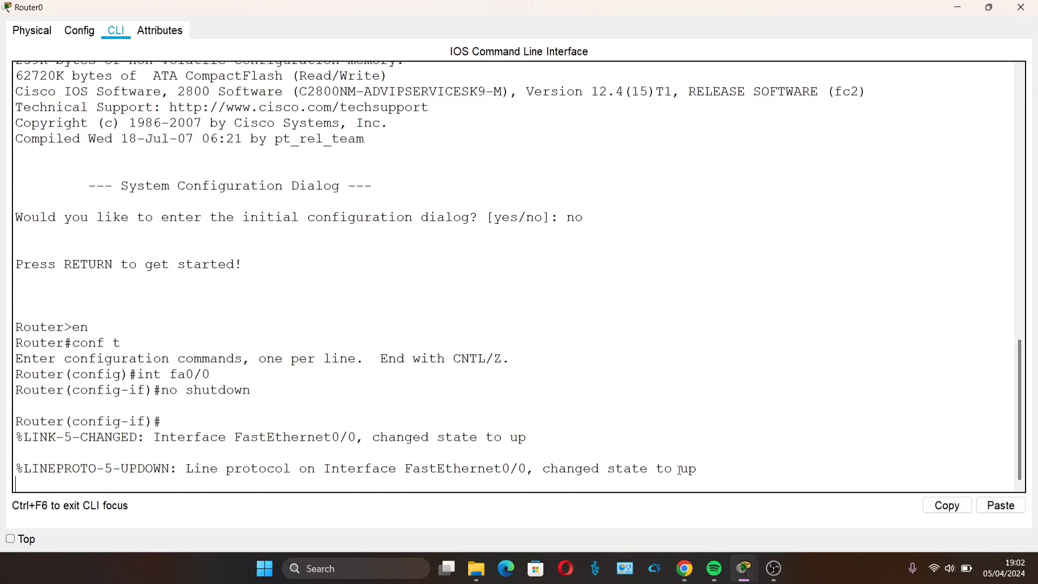
pyautogui.moveTo(678, 469); pyautogui.dragTo(583, 476)
pyautogui.click(588, 483)
pyautogui.press('Return')
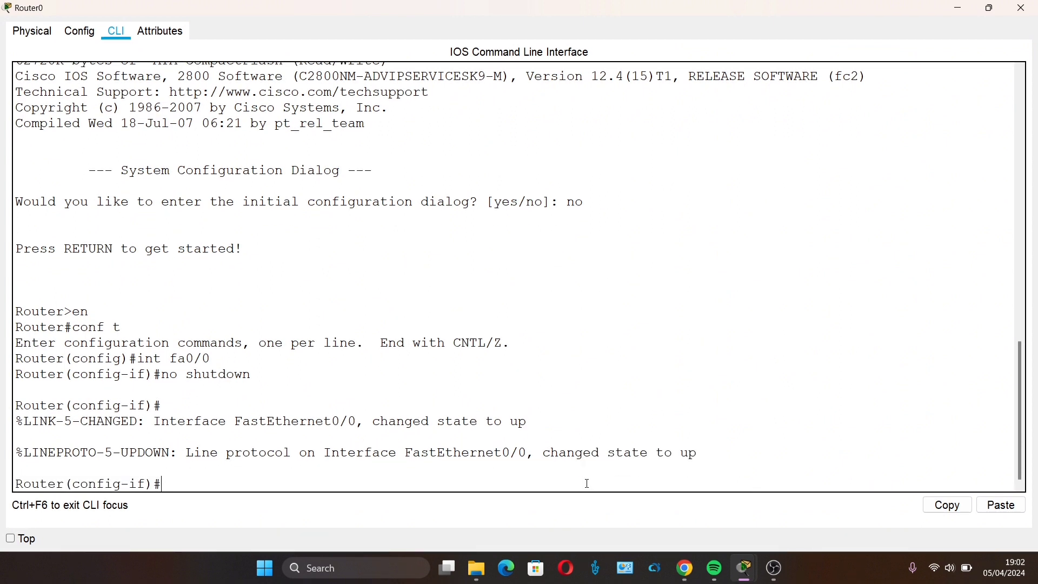
# Try to assign IP address 192.168.1.0 with mask 255.255.255.0 to interface fa0/0.
pyautogui.write('ip address 192.168.1.')
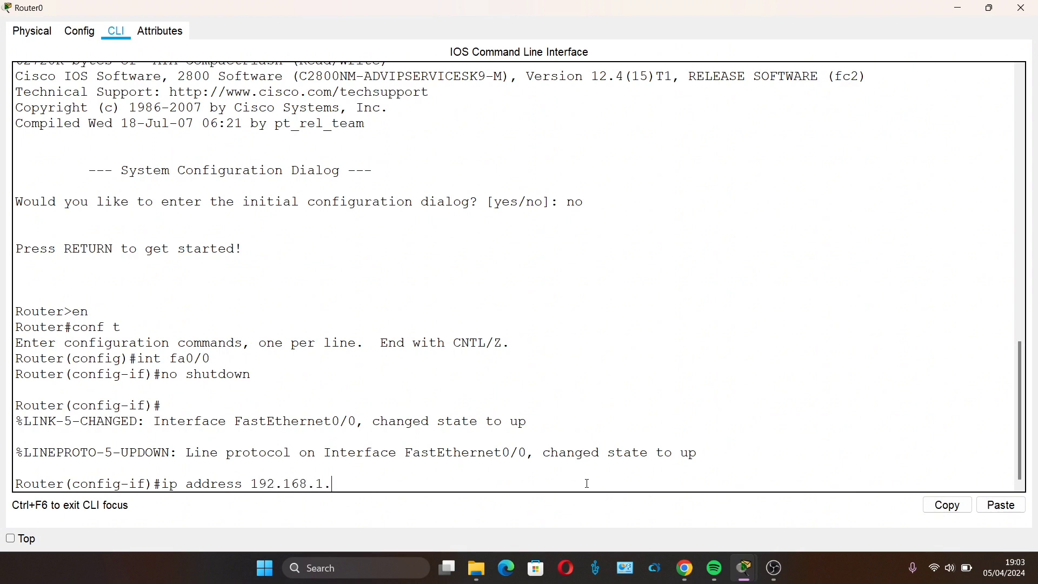
pyautogui.write('0 255.255.255.0')
pyautogui.press('Return')
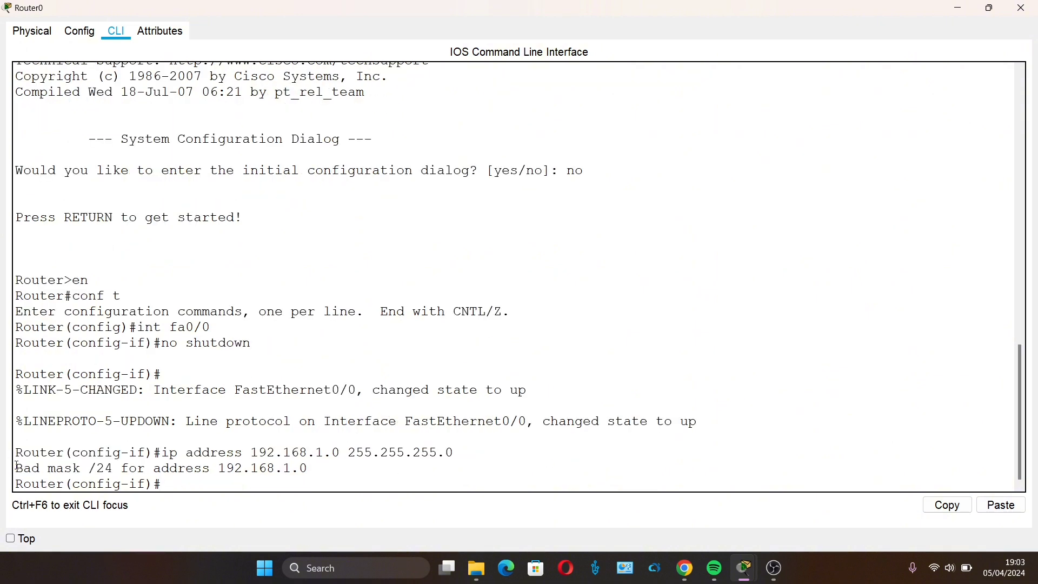
pyautogui.moveTo(17, 465); pyautogui.dragTo(124, 466)
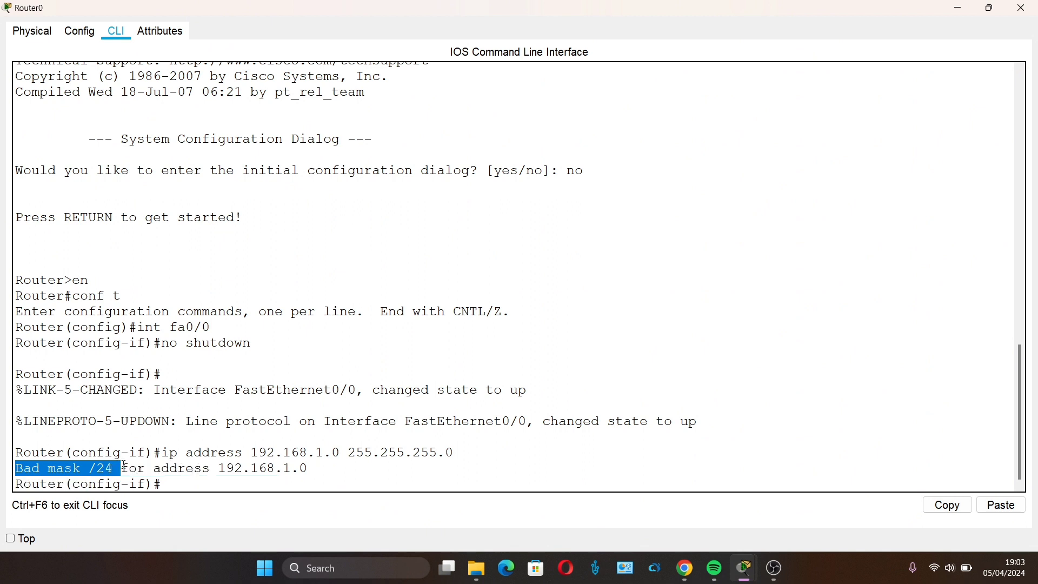
pyautogui.click(203, 488)
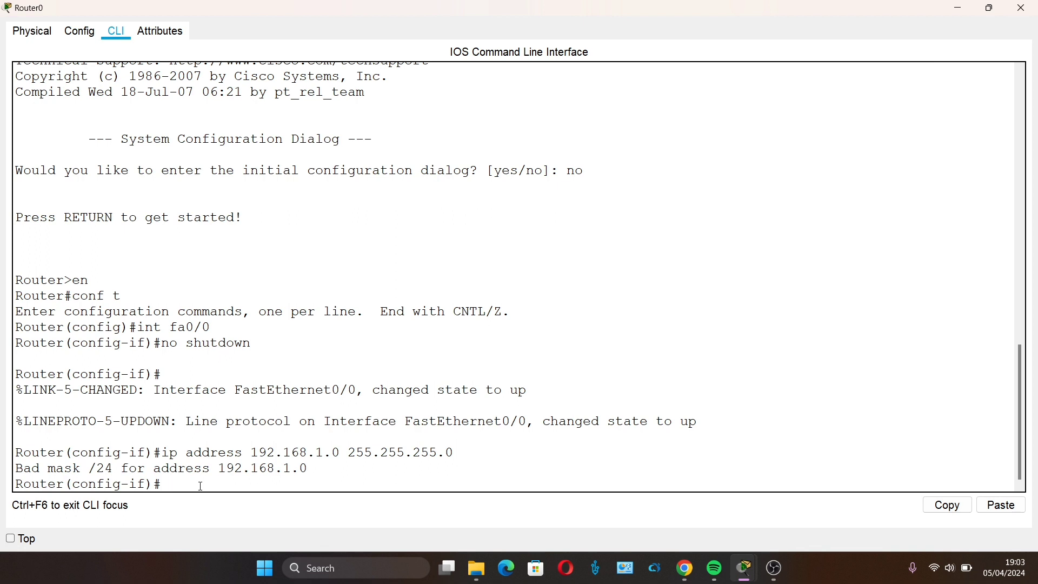
# Run do sh ip int brief and examine FastEthernet0/0's IP address, status and protocol.
pyautogui.write('do sh ip int brief')
pyautogui.moveTo(170, 488); pyautogui.dragTo(357, 488)
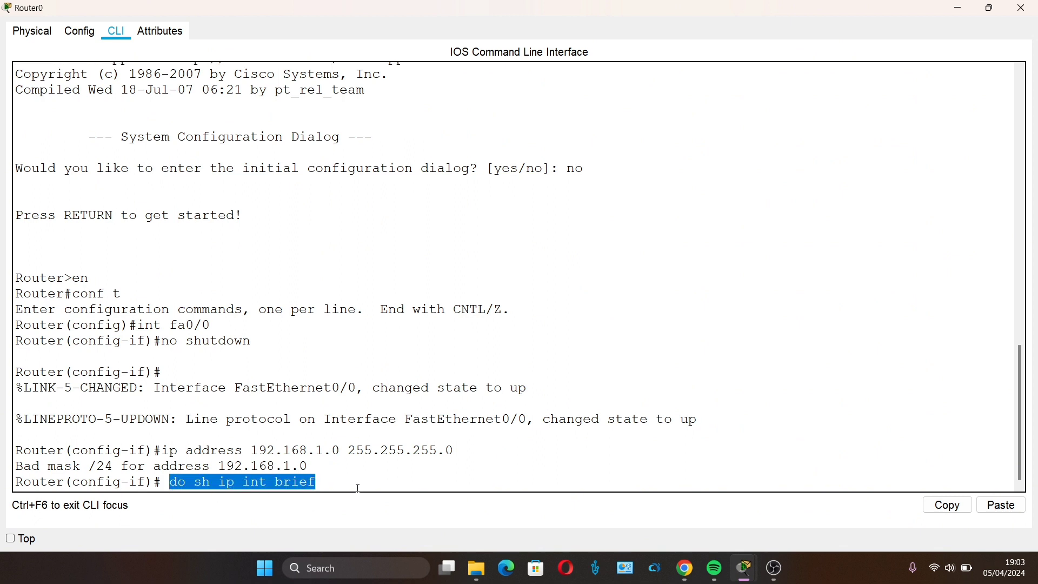
pyautogui.click(351, 482)
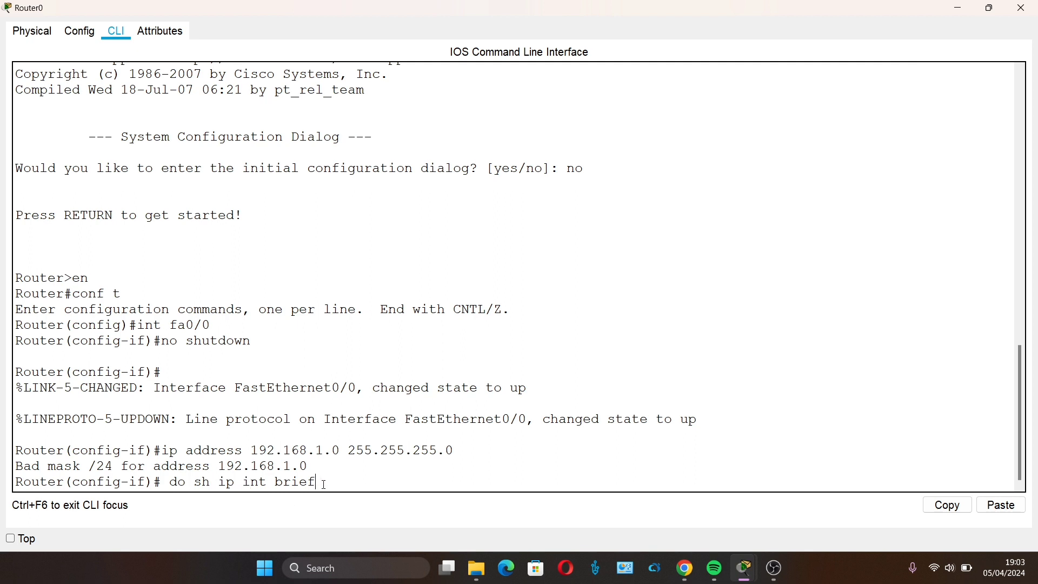
pyautogui.press('Return')
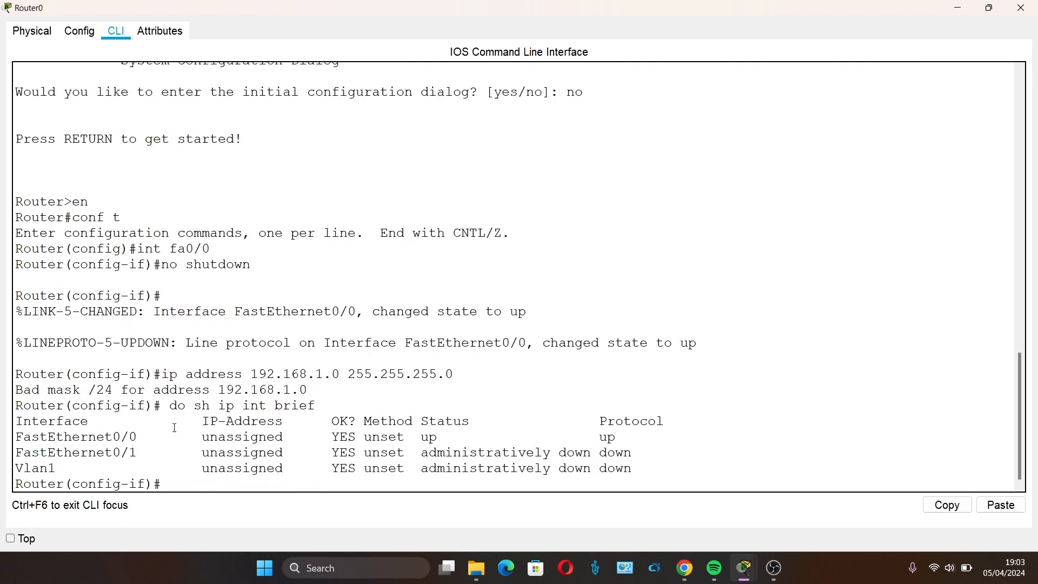
pyautogui.moveTo(16, 437); pyautogui.dragTo(268, 439)
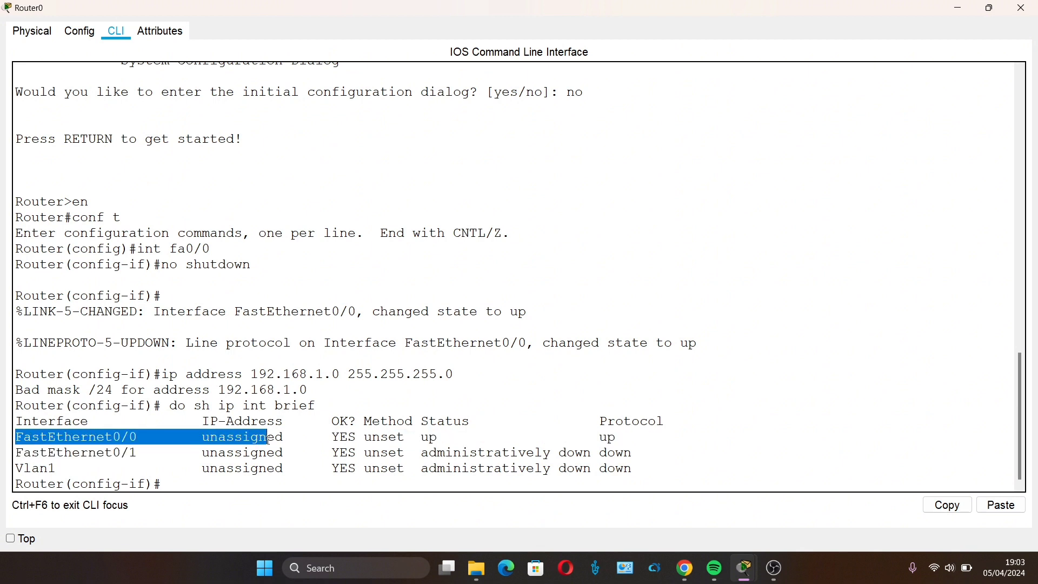
pyautogui.moveTo(592, 437); pyautogui.dragTo(648, 440)
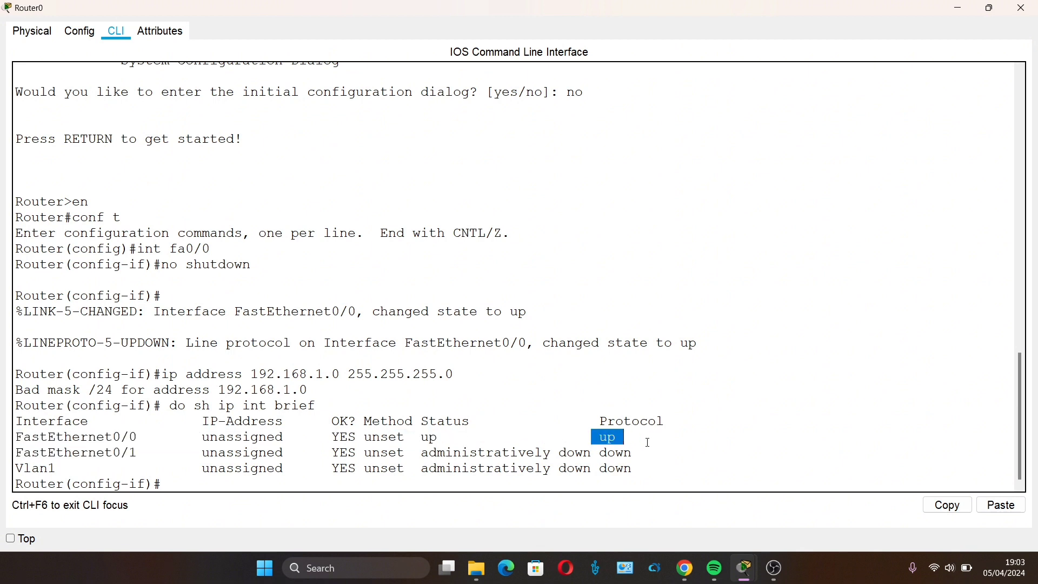
pyautogui.moveTo(419, 439); pyautogui.dragTo(454, 438)
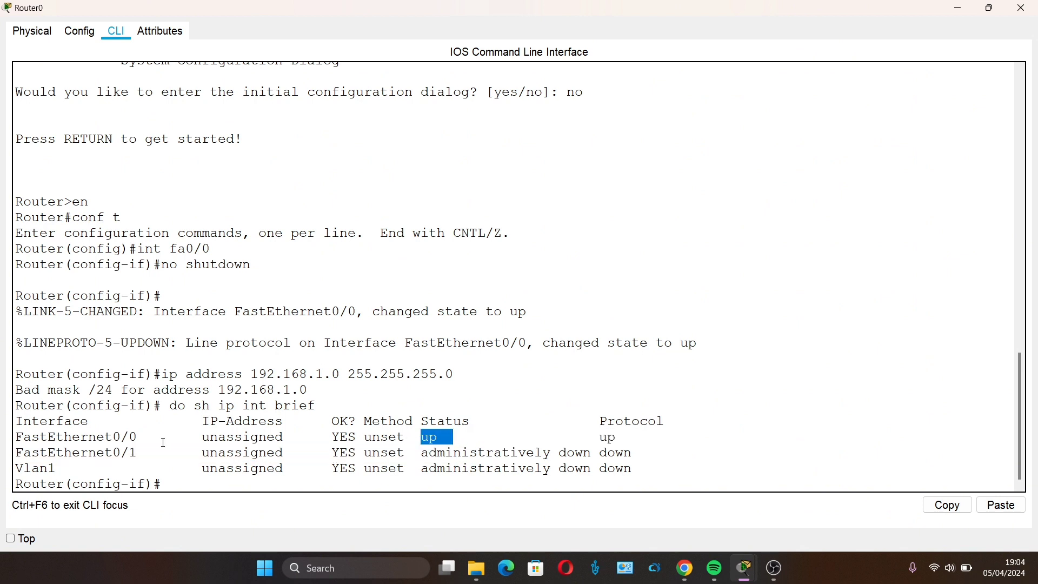
pyautogui.moveTo(204, 441); pyautogui.dragTo(222, 457)
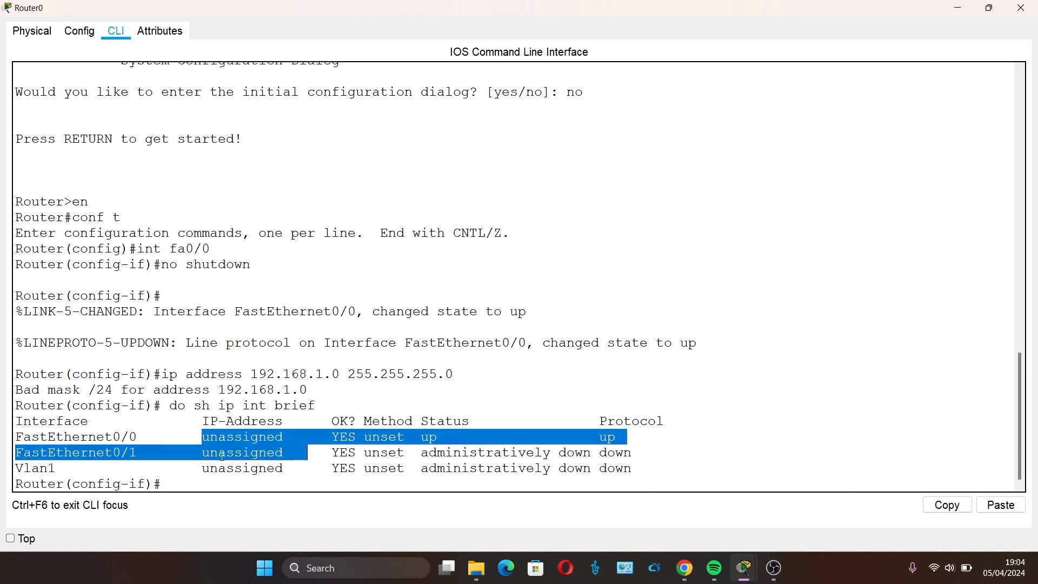
pyautogui.click(188, 484)
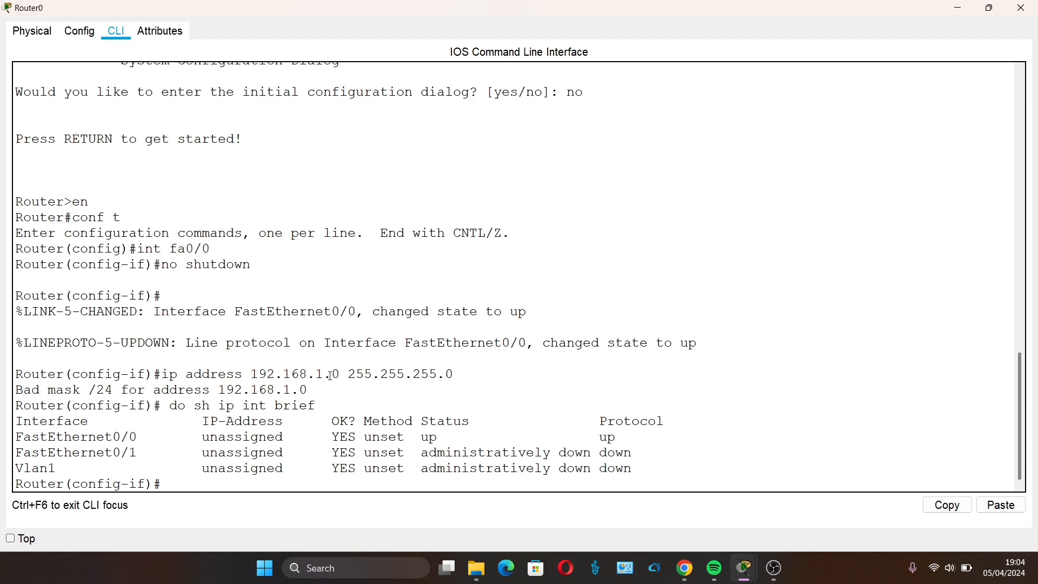
pyautogui.moveTo(330, 376)
pyautogui.mouseDown()
pyautogui.moveTo(340, 376)
pyautogui.moveTo(320, 375)
pyautogui.moveTo(350, 375)
pyautogui.mouseUp()
pyautogui.moveTo(200, 438); pyautogui.dragTo(301, 437)
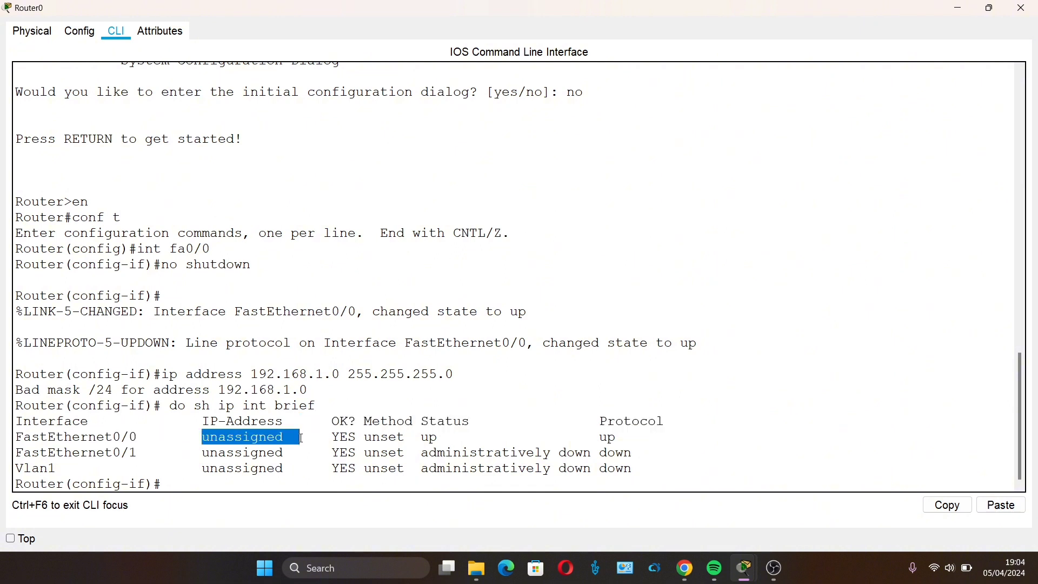
# Recall the earlier ip address command and assign 192.168.1.1 with mask 255.255.255.0 to interface fa0/0.
pyautogui.click(190, 483)
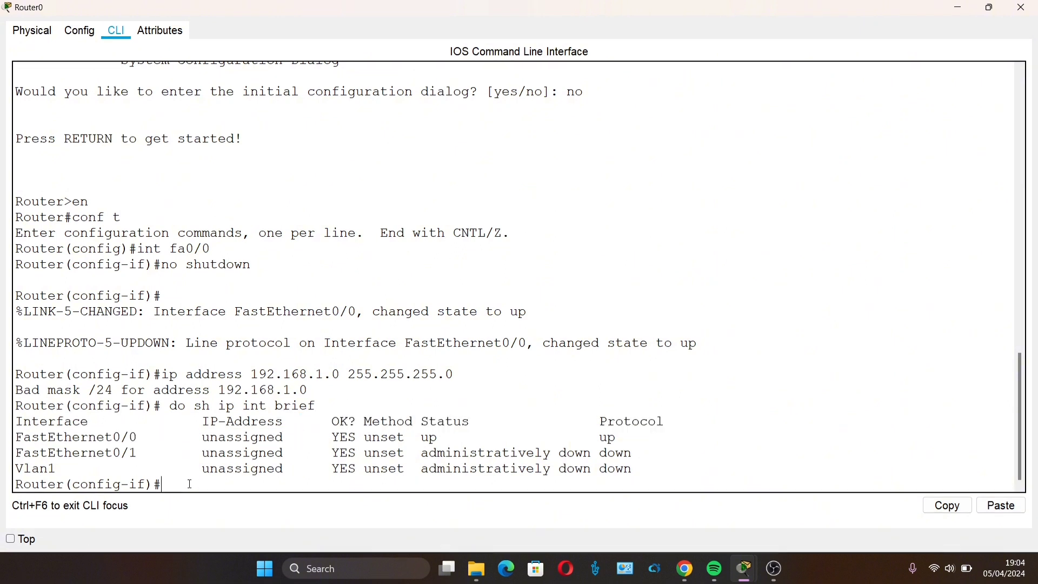
pyautogui.press('Up')
pyautogui.press('Up')
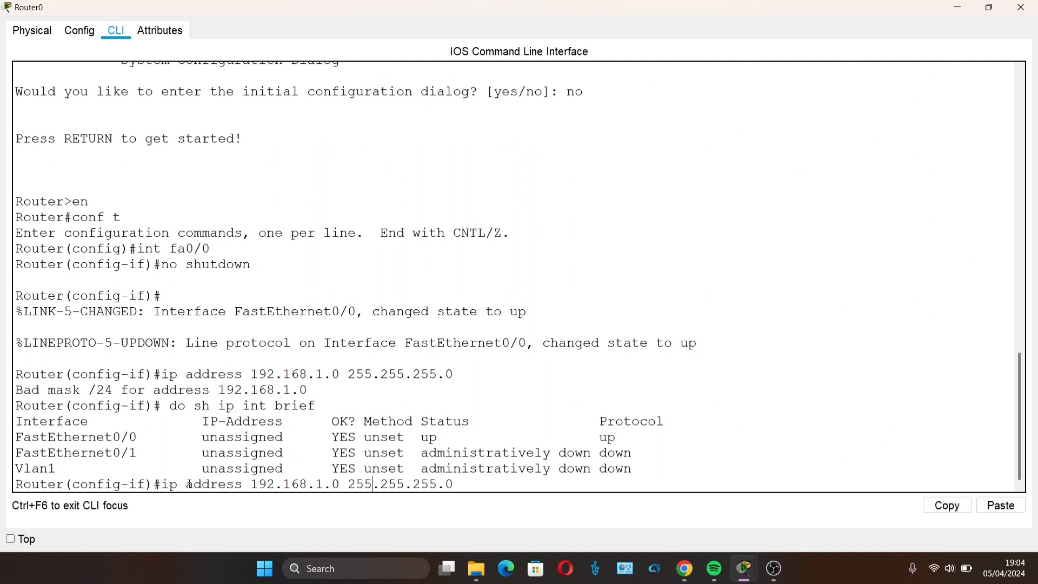
pyautogui.press('BackSpace')
pyautogui.write('1')
pyautogui.press('Return')
# Rerun do sh ip int brief to check the newly assigned address and status of FastEthernet0/0.
pyautogui.press('Up')
pyautogui.press('Up')
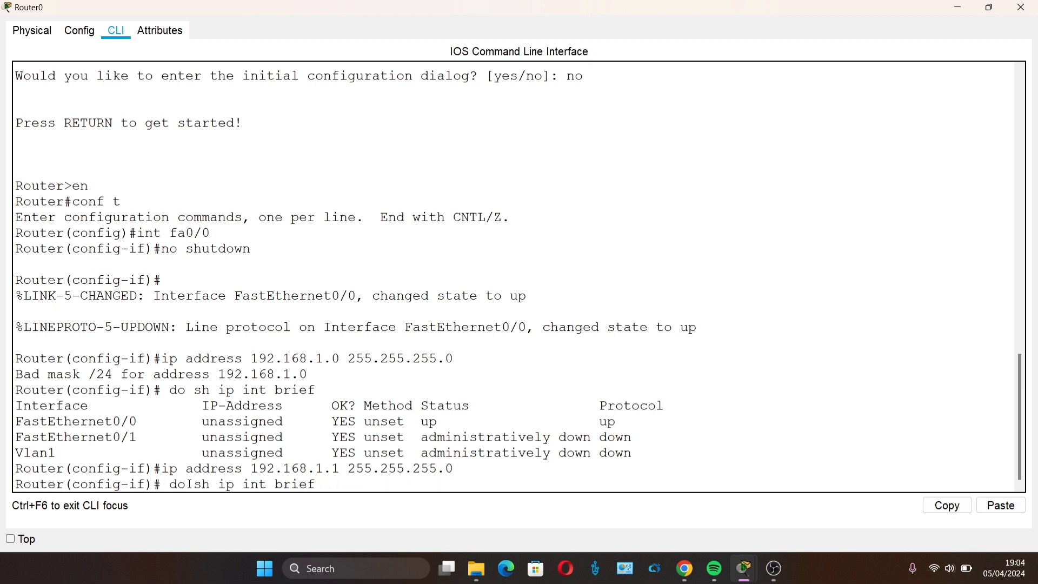
pyautogui.press('Return')
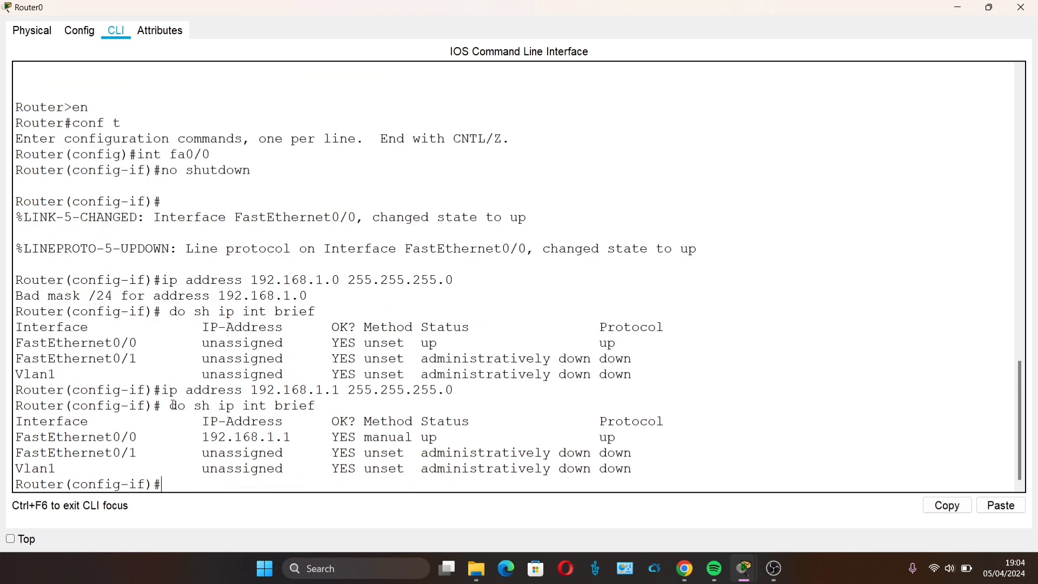
pyautogui.moveTo(105, 436); pyautogui.dragTo(310, 442)
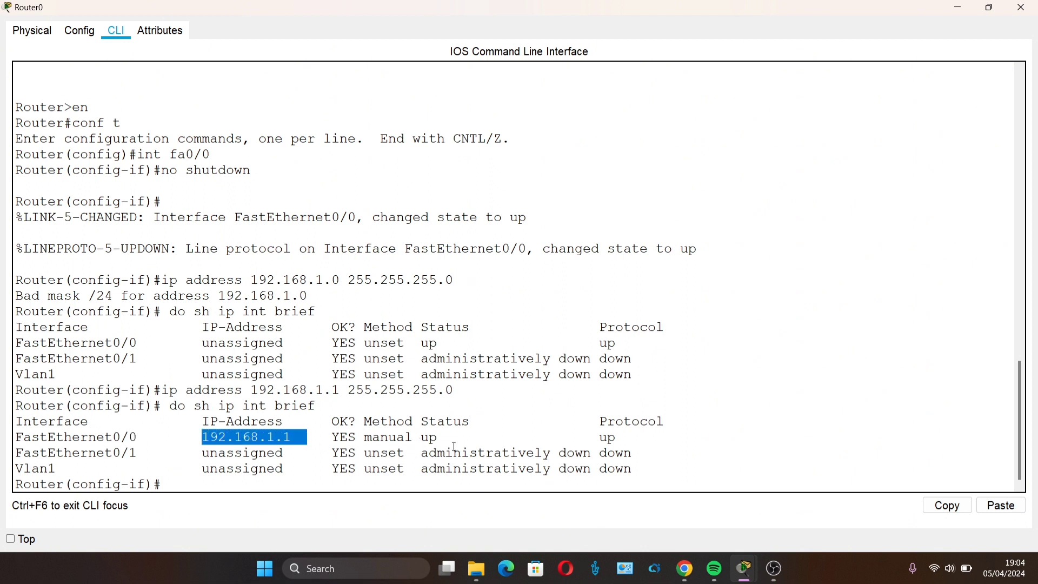
pyautogui.moveTo(420, 438); pyautogui.dragTo(448, 439)
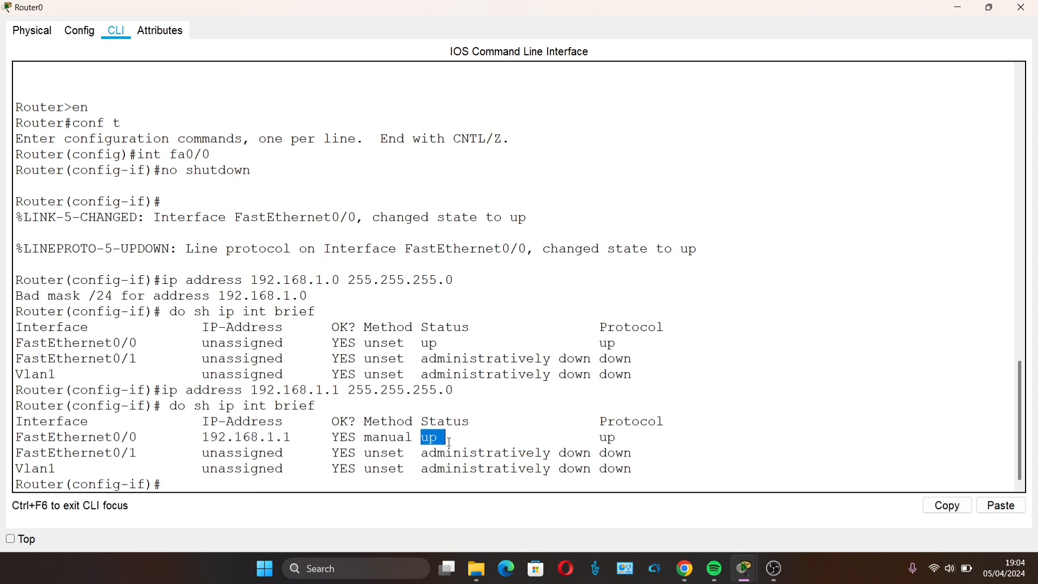
# Leave interface configuration with exit to return to the router's global configuration mode.
pyautogui.click(271, 485)
pyautogui.write('exit')
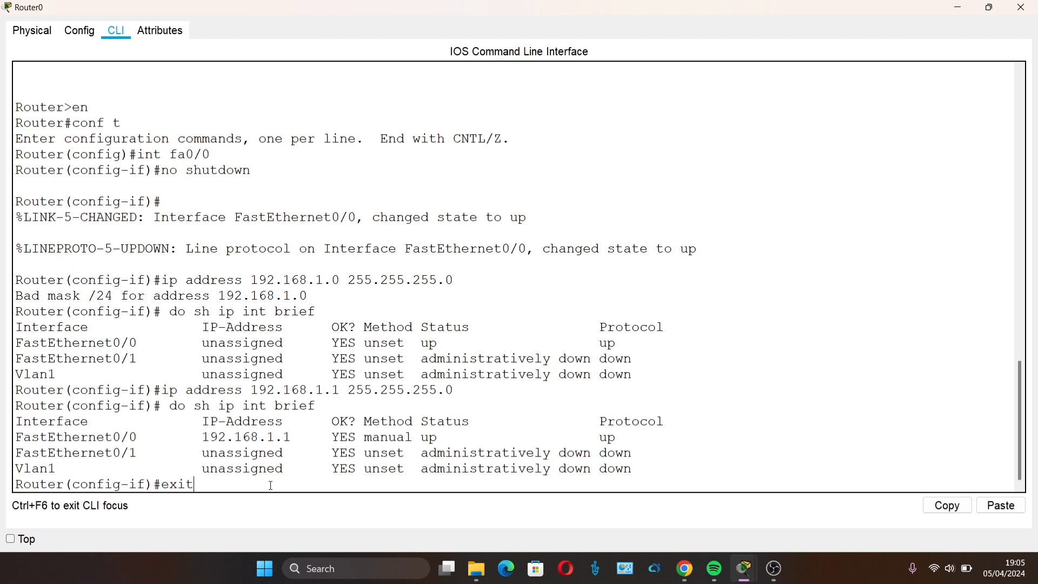
pyautogui.press('Return')
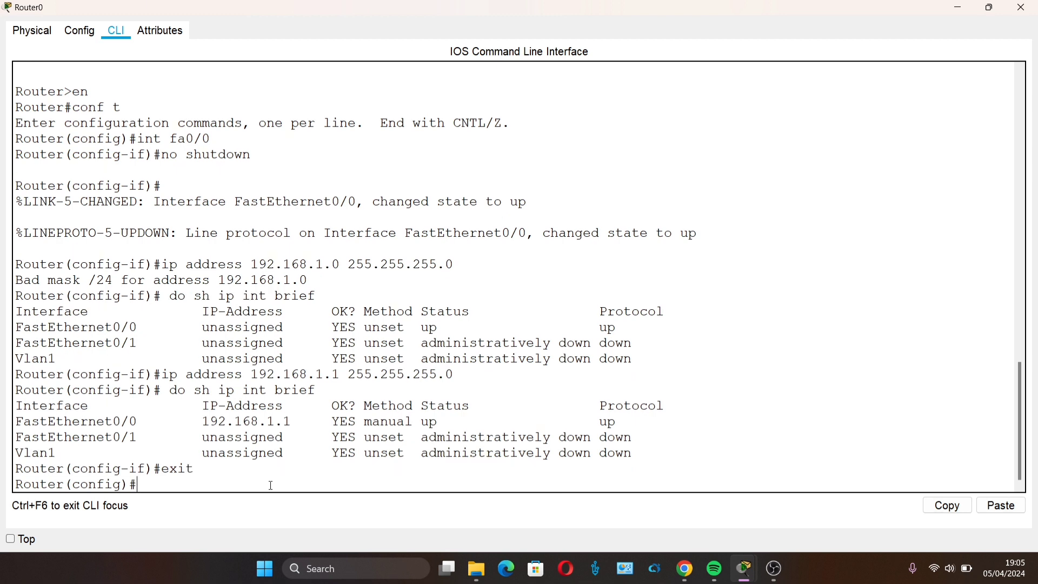
# Create subinterface fa0/0.10 on the router and enter its configuration mode.
pyautogui.write('int fa0/0.10')
pyautogui.moveTo(211, 483); pyautogui.dragTo(246, 483)
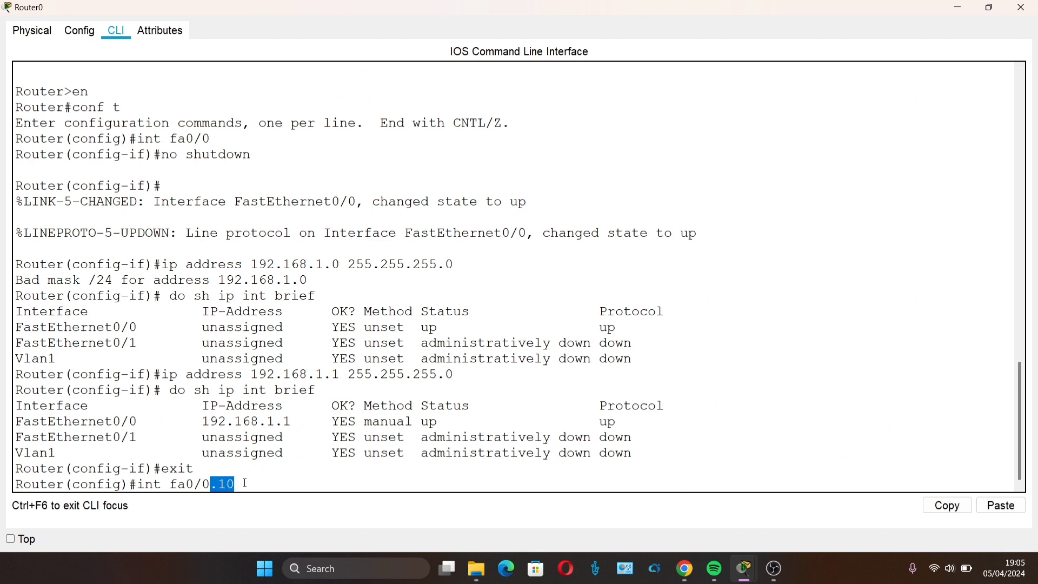
pyautogui.click(251, 482)
pyautogui.press('Return')
pyautogui.press('Return')
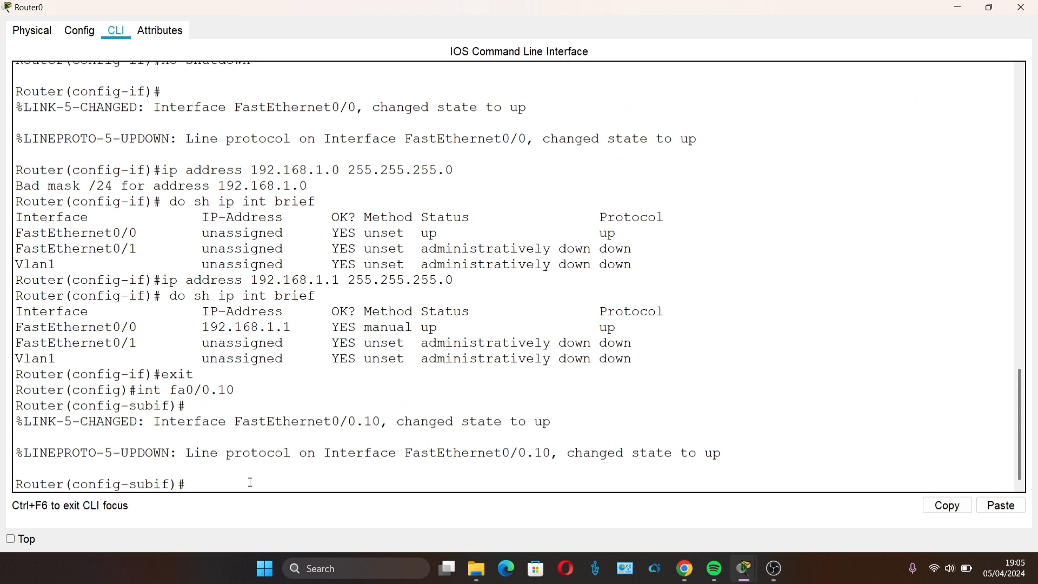
# Set the encapsulation of subinterface fa0/0.10 to dot1q 10.
pyautogui.write('encapsulation dot1q 10')
pyautogui.moveTo(187, 483); pyautogui.dragTo(316, 481)
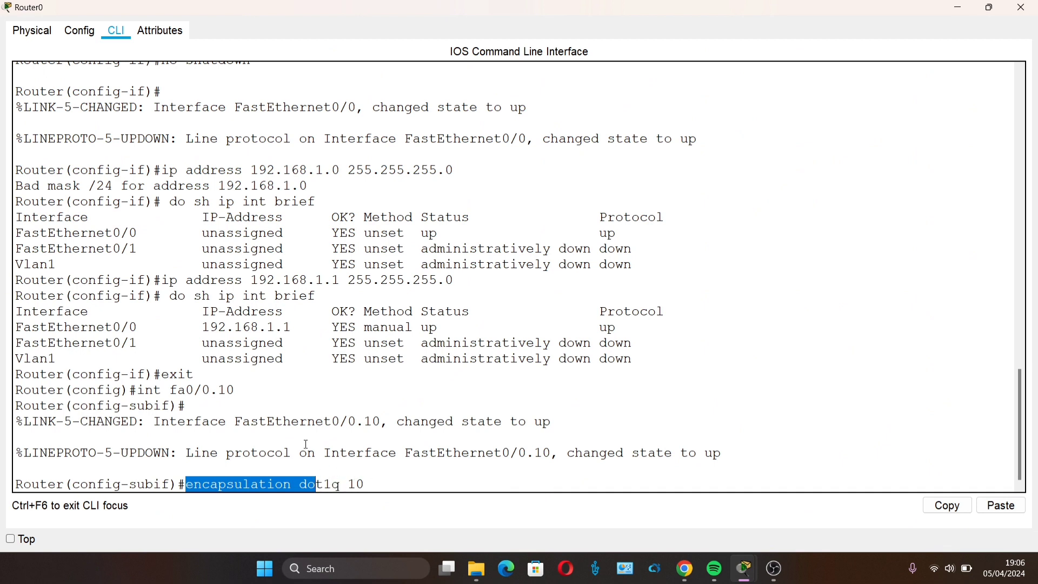
pyautogui.moveTo(170, 391); pyautogui.dragTo(236, 391)
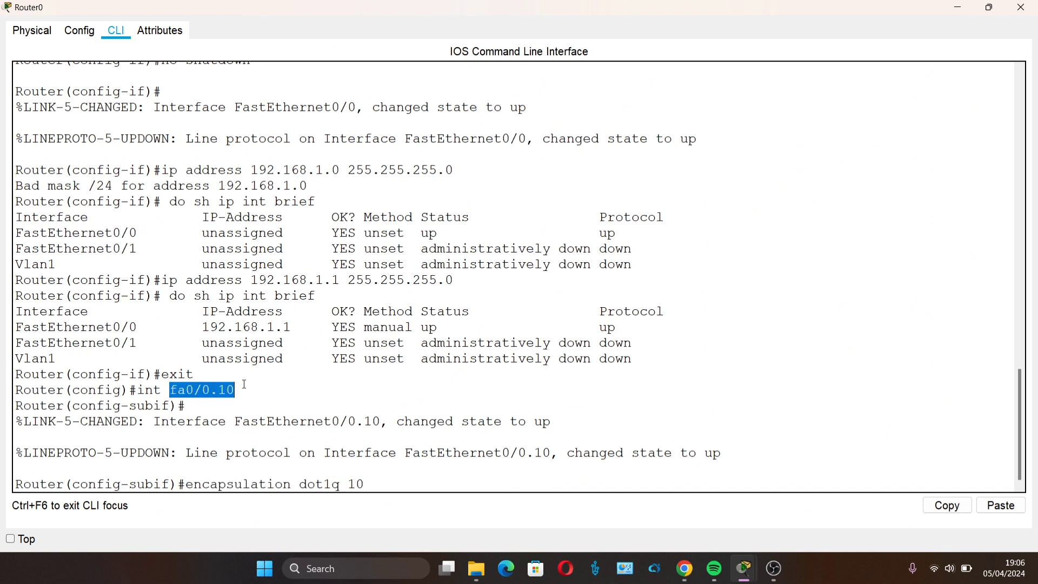
pyautogui.moveTo(339, 483); pyautogui.dragTo(378, 483)
pyautogui.click(378, 482)
pyautogui.press('Return')
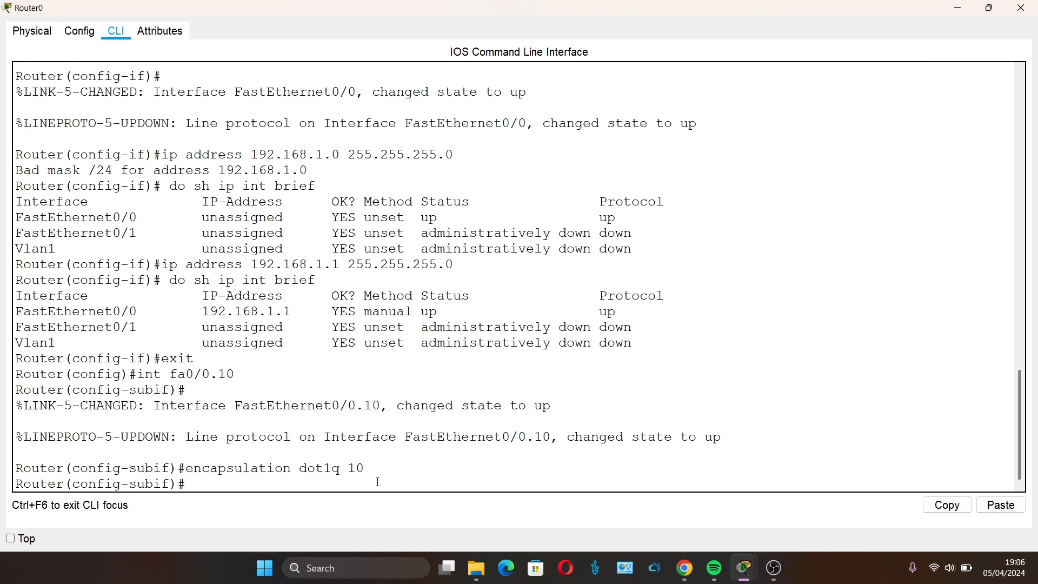
# Assign IP address 192.168.10.1 with mask 255.255.255.0 to subinterface fa0/0.10.
pyautogui.write('ip address 192.168.10')
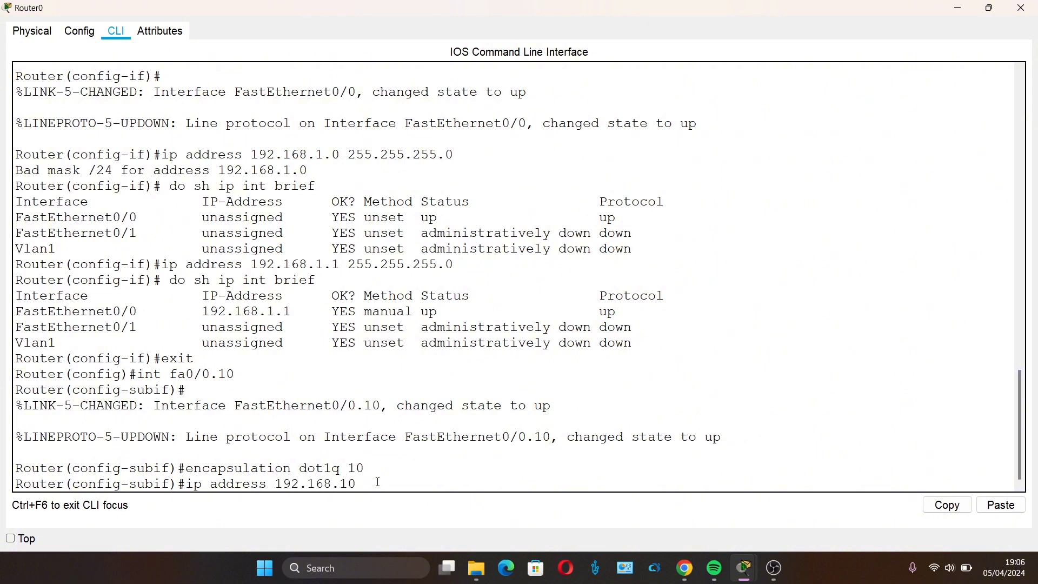
pyautogui.write('.1 255.255.255.0')
pyautogui.press('Return')
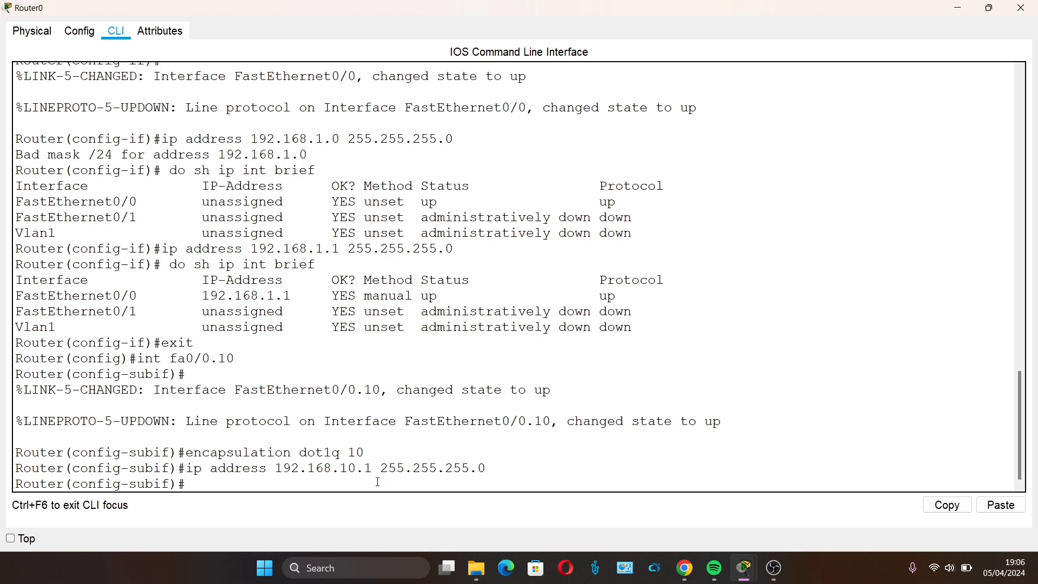
# Run do sh ip int brief and check the address and status of FastEthernet0/0.10.
pyautogui.write('do sh ip int brief')
pyautogui.press('Return')
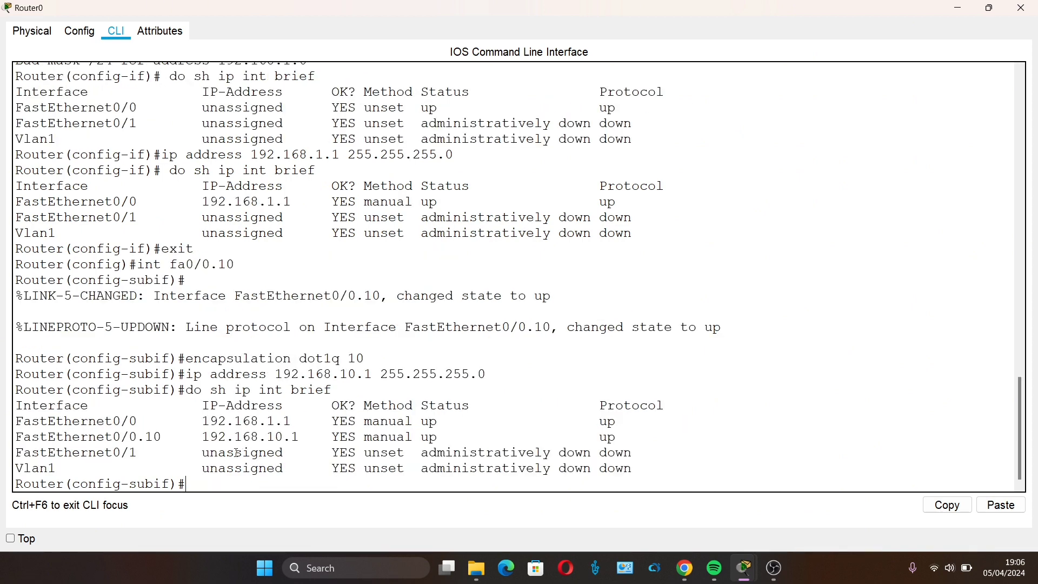
pyautogui.moveTo(17, 439); pyautogui.dragTo(301, 439)
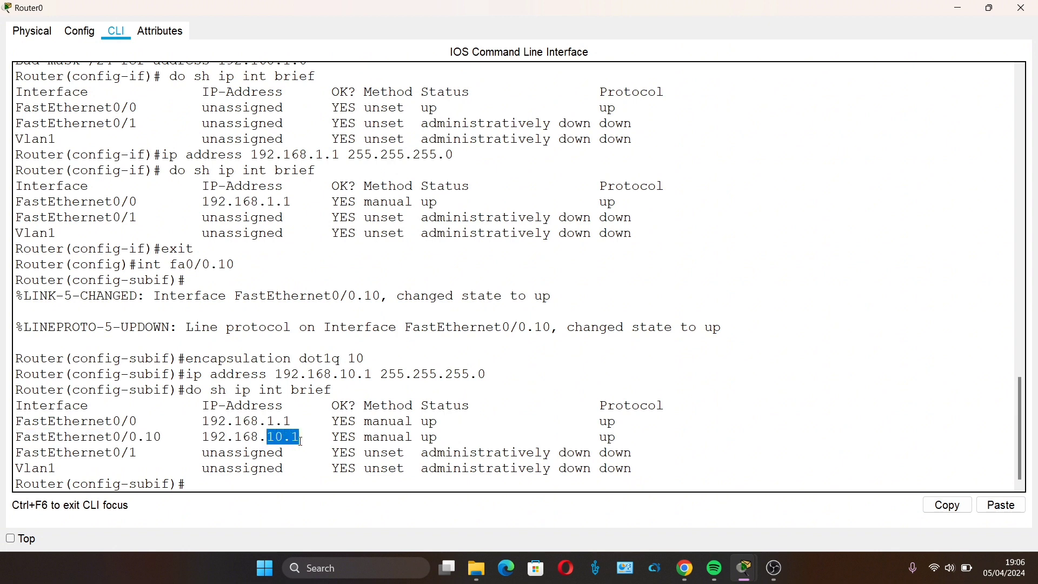
# Exit the current subinterface and create subinterface fa0/0.20 with the int fa0/0.20 command.
pyautogui.click(228, 484)
pyautogui.write('exit')
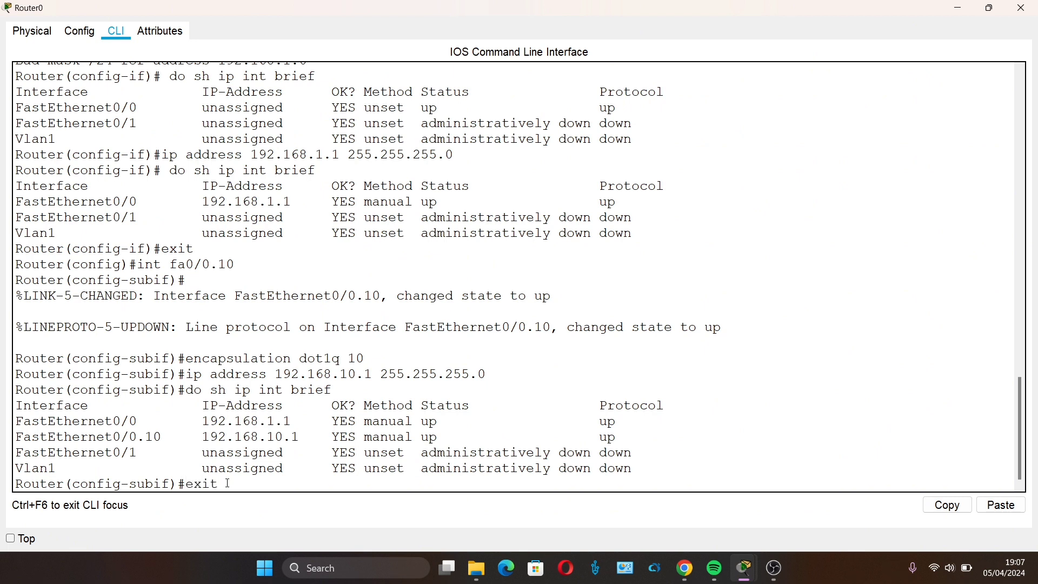
pyautogui.press('Return')
pyautogui.write('int ')
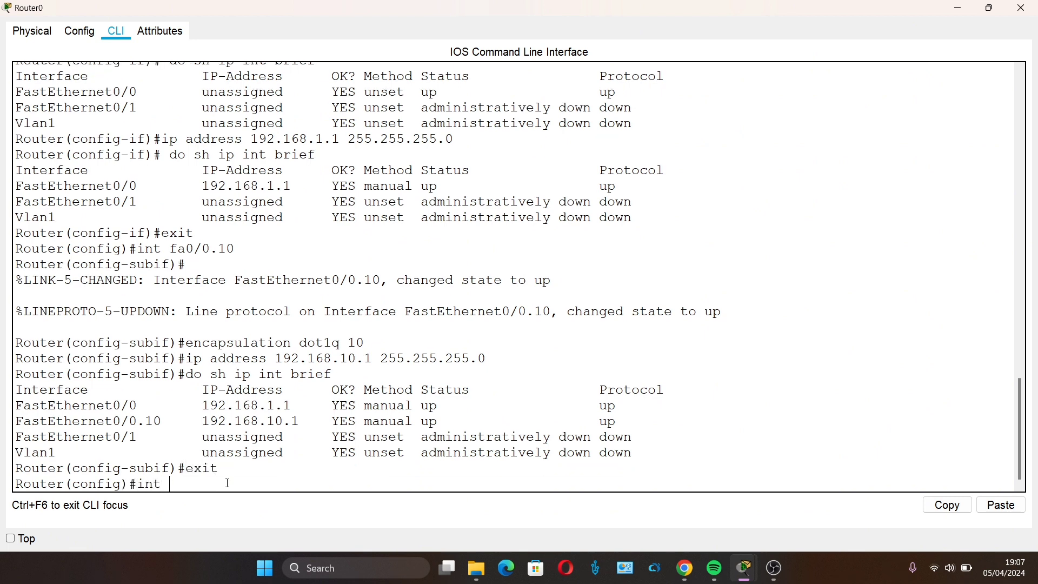
pyautogui.write('fa0/0.20')
pyautogui.moveTo(212, 485); pyautogui.dragTo(250, 480)
pyautogui.click(252, 480)
pyautogui.press('Return')
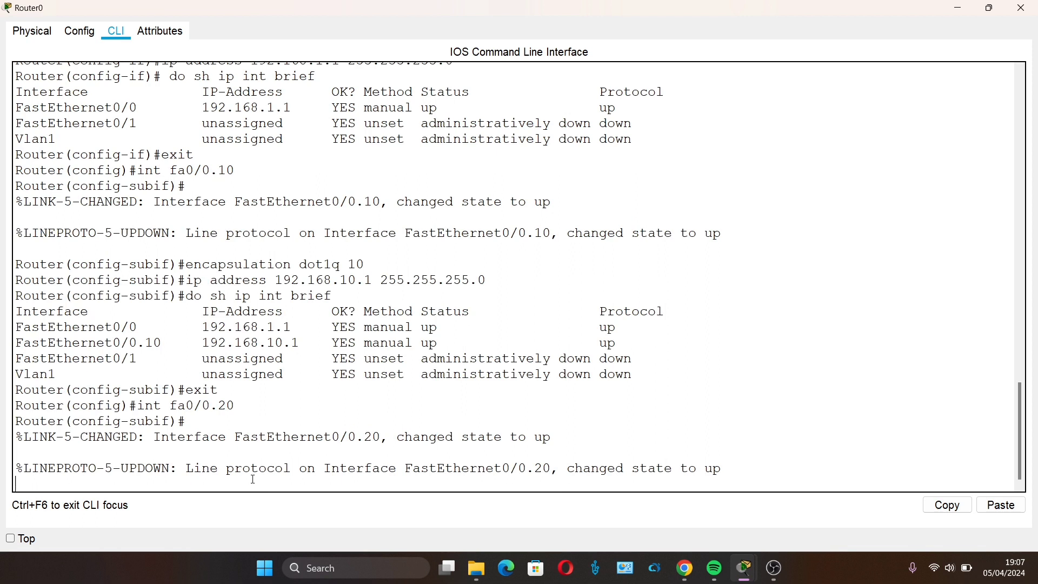
pyautogui.press('Return')
# Set encapsulation dot1q 20 on fa0/0.20 and assign it IP address 192.168.20.1 with mask 255.255.255.0.
pyautogui.write('enc')
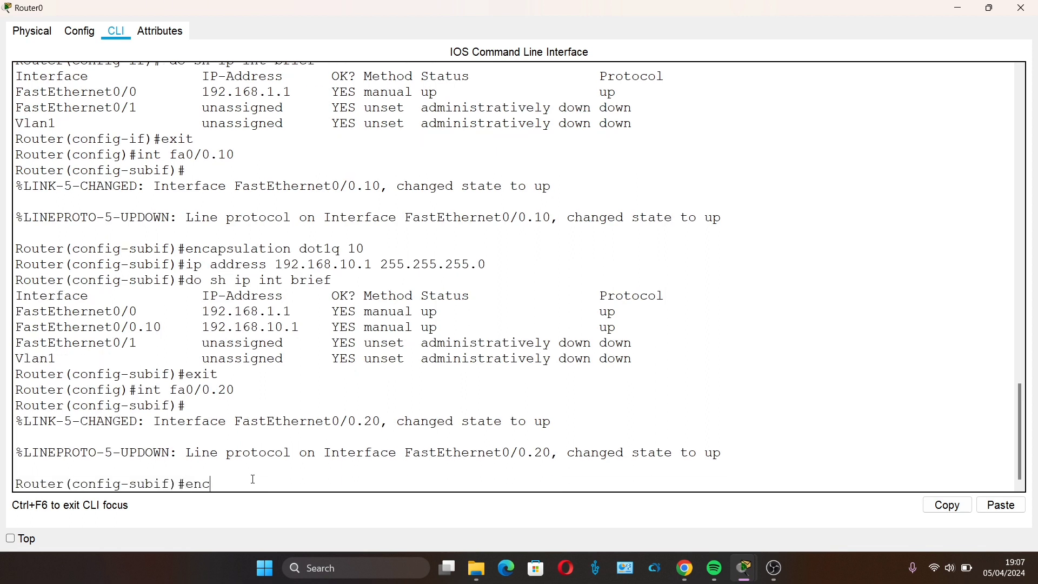
pyautogui.write('apsulation dot1q 20')
pyautogui.press('Return')
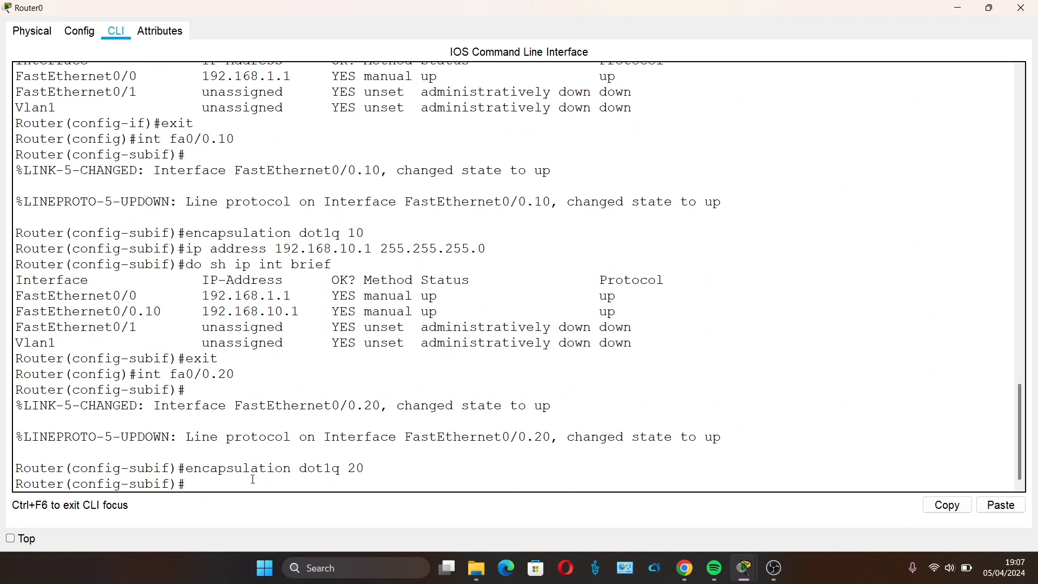
pyautogui.write('ip address 192.168.20.1 2')
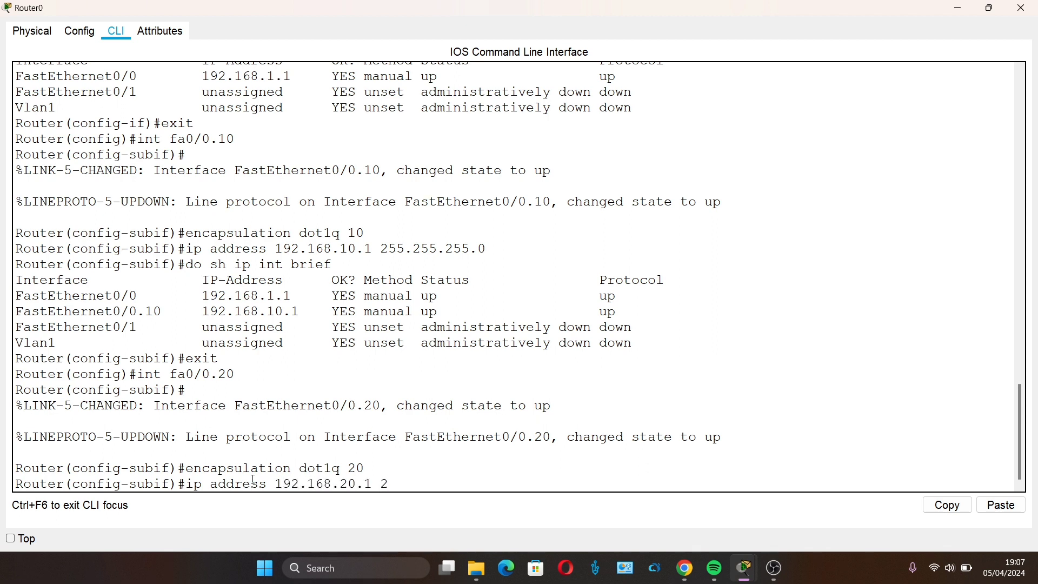
pyautogui.write('55.255.255.0')
pyautogui.press('Return')
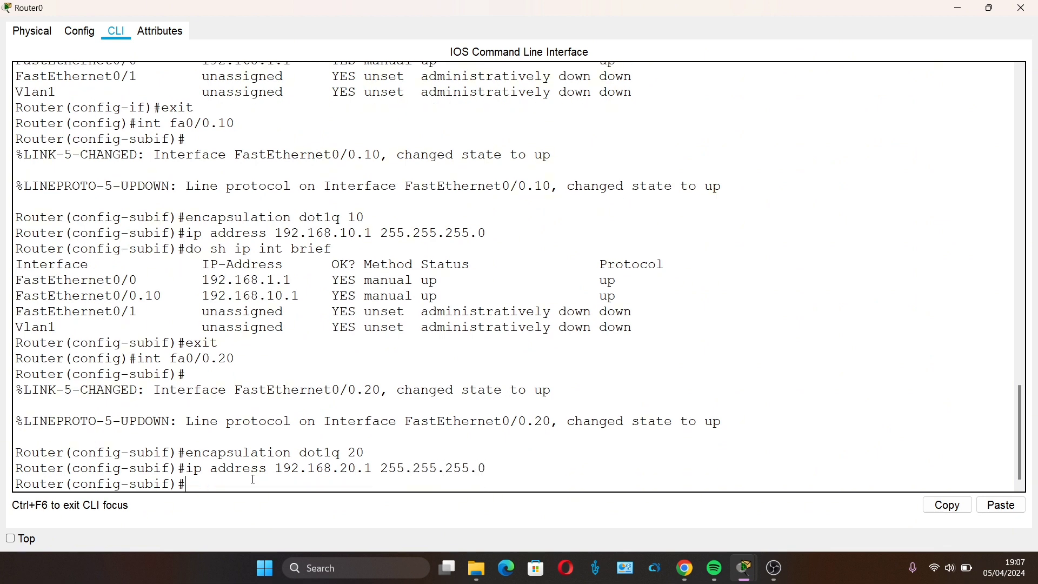
# Recall do sh ip int brief to check the address of FastEthernet0/0.20, then minimize the router window.
pyautogui.press('Up')
pyautogui.press('Up')
pyautogui.press('Up')
pyautogui.press('Up')
pyautogui.press('Up')
pyautogui.press('Return')
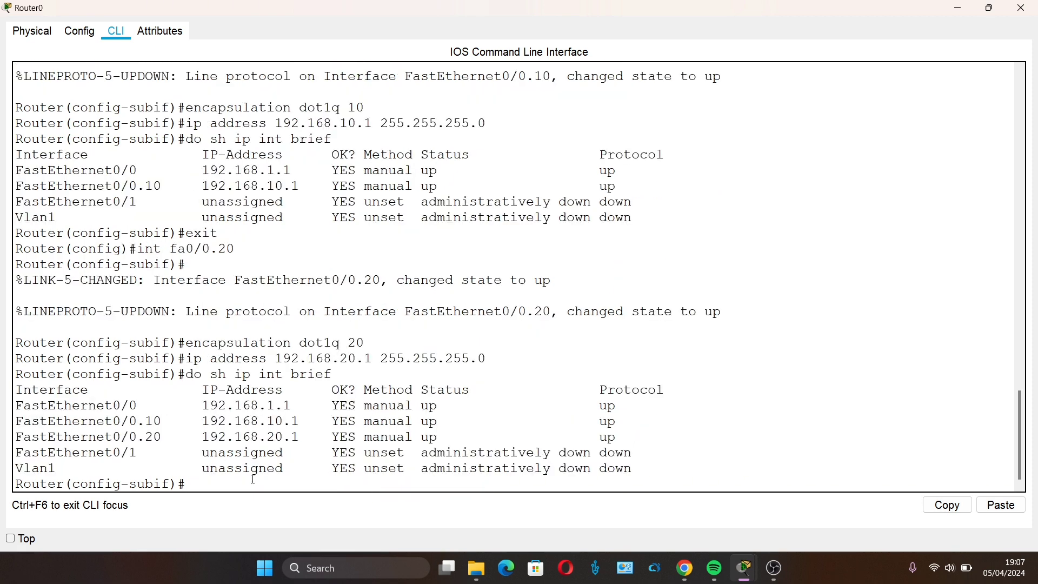
pyautogui.moveTo(195, 437); pyautogui.dragTo(316, 437)
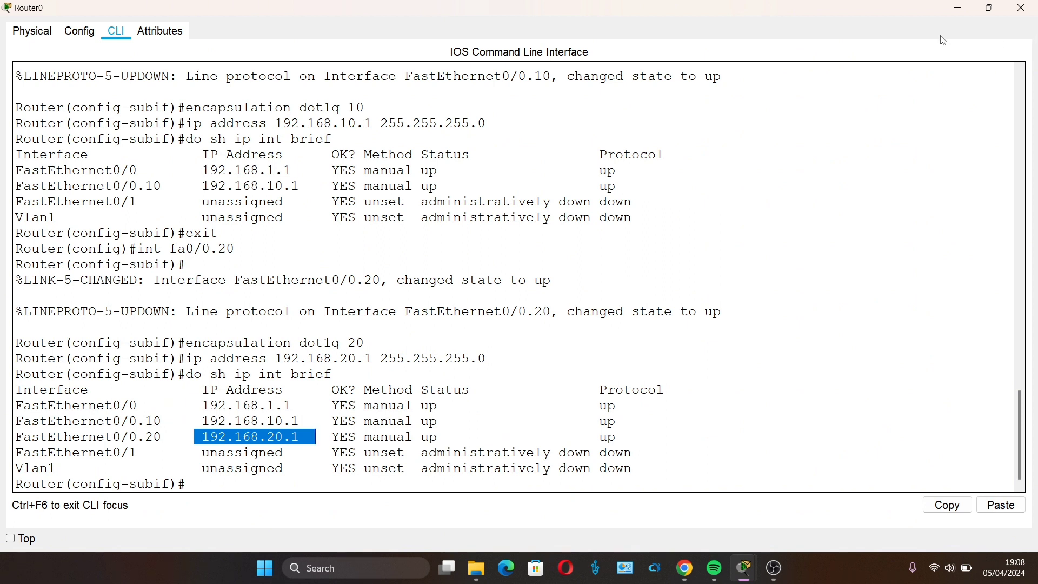
pyautogui.click(959, 13)
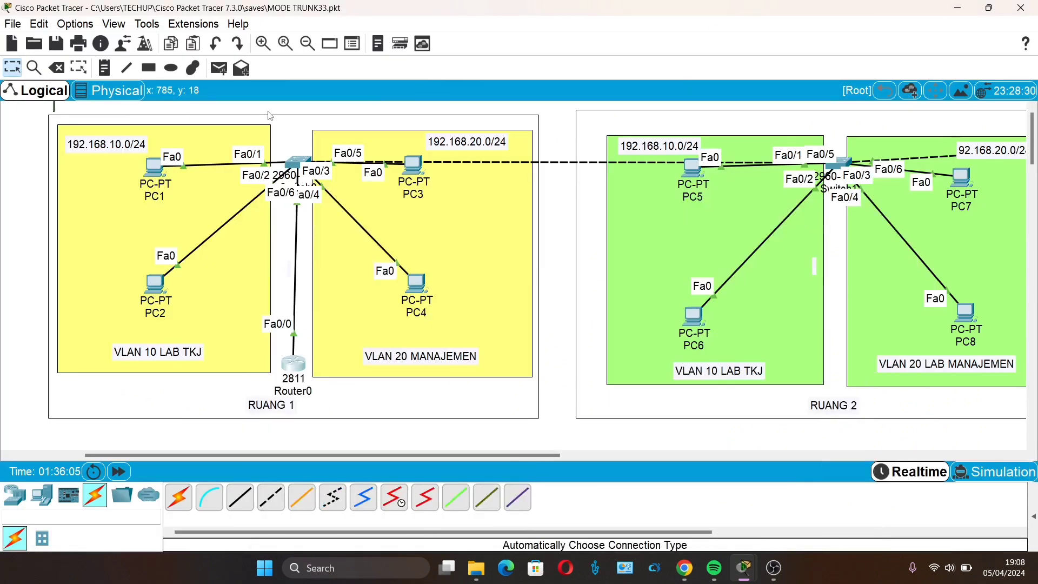
# Open the IP configuration of PC1 in the RUANG 1 VLAN 10 area.
pyautogui.click(154, 169)
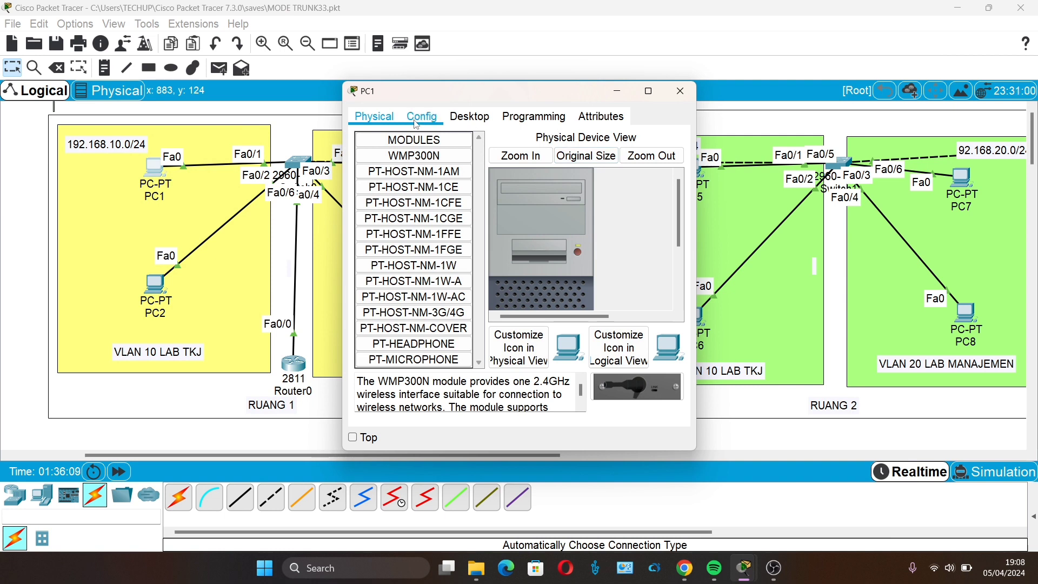
pyautogui.click(466, 124)
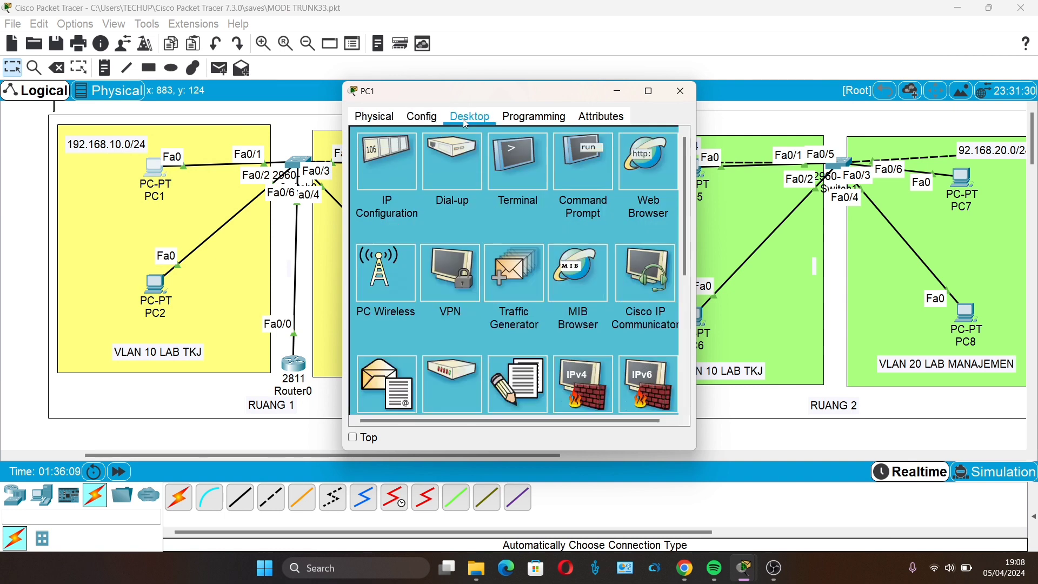
pyautogui.click(382, 178)
# Try to set PC1's default gateway to 912.168.10.1.
pyautogui.click(510, 246)
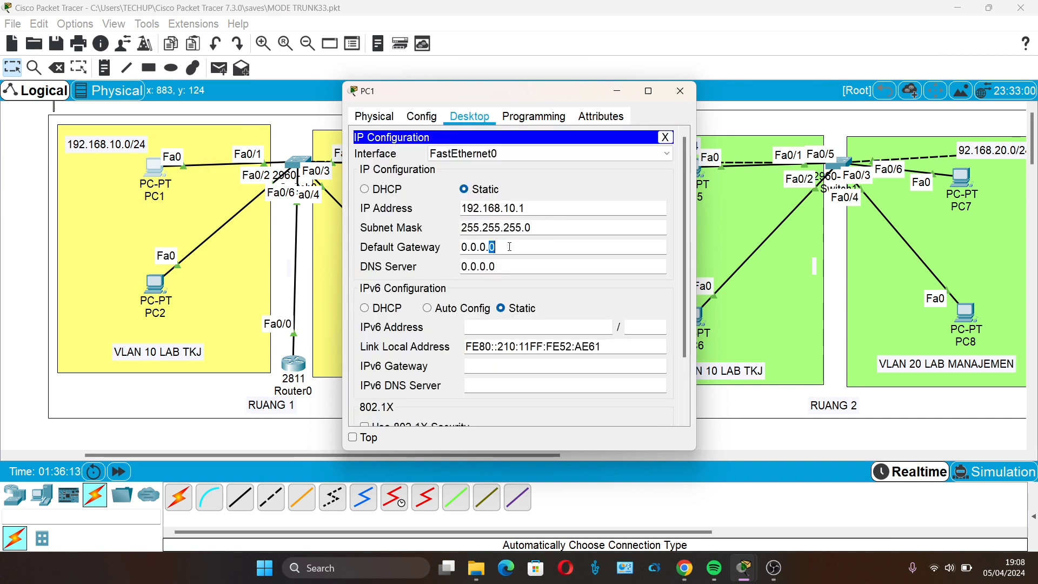
pyautogui.press('BackSpace')
pyautogui.press('BackSpace')
pyautogui.press('BackSpace')
pyautogui.press('BackSpace')
pyautogui.press('BackSpace')
pyautogui.press('BackSpace')
pyautogui.press('BackSpace')
pyautogui.write('912.168.10.1')
pyautogui.click(529, 209)
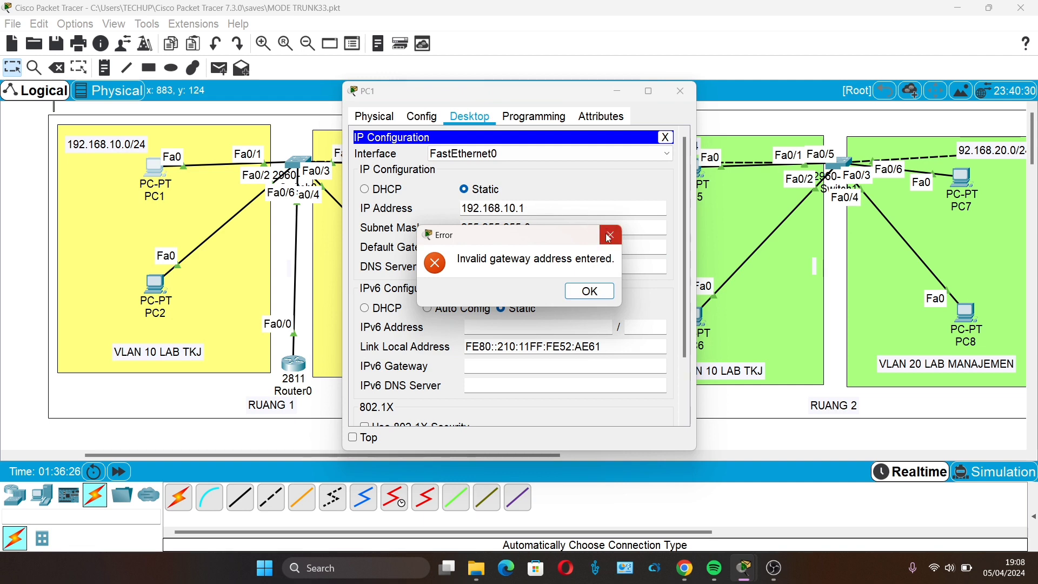
pyautogui.click(590, 291)
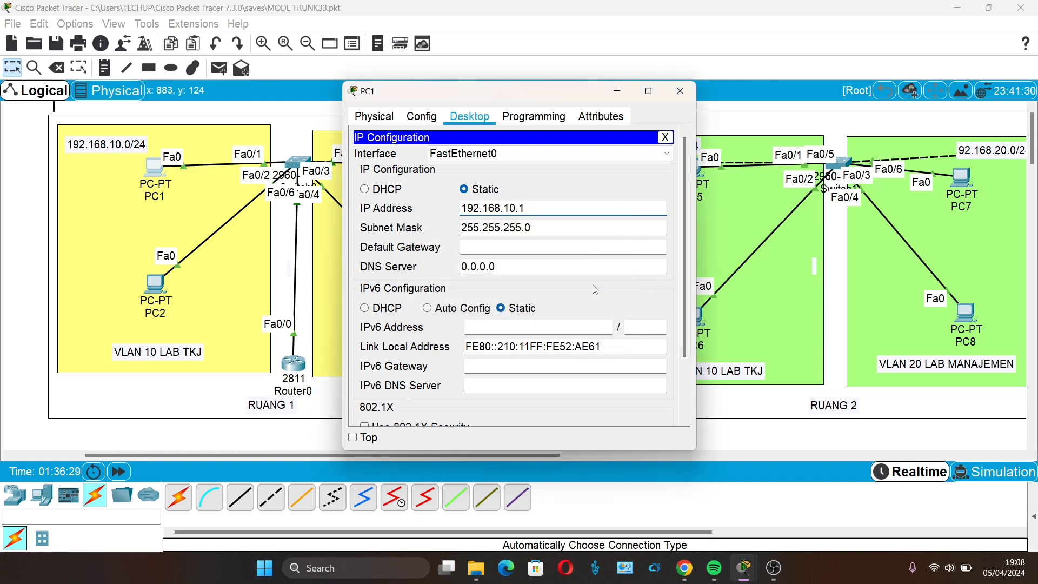
# Set PC1's IP address to 192.168.10.29 and its default gateway to 192.168.10.1, then close its window.
pyautogui.click(536, 210)
pyautogui.click(511, 248)
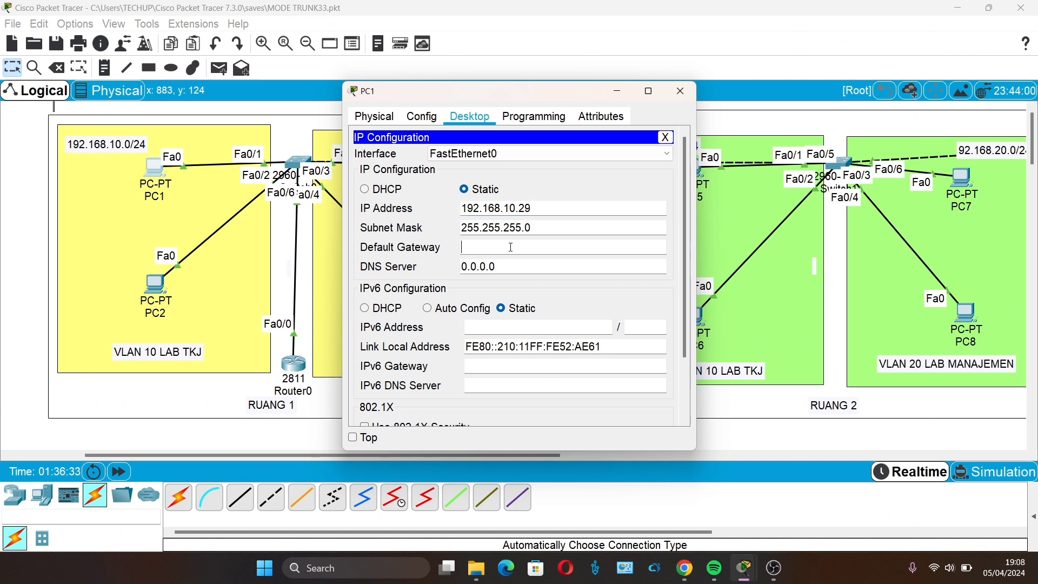
pyautogui.write('192.168.10.1')
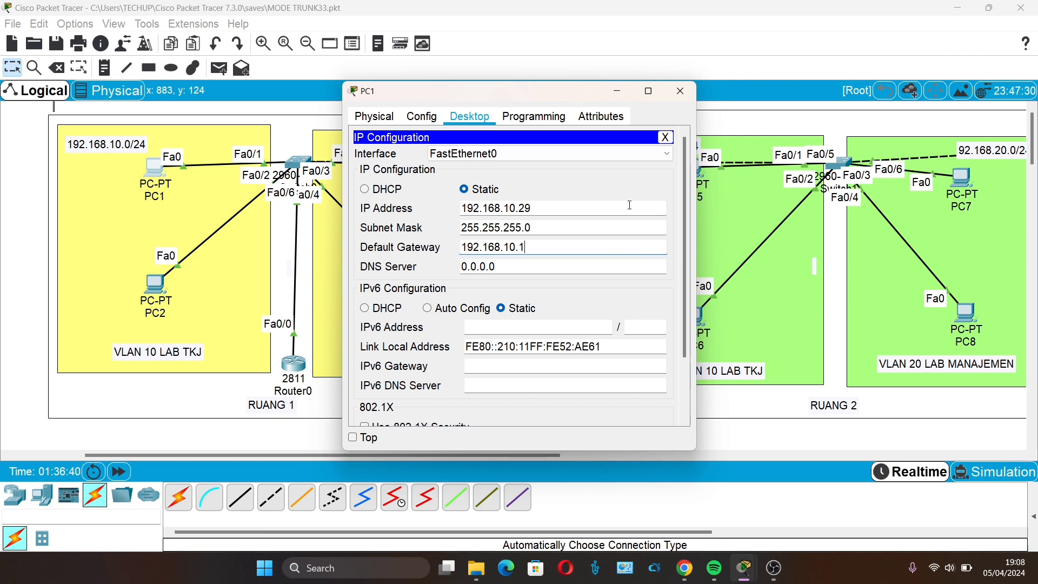
pyautogui.click(681, 92)
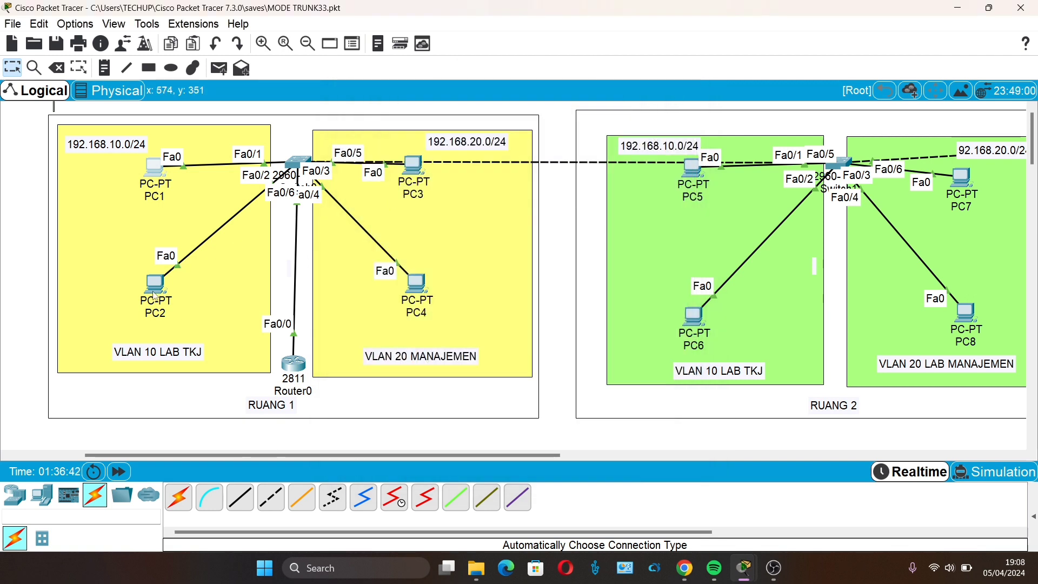
# Set PC2's default gateway to 192.168.10.1 in its IP configuration and close the PC2 window.
pyautogui.click(155, 291)
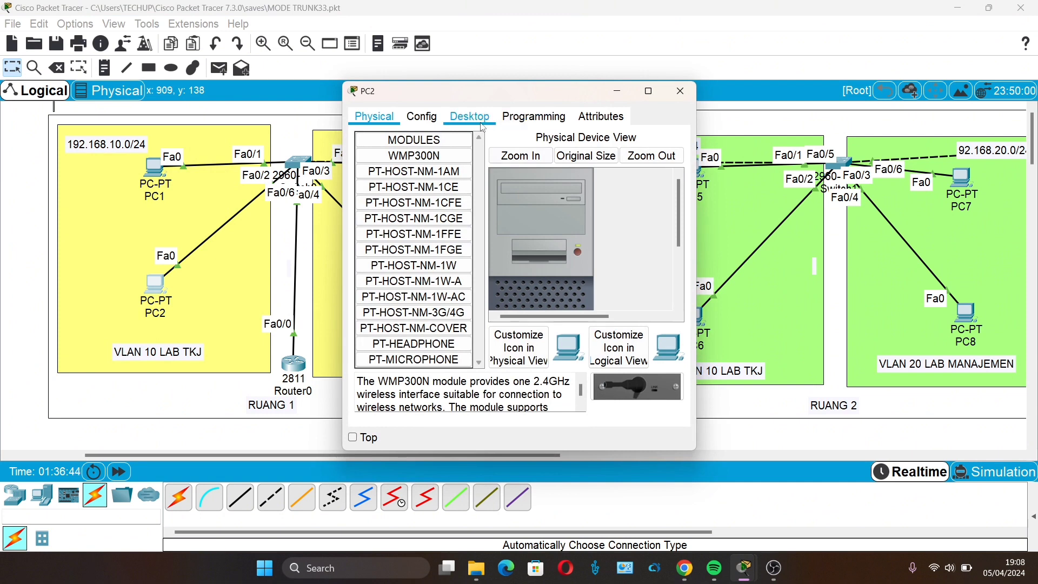
pyautogui.click(482, 128)
pyautogui.click(388, 186)
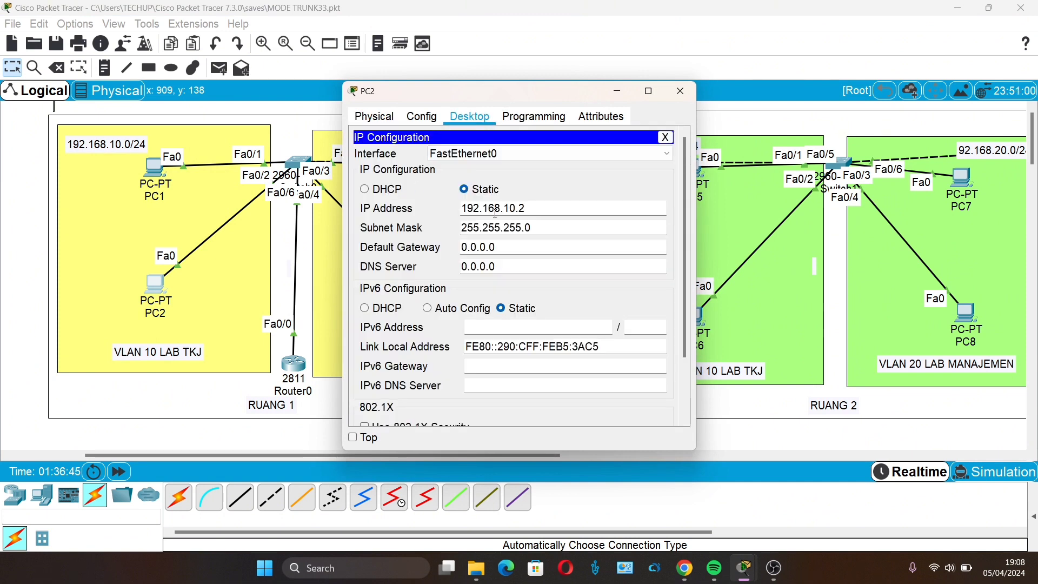
pyautogui.click(520, 245)
pyautogui.press('BackSpace')
pyautogui.press('BackSpace')
pyautogui.press('BackSpace')
pyautogui.press('BackSpace')
pyautogui.press('BackSpace')
pyautogui.press('BackSpace')
pyautogui.write('192.168.')
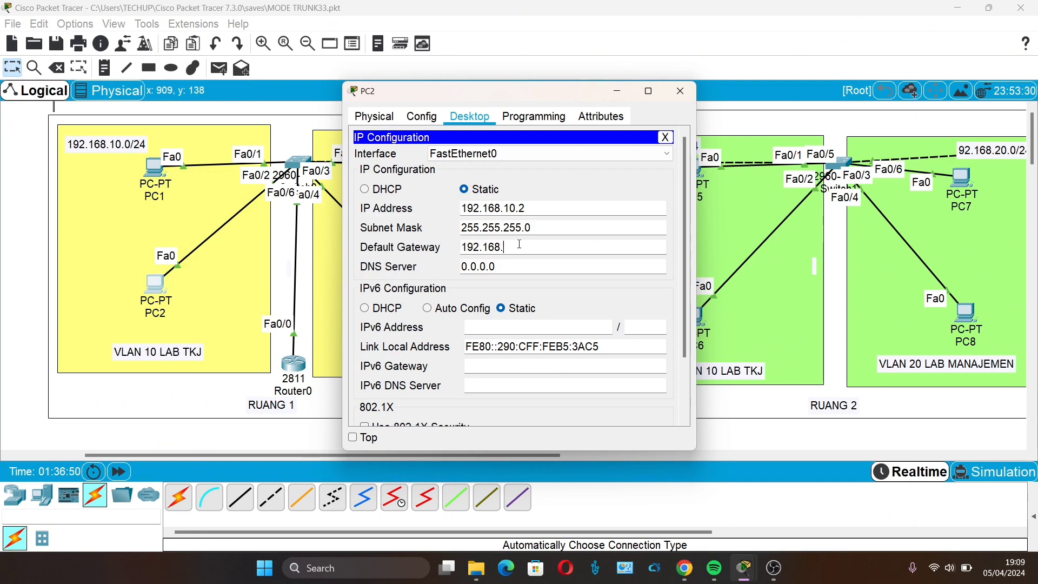
pyautogui.write('10.1')
pyautogui.moveTo(465, 245); pyautogui.dragTo(554, 247)
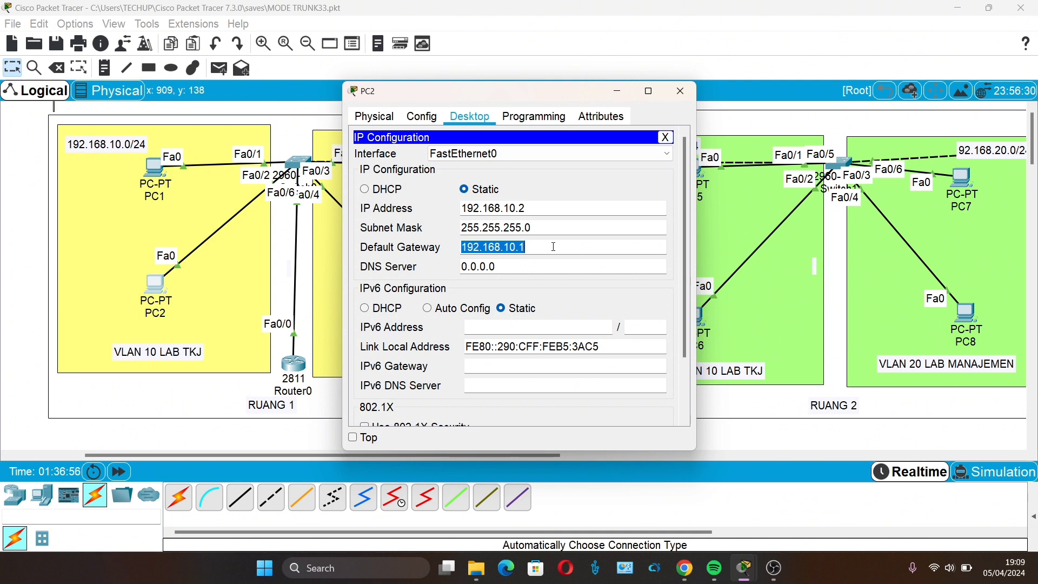
pyautogui.click(681, 91)
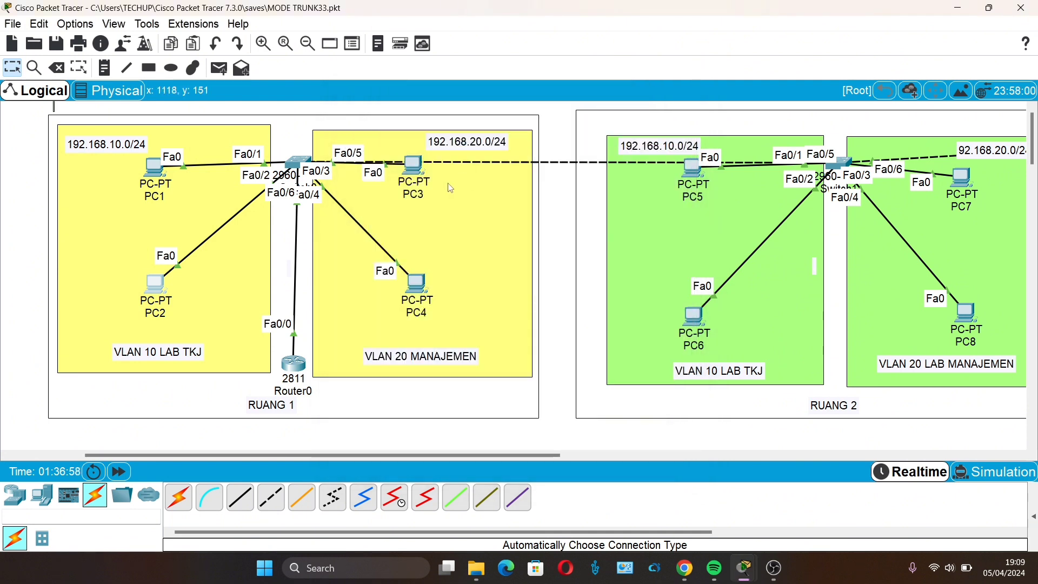
# Change PC3's IP address to 192.168.20.29 in its IP configuration.
pyautogui.click(412, 172)
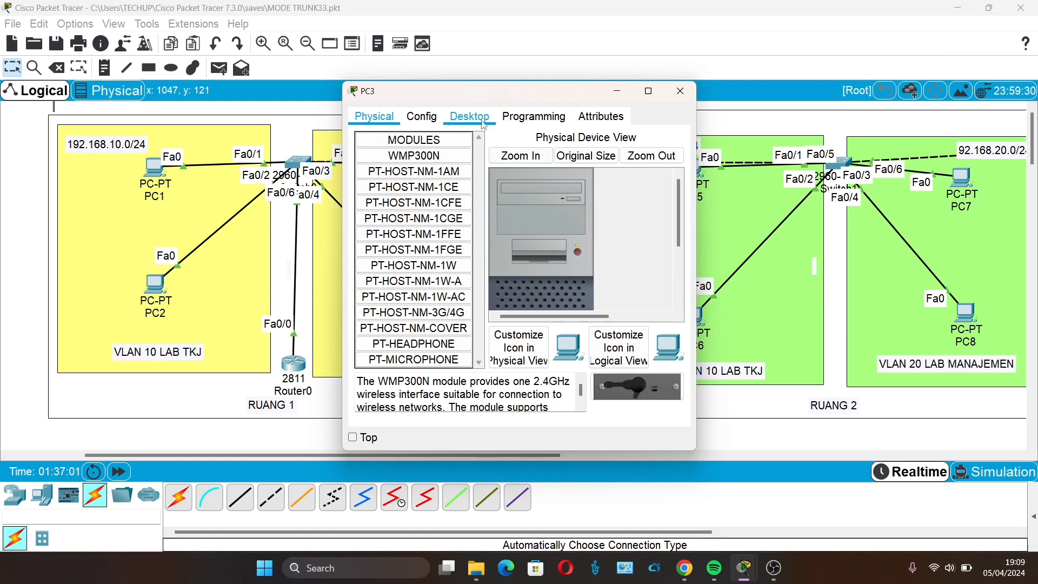
pyautogui.click(484, 121)
pyautogui.click(383, 170)
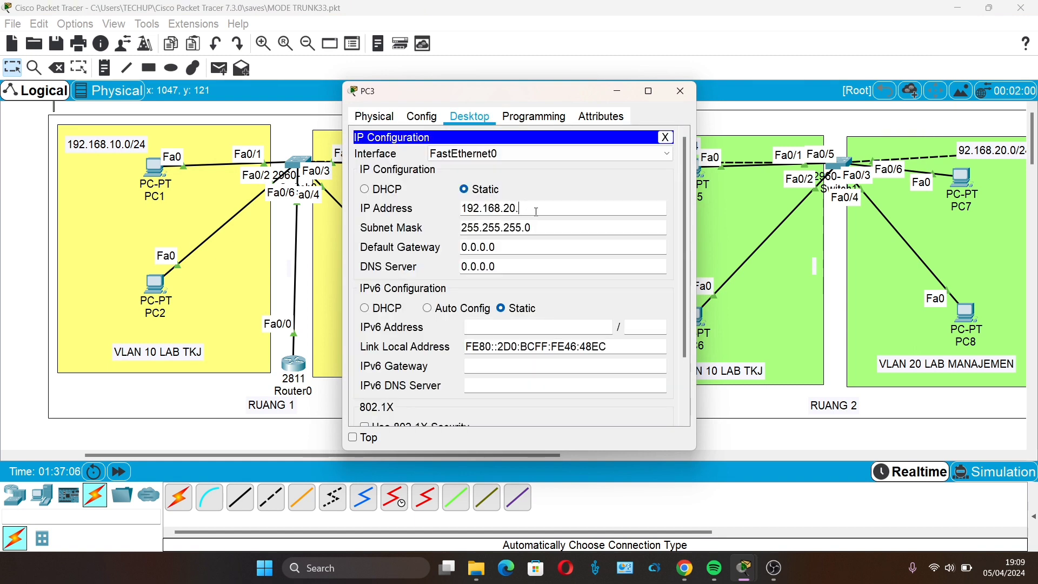
pyautogui.write('29')
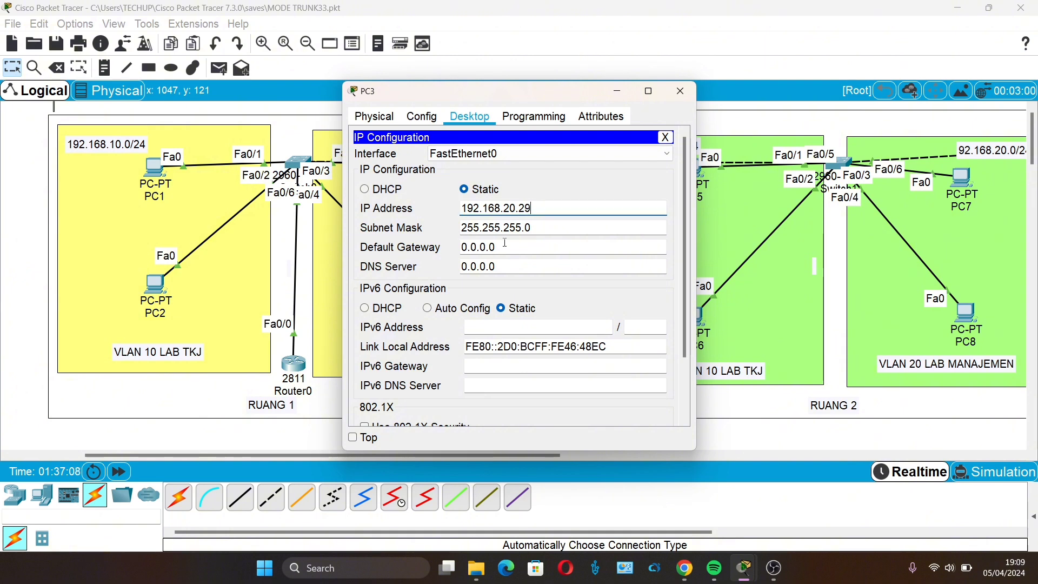
# Set PC3's default gateway to 192.168.20.1 in its IP configuration and close the PC3 window.
pyautogui.doubleClick(506, 243)
pyautogui.press('BackSpace')
pyautogui.press('BackSpace')
pyautogui.press('BackSpace')
pyautogui.press('BackSpace')
pyautogui.press('BackSpace')
pyautogui.press('BackSpace')
pyautogui.press('BackSpace')
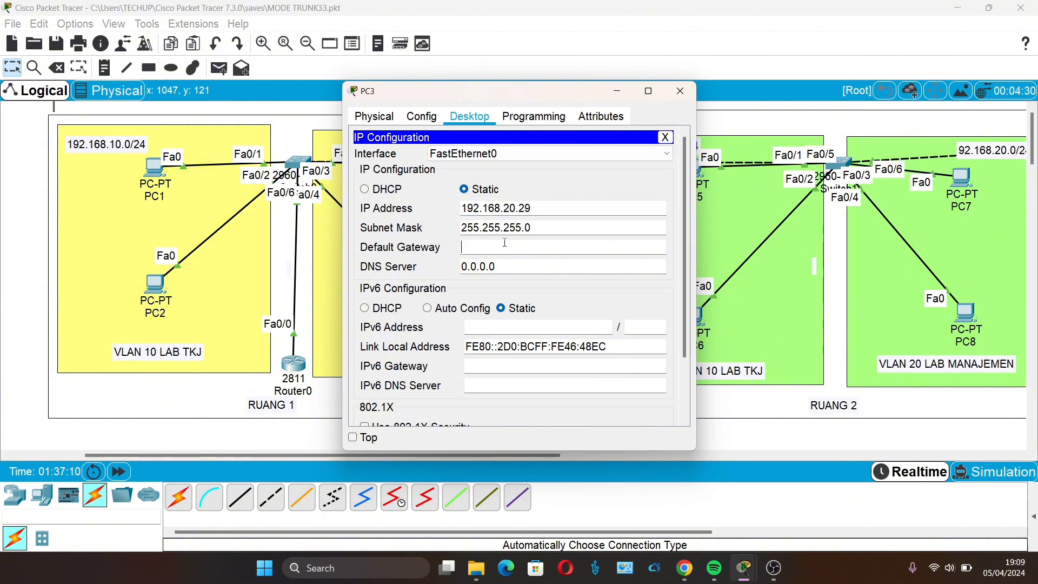
pyautogui.write('192.168.10.1')
pyautogui.click(511, 246)
pyautogui.press('BackSpace')
pyautogui.write('2')
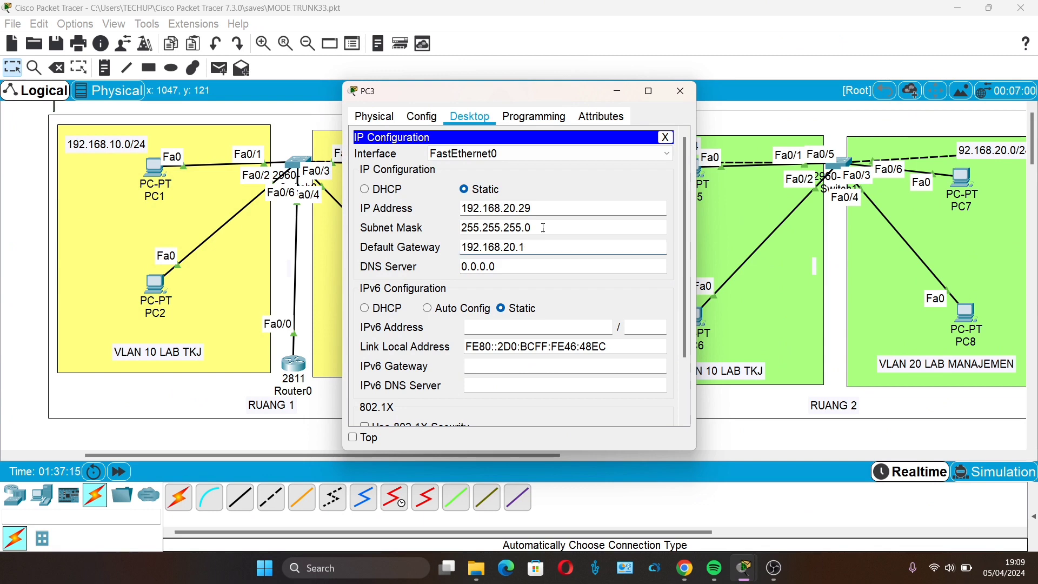
pyautogui.click(680, 91)
# Set PC4's default gateway to 192.168.20.1 in its IP configuration and close the PC4 window.
pyautogui.click(420, 287)
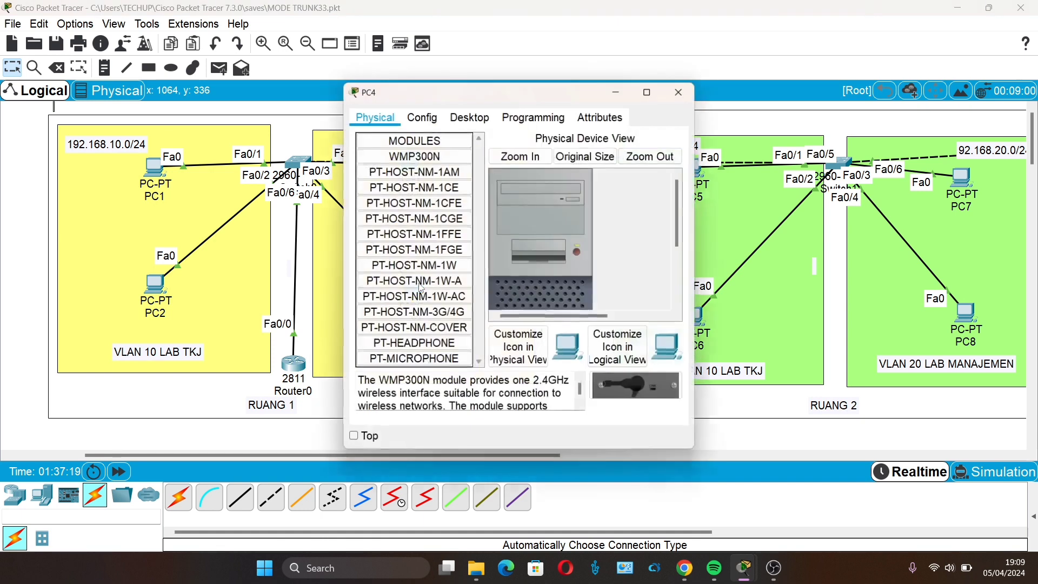
pyautogui.click(469, 117)
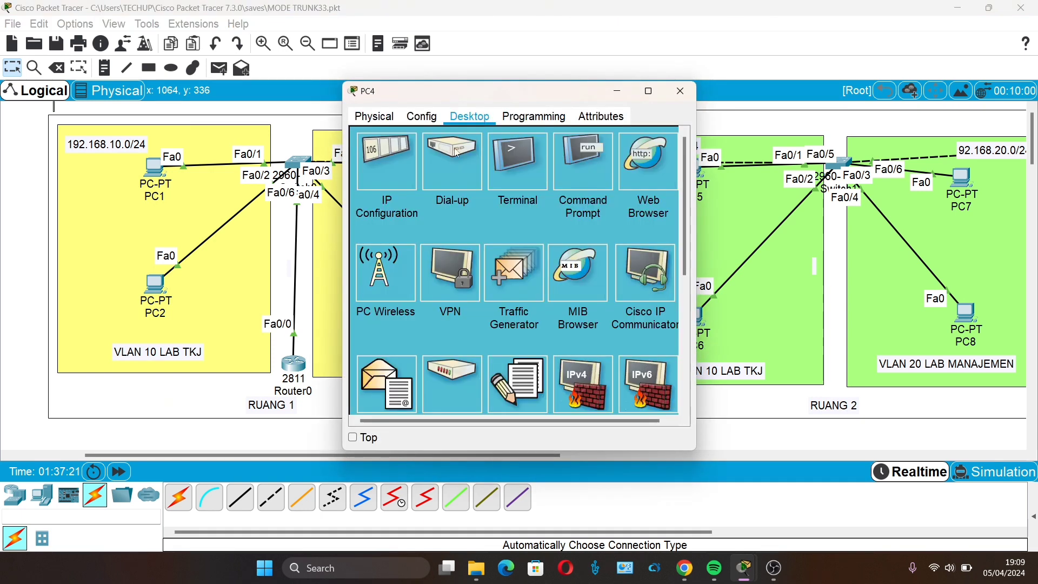
pyautogui.click(401, 165)
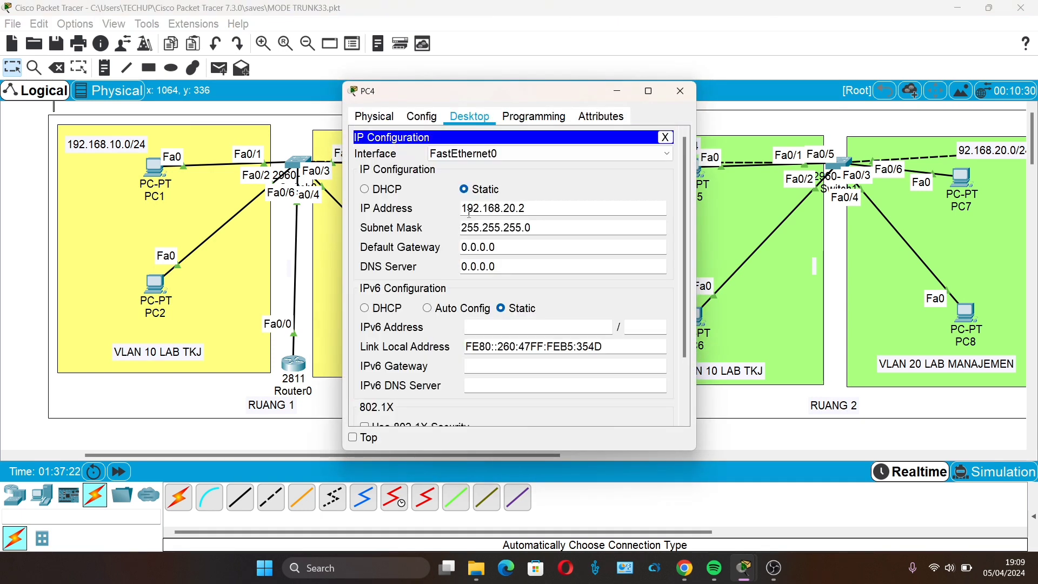
pyautogui.click(509, 251)
pyautogui.press('BackSpace')
pyautogui.press('BackSpace')
pyautogui.press('BackSpace')
pyautogui.press('BackSpace')
pyautogui.press('BackSpace')
pyautogui.press('BackSpace')
pyautogui.press('BackSpace')
pyautogui.write('192.168.10.1')
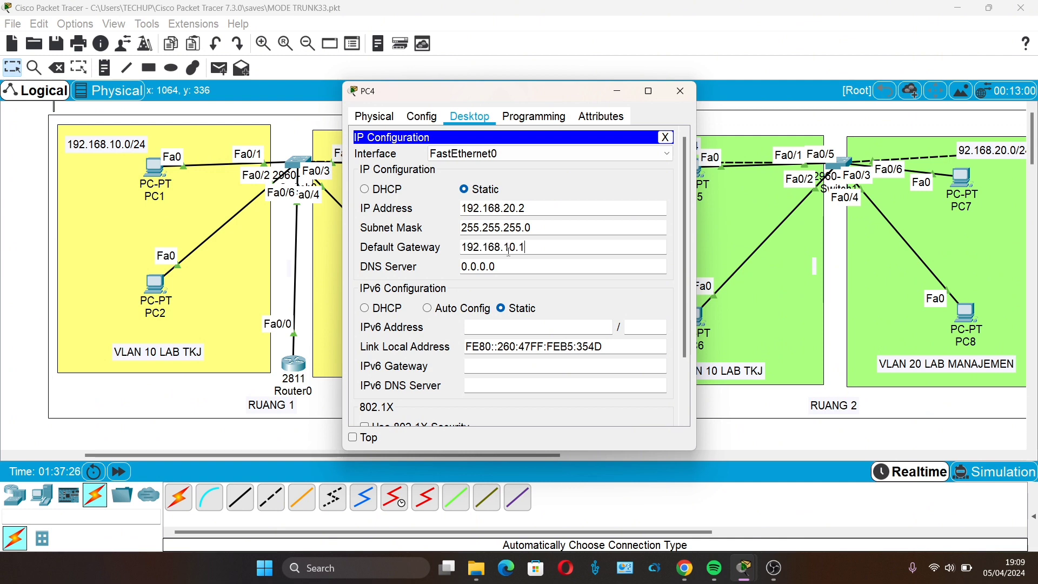
pyautogui.click(508, 251)
pyautogui.press('BackSpace')
pyautogui.write('2')
pyautogui.click(681, 92)
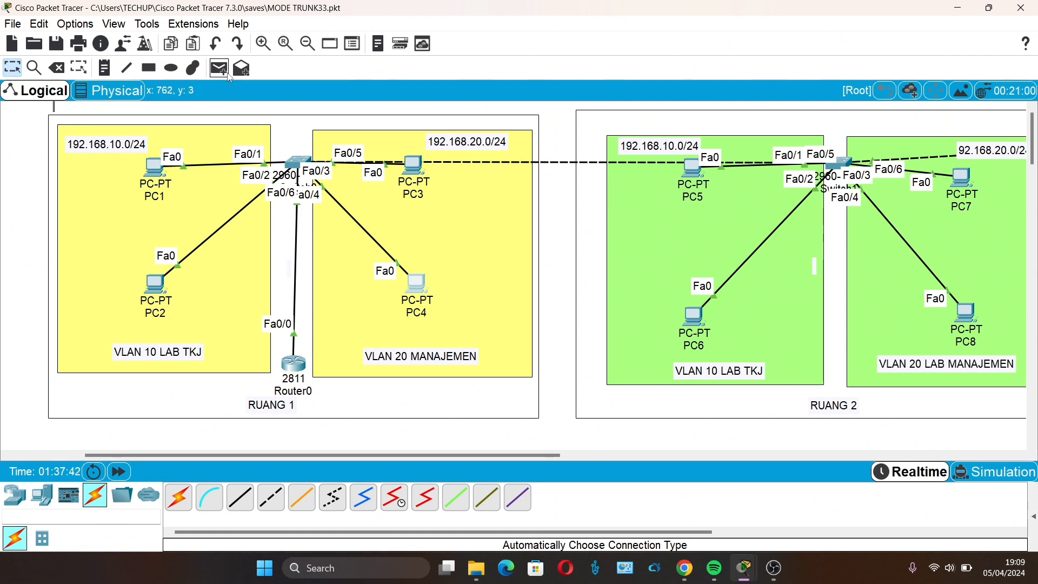
# Send a simple PDU from PC1 to PC3 and show the PDU list to check its status.
pyautogui.click(229, 74)
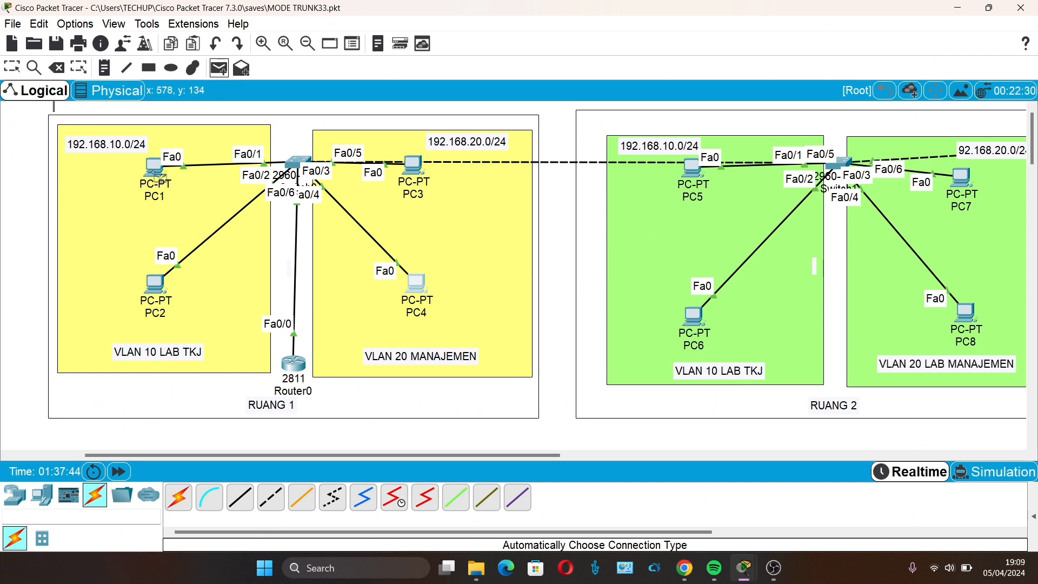
pyautogui.click(158, 174)
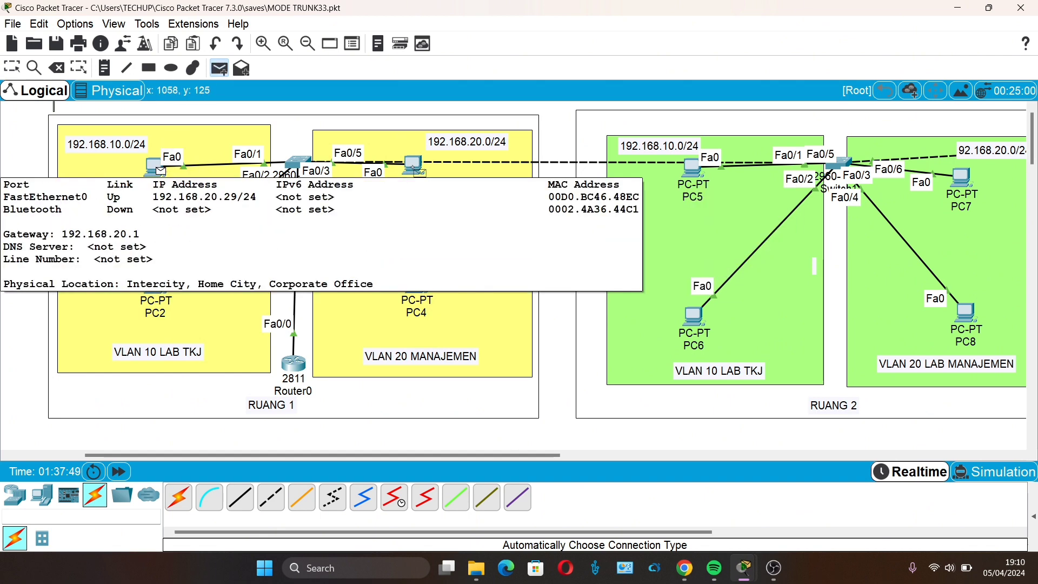
pyautogui.click(419, 174)
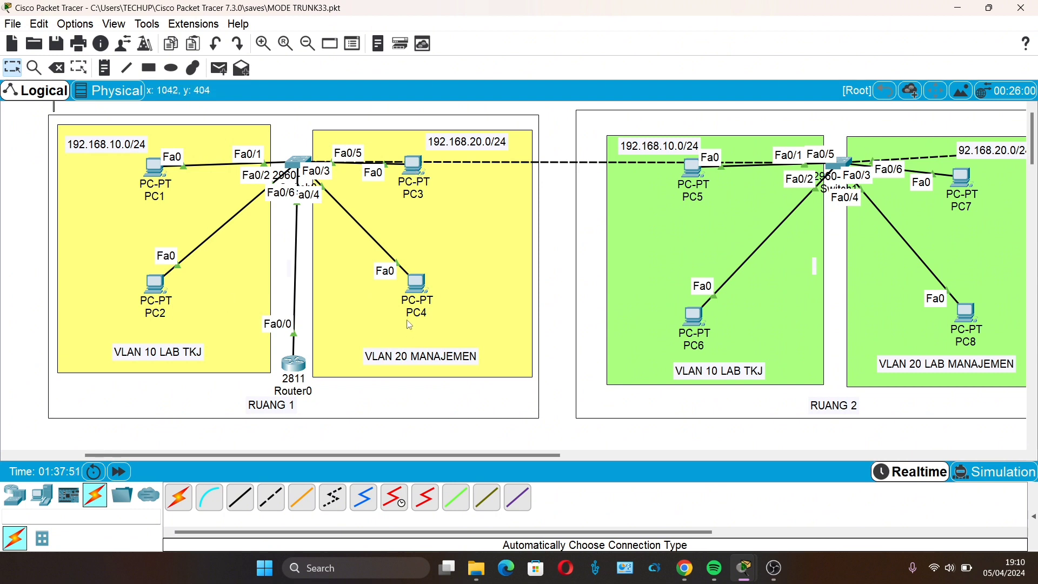
pyautogui.click(1034, 517)
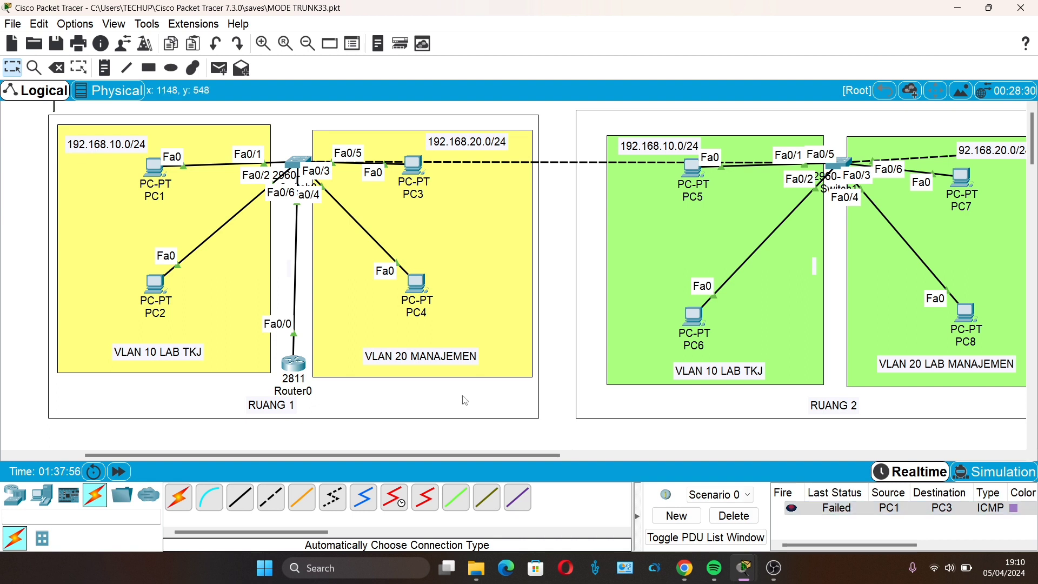
# Repeat the connectivity test with a second simple PDU from PC1 to PC3.
pyautogui.click(219, 69)
pyautogui.click(157, 169)
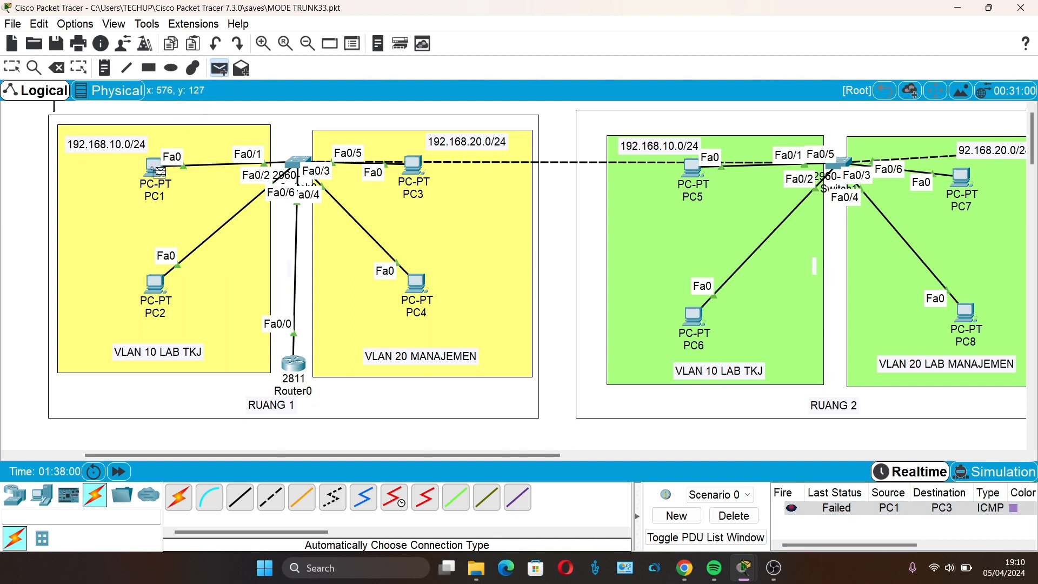
pyautogui.click(409, 176)
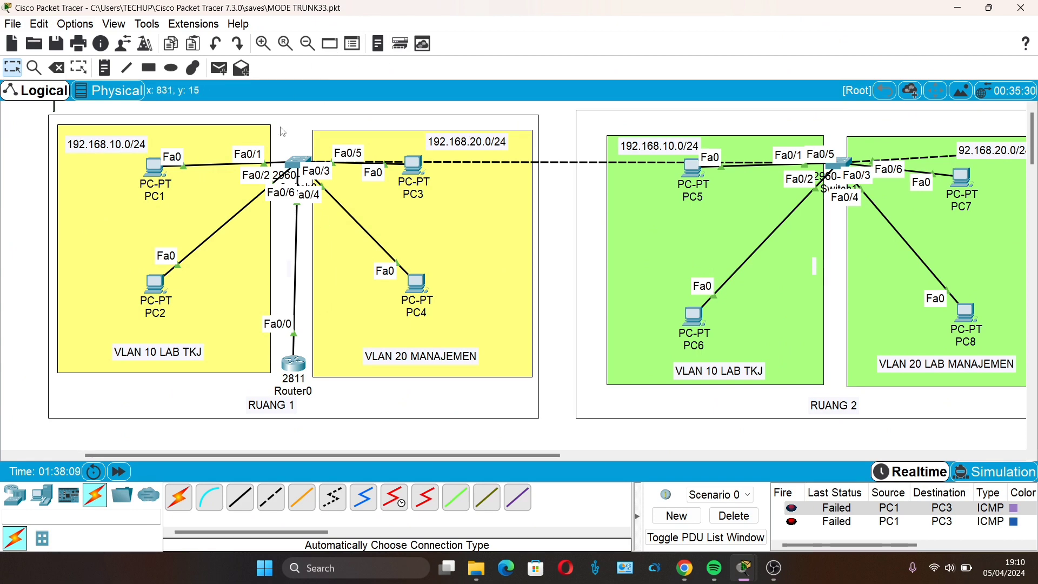
pyautogui.click(292, 167)
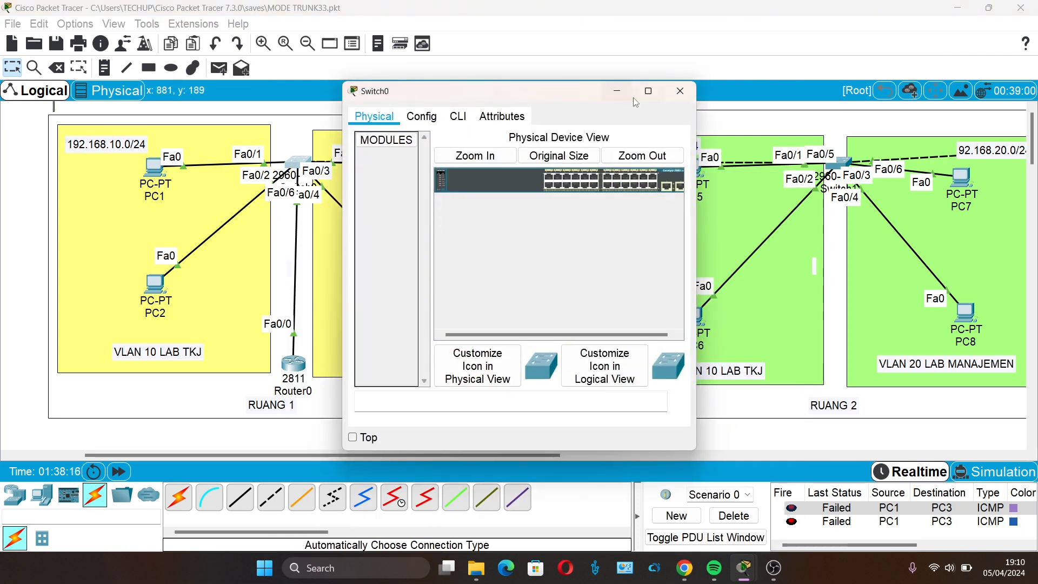
pyautogui.click(620, 90)
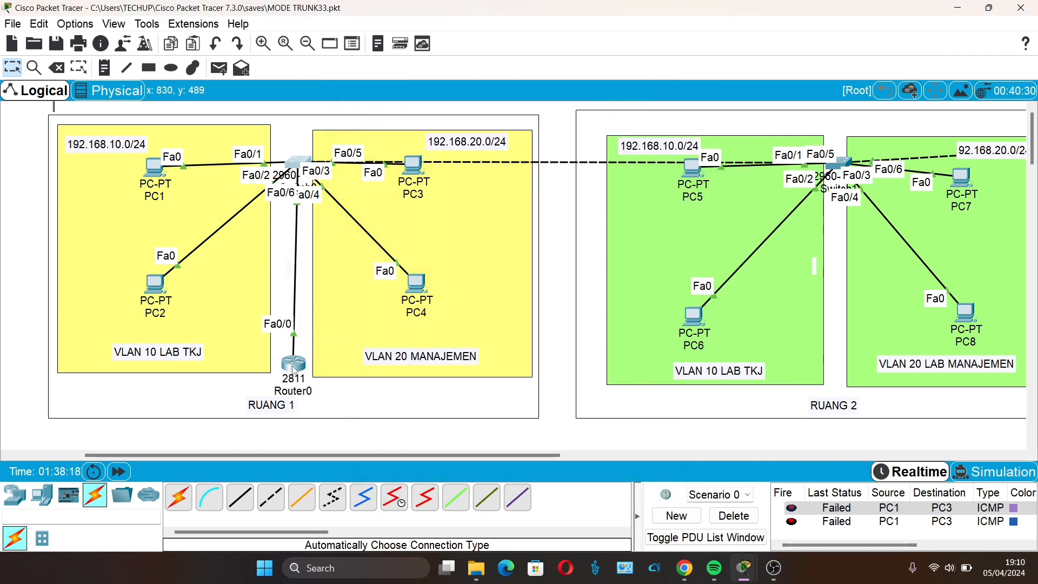
pyautogui.moveTo(295, 371)
pyautogui.mouseDown()
pyautogui.moveTo(292, 407)
pyautogui.moveTo(260, 316)
pyautogui.moveTo(245, 316)
pyautogui.moveTo(281, 395)
pyautogui.moveTo(290, 369)
pyautogui.mouseUp()
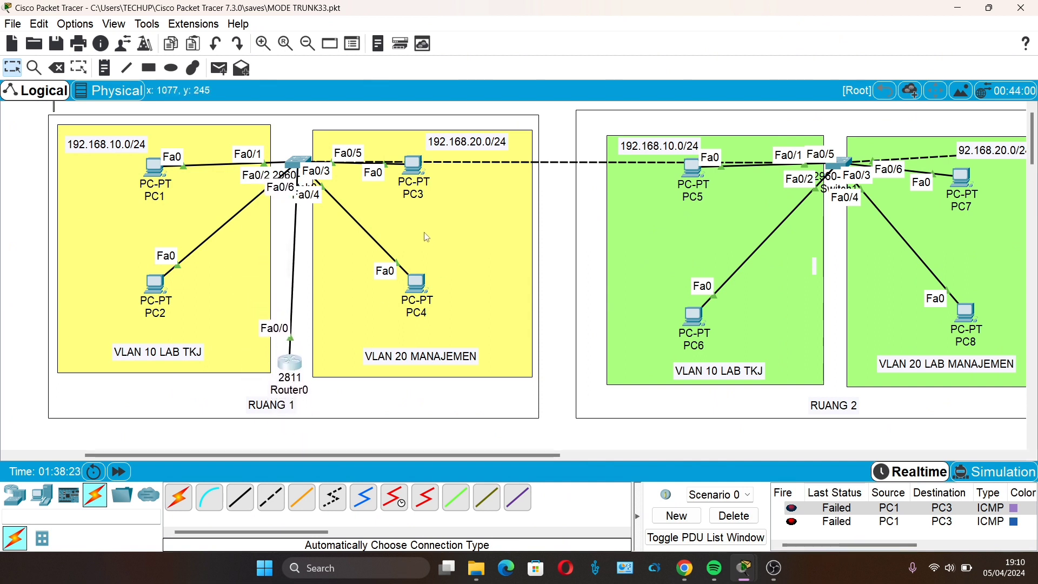
# Open Switch0's command line in a maximized window and enter global configuration mode with en and conf t.
pyautogui.click(298, 164)
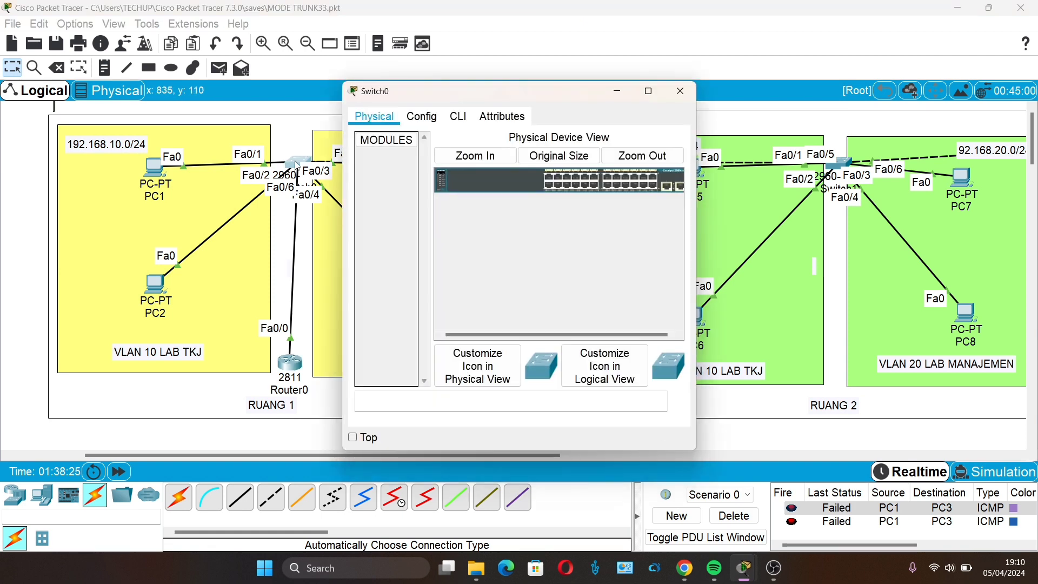
pyautogui.click(459, 118)
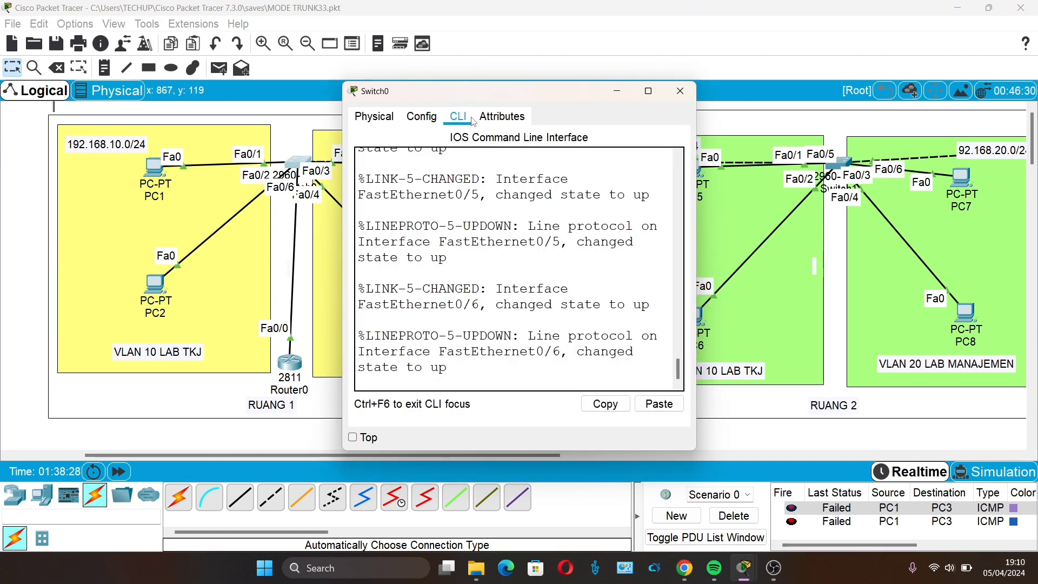
pyautogui.click(649, 91)
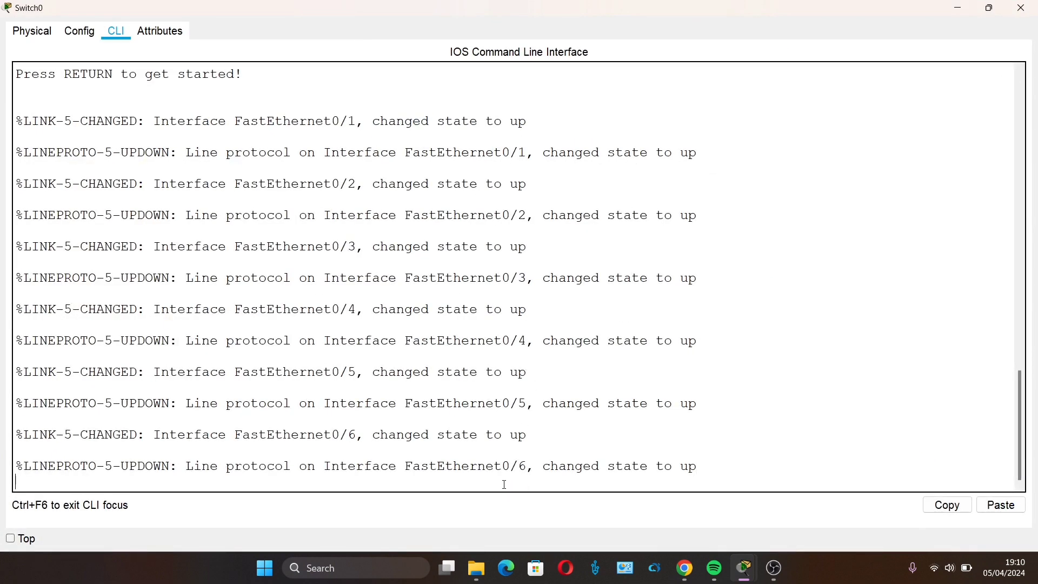
pyautogui.press('Return')
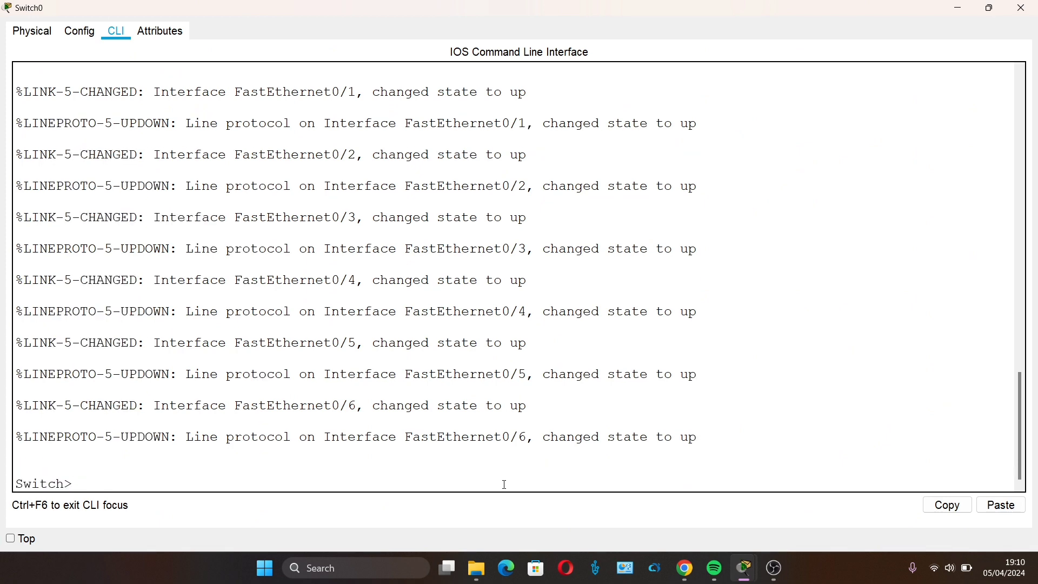
pyautogui.write('en')
pyautogui.press('Return')
pyautogui.write('conf t')
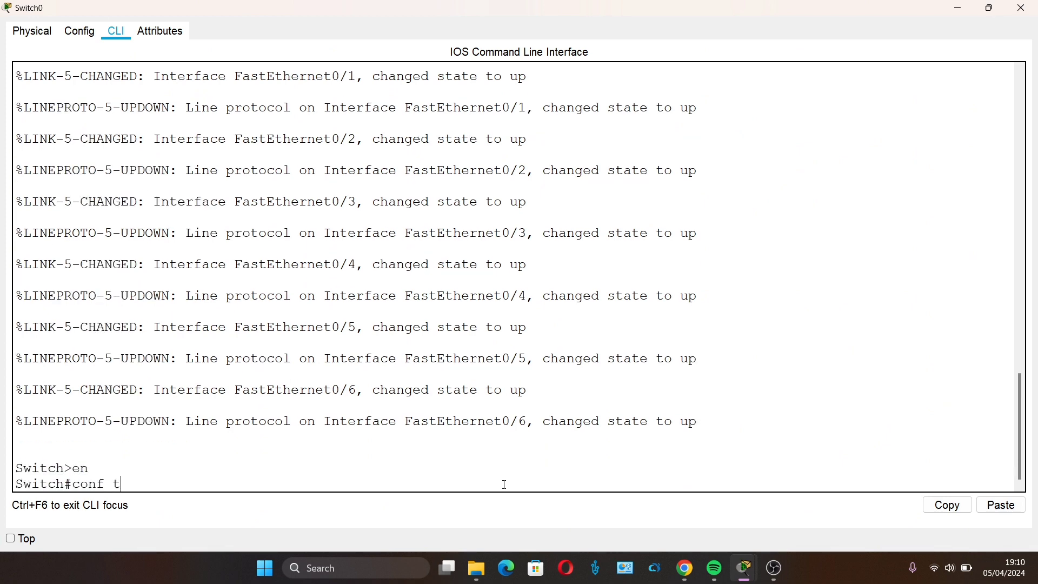
pyautogui.press('Return')
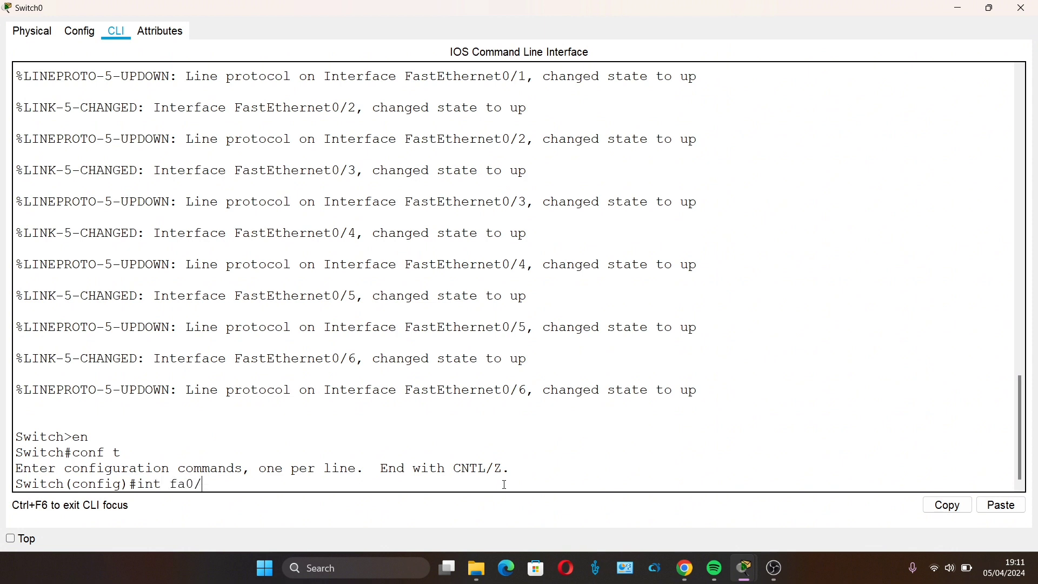
# Set Switch0's interface fa0/6 to trunk mode with switchport mode trunk, then minimize the switch window.
pyautogui.press('Return')
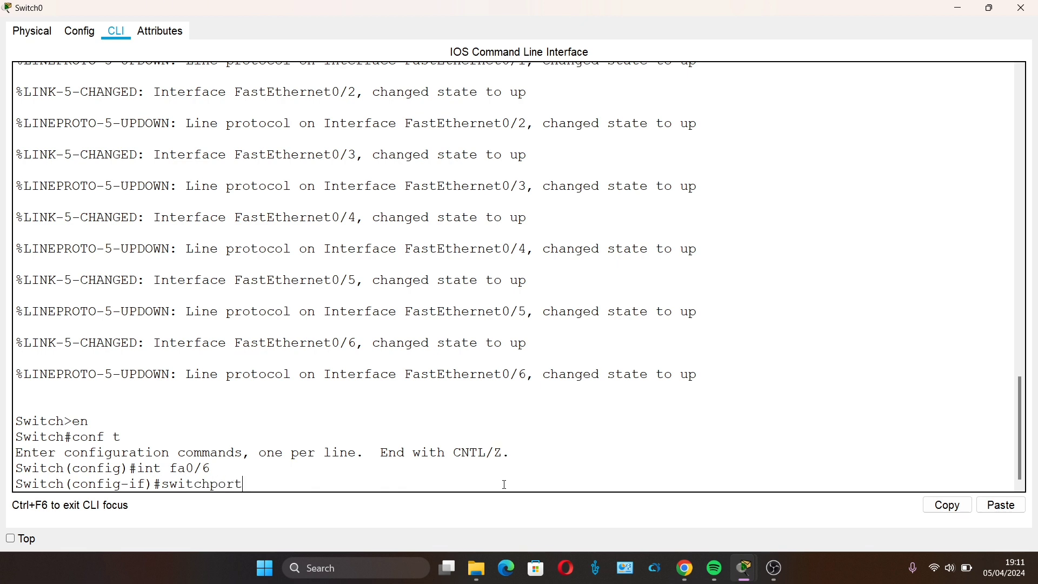
pyautogui.write('switchport moed')
pyautogui.write('trunk')
pyautogui.press('Return')
pyautogui.press('Return')
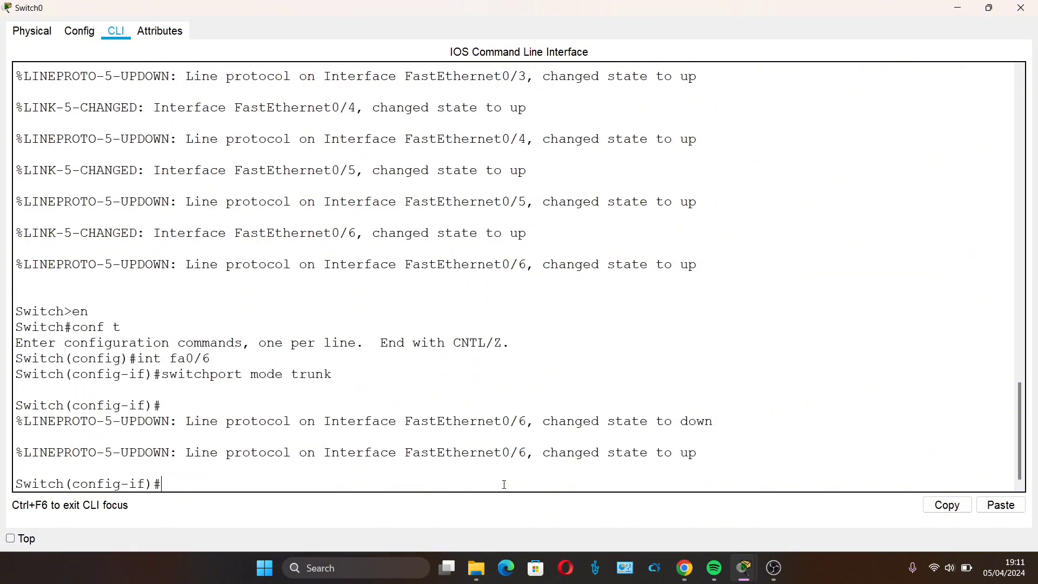
pyautogui.click(959, 8)
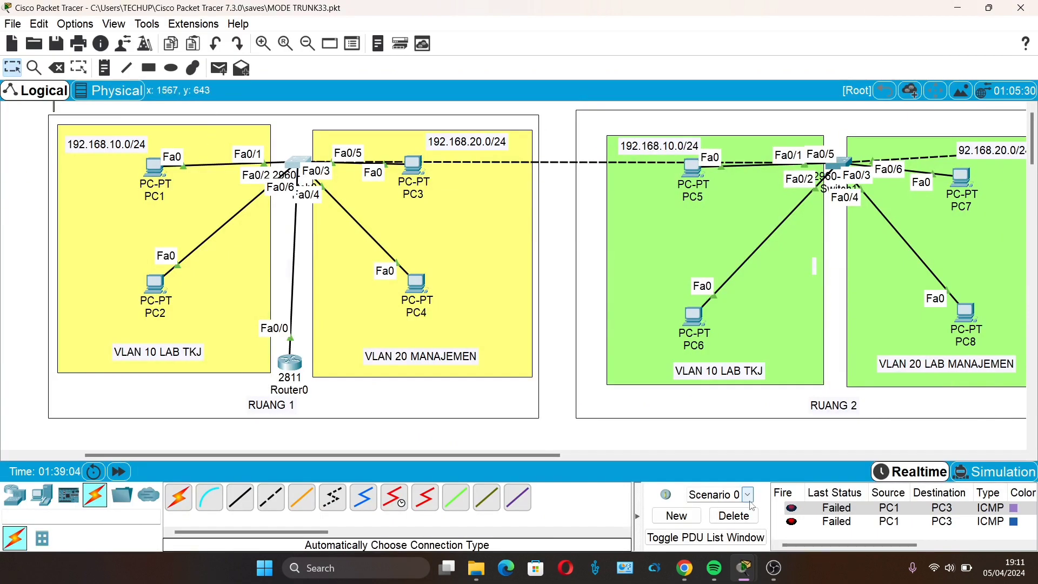
# Clear the existing PDUs of Scenario 0 and send a new simple PDU from PC1 to PC3.
pyautogui.click(734, 516)
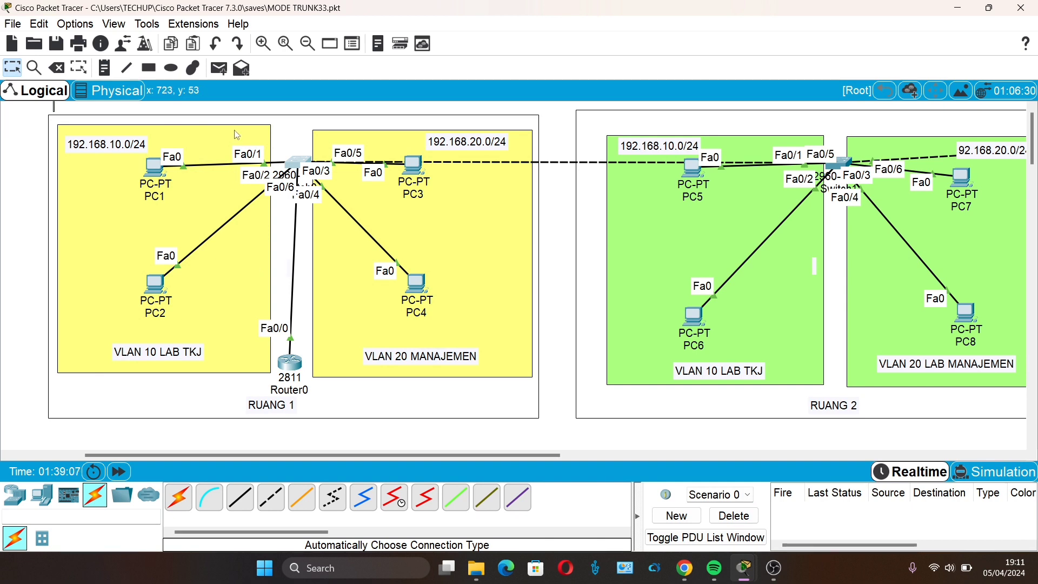
pyautogui.click(219, 67)
pyautogui.click(157, 169)
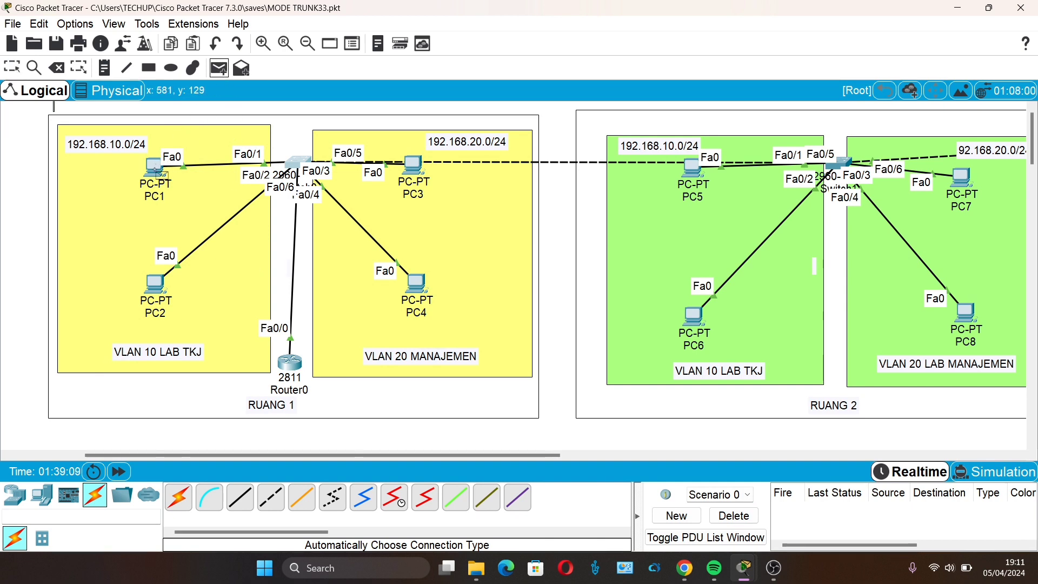
pyautogui.click(415, 166)
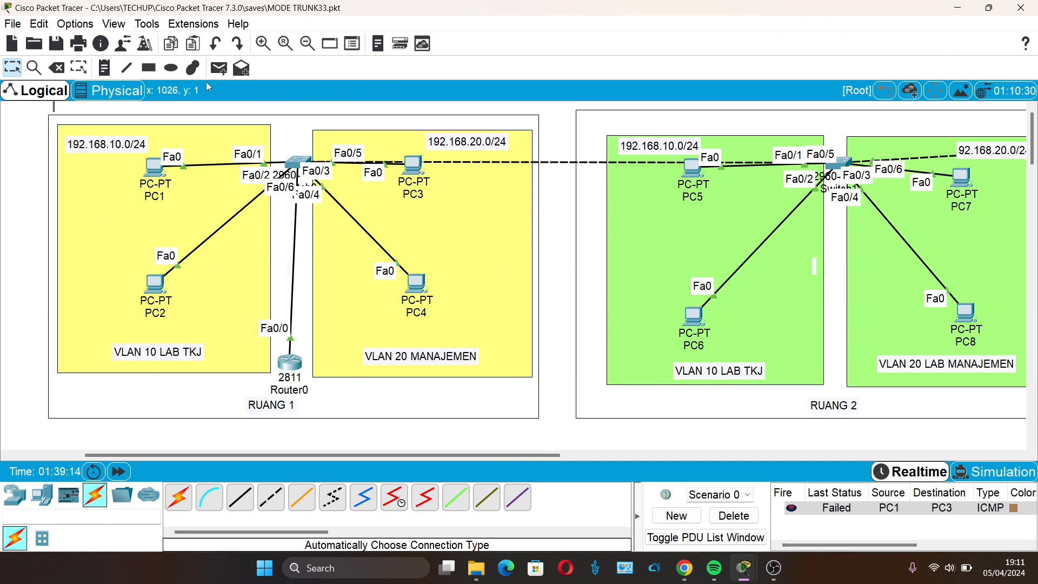
# Start a simple PDU at PC2, and test VLAN routing in RUANG 2 by sending one from PC5 to PC7.
pyautogui.click(219, 67)
pyautogui.click(156, 285)
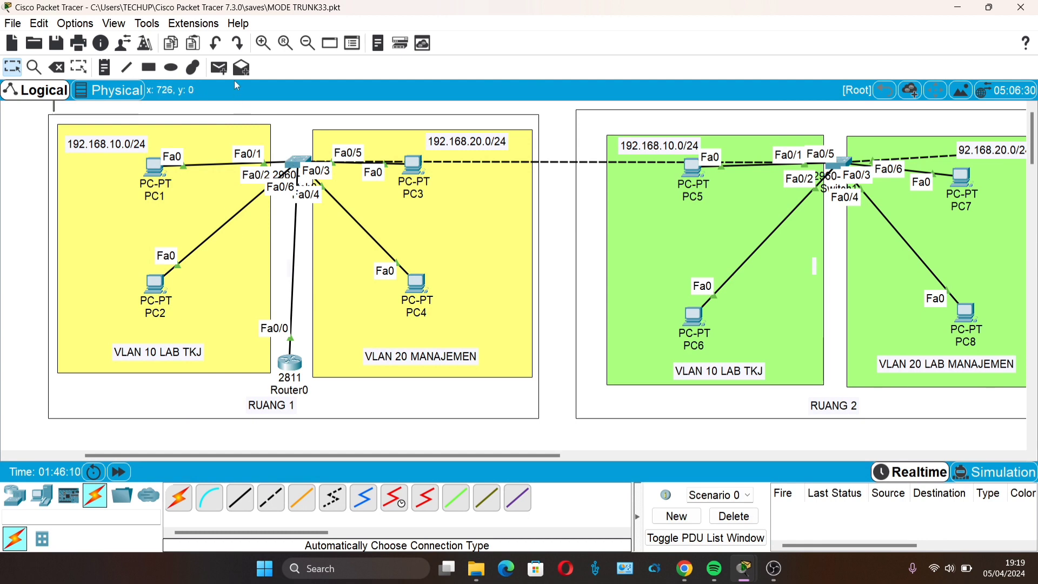
pyautogui.click(218, 69)
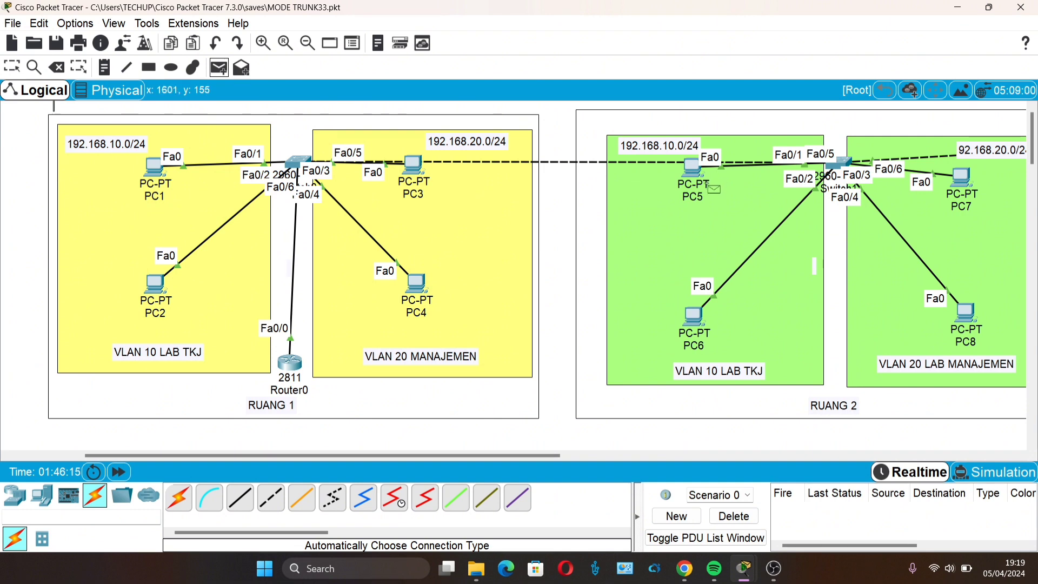
pyautogui.click(694, 169)
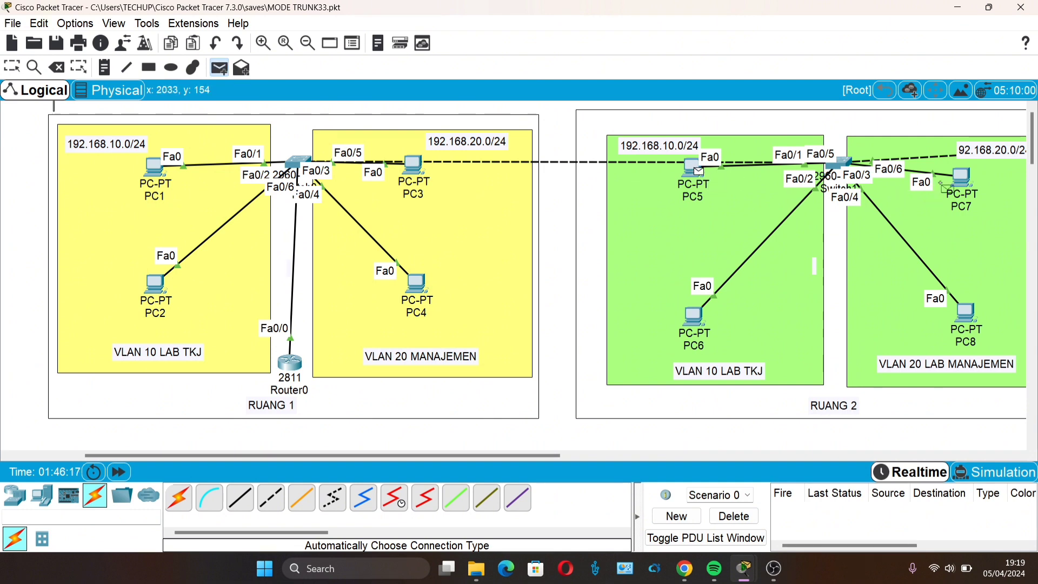
pyautogui.click(964, 181)
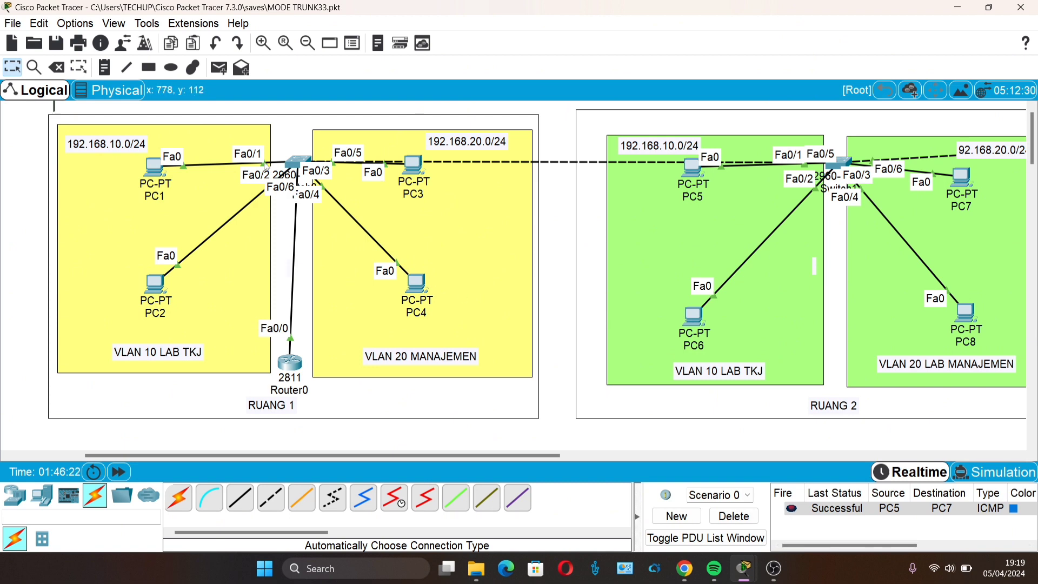
# Test routing in RUANG 1 again by sending a simple PDU from PC1 to PC3.
pyautogui.click(219, 68)
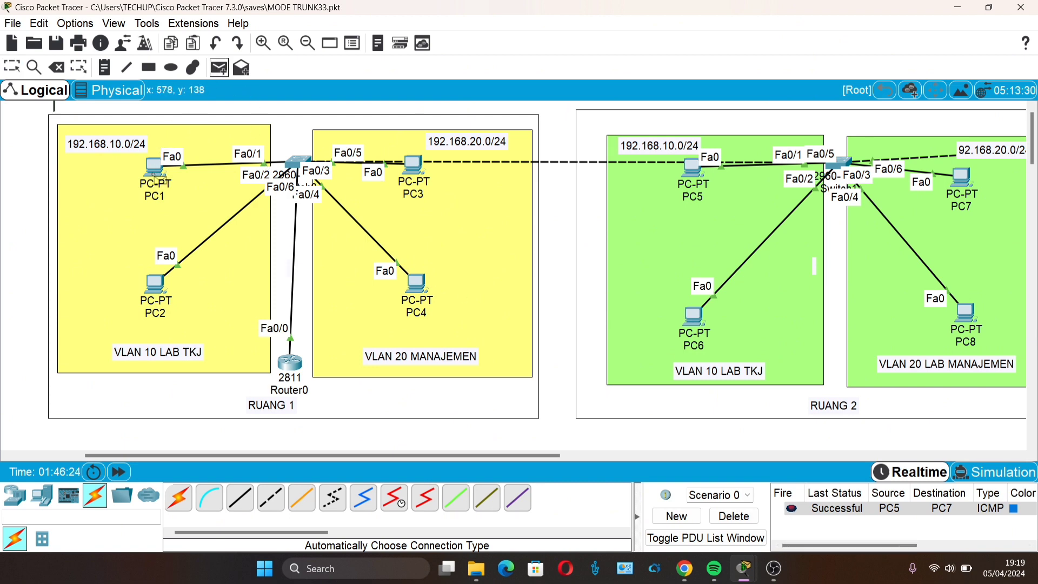
pyautogui.click(155, 168)
pyautogui.click(424, 193)
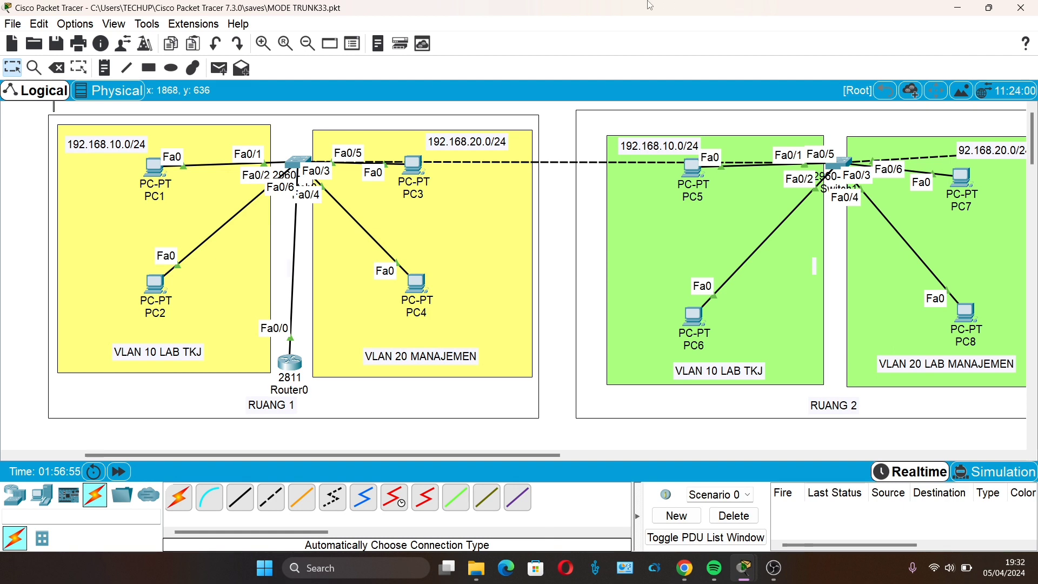
# Open PC1's IP configuration to check its IP address and default gateway.
pyautogui.click(152, 162)
pyautogui.click(372, 161)
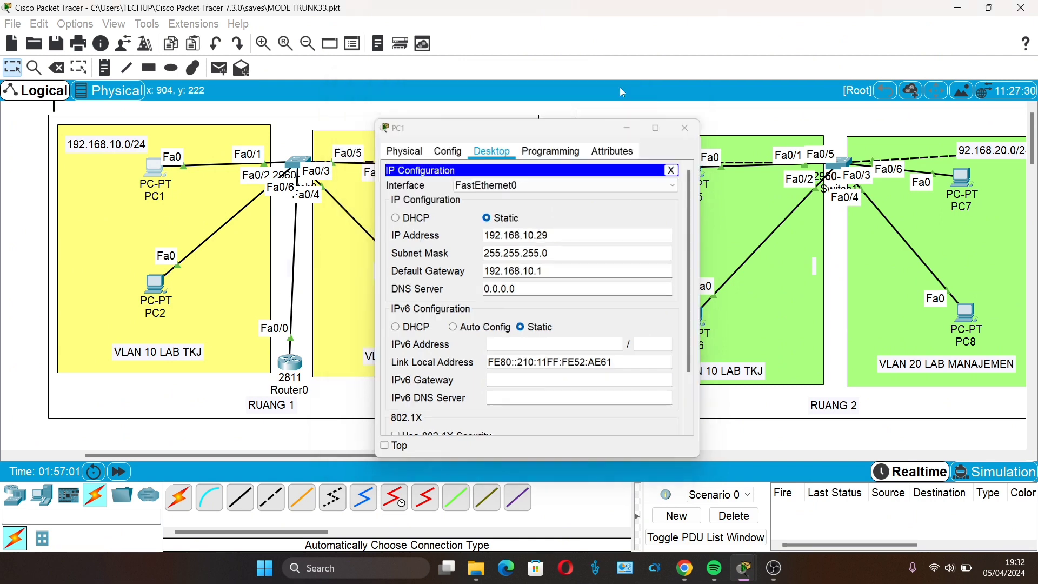
# Leave PC1's IP configuration and enter global configuration mode in Router0's command line.
pyautogui.click(619, 89)
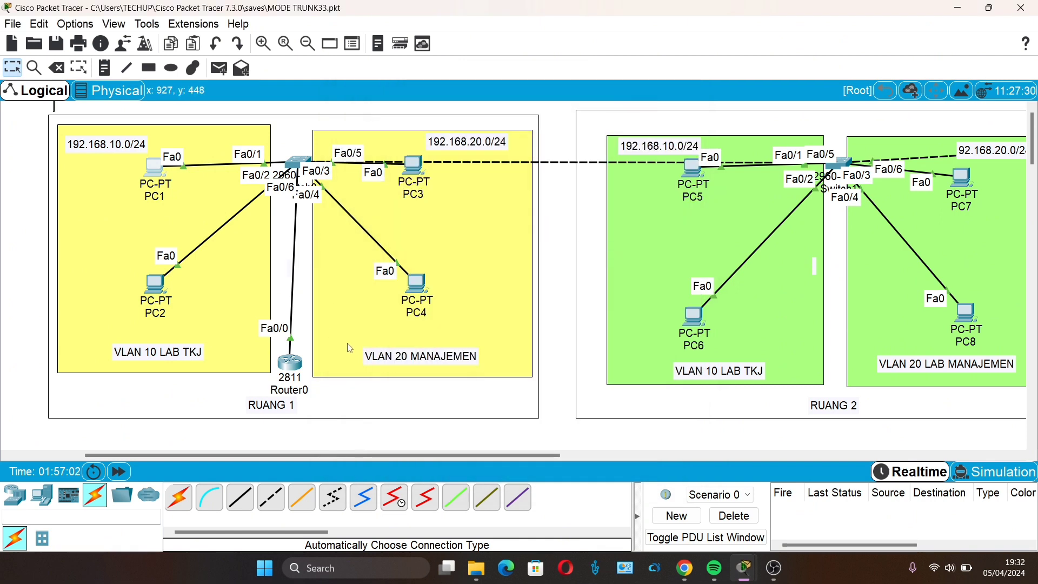
pyautogui.click(292, 365)
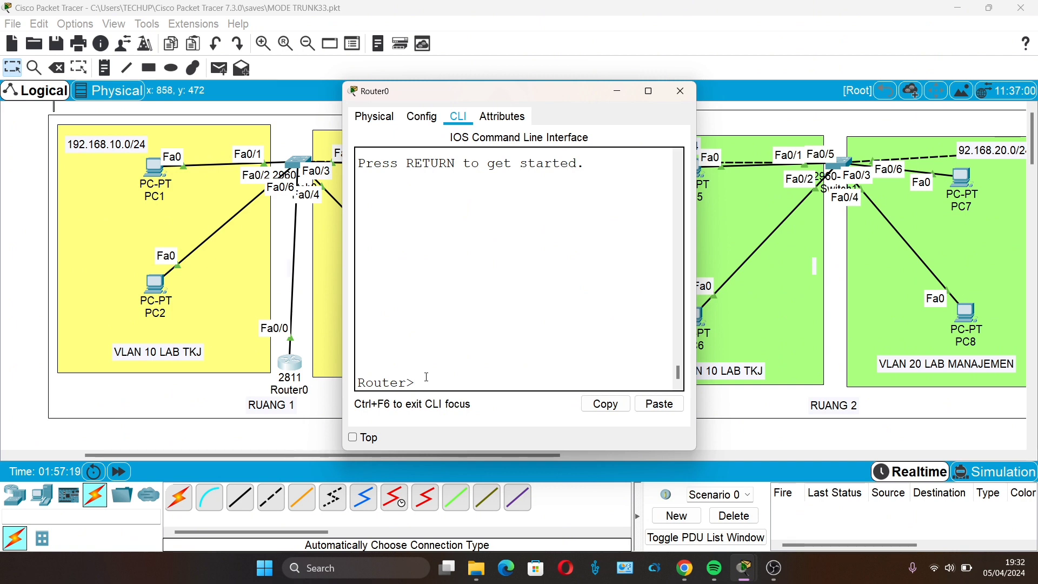
pyautogui.write('en')
pyautogui.press('Return')
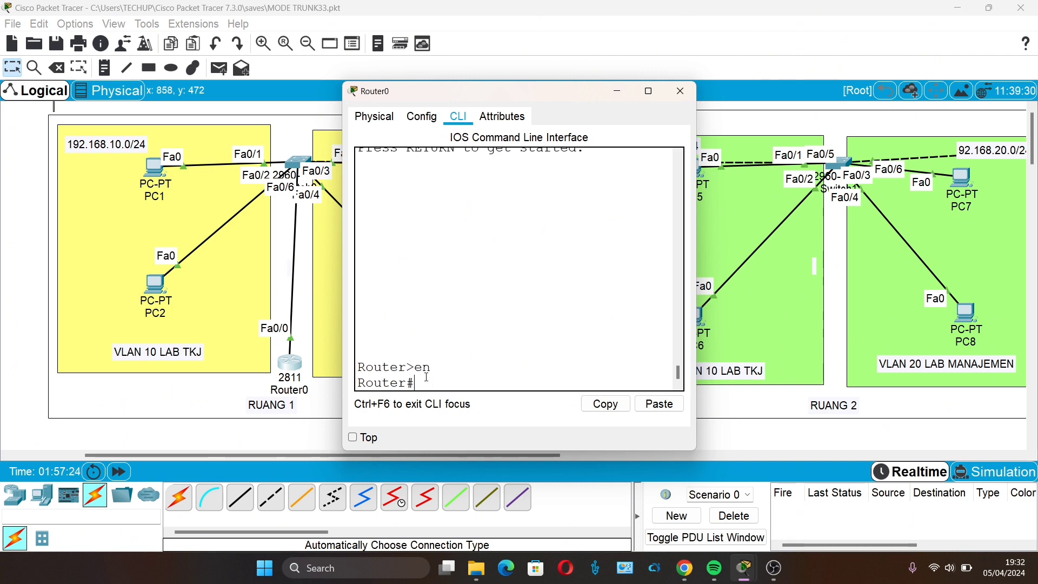
pyautogui.write('conf t')
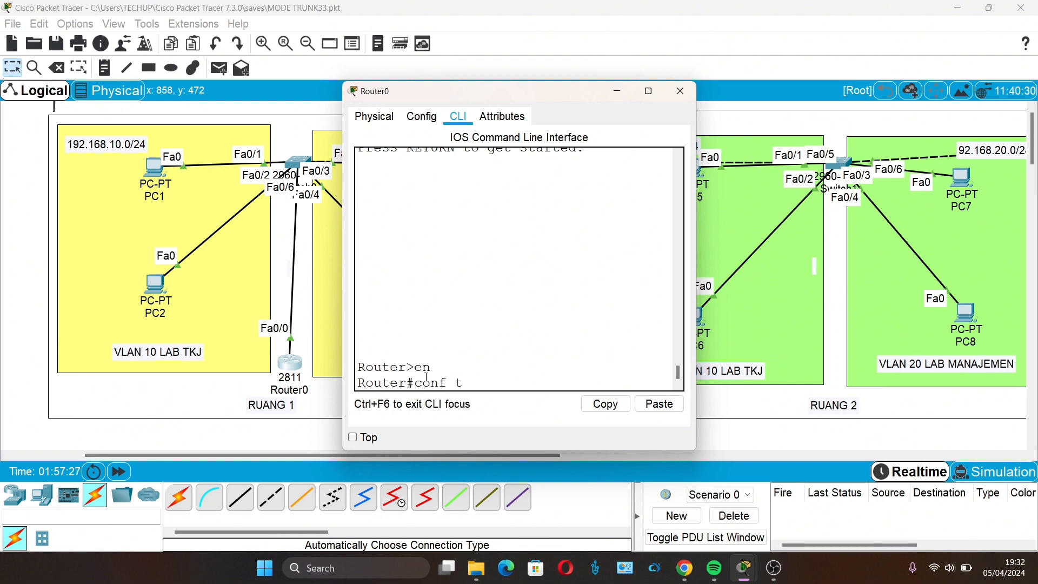
pyautogui.press('Return')
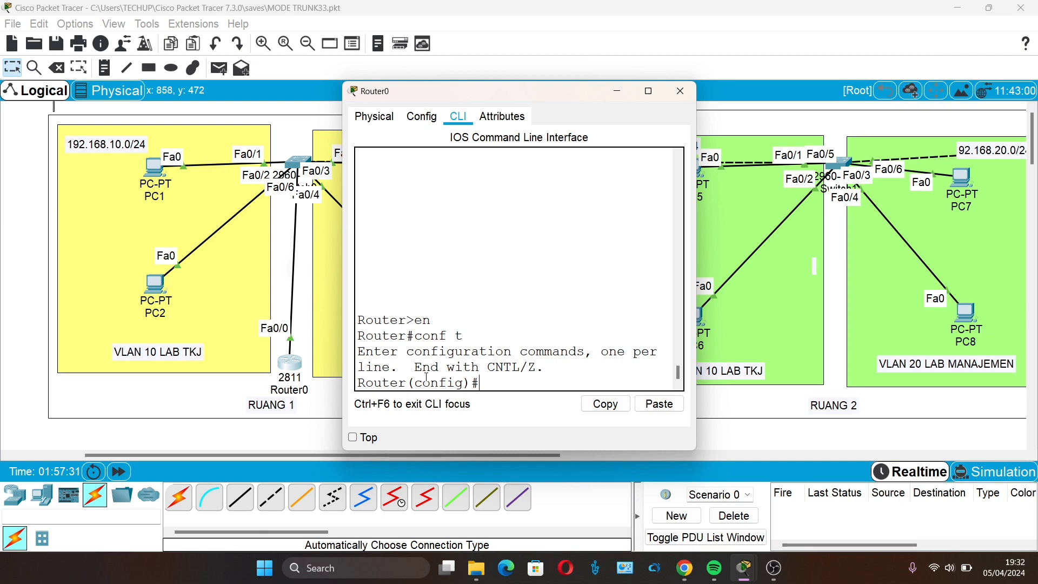
# Create a DHCP pool named VLAN10 on Router0 with network 192.168.10.0 and mask 255.255.255.0.
pyautogui.write('ip dhcp pool VLA')
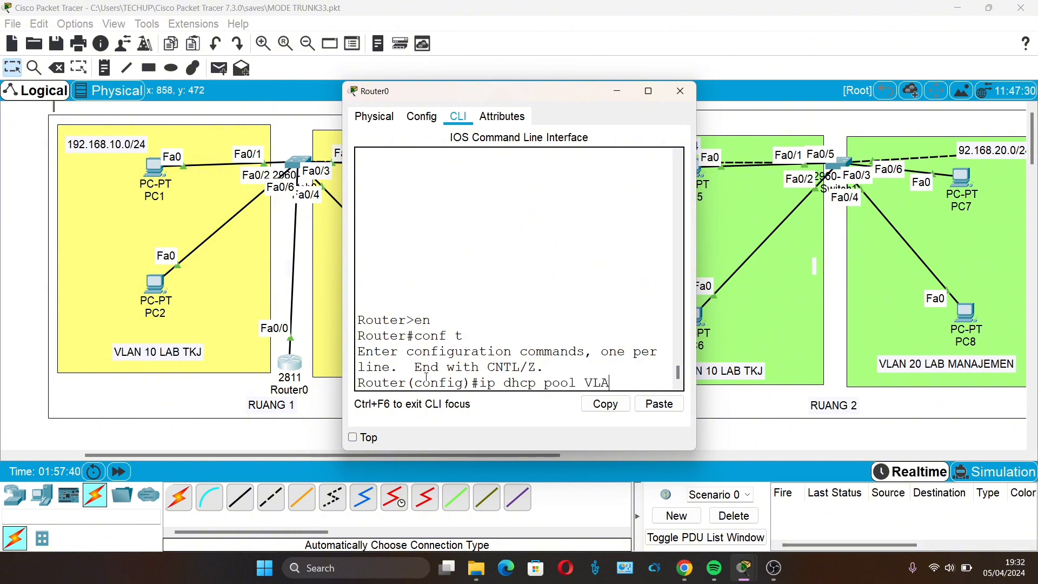
pyautogui.write('N 110')
pyautogui.press('Return')
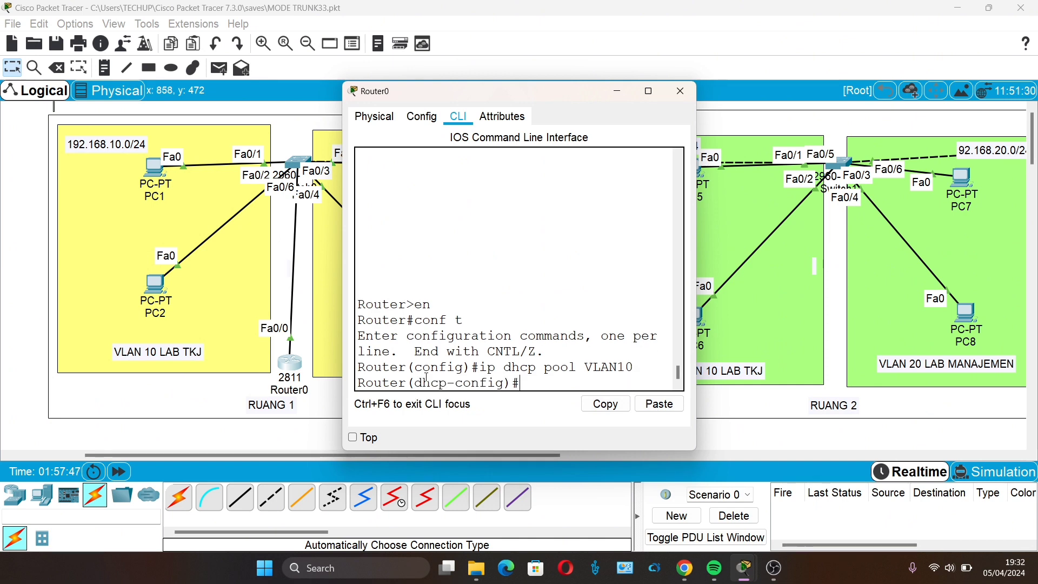
pyautogui.write('network 1')
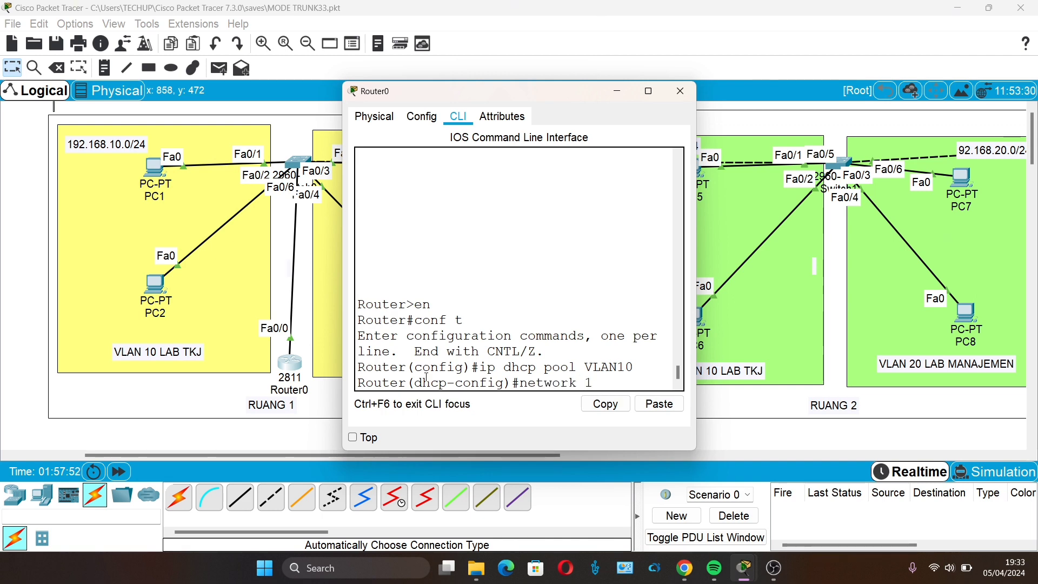
pyautogui.write('92.168.10.')
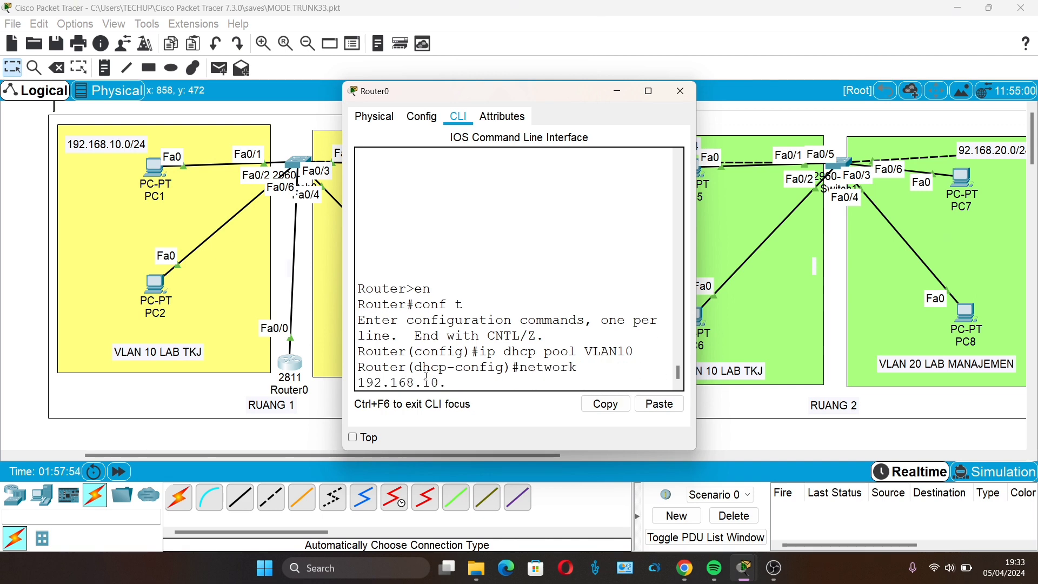
pyautogui.write('0 255.255.3')
pyautogui.press('BackSpace')
pyautogui.write('255.')
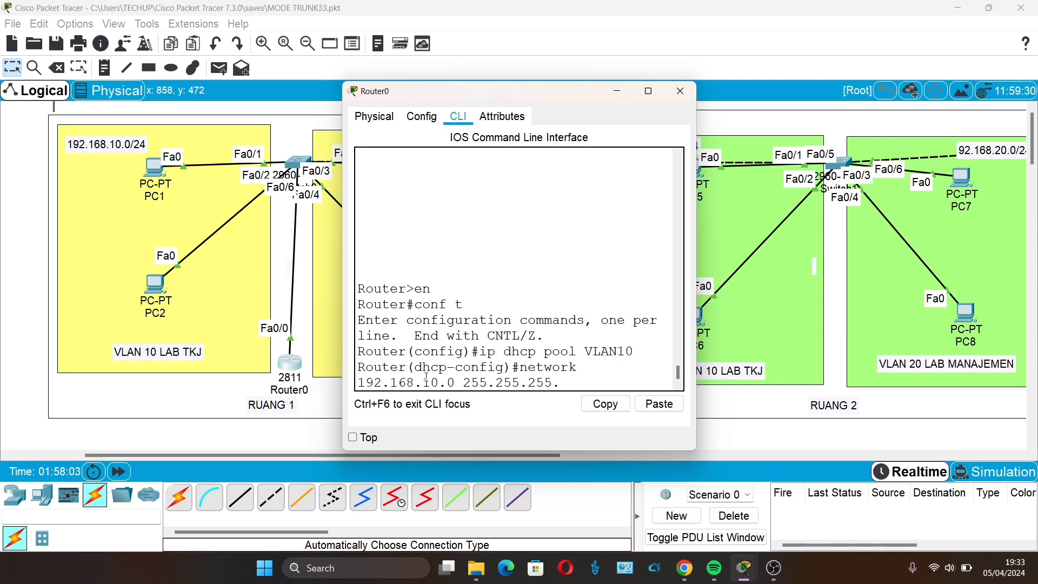
pyautogui.write('0')
pyautogui.press('Return')
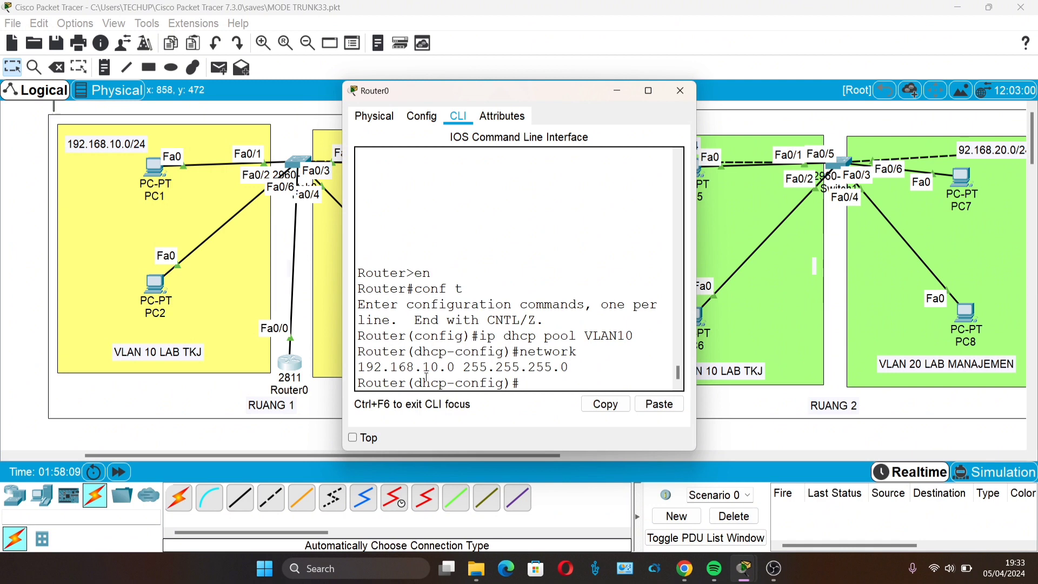
# Set the VLAN10 pool's default router to 192.168.10.1 and DNS server to 8.8.8.8, and exit the pool configuration.
pyautogui.write('default')
pyautogui.write('-router 192')
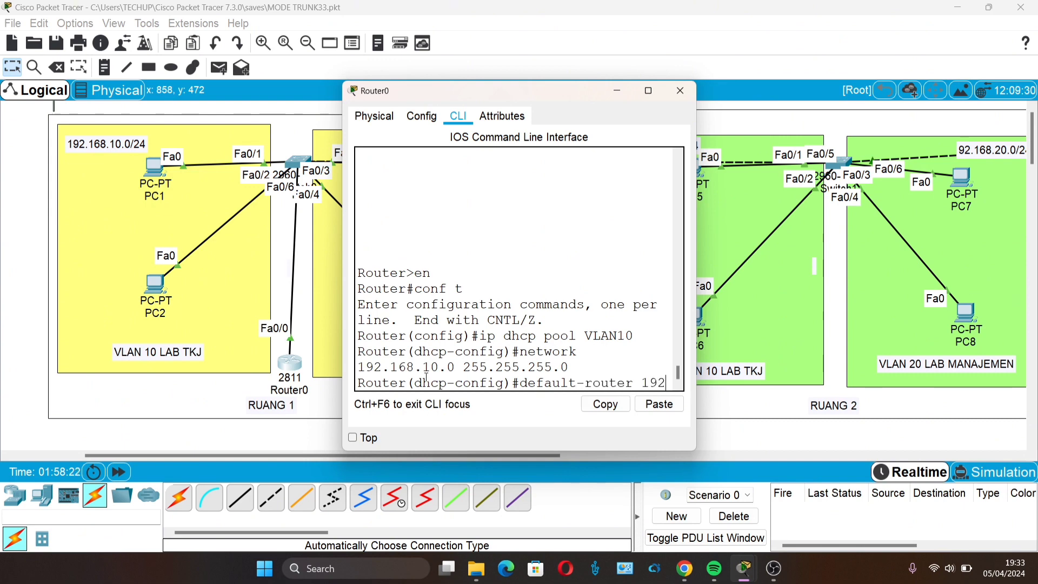
pyautogui.write('.168.10')
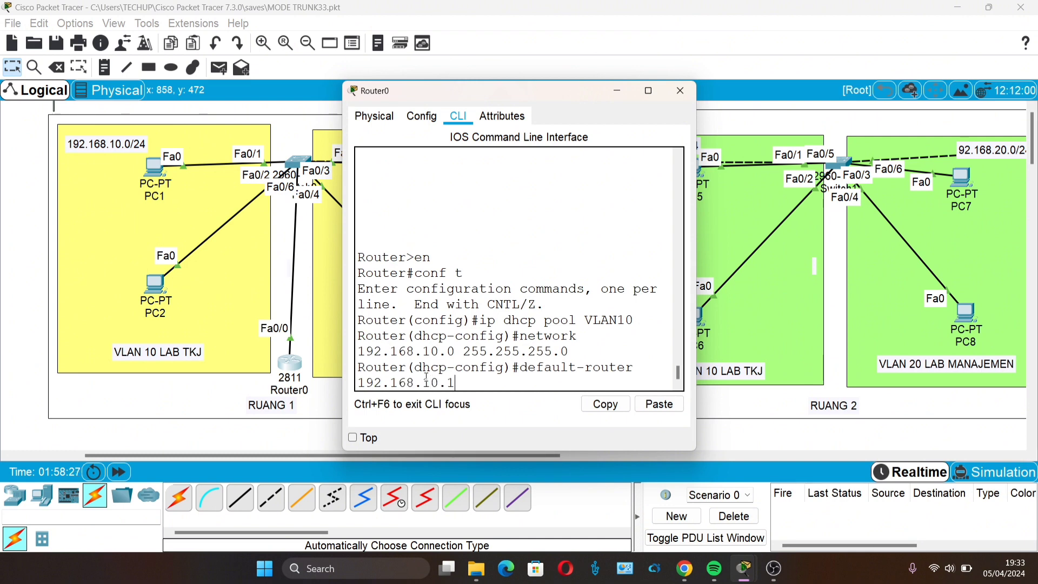
pyautogui.write('.1')
pyautogui.press('Return')
pyautogui.write('dns')
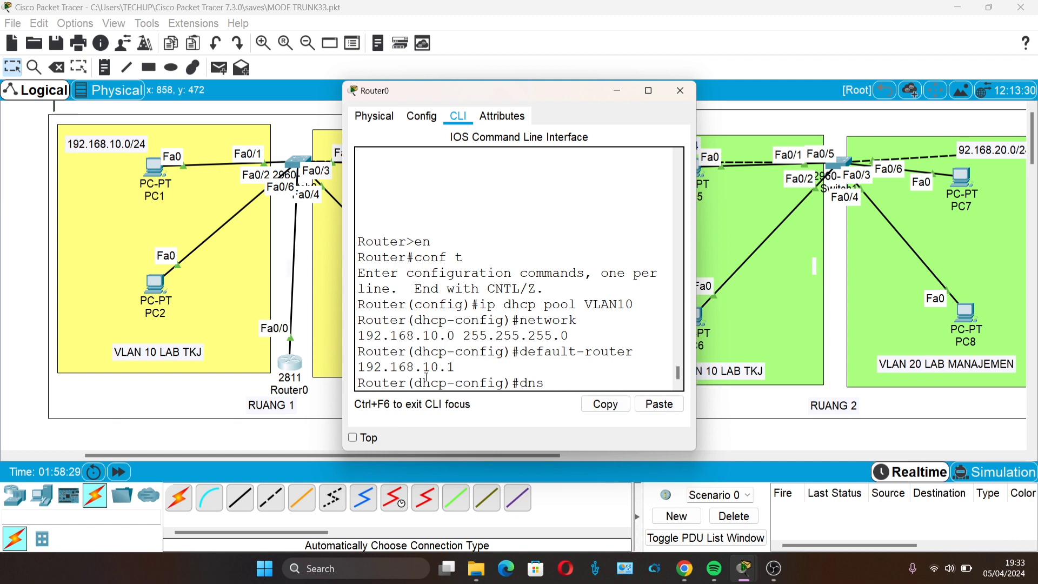
pyautogui.write('-server 8.8.8.8')
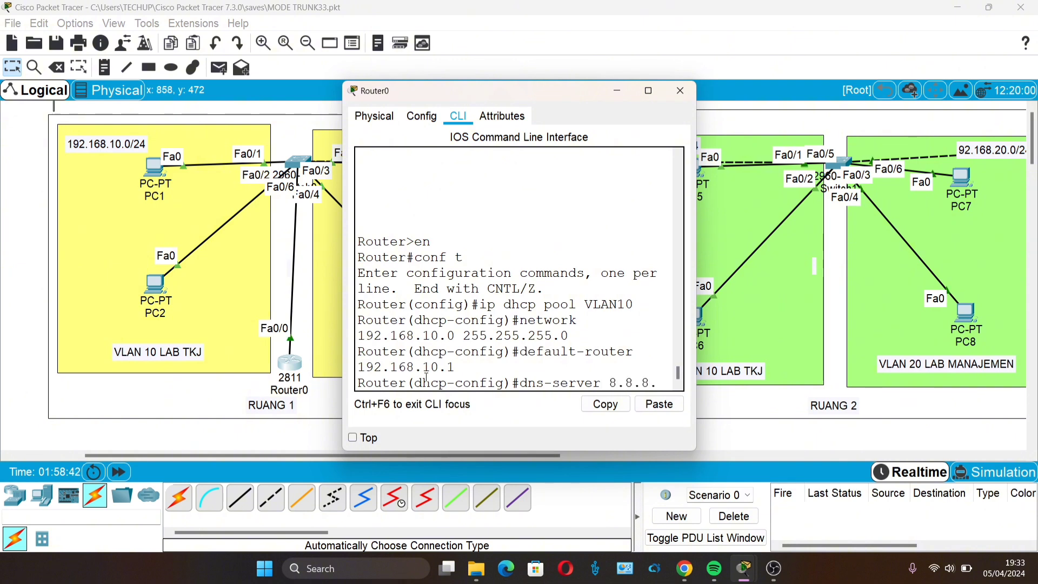
pyautogui.press('Return')
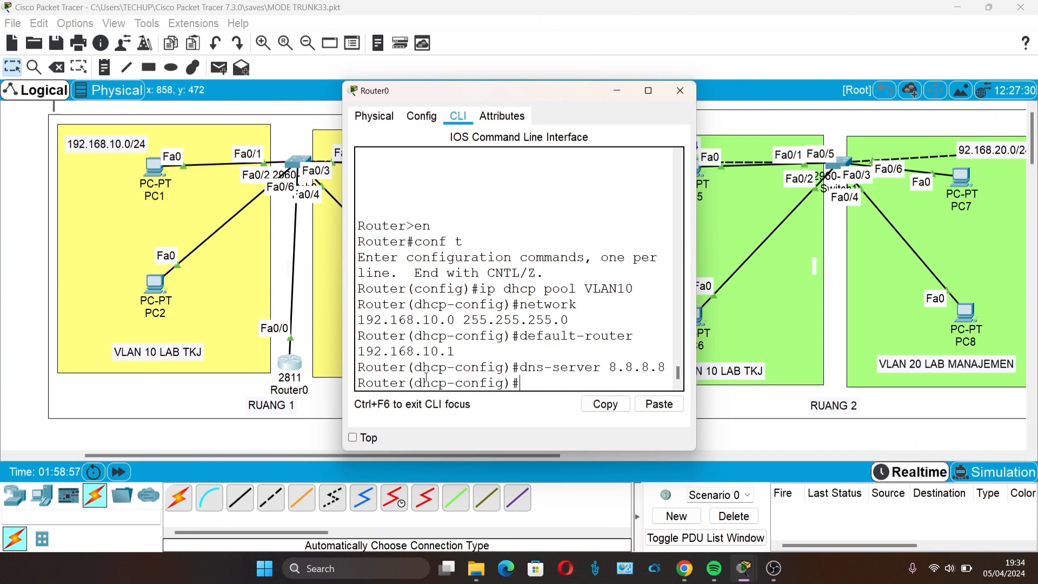
pyautogui.write('exit')
pyautogui.press('Return')
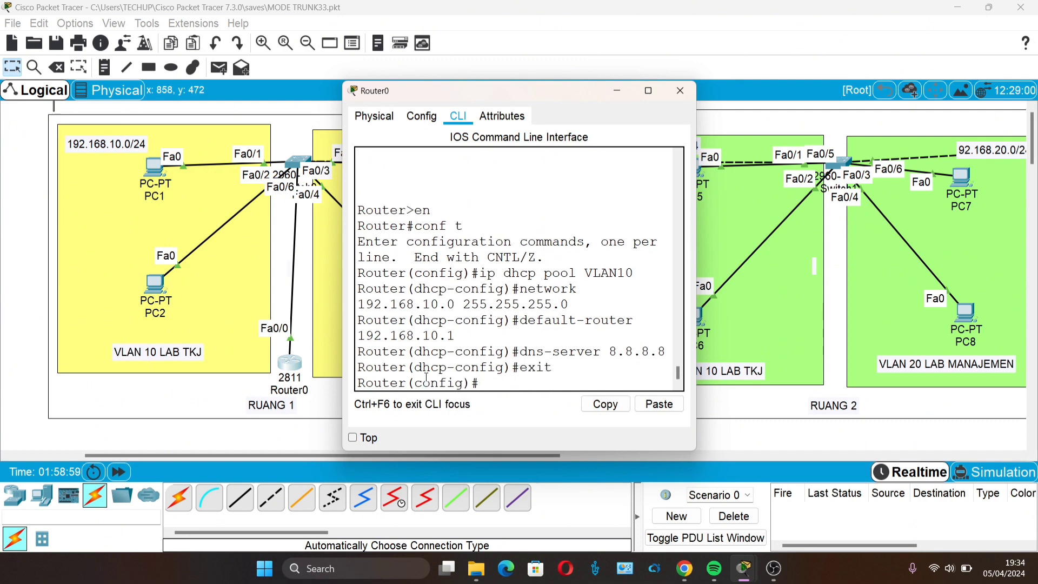
# Create a DHCP pool named VLAN20 with network 192.168.20.0 and mask 255.255.255.0.
pyautogui.write('ip dhcp pool VLAN20')
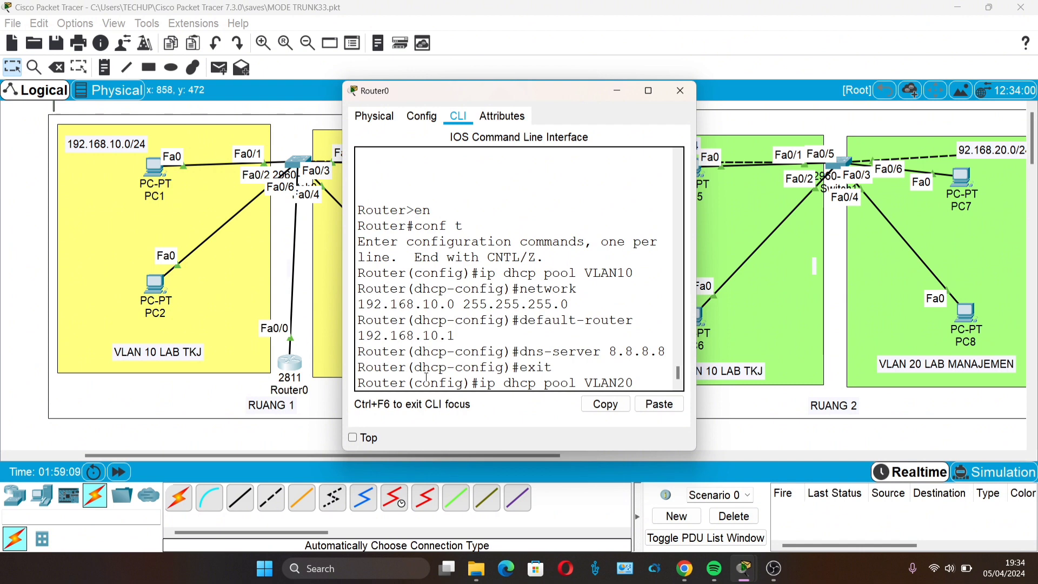
pyautogui.press('Return')
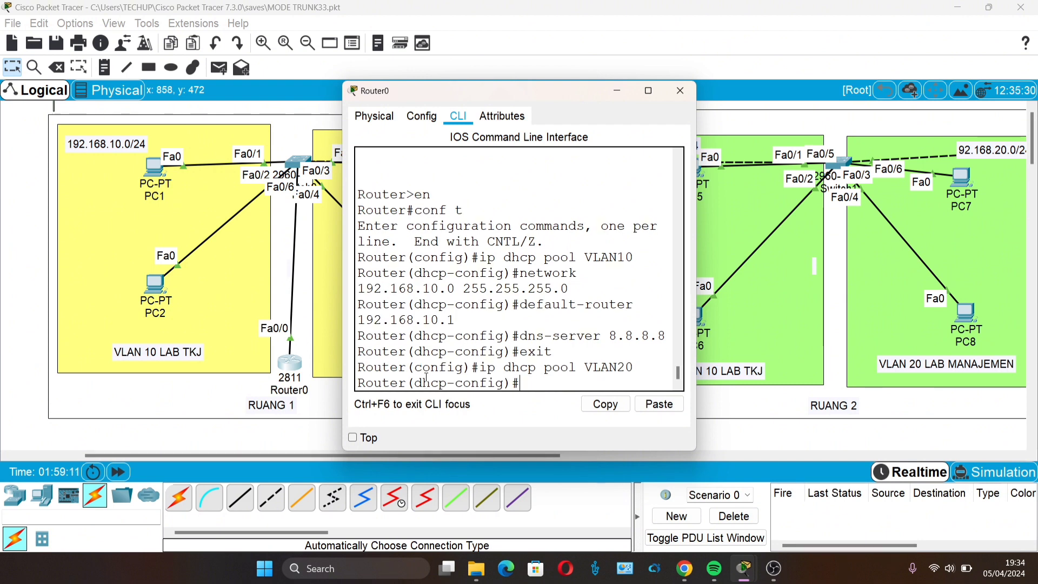
pyautogui.press('Return')
pyautogui.write('net')
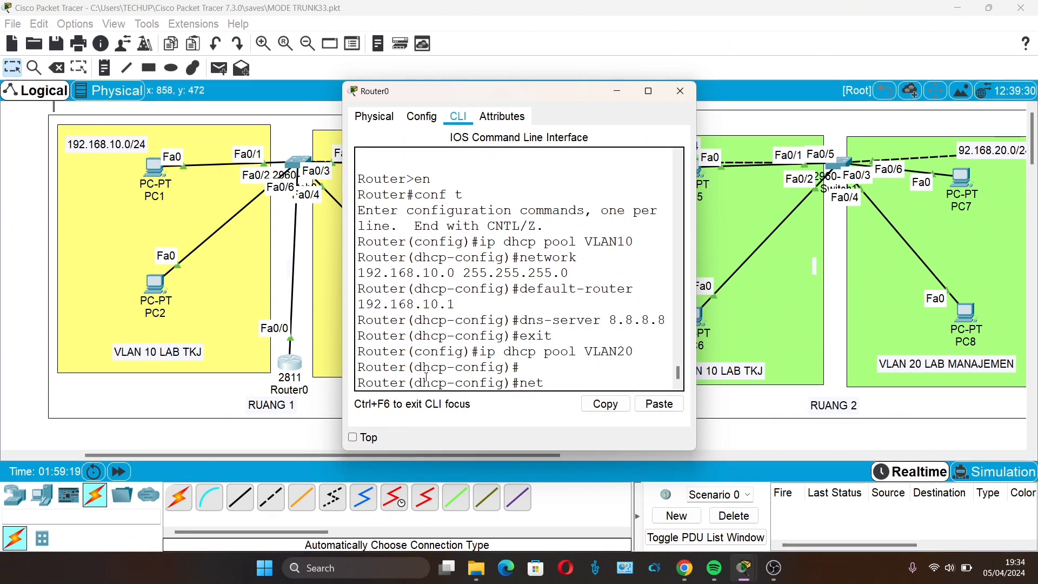
pyautogui.write('work 19')
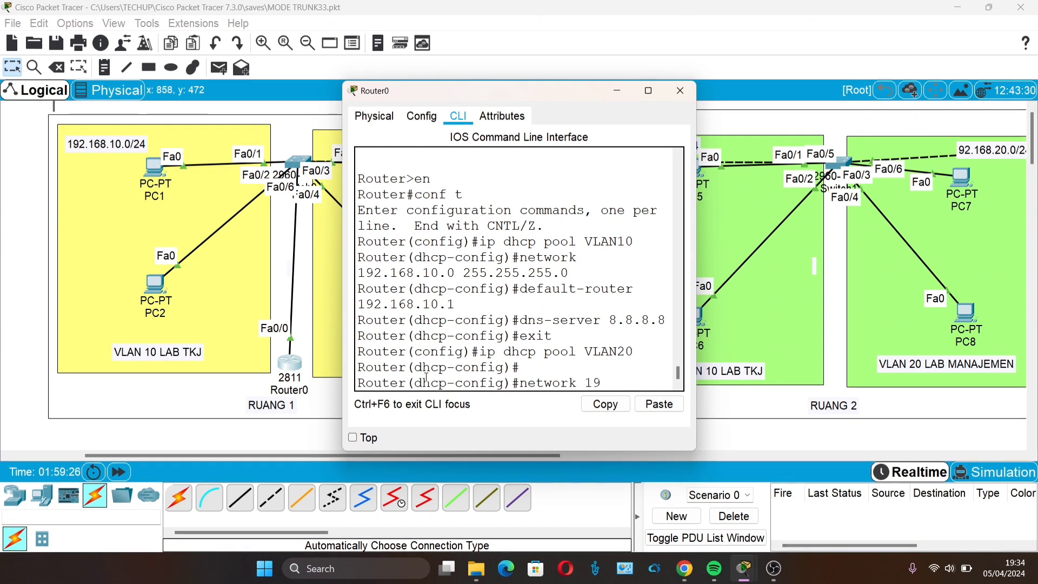
pyautogui.write('2.168.20.1')
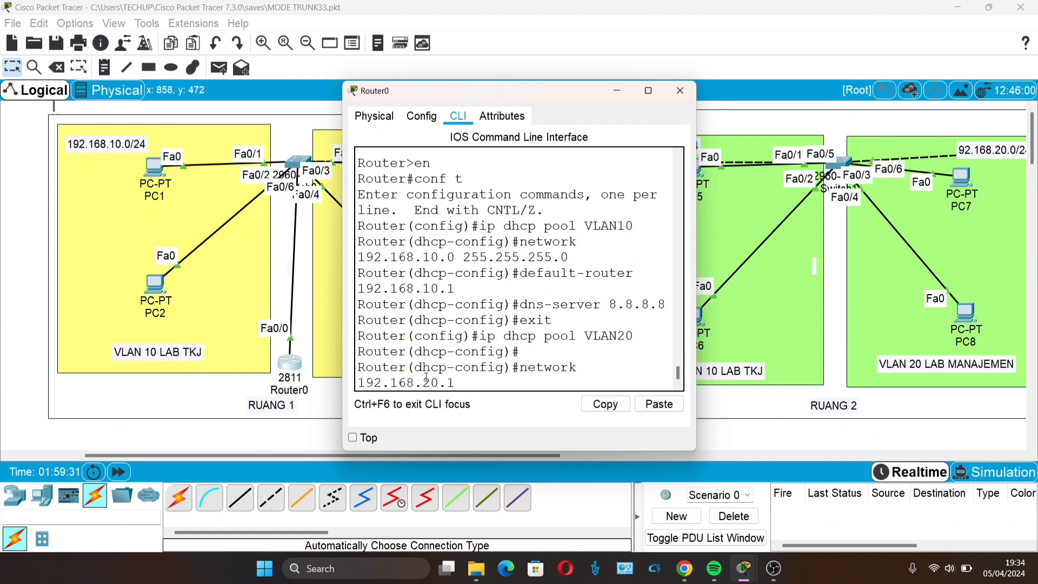
pyautogui.press('BackSpace')
pyautogui.write('0 255.255.255.0')
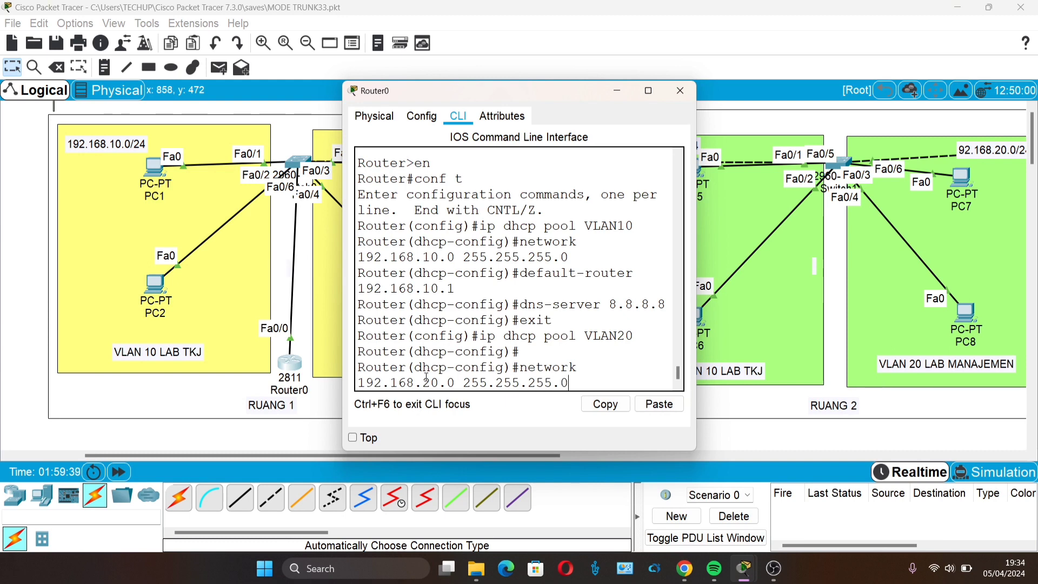
pyautogui.press('Return')
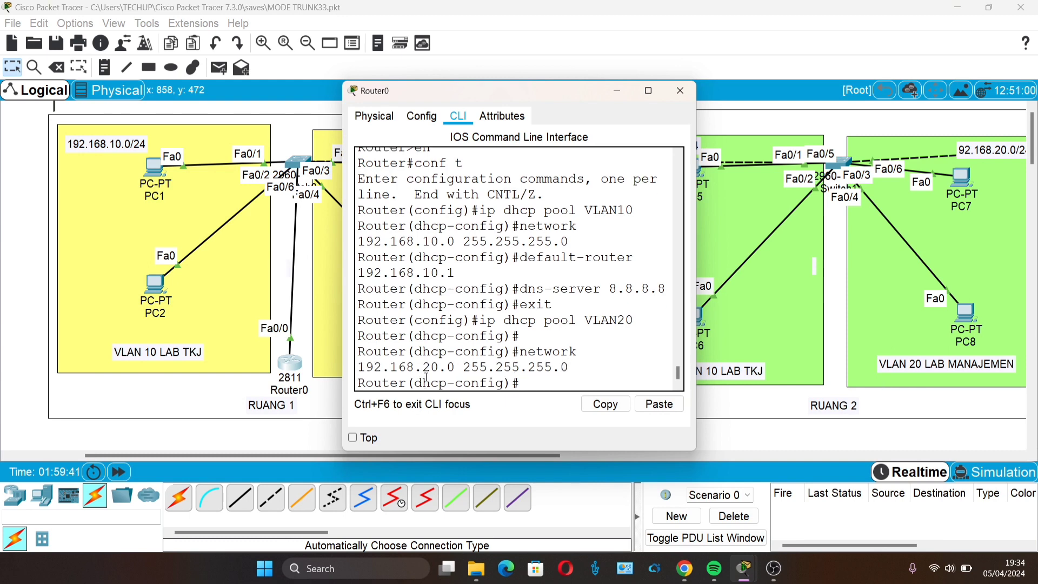
# Set the VLAN20 pool's default router to 192.168.20.1 and DNS server to 8.8.8.8, and exit the pool configuration.
pyautogui.write('default')
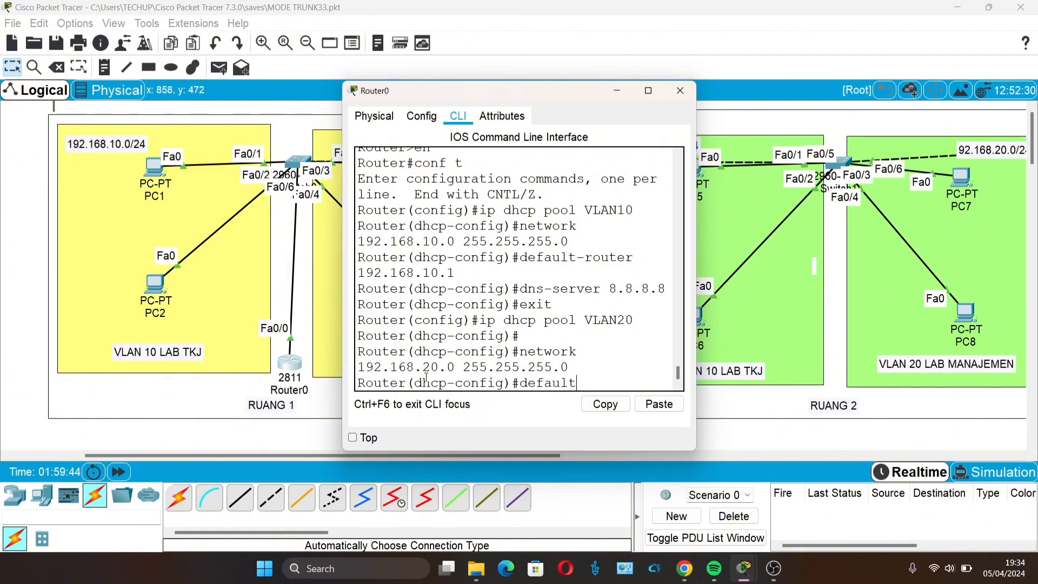
pyautogui.write('-router 192.168.')
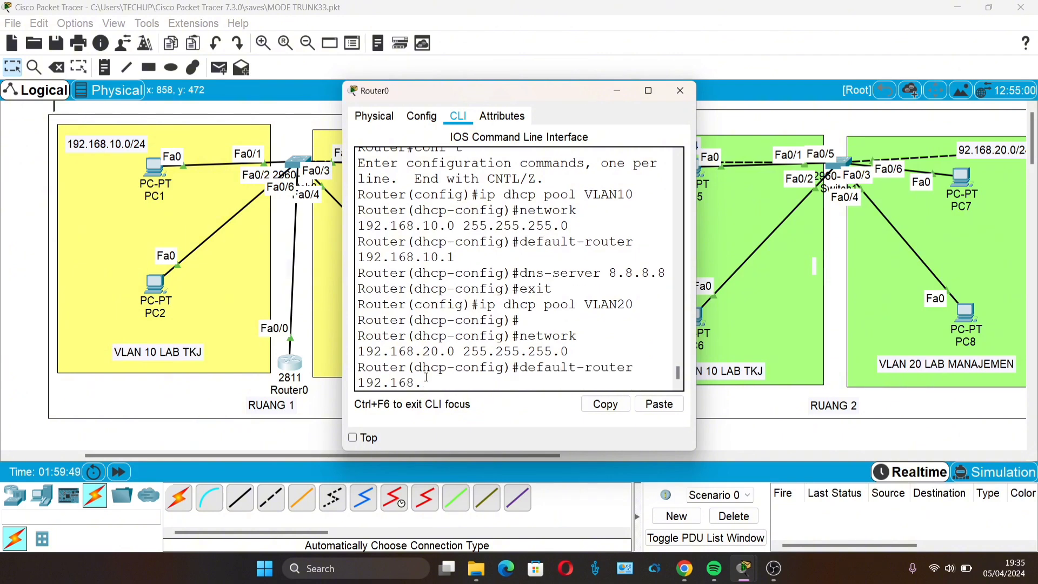
pyautogui.write('20.1')
pyautogui.press('Return')
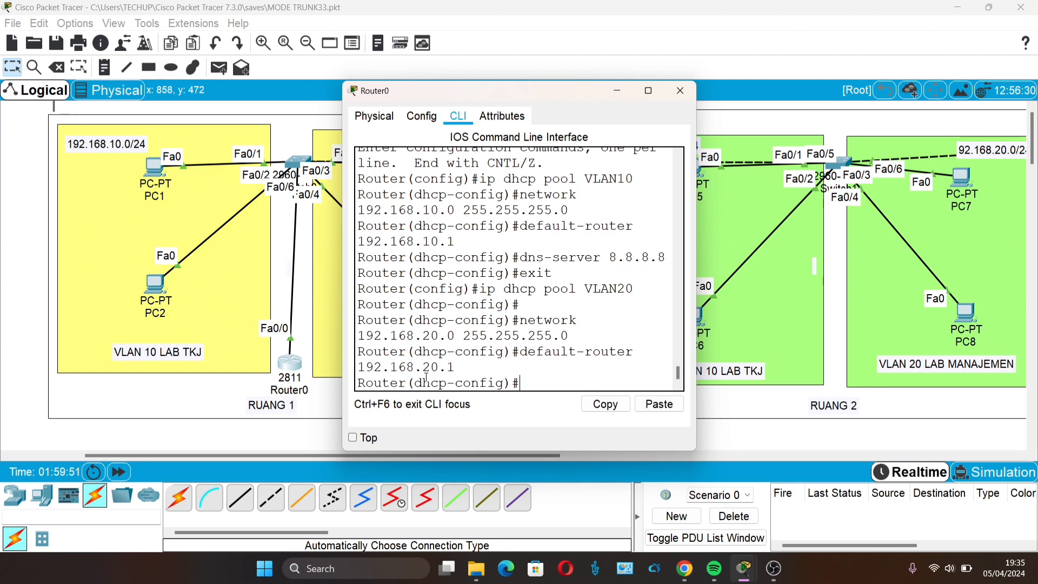
pyautogui.write('dn-')
pyautogui.press('BackSpace')
pyautogui.write('s-server')
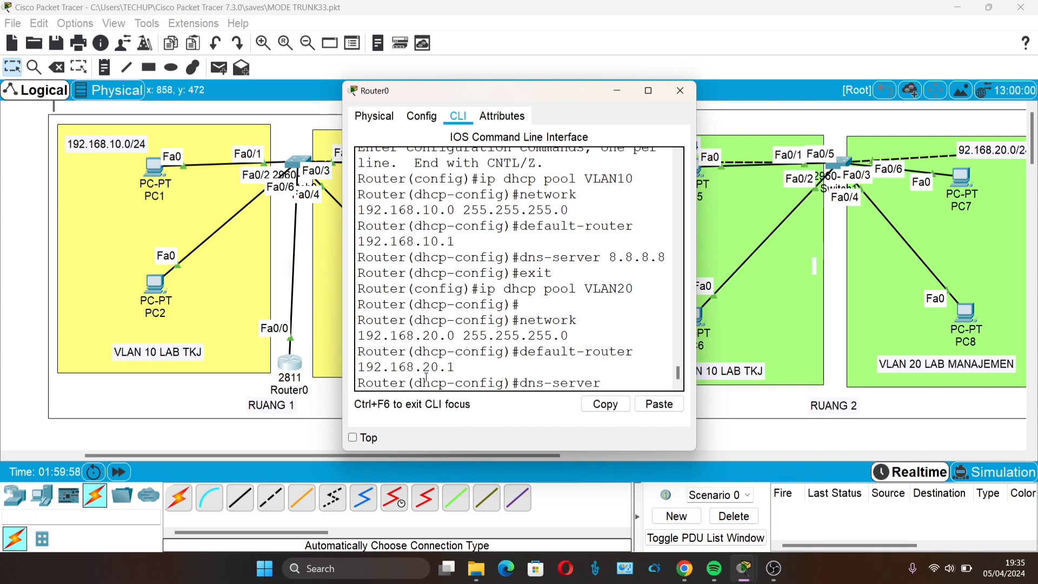
pyautogui.write(' 8.8.8')
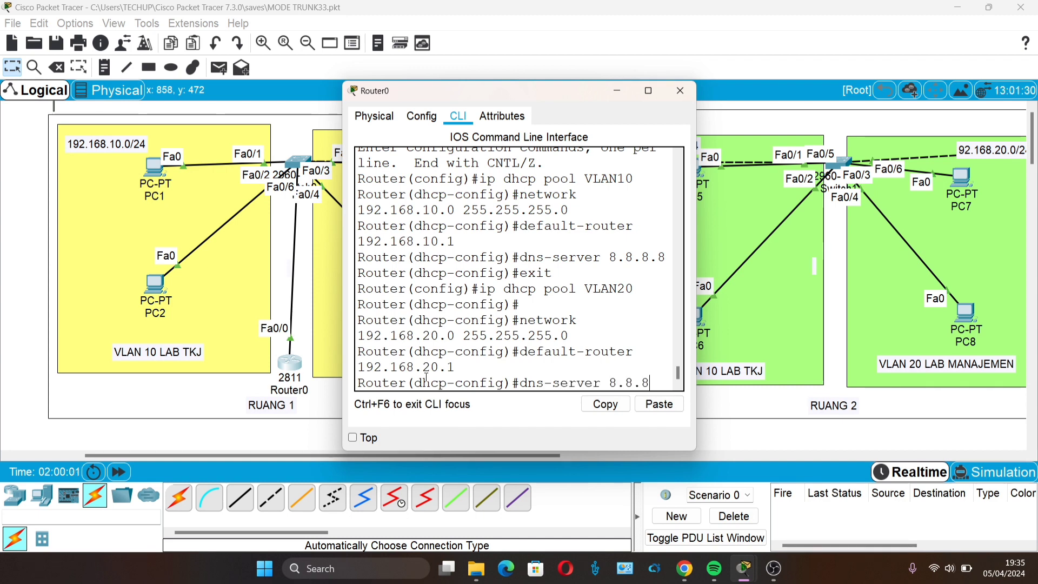
pyautogui.write('.8')
pyautogui.press('Return')
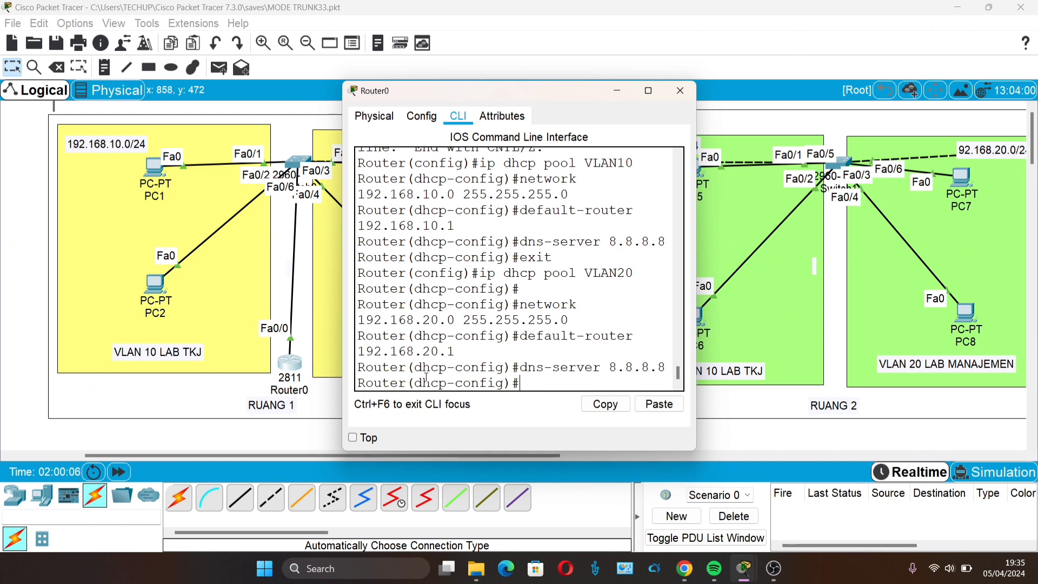
pyautogui.write('exit')
pyautogui.press('Return')
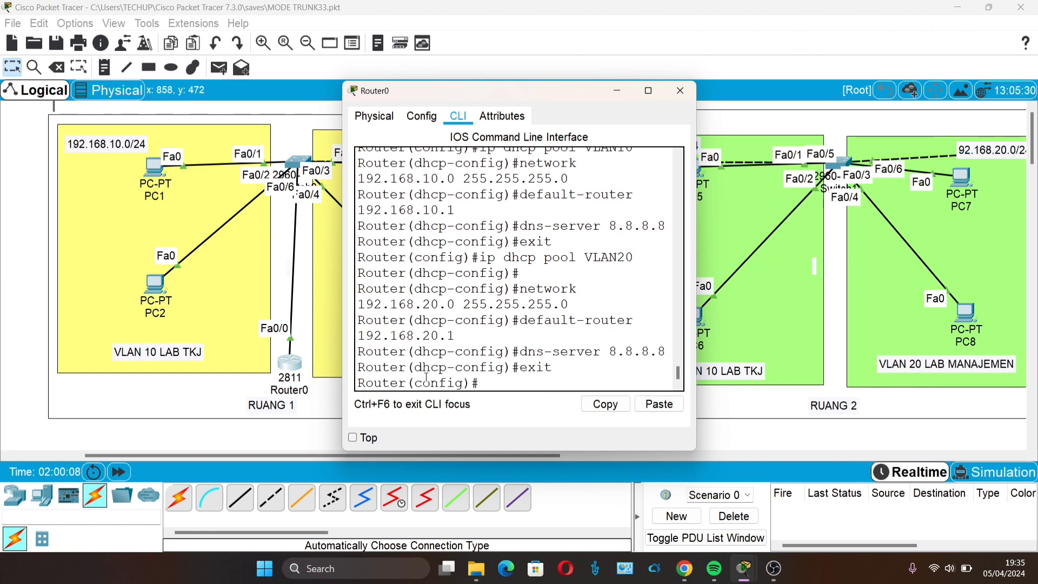
# Create a DHCP pool named VLAN1 on Router0 with network 192.168.1.0 and mask 255.255.255.0.
pyautogui.write('ip dh')
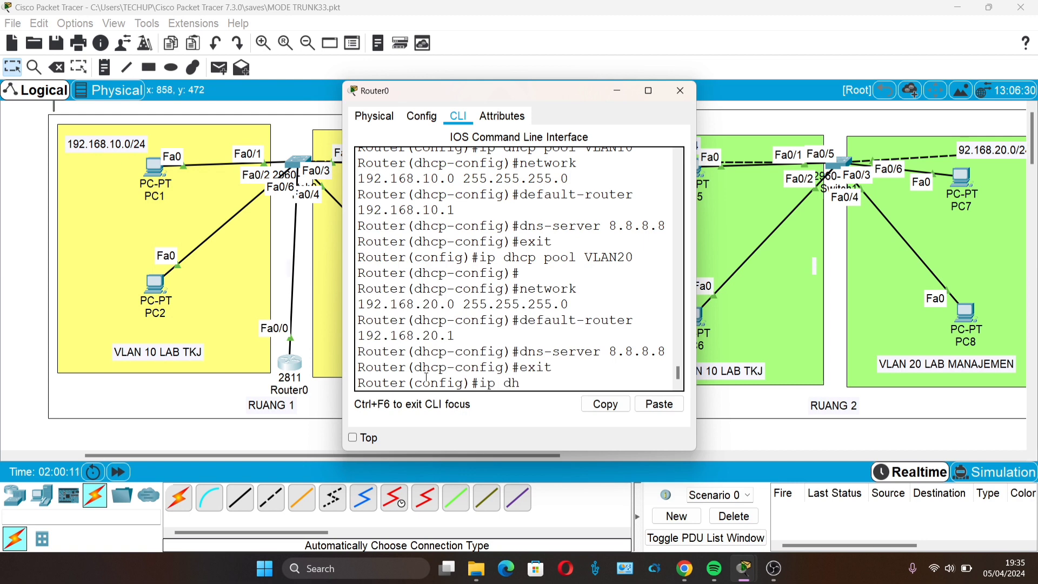
pyautogui.write('cp o')
pyautogui.press('BackSpace')
pyautogui.write('pool')
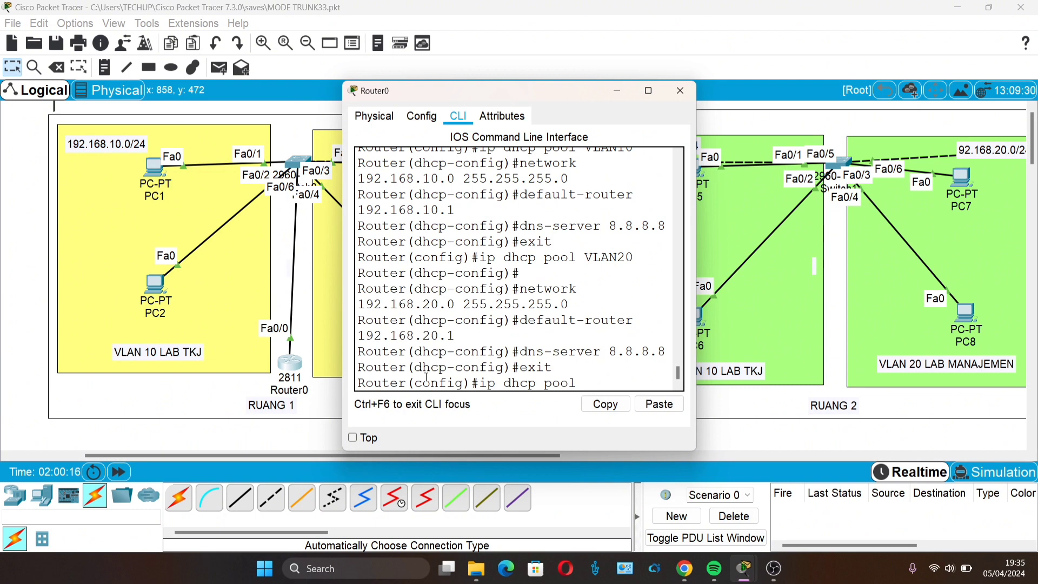
pyautogui.write(' VLAN1')
pyautogui.press('Return')
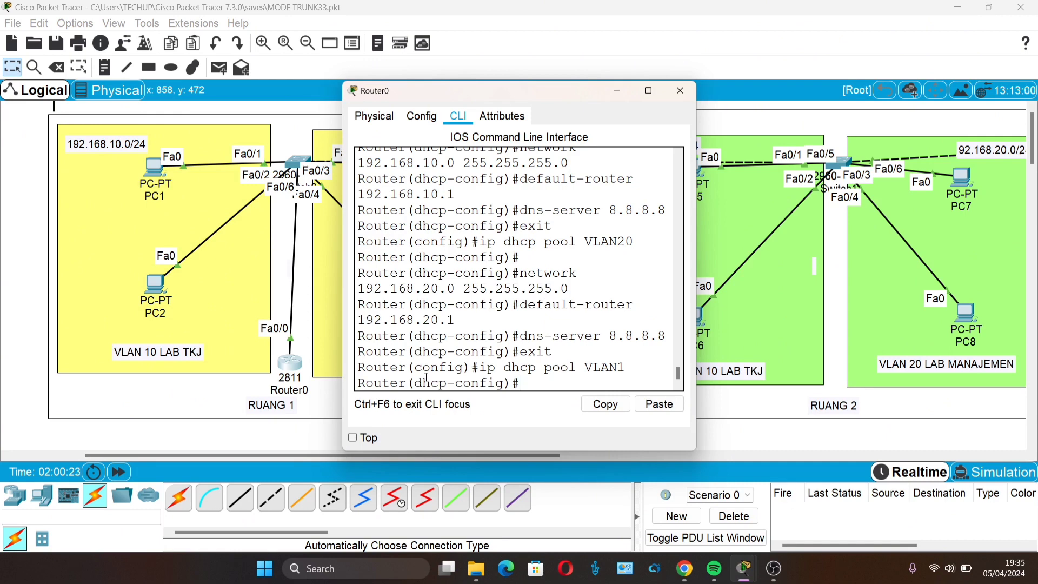
pyautogui.write('network 19')
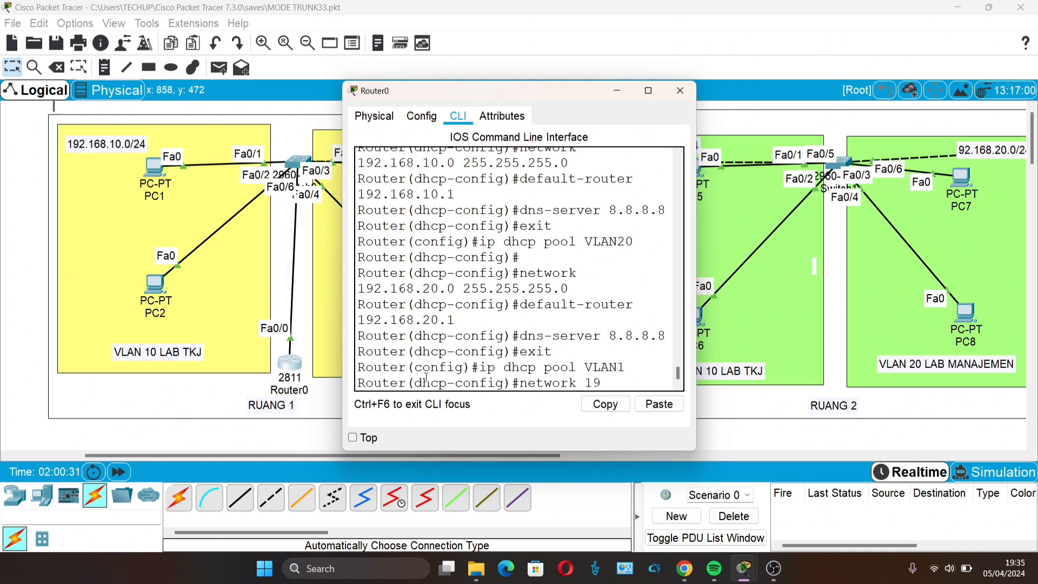
pyautogui.write('2.168.1.0 255.')
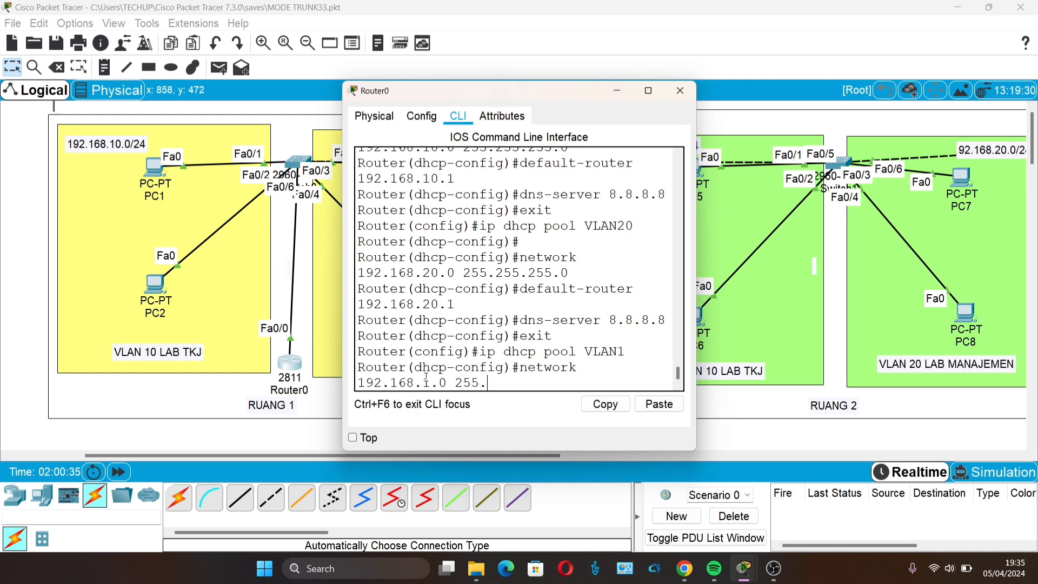
pyautogui.write('255.255.0')
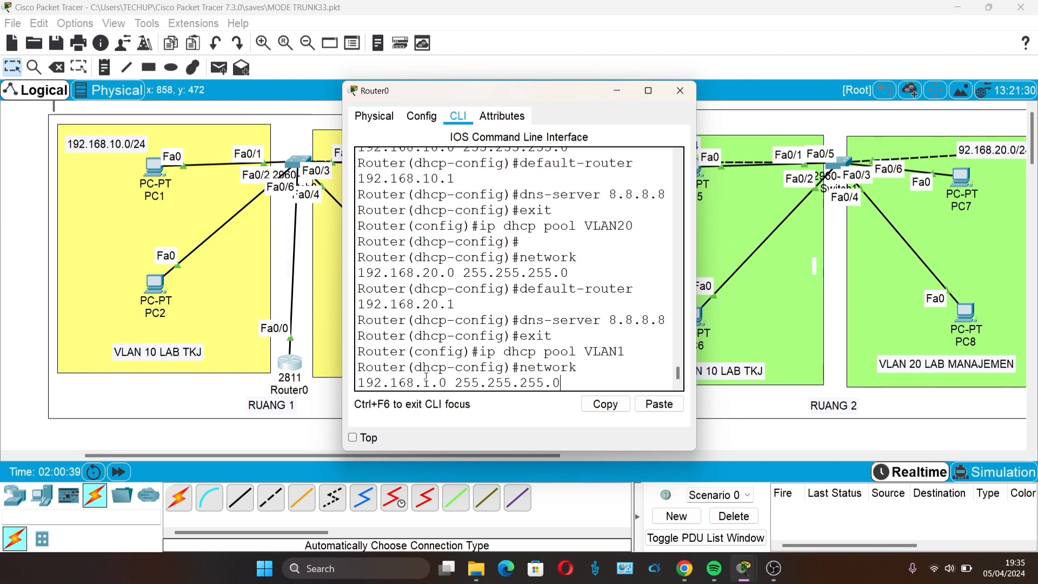
pyautogui.press('Return')
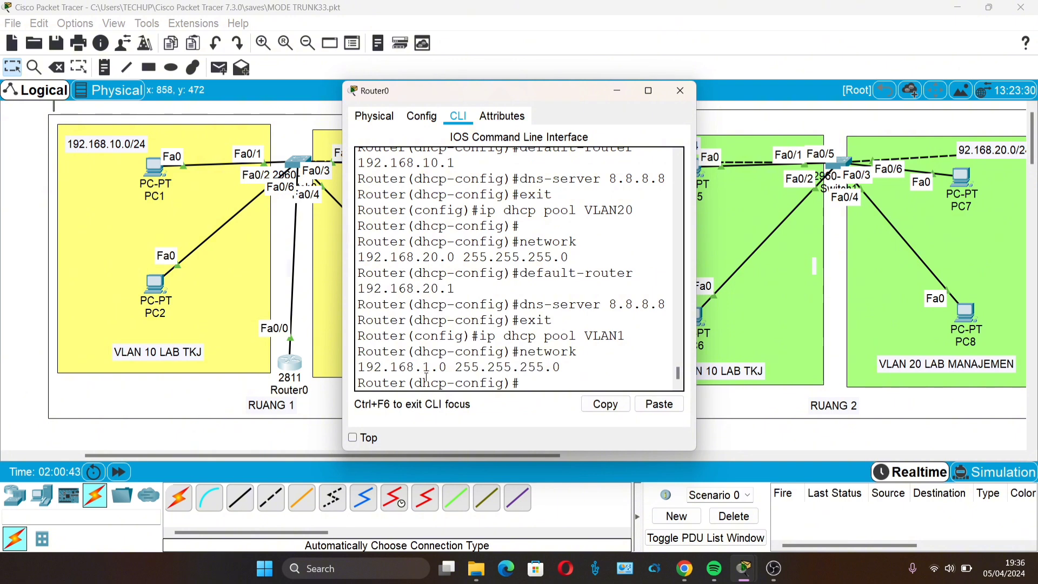
# Set the VLAN1 pool's default router to 192.168.1.1.
pyautogui.write('default-router 192')
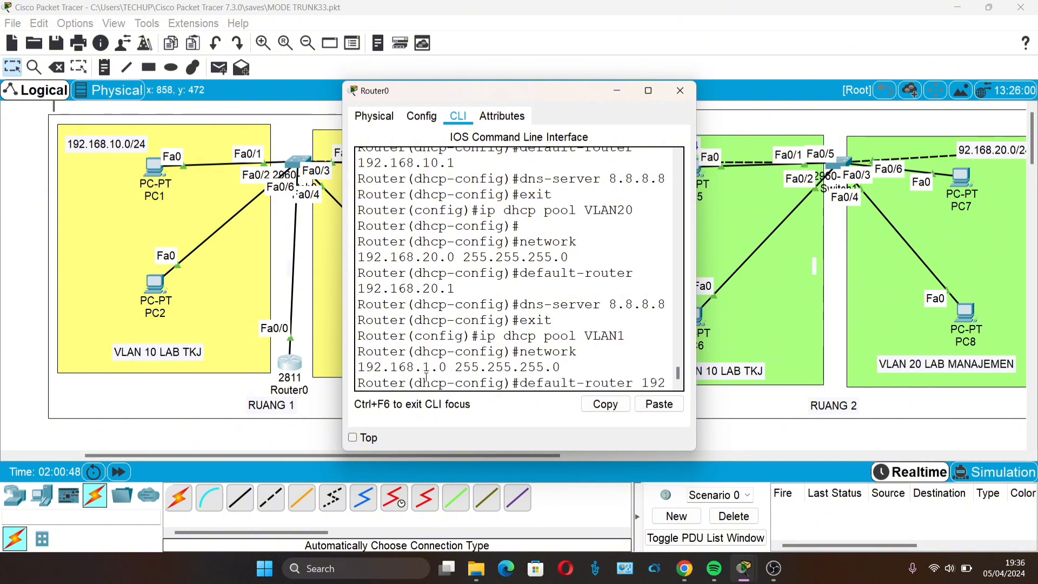
pyautogui.write('.168')
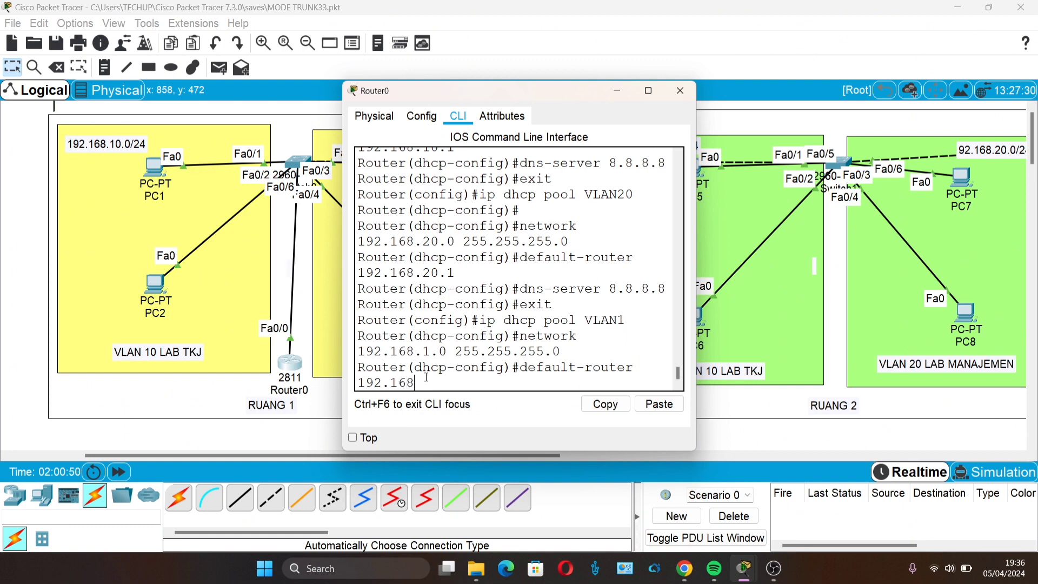
pyautogui.write('.1.1')
pyautogui.press('Return')
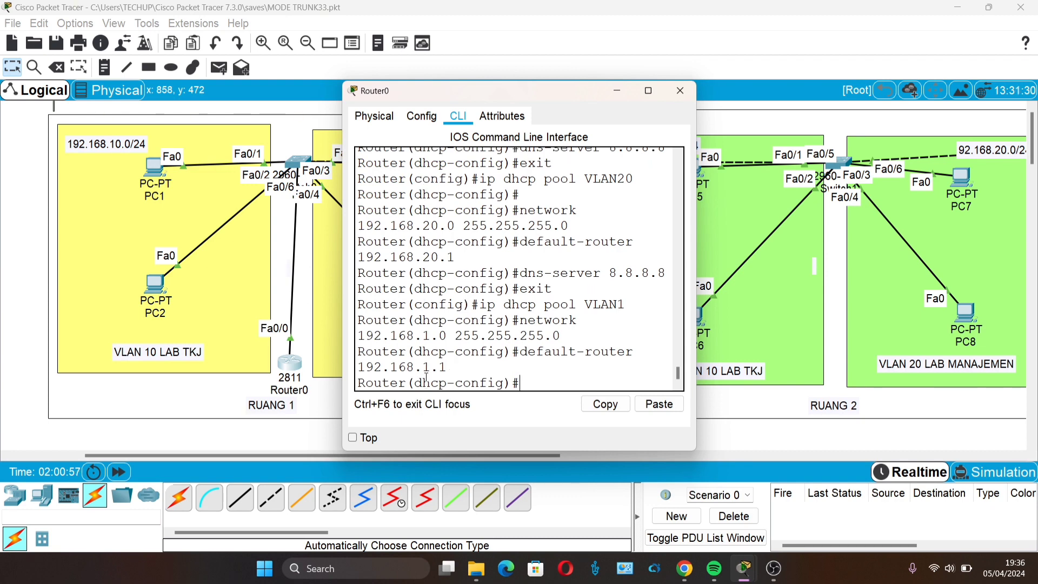
# Set the VLAN1 pool's DNS server to 8.8.8.8, exit the pool configuration and minimize the Router0 window.
pyautogui.write('dns-se')
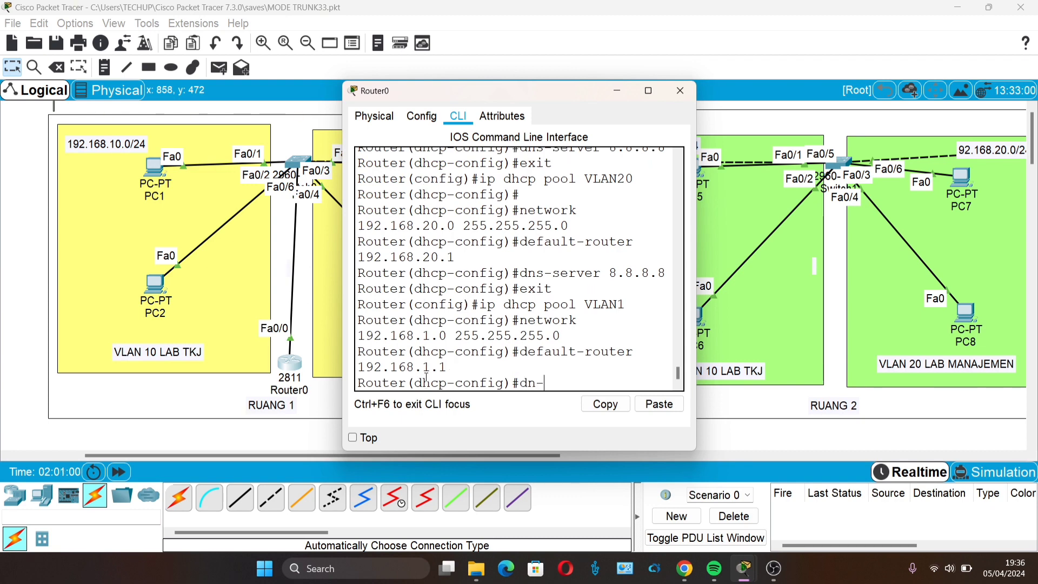
pyautogui.write('r')
pyautogui.press('BackSpace')
pyautogui.press('BackSpace')
pyautogui.press('BackSpace')
pyautogui.press('BackSpace')
pyautogui.write('s-s')
pyautogui.write('erv')
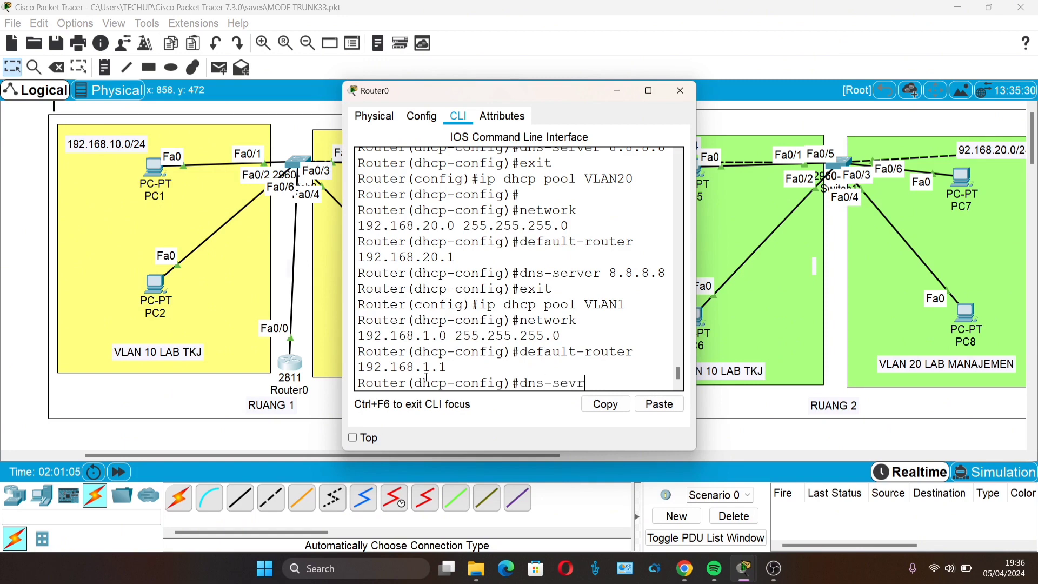
pyautogui.press('BackSpace')
pyautogui.press('BackSpace')
pyautogui.write('rver 8.8.8.8')
pyautogui.press('Return')
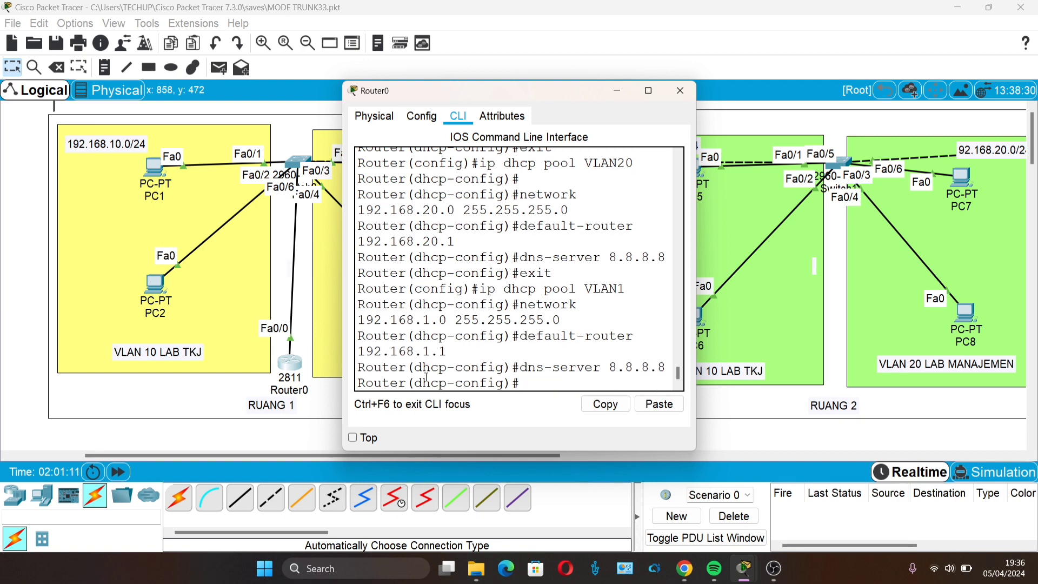
pyautogui.write('exit')
pyautogui.press('Return')
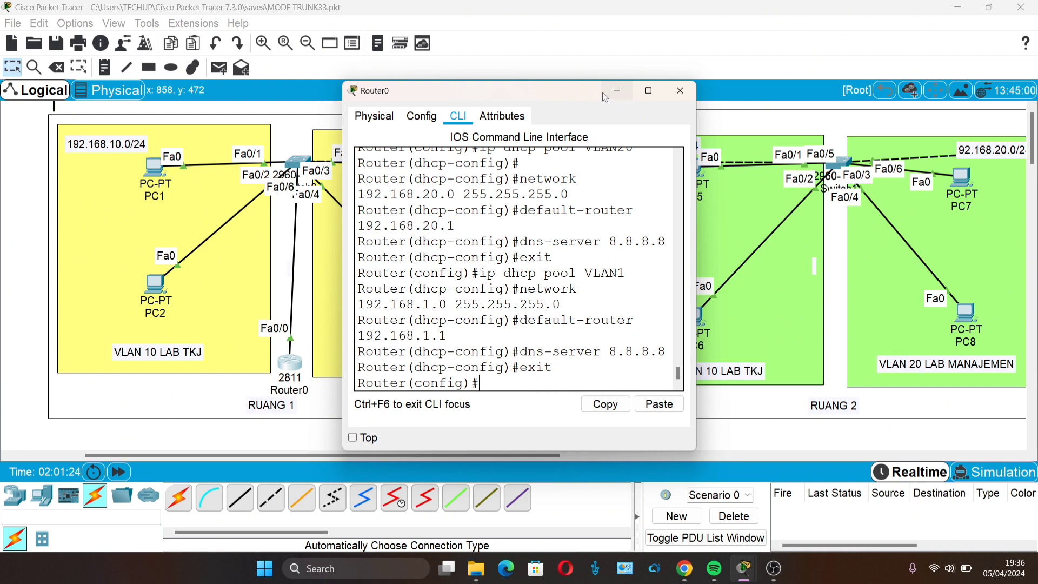
pyautogui.click(617, 92)
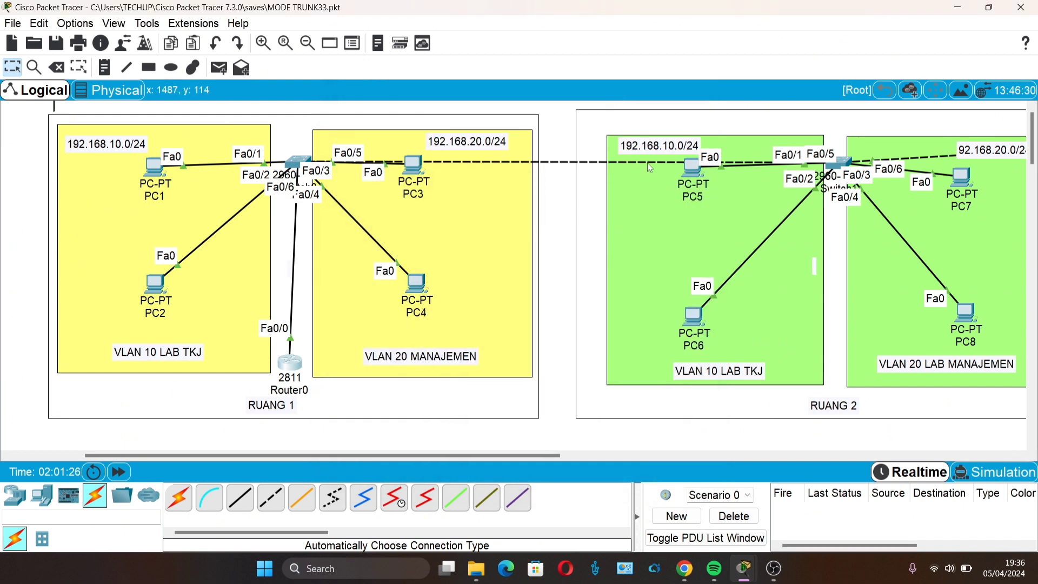
# Switch PC5's IPv4 configuration to DHCP and close its window.
pyautogui.click(697, 174)
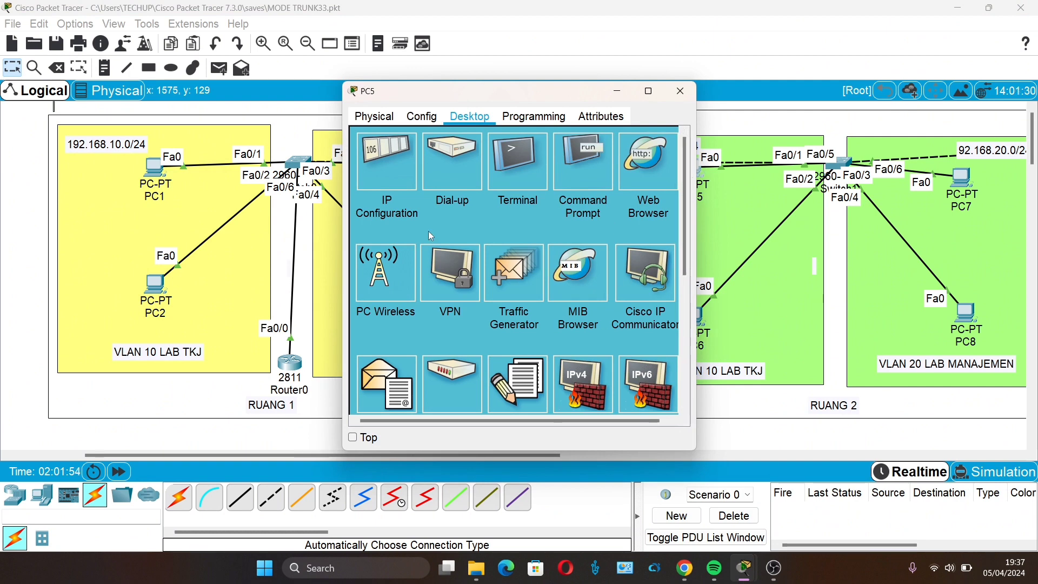
pyautogui.click(387, 189)
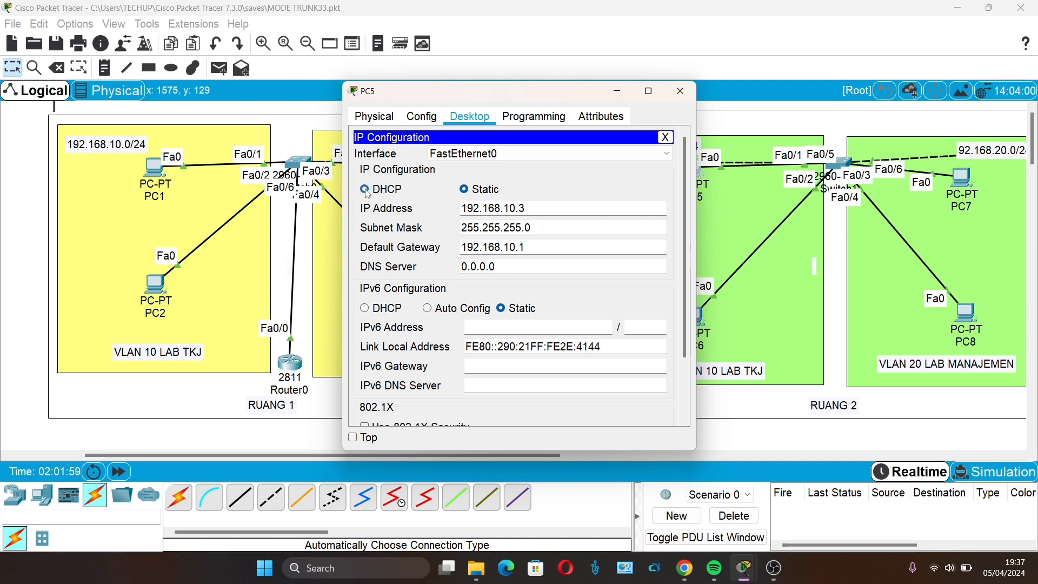
pyautogui.click(367, 191)
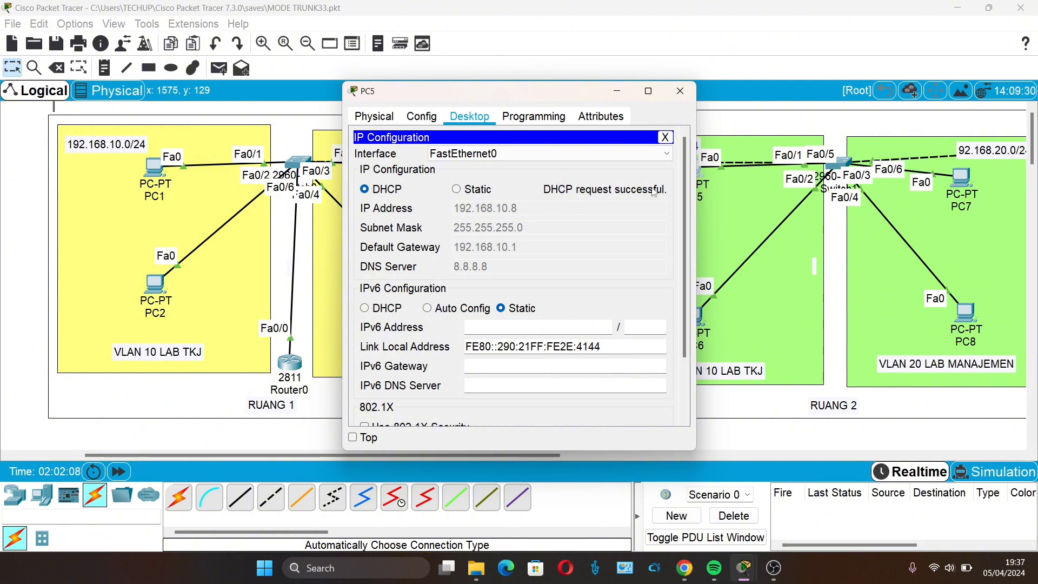
pyautogui.click(688, 99)
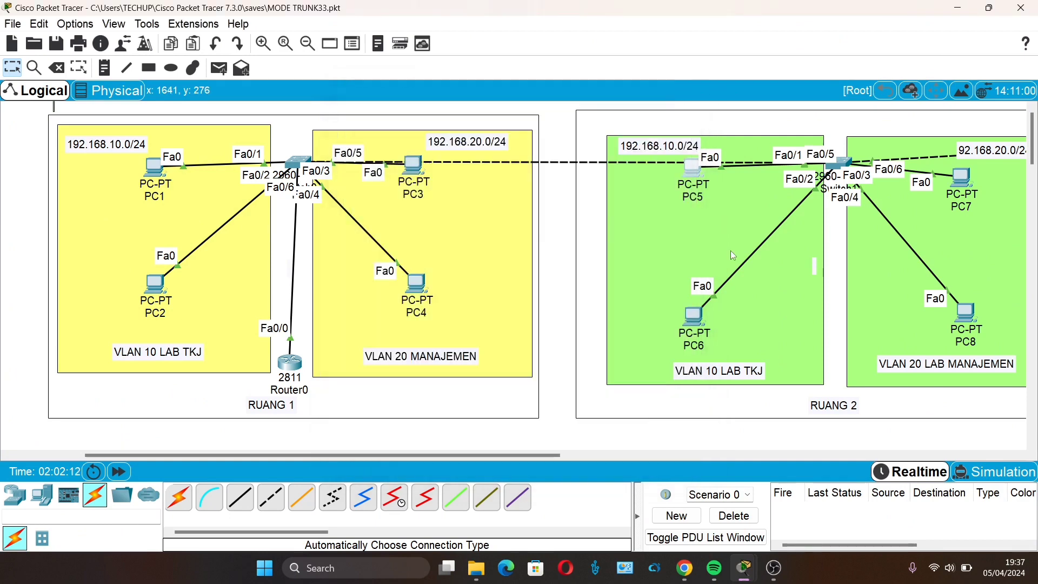
# Switch PC7's IPv4 configuration to DHCP.
pyautogui.click(964, 177)
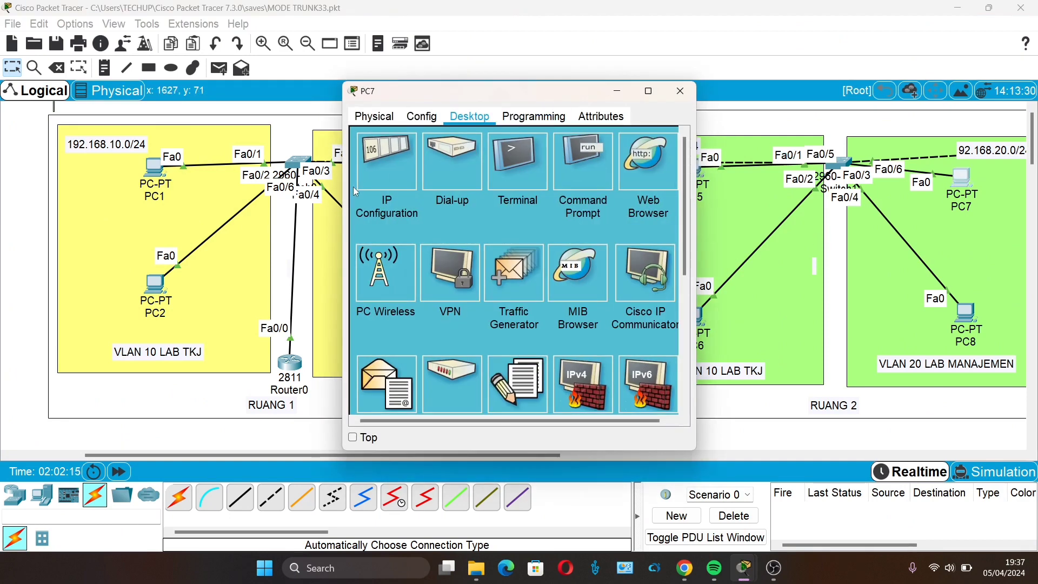
pyautogui.click(368, 183)
pyautogui.click(366, 190)
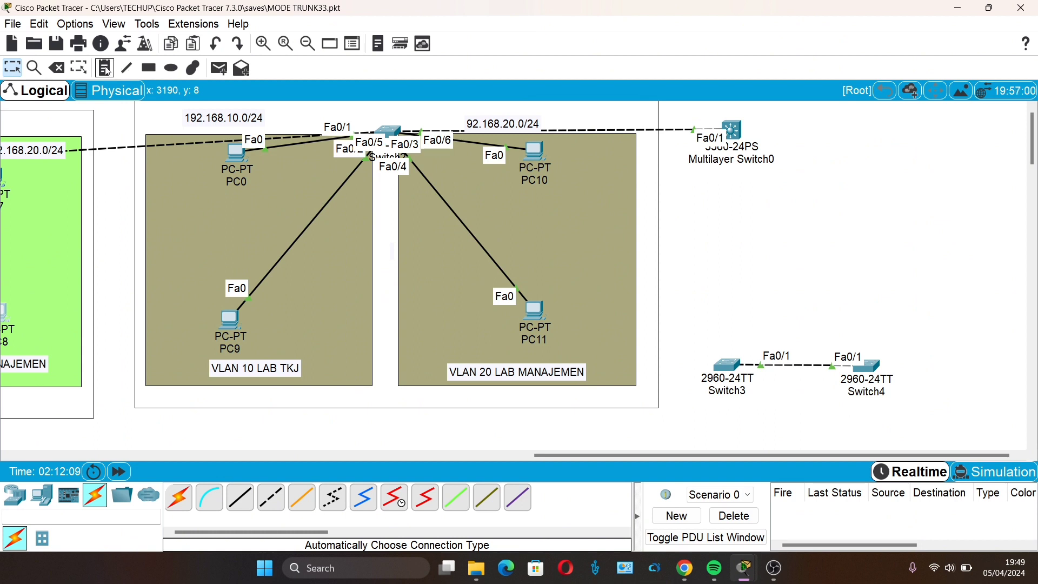
# Add the text notes 2960 beside the brown area's switch and 3560 beside Multilayer Switch0.
pyautogui.click(105, 68)
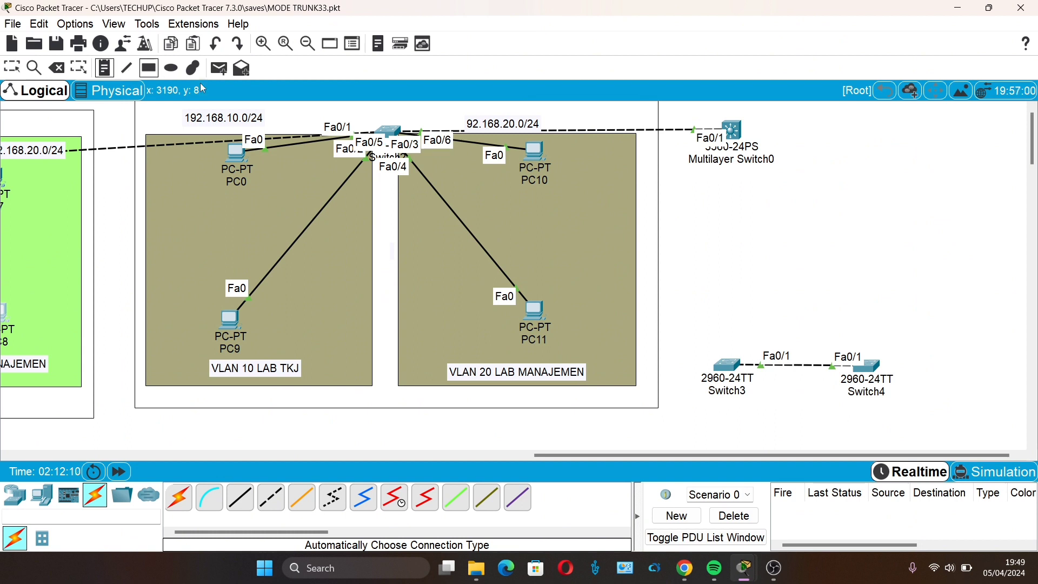
pyautogui.click(392, 118)
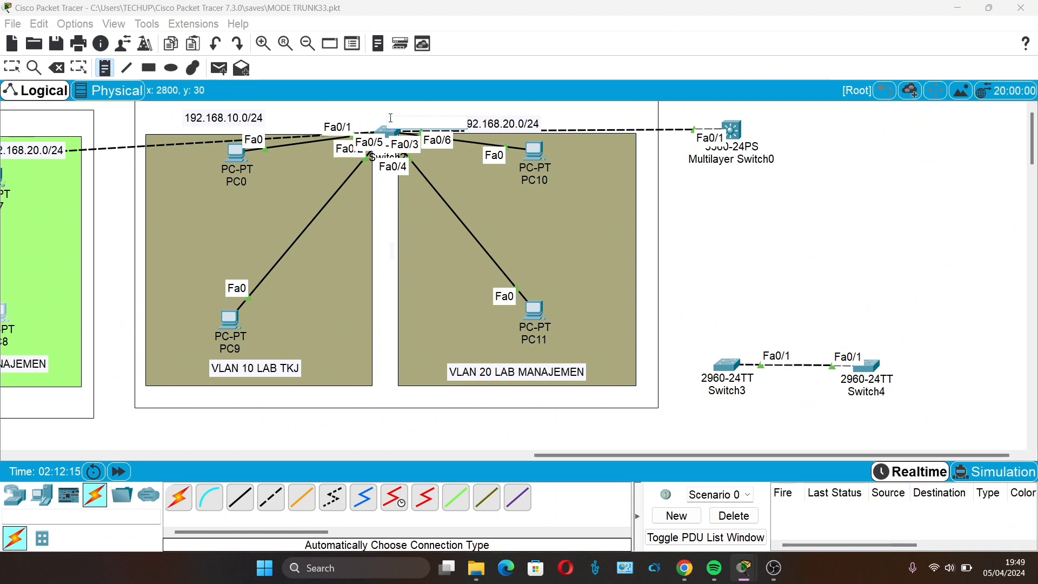
pyautogui.write('2960')
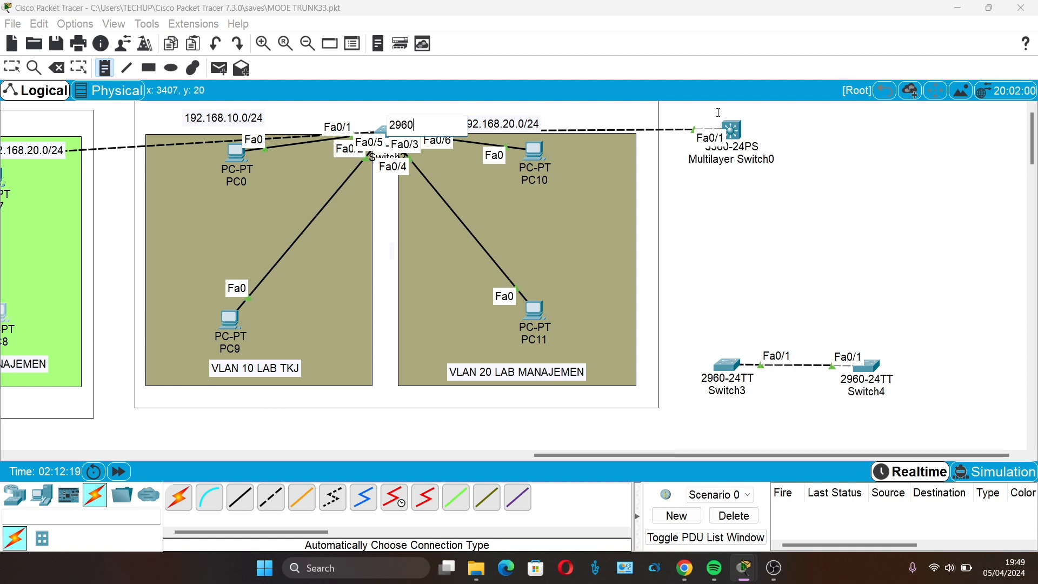
pyautogui.click(714, 113)
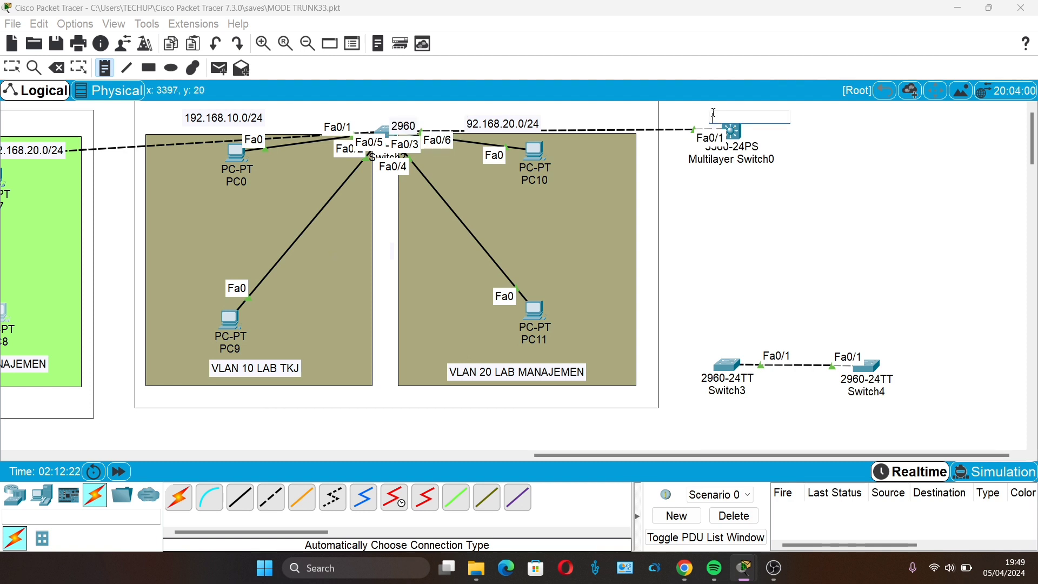
pyautogui.write('4')
pyautogui.write('560')
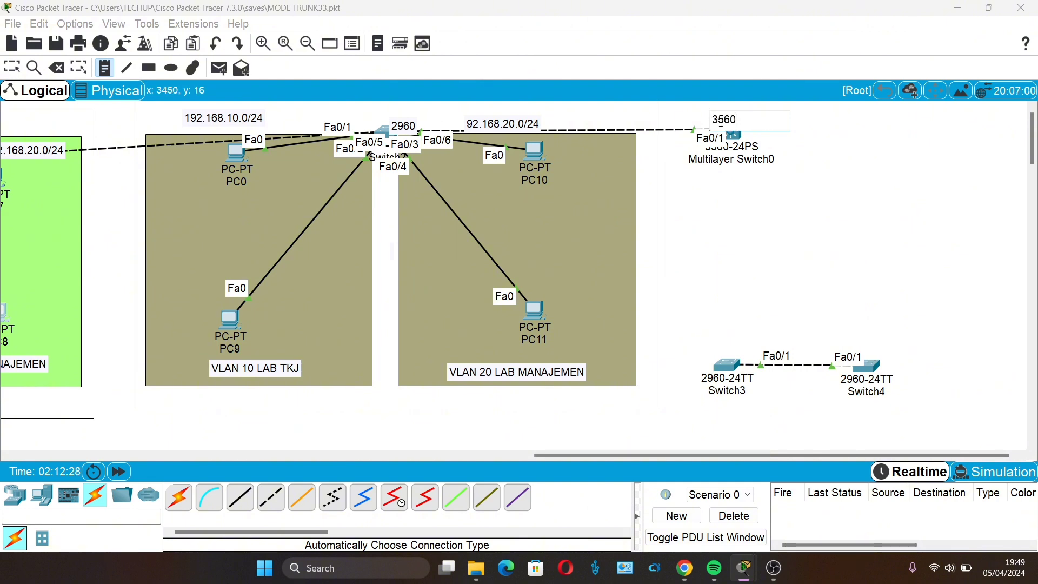
pyautogui.click(811, 120)
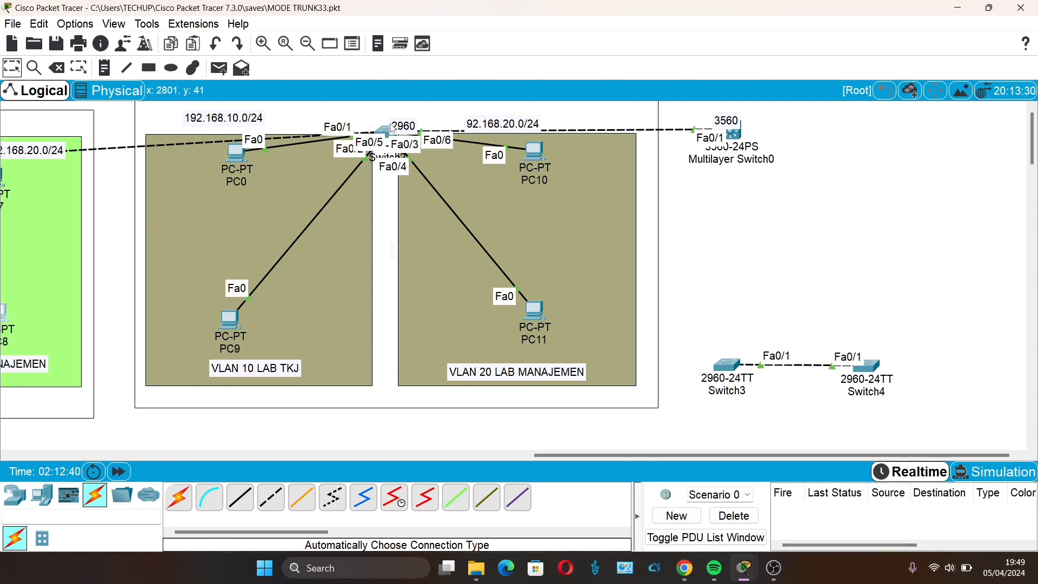
# Move the 2960 and 3560 notes just above their switches and nudge the 192.168.10.0/24 note above PC0 slightly sideways.
pyautogui.moveTo(390, 123); pyautogui.dragTo(388, 113)
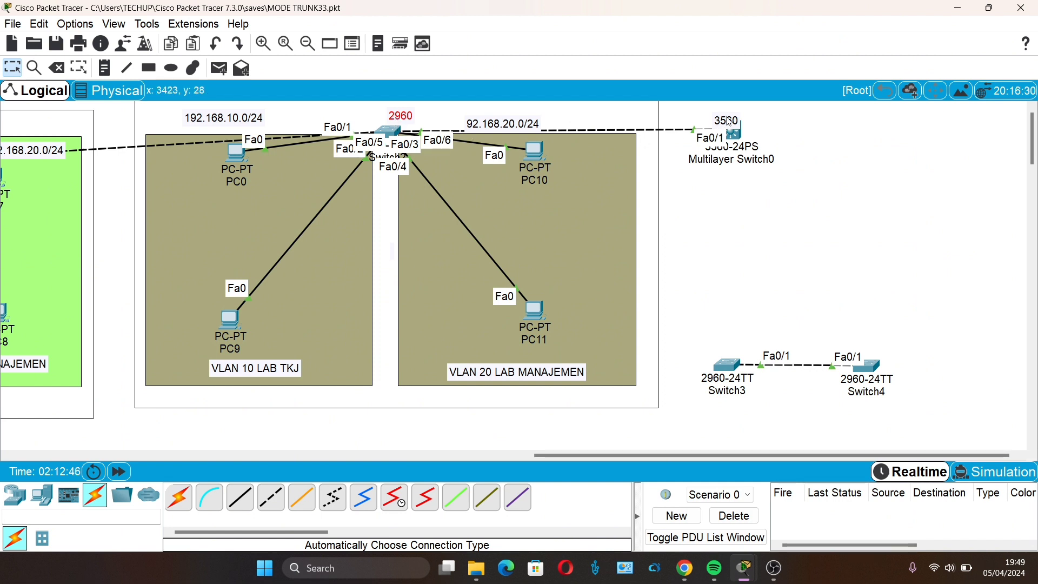
pyautogui.moveTo(729, 122); pyautogui.dragTo(735, 110)
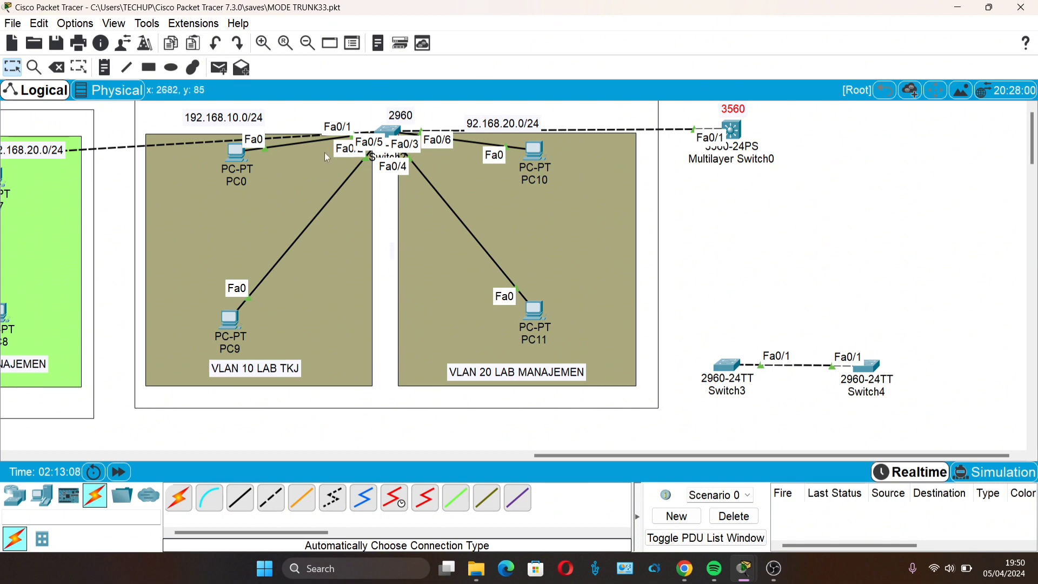
pyautogui.moveTo(401, 133)
pyautogui.moveTo(236, 116); pyautogui.dragTo(246, 115)
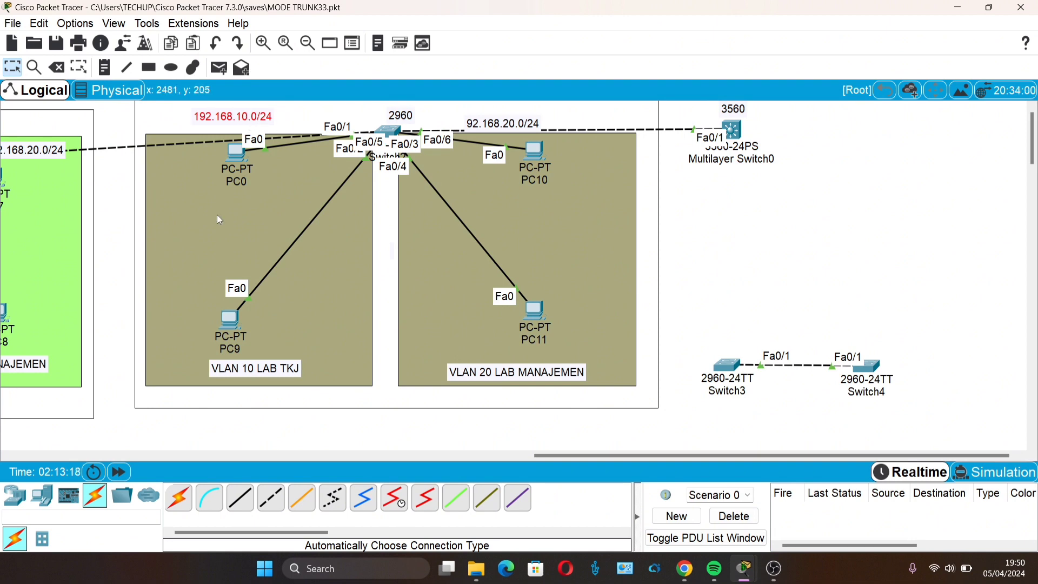
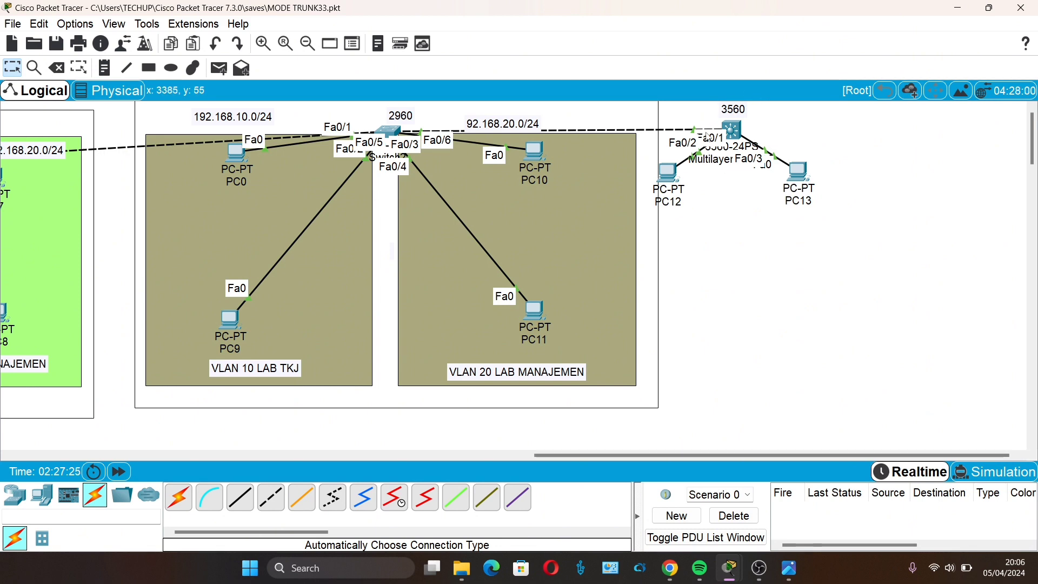
# Review the IP configuration of PC12 and PC13, the two PCs connected to the 3560 multilayer switch.
pyautogui.moveTo(728, 125)
pyautogui.click(668, 183)
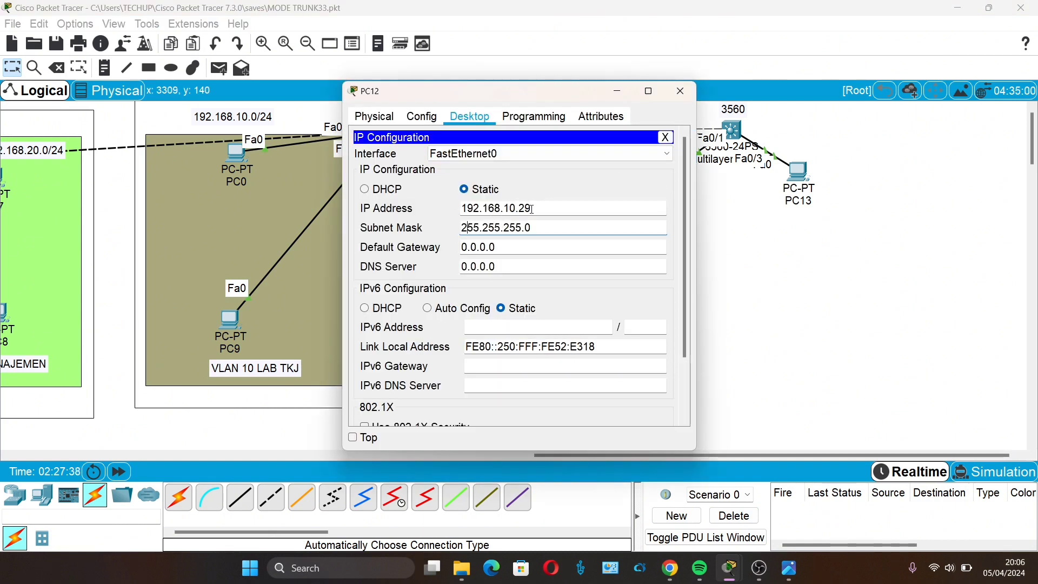
pyautogui.click(681, 91)
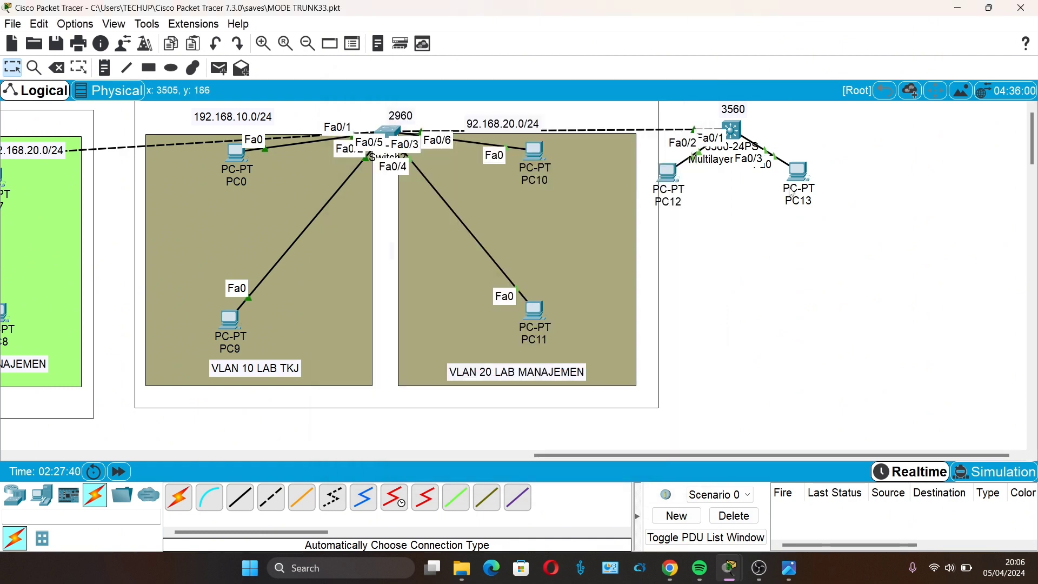
pyautogui.click(798, 174)
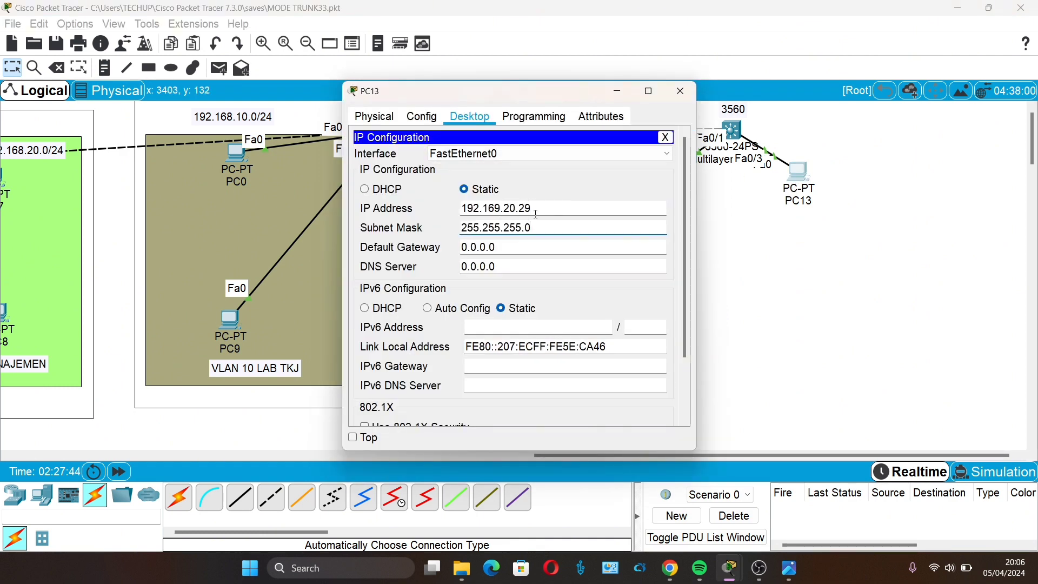
pyautogui.click(723, 230)
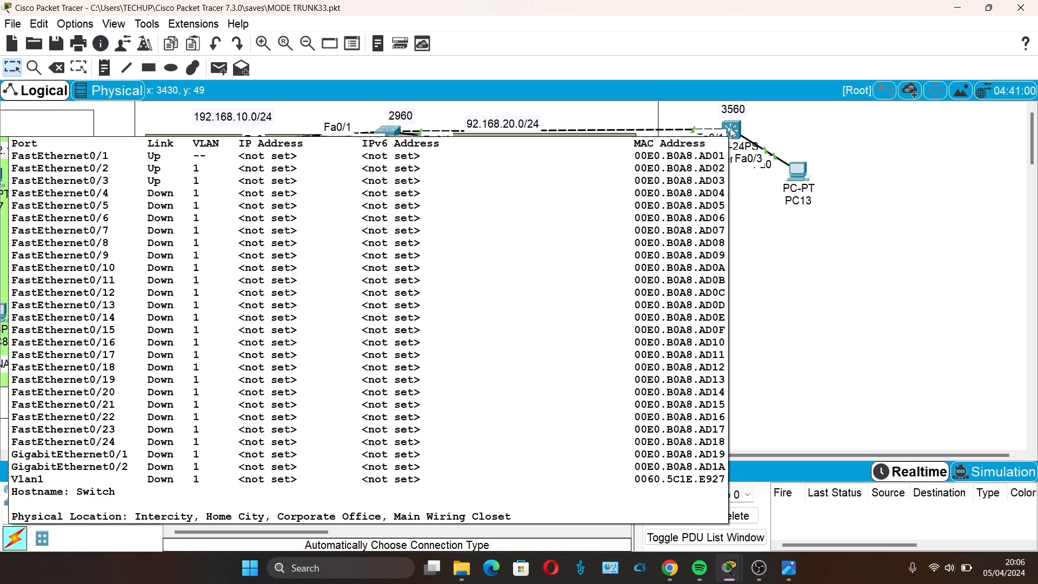
# Open the command line of Multilayer Switch0, widen its window, and enter global configuration mode with en and conf t.
pyautogui.click(732, 131)
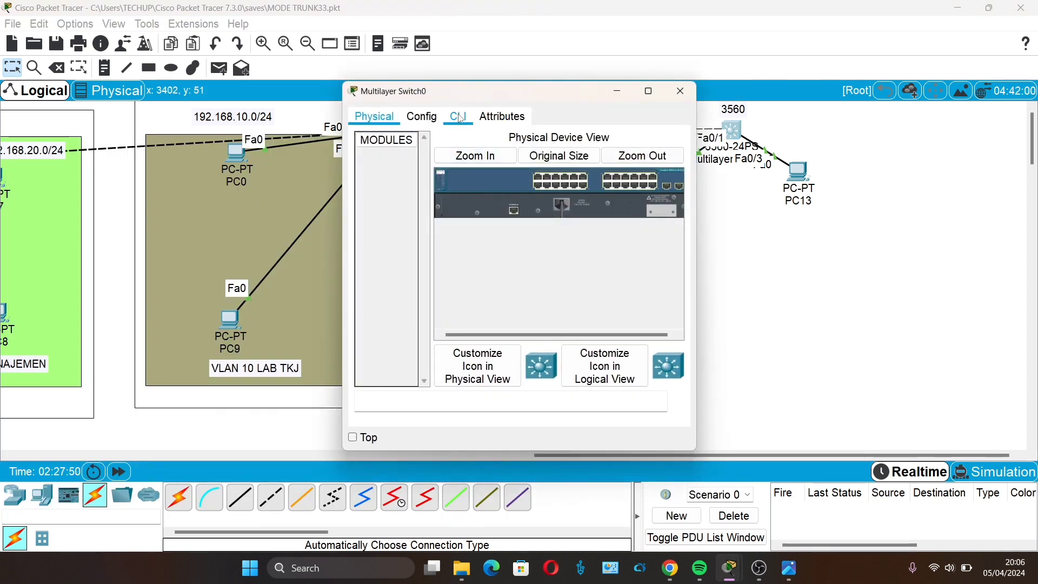
pyautogui.click(459, 117)
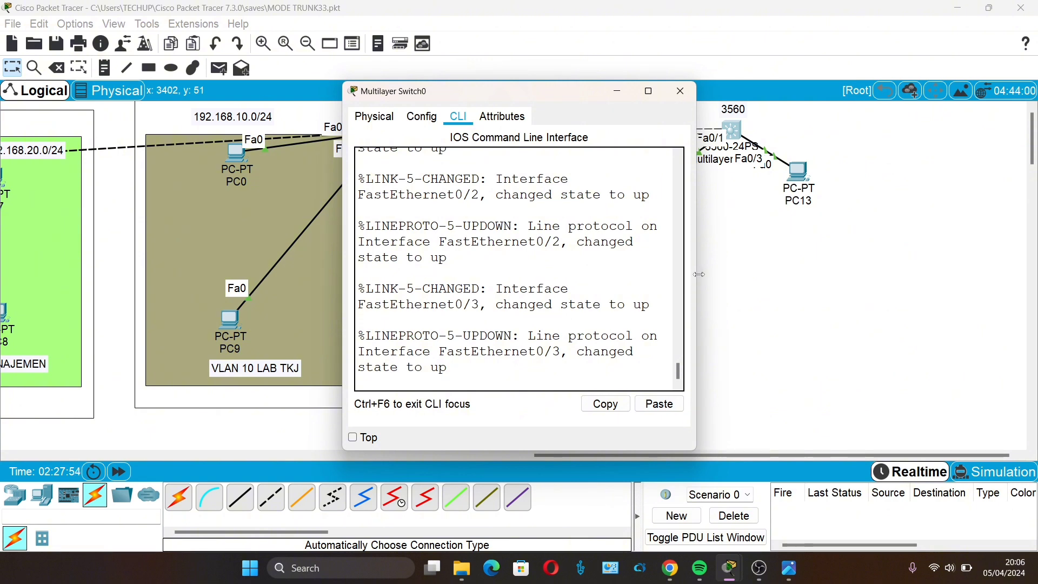
pyautogui.moveTo(698, 274); pyautogui.dragTo(840, 265)
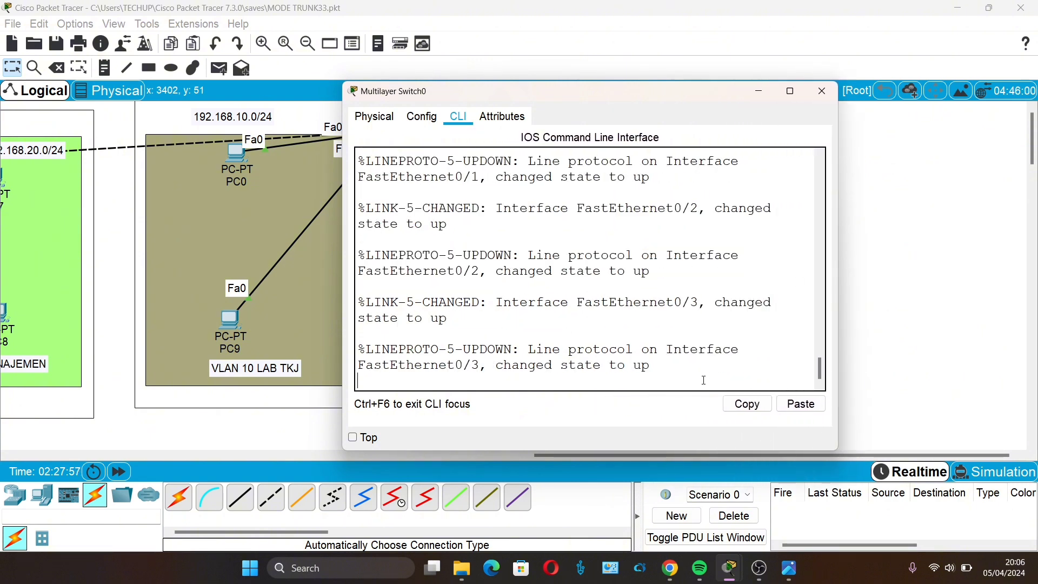
pyautogui.press('Return')
pyautogui.write('e')
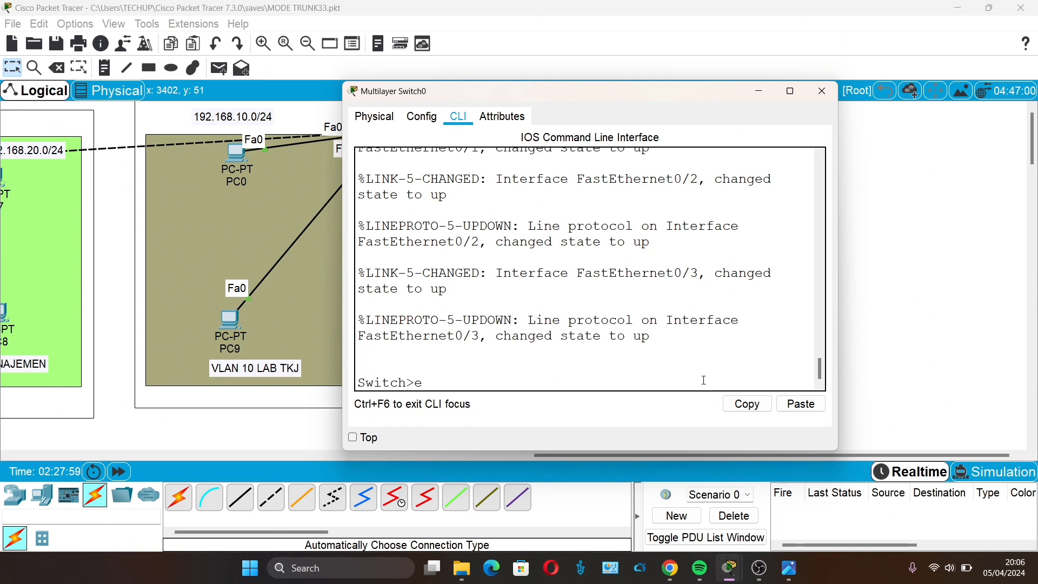
pyautogui.write('n')
pyautogui.press('Return')
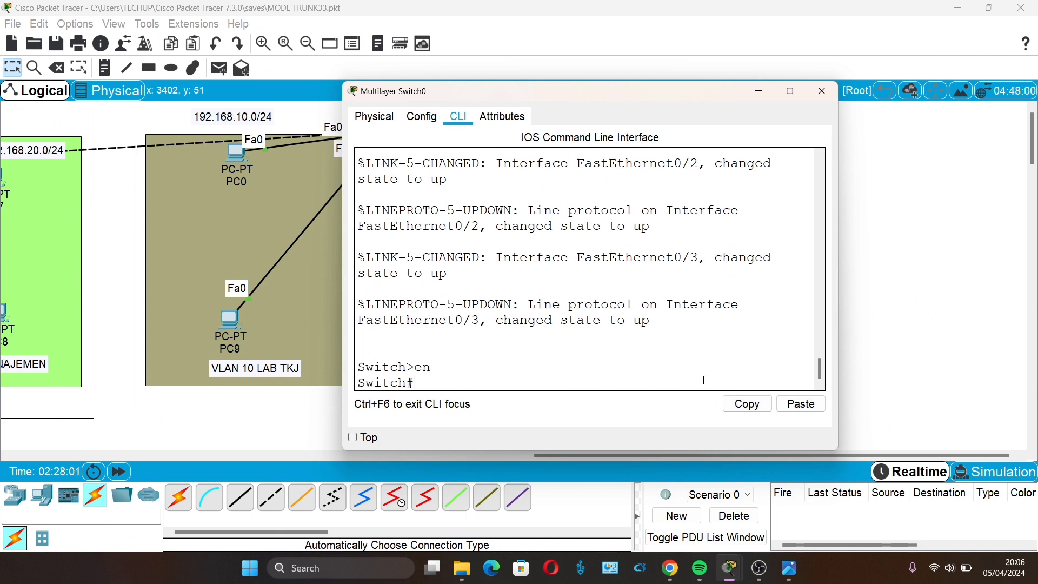
pyautogui.write('conf t')
pyautogui.press('Return')
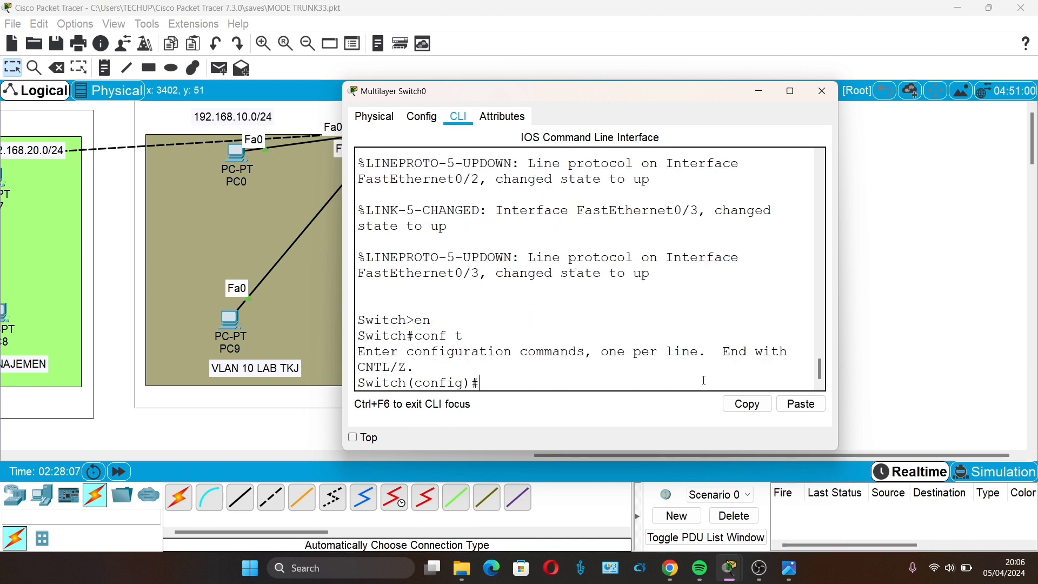
# Create VLAN 10 named Tkj on the multilayer switch and return to global configuration mode.
pyautogui.write('vlan 10')
pyautogui.press('Return')
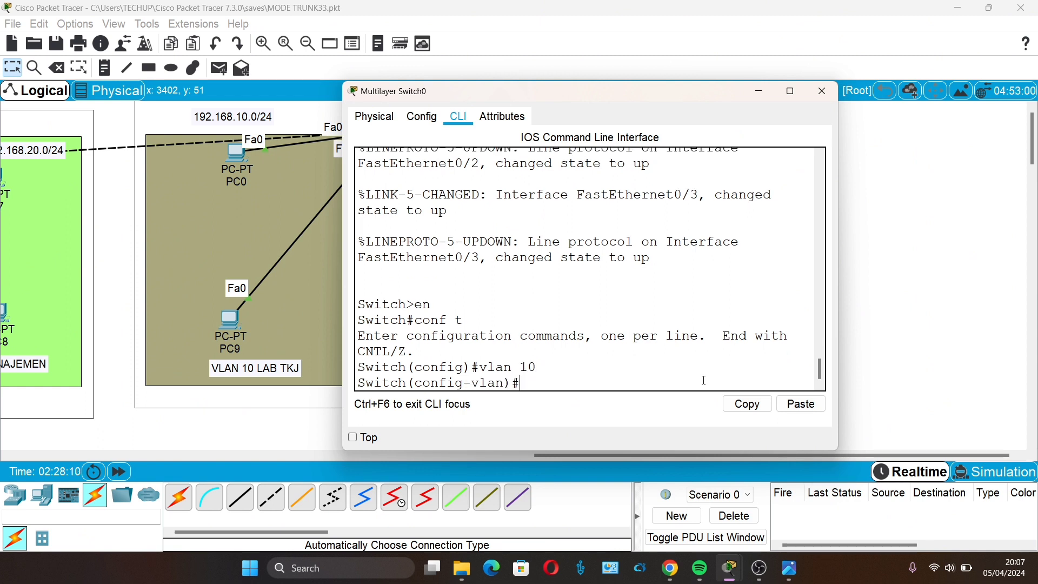
pyautogui.write('name Tkj')
pyautogui.press('Return')
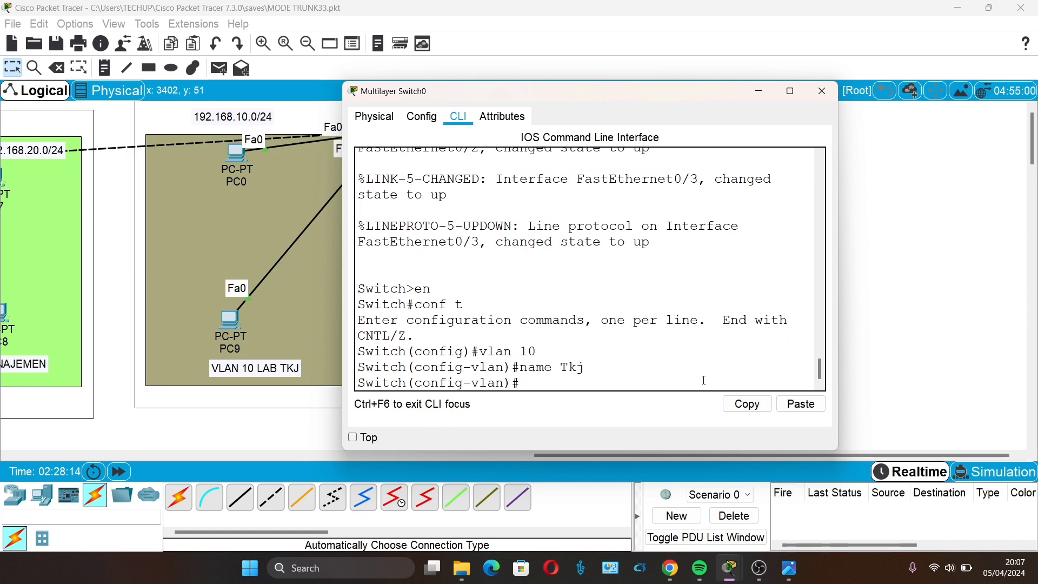
pyautogui.write('exit \\')
pyautogui.press('Return')
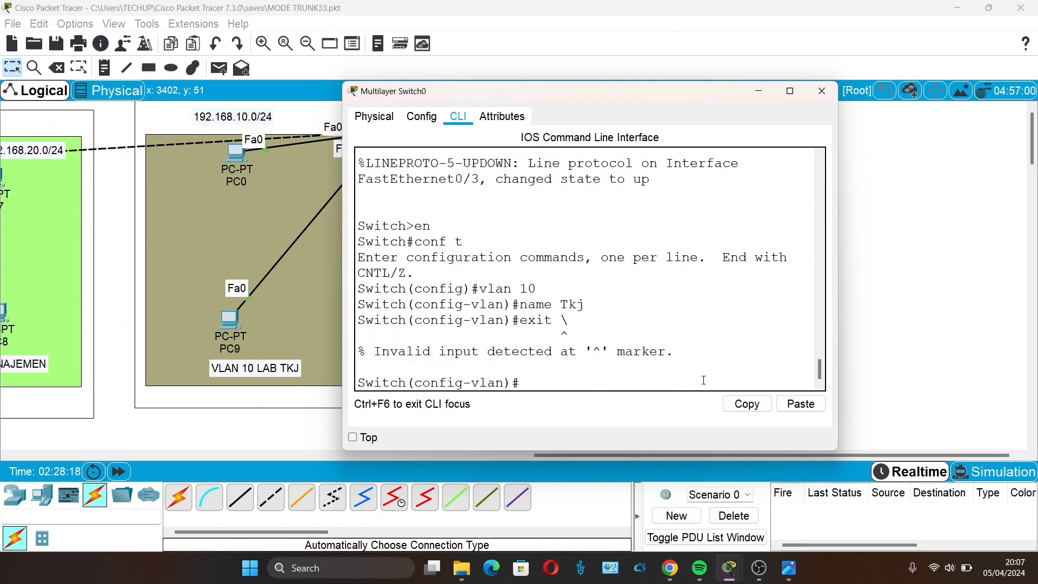
pyautogui.write('exit')
pyautogui.press('Return')
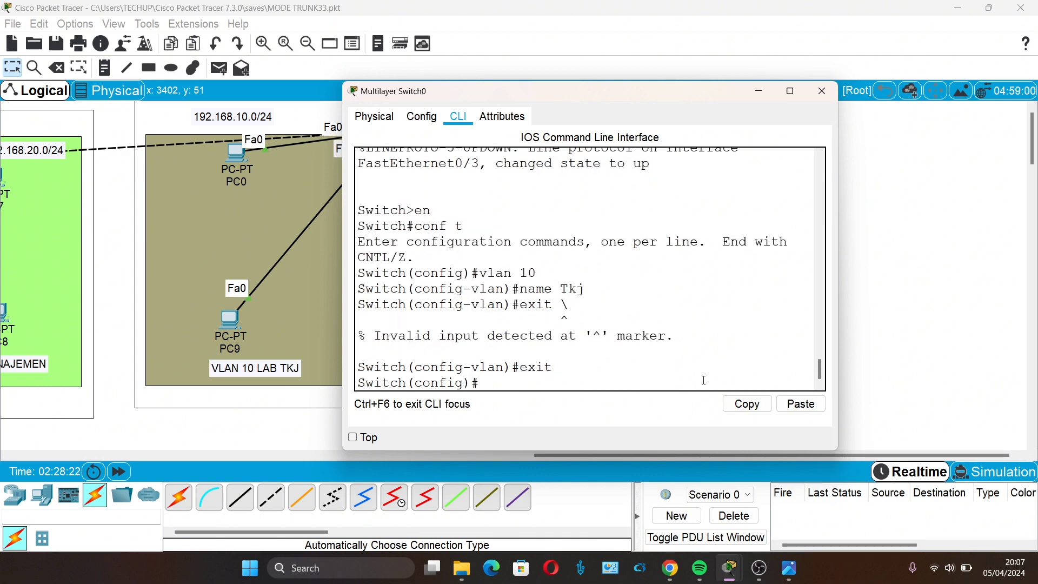
# Create VLAN 20 named Manajemen on the multilayer switch and return to global configuration mode.
pyautogui.write('vlan 20')
pyautogui.press('Return')
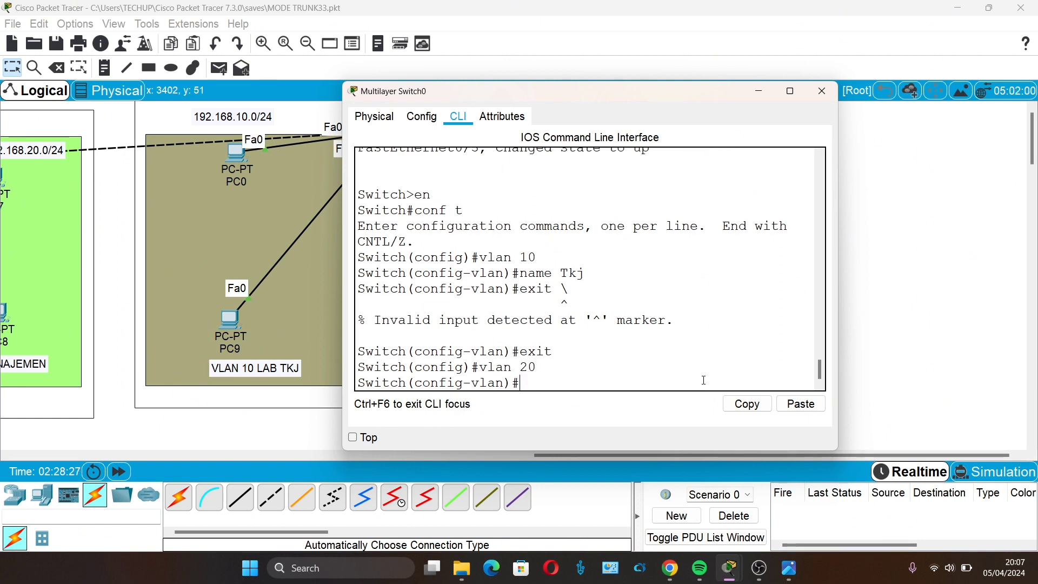
pyautogui.write('namw')
pyautogui.press('BackSpace')
pyautogui.write('e')
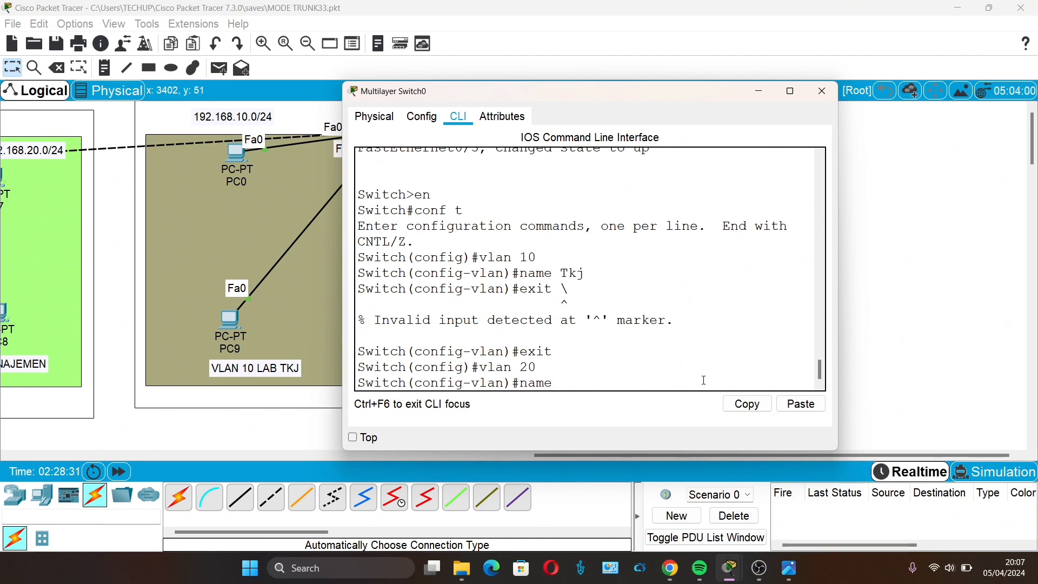
pyautogui.write(' Manajemen')
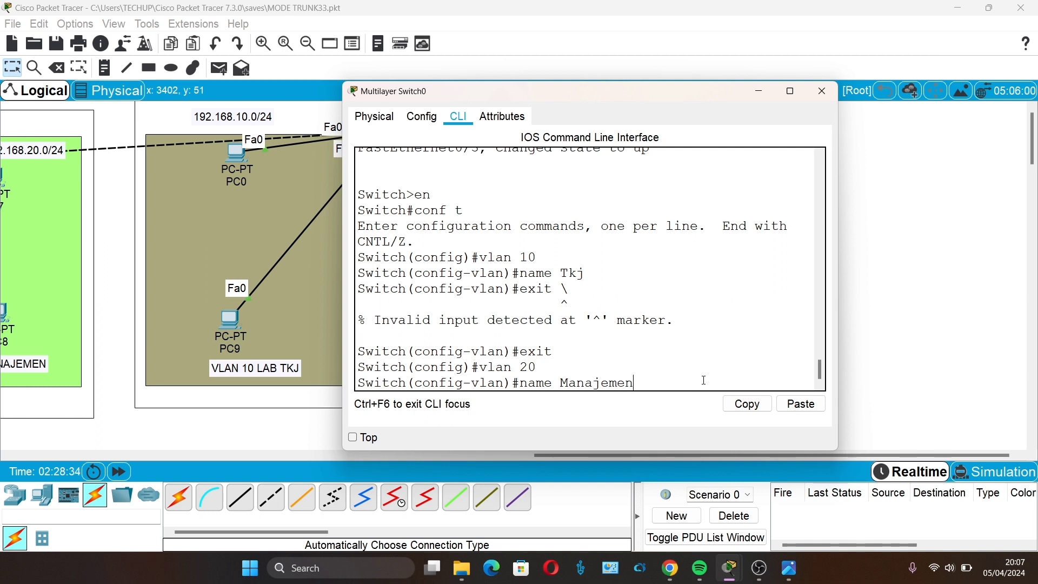
pyautogui.press('Return')
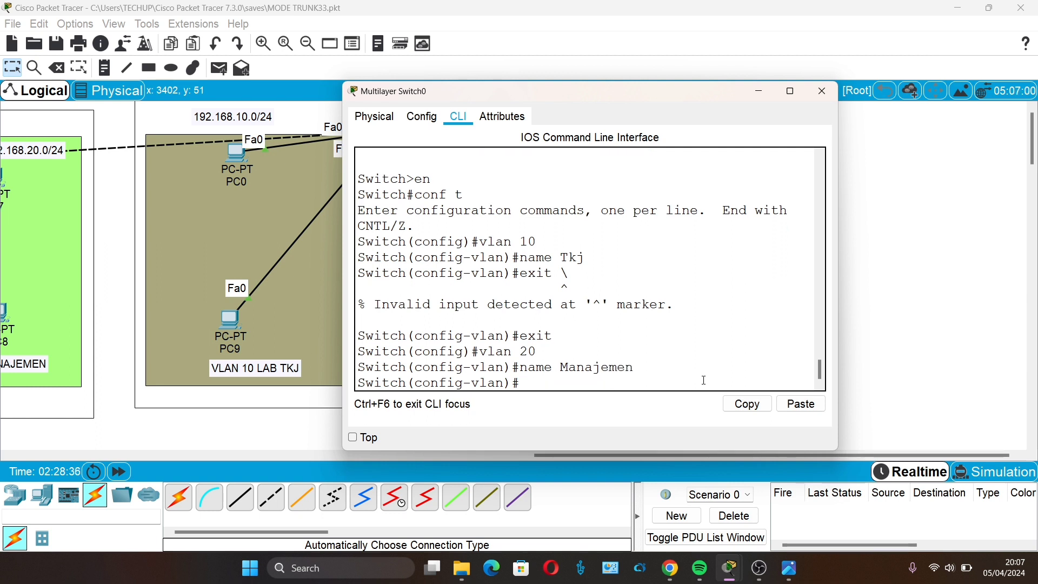
pyautogui.write('exit')
pyautogui.press('Return')
# Set interface fa0/2 to access mode, assign it to VLAN 10, and exit the interface configuration.
pyautogui.write('int fa')
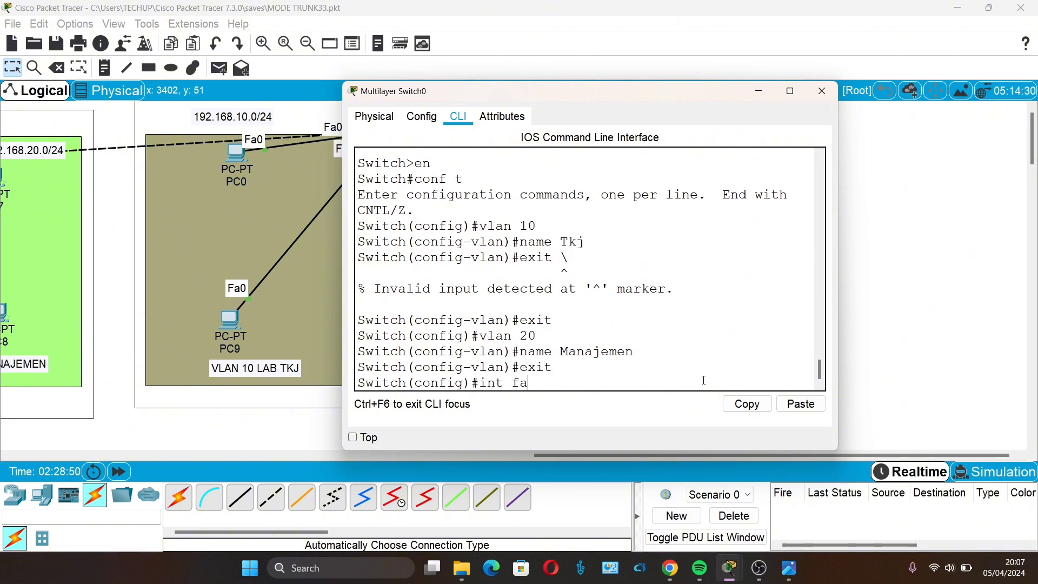
pyautogui.write('0/2')
pyautogui.moveTo(671, 99); pyautogui.dragTo(416, 108)
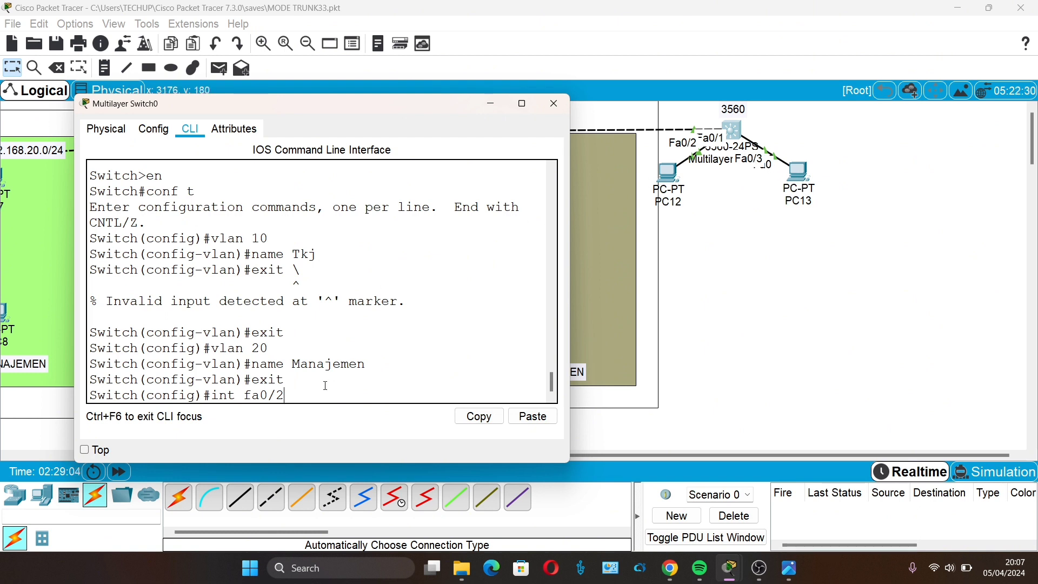
pyautogui.press('Return')
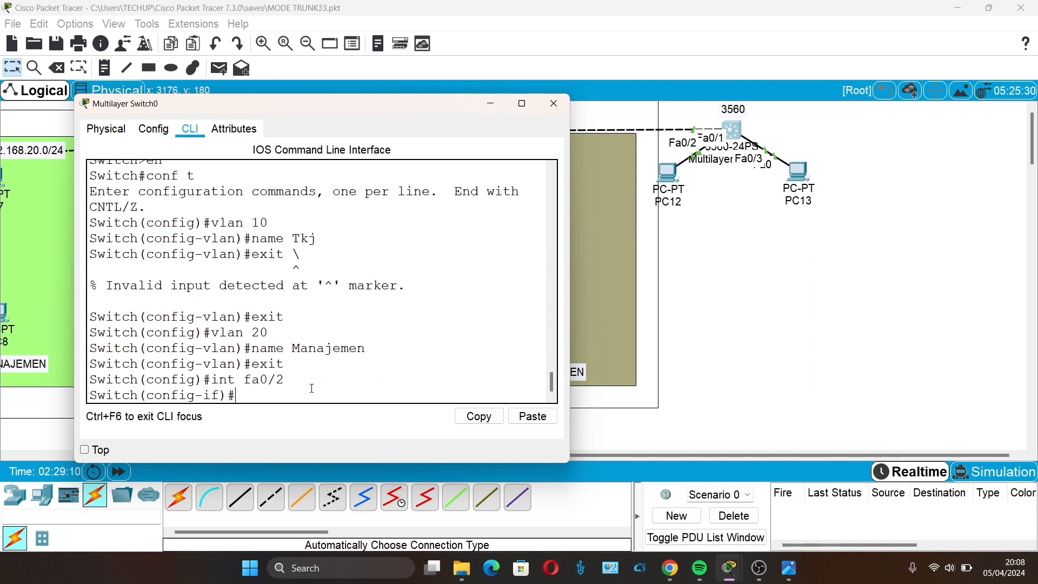
pyautogui.write('switchport')
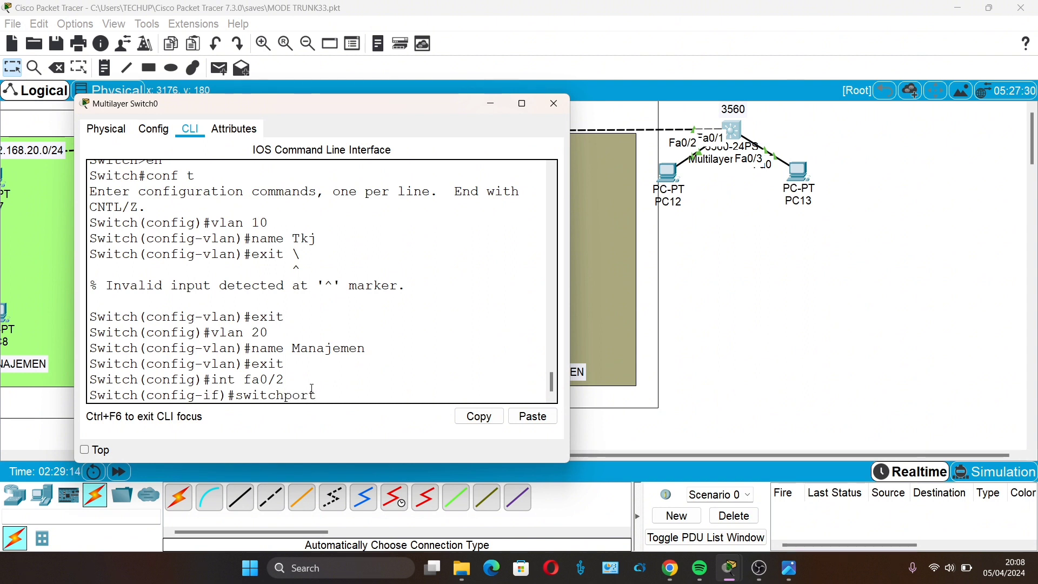
pyautogui.write(' mode acc')
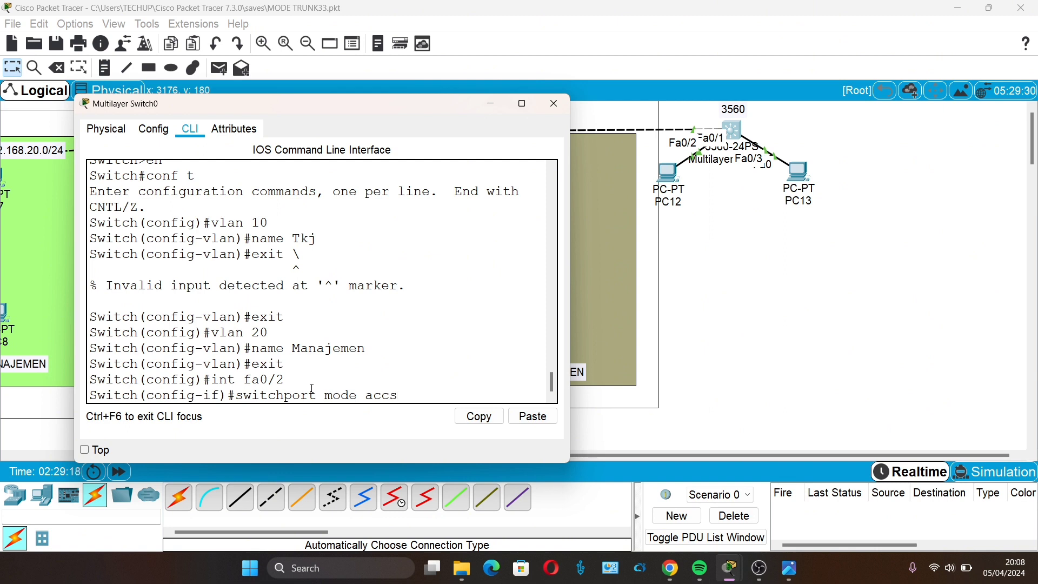
pyautogui.write('ess')
pyautogui.press('Return')
pyautogui.write('swit')
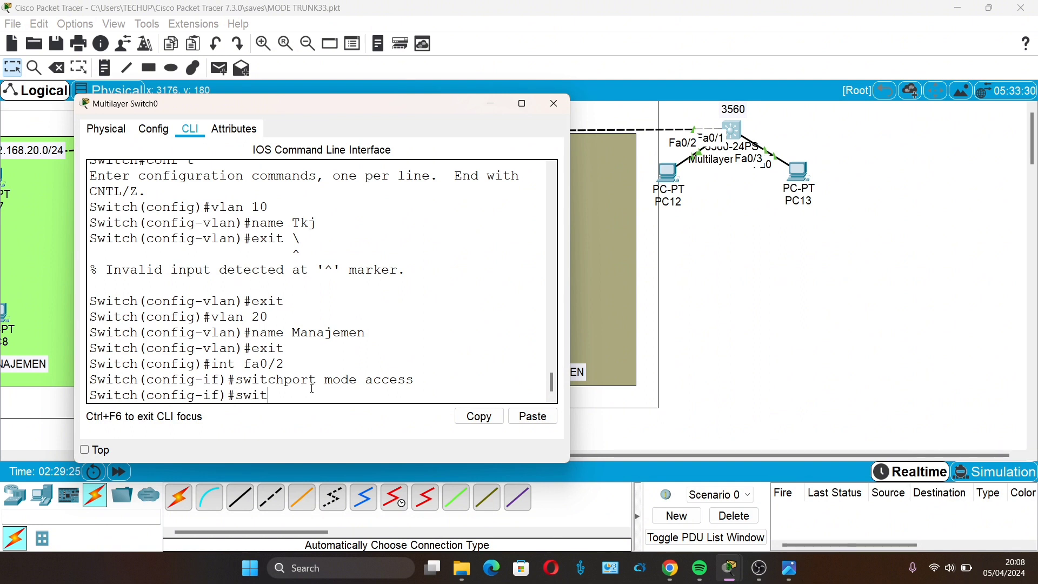
pyautogui.write('chport access vlan 10')
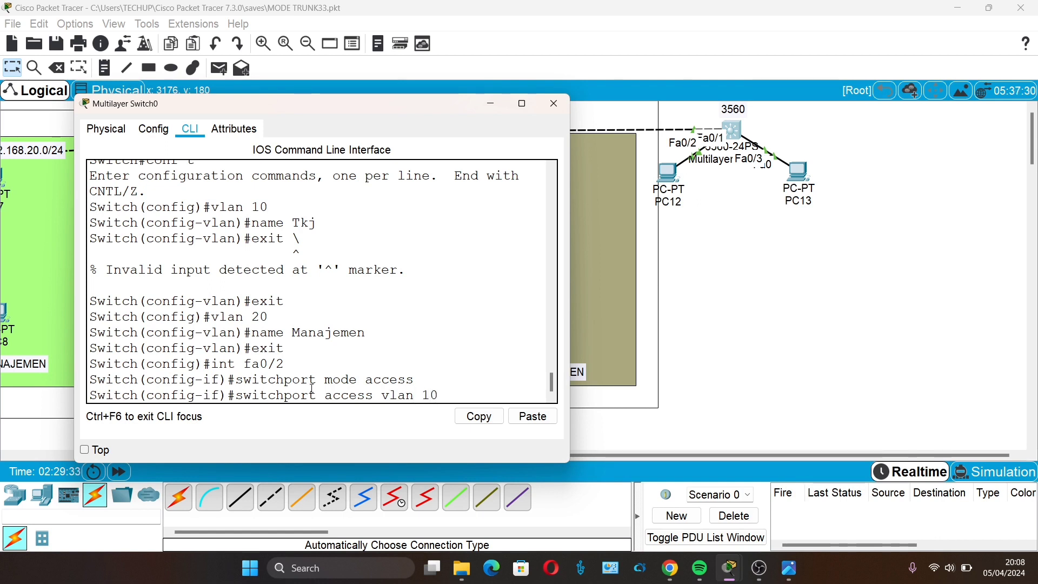
pyautogui.press('Return')
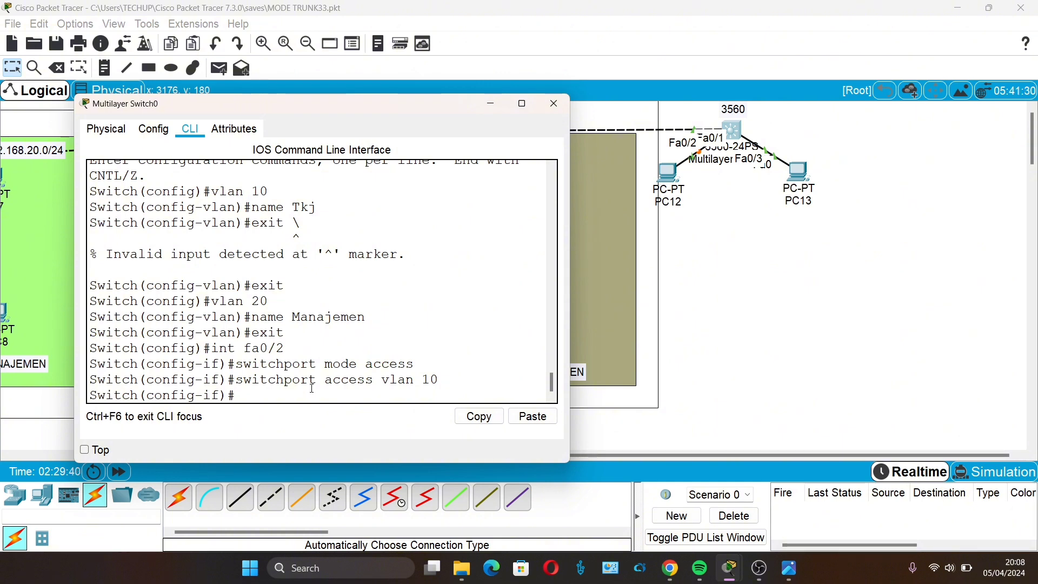
pyautogui.write('exit')
pyautogui.press('Return')
# Set interface fa0/3 to access mode and assign it to VLAN 20.
pyautogui.write('int fa')
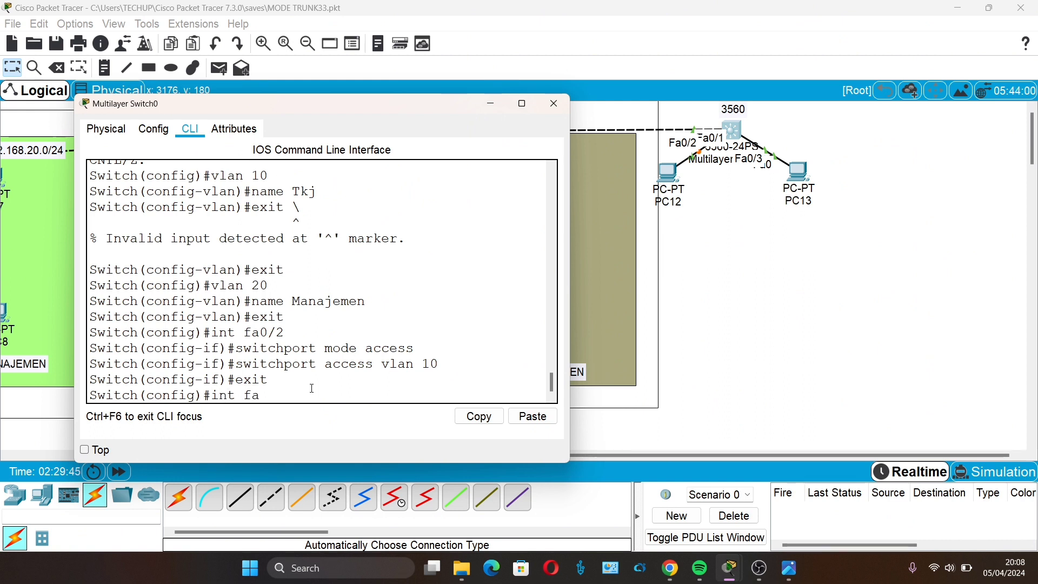
pyautogui.write('0/4')
pyautogui.press('BackSpace')
pyautogui.write('3')
pyautogui.press('Return')
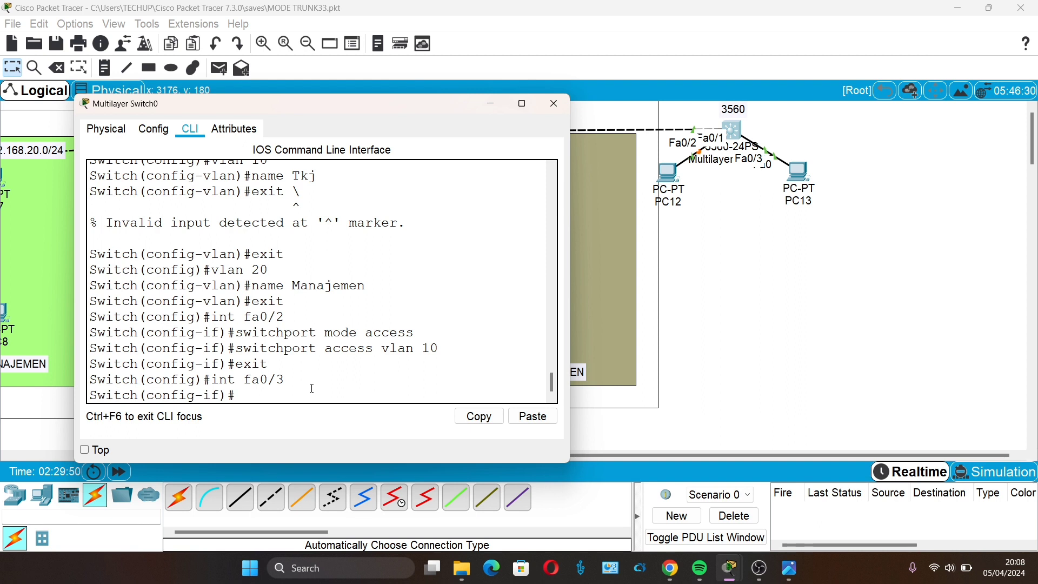
pyautogui.write('switchport mode access')
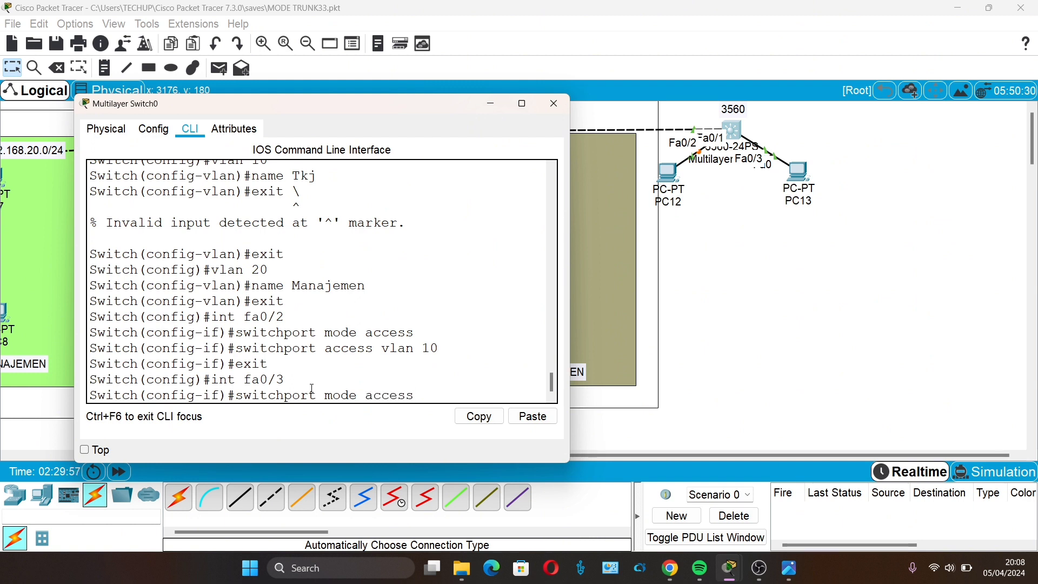
pyautogui.press('Return')
pyautogui.write('switch')
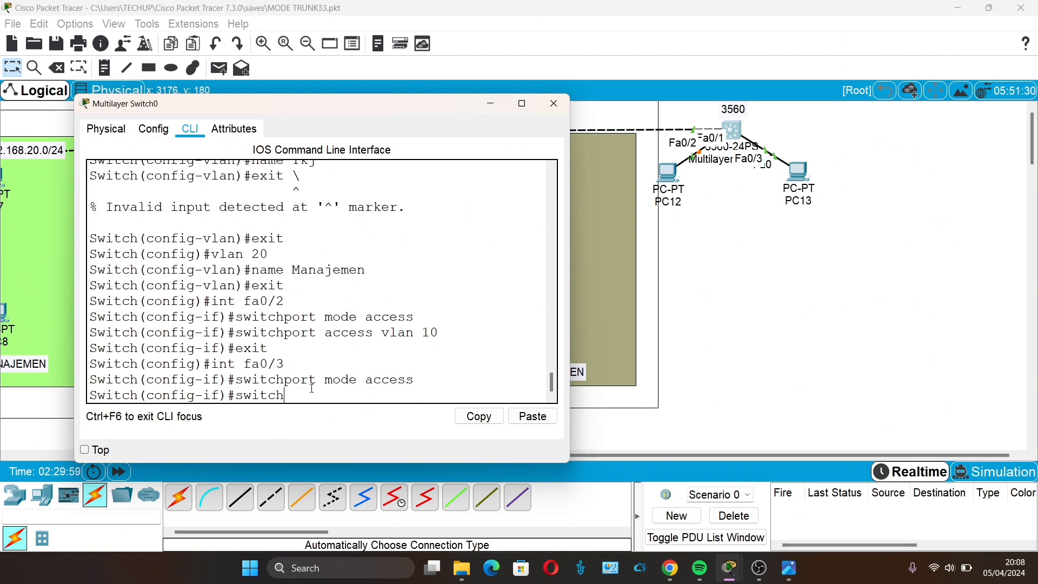
pyautogui.write('port access ')
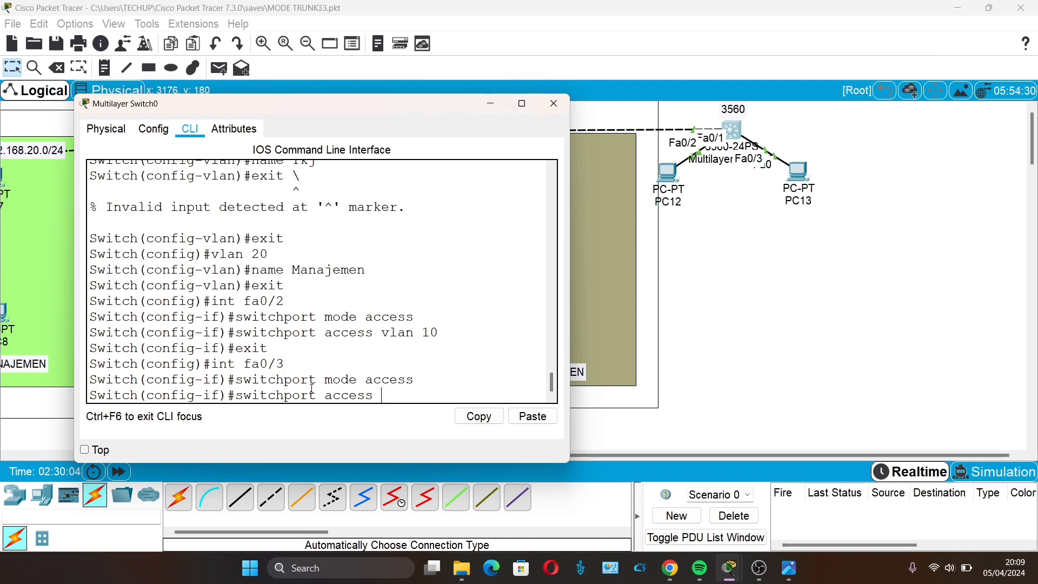
pyautogui.write('vlan 20')
pyautogui.press('Return')
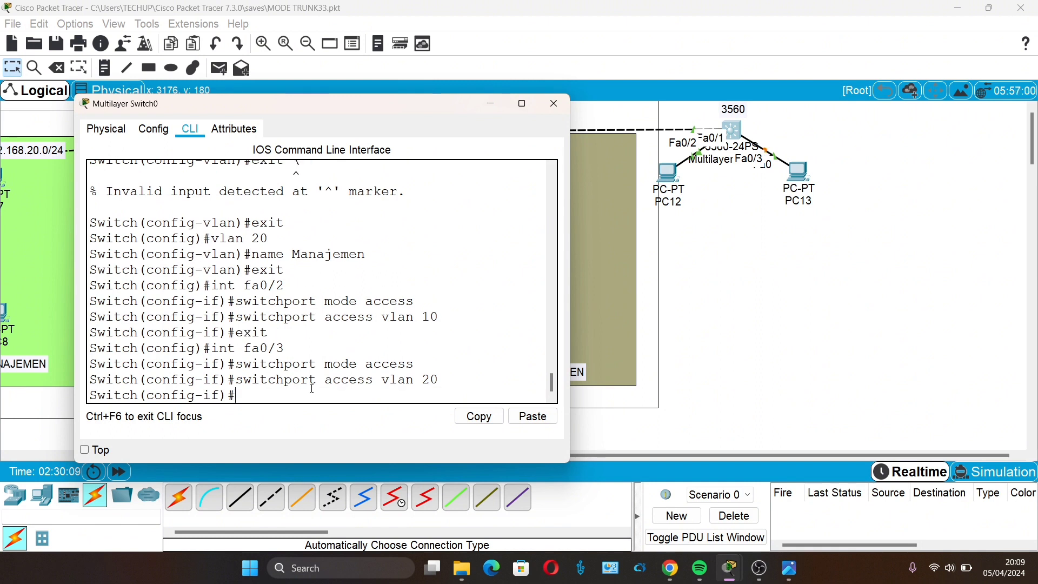
# Try to list the switch's VLANs with the command do show int vlan brief.
pyautogui.write('do')
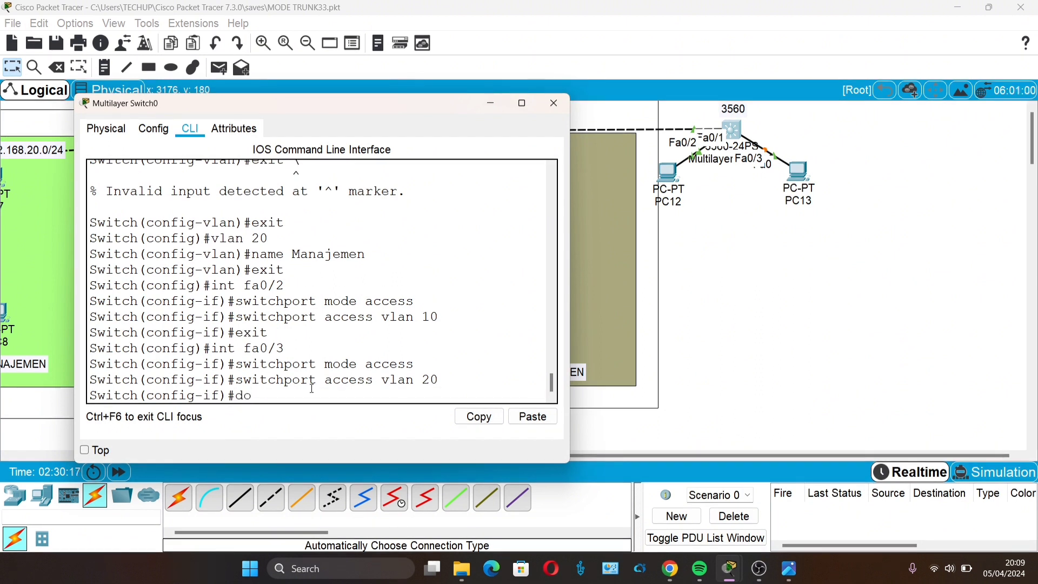
pyautogui.write(' show i')
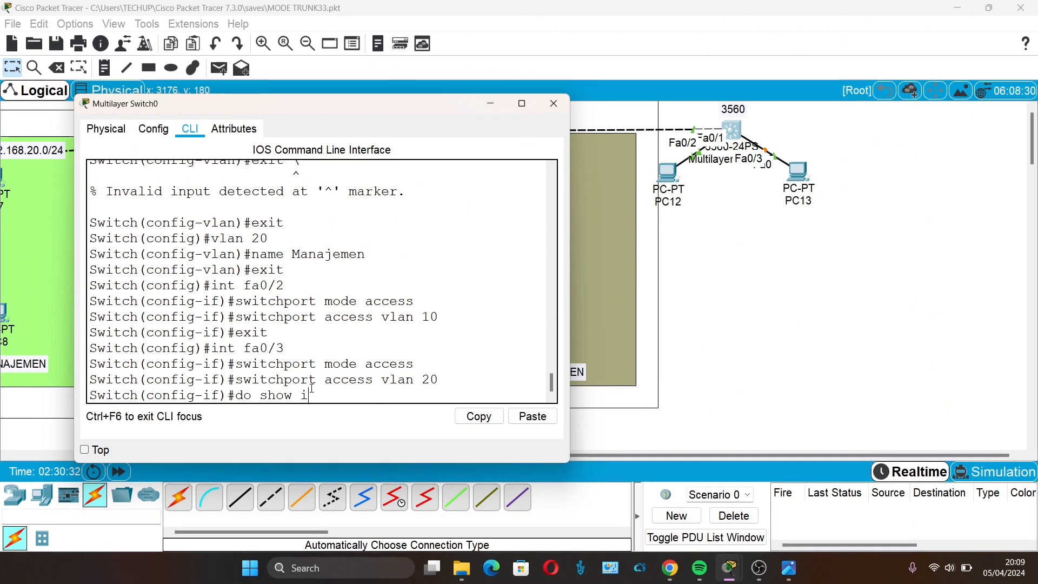
pyautogui.write('nt vlan biref')
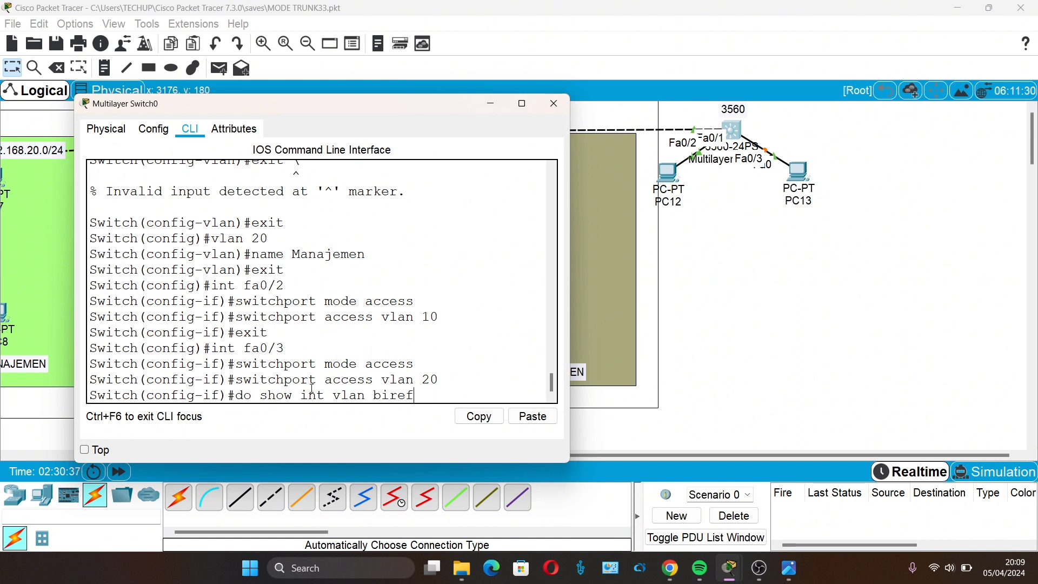
pyautogui.press('Return')
pyautogui.press('Up')
pyautogui.press('Left')
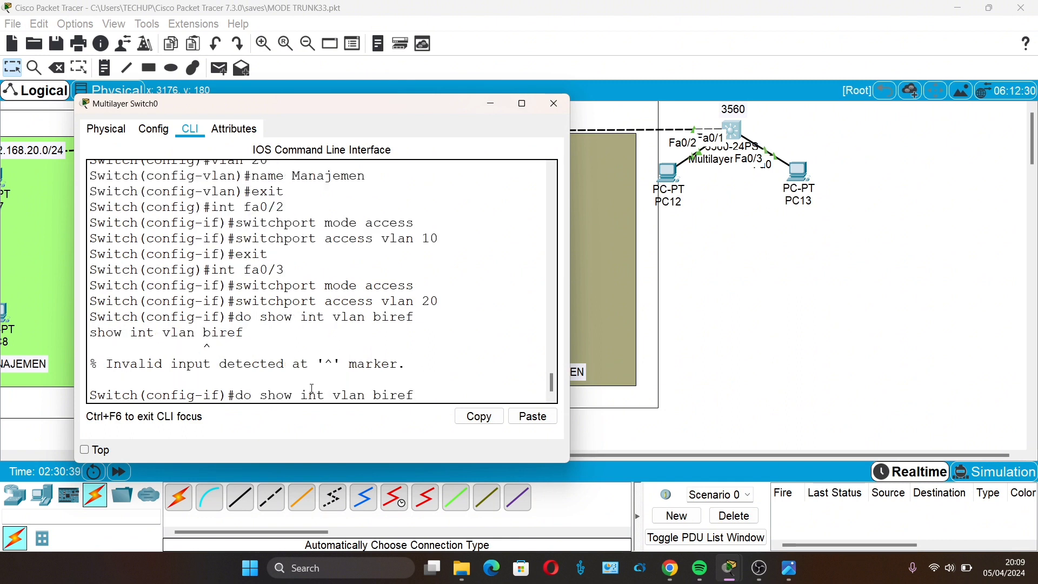
pyautogui.press('BackSpace')
pyautogui.write('i')
pyautogui.press('Return')
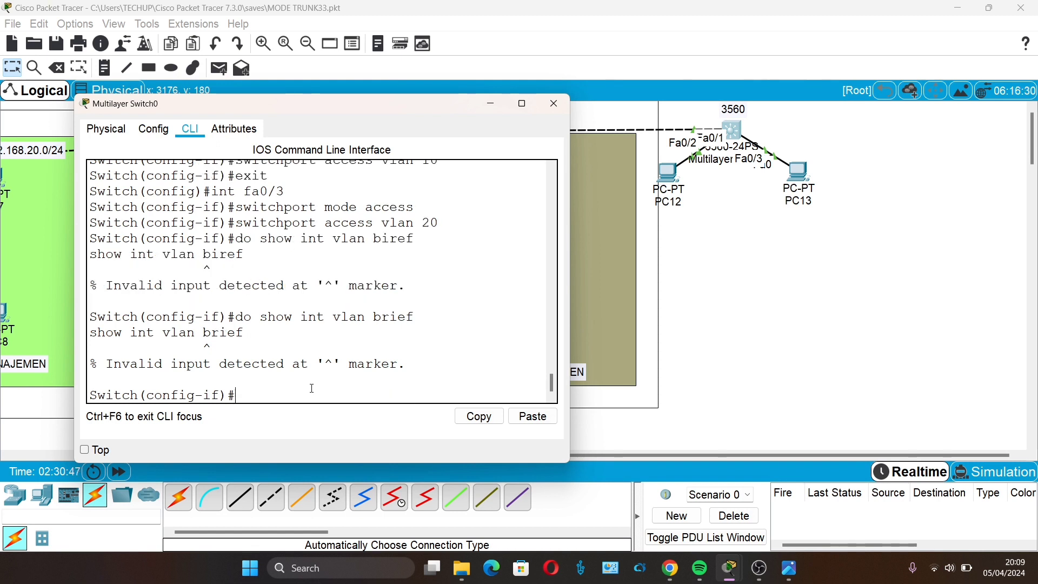
# Display the VLAN and port assignments of the multilayer switch with do sh vlan brief.
pyautogui.write('do sh')
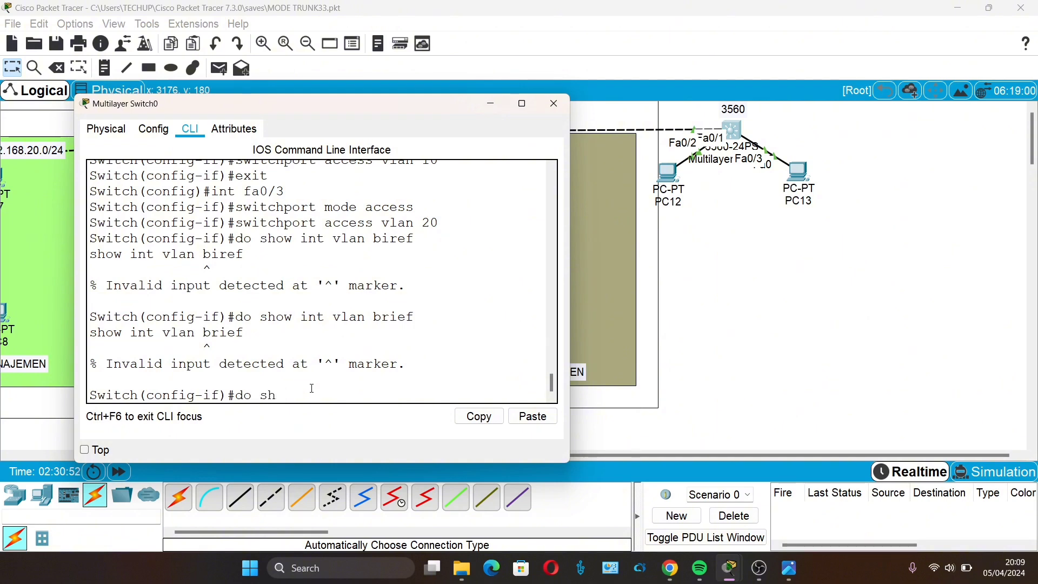
pyautogui.write(' vlan bre')
pyautogui.press('BackSpace')
pyautogui.write('ief')
pyautogui.press('Return')
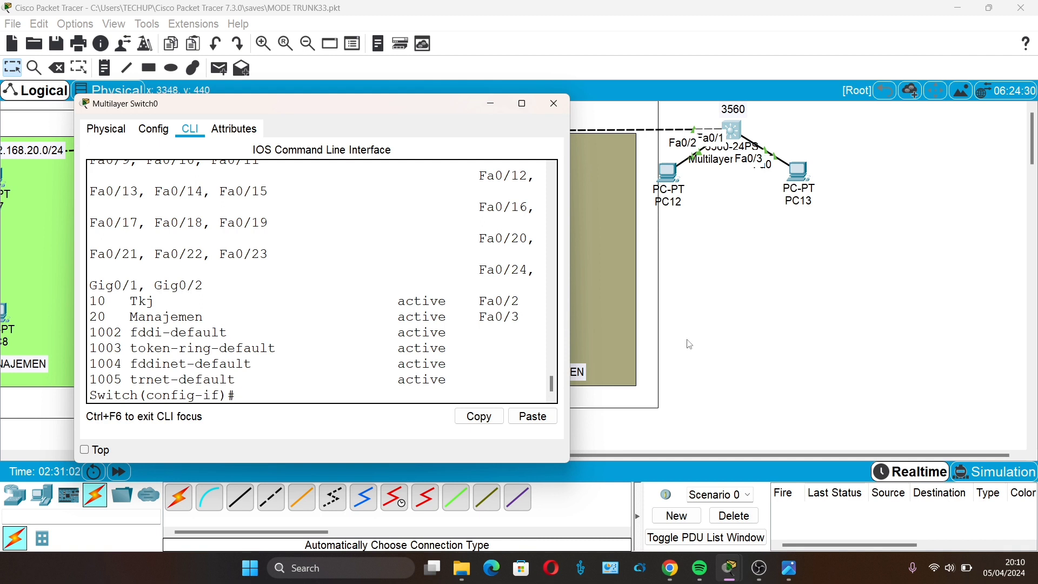
# Widen the switch's CLI window and examine which ports are assigned to VLAN 10 and VLAN 20.
pyautogui.moveTo(574, 282); pyautogui.dragTo(810, 309)
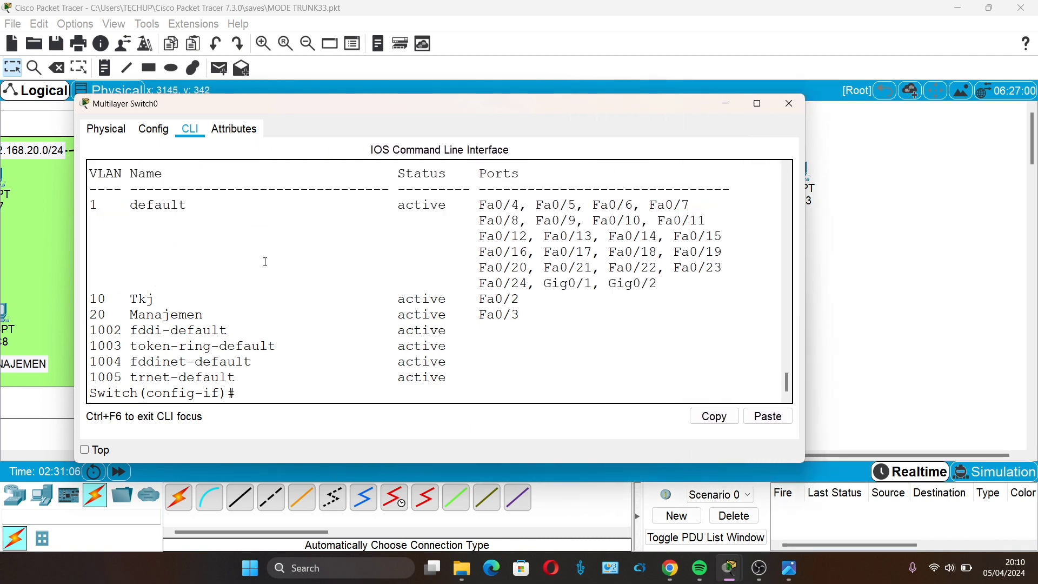
pyautogui.moveTo(98, 299); pyautogui.dragTo(122, 299)
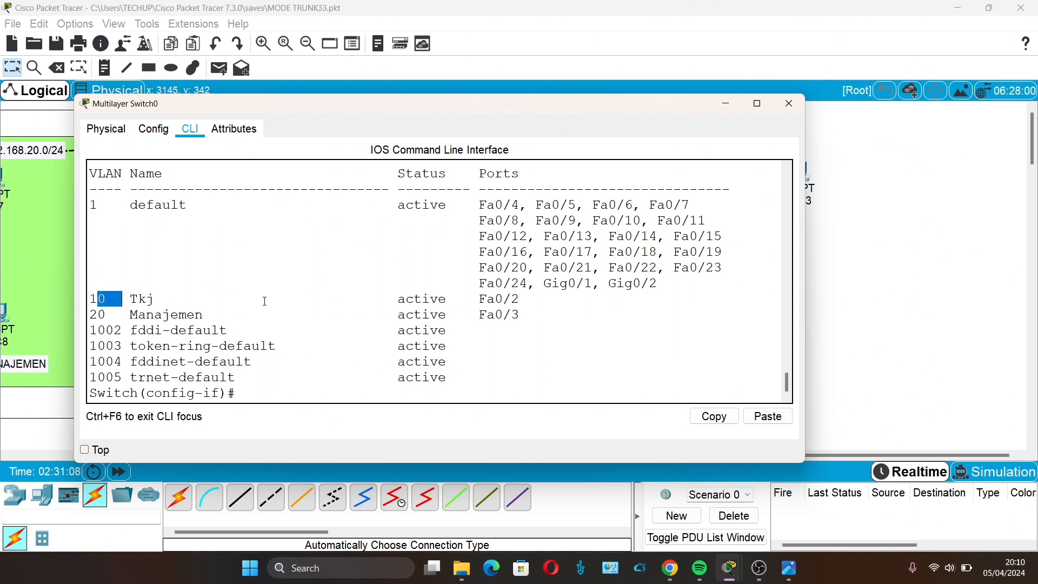
pyautogui.moveTo(463, 299); pyautogui.dragTo(520, 299)
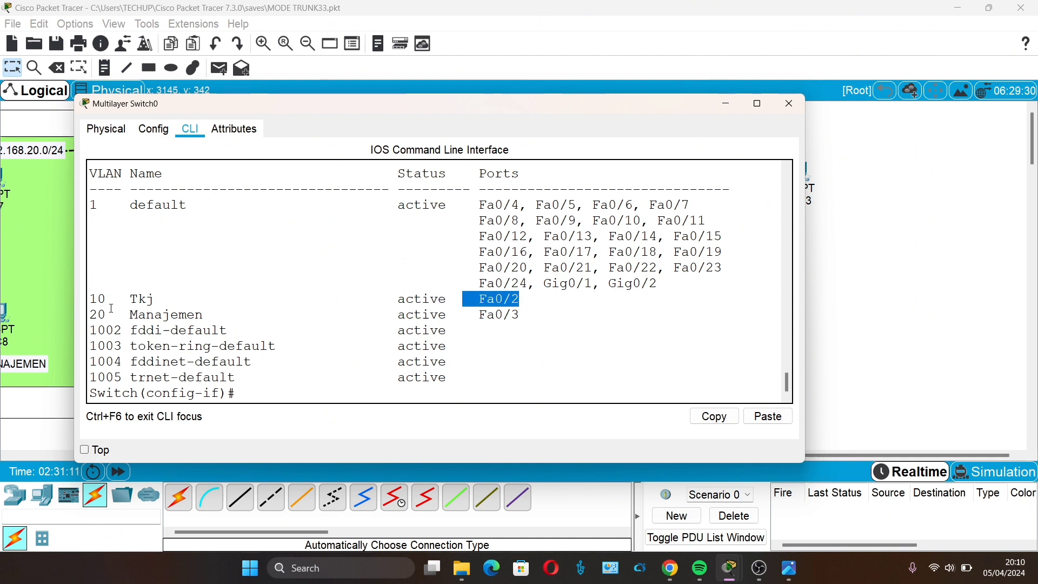
pyautogui.moveTo(93, 315); pyautogui.dragTo(139, 315)
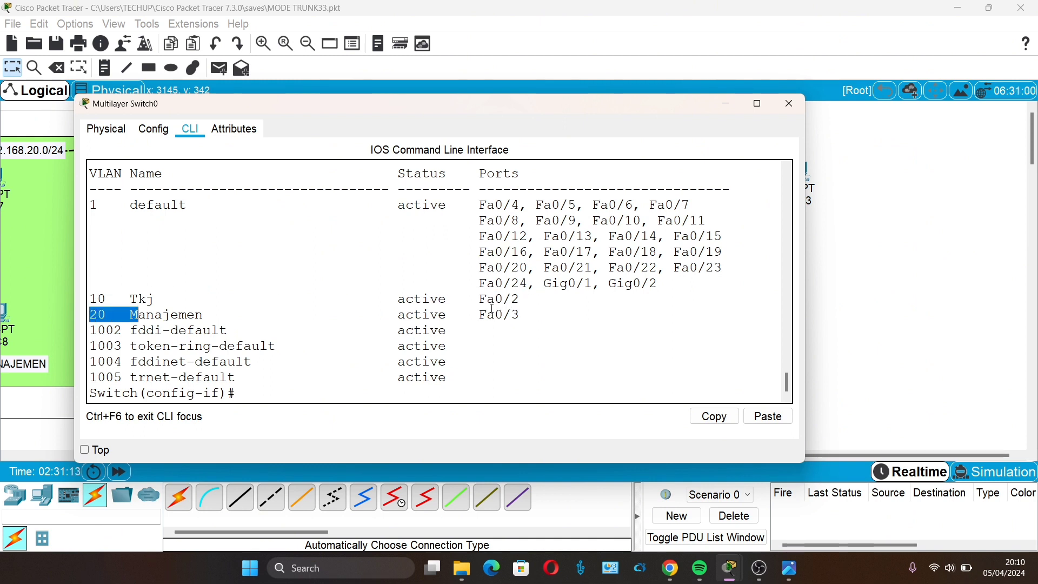
pyautogui.moveTo(479, 315); pyautogui.dragTo(546, 319)
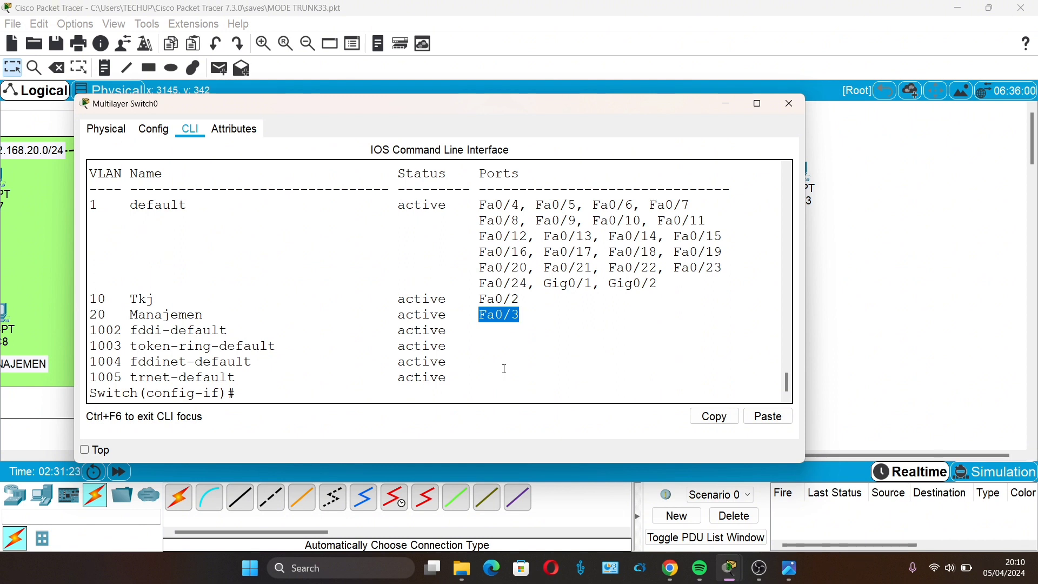
# Exit the current interface and give interface VLAN 10 the IP address 192.168.10.1 with mask 255.255.255.0.
pyautogui.click(285, 397)
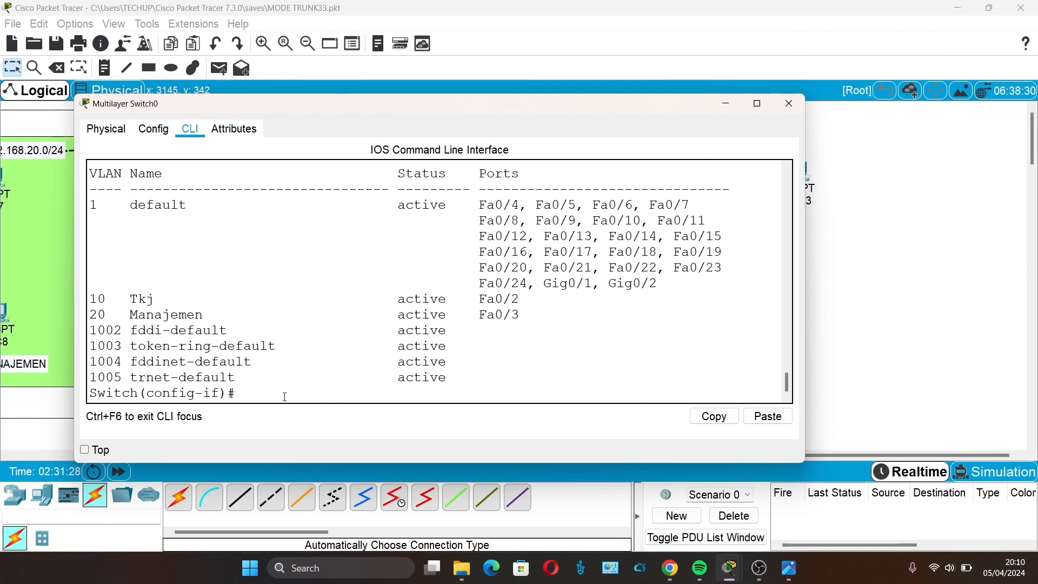
pyautogui.write('exit')
pyautogui.press('Return')
pyautogui.write('itch(config)#i')
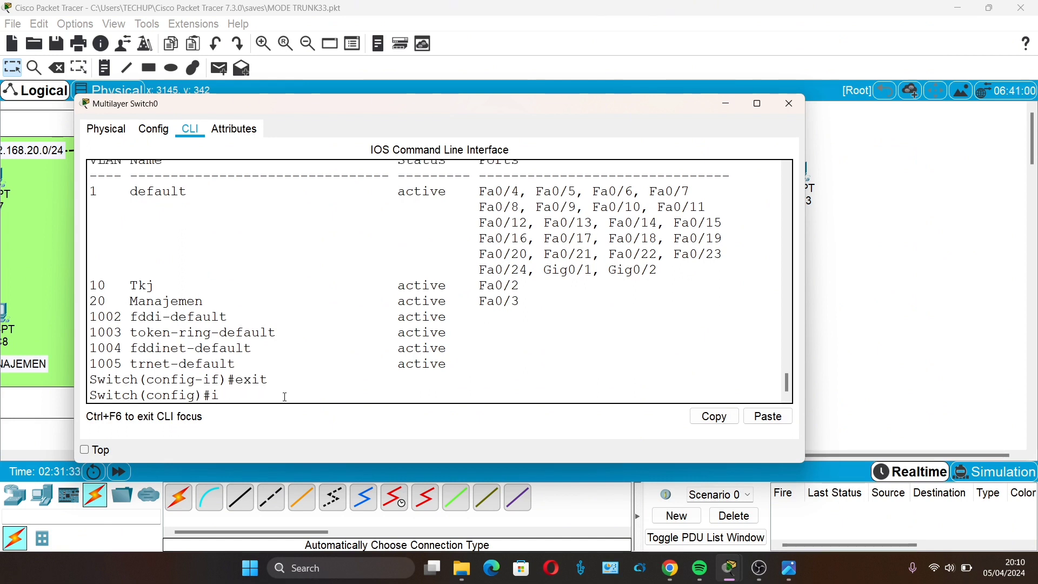
pyautogui.write('nt vlan 10')
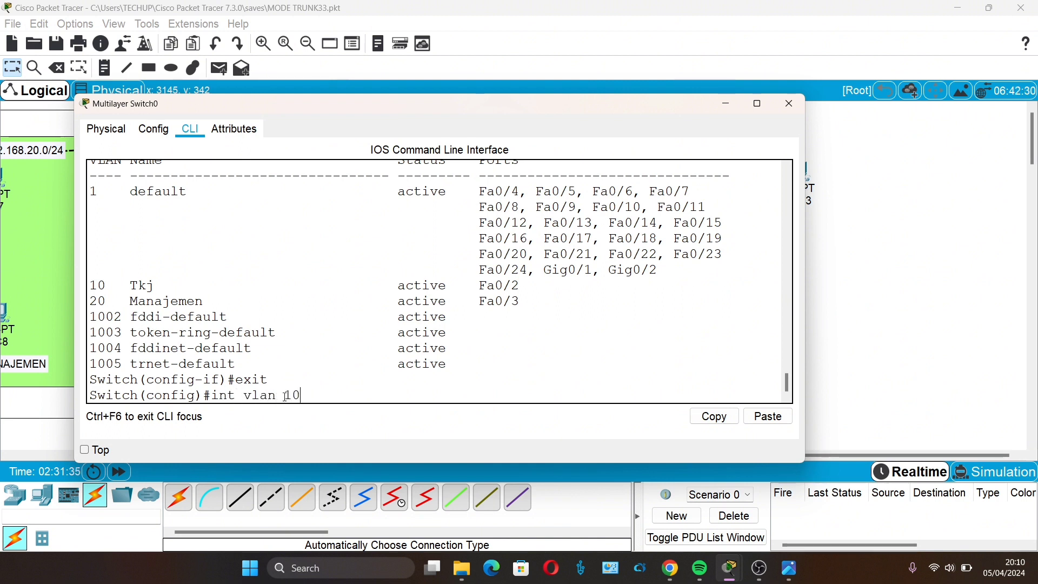
pyautogui.press('Return')
pyautogui.press('Return')
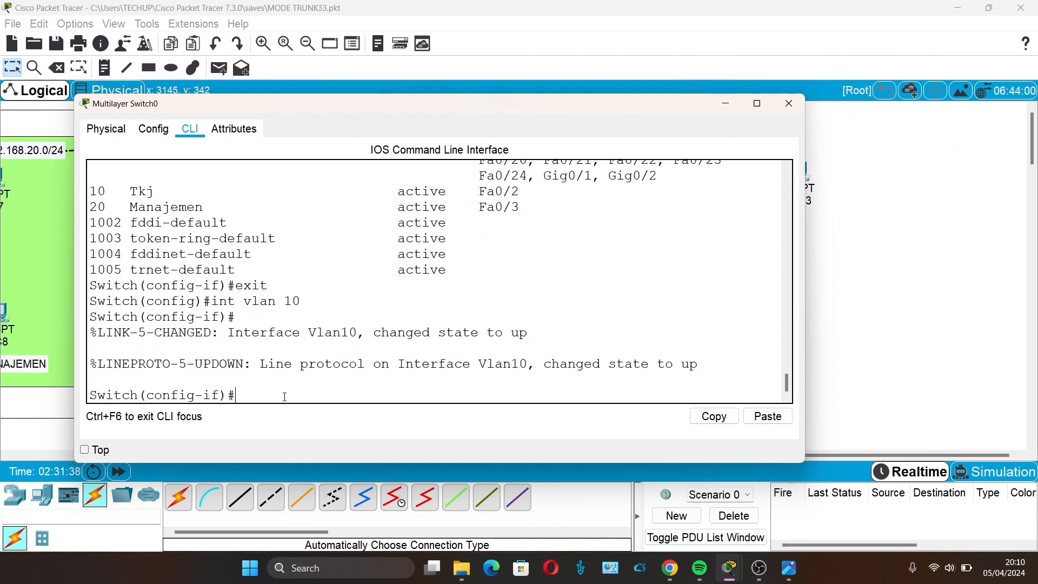
pyautogui.write('ip address 192')
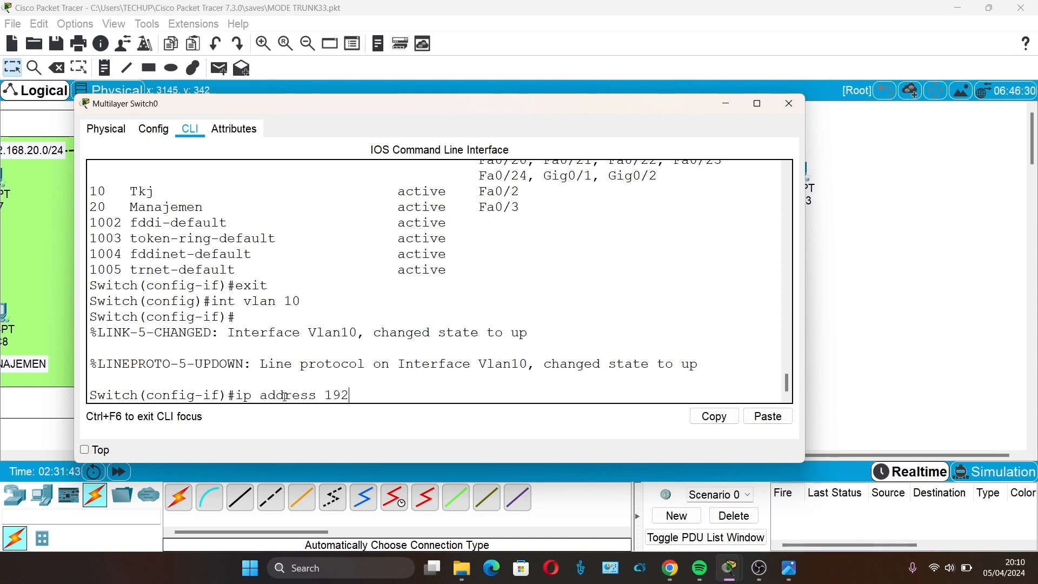
pyautogui.write('.168.10.1 255.255.255')
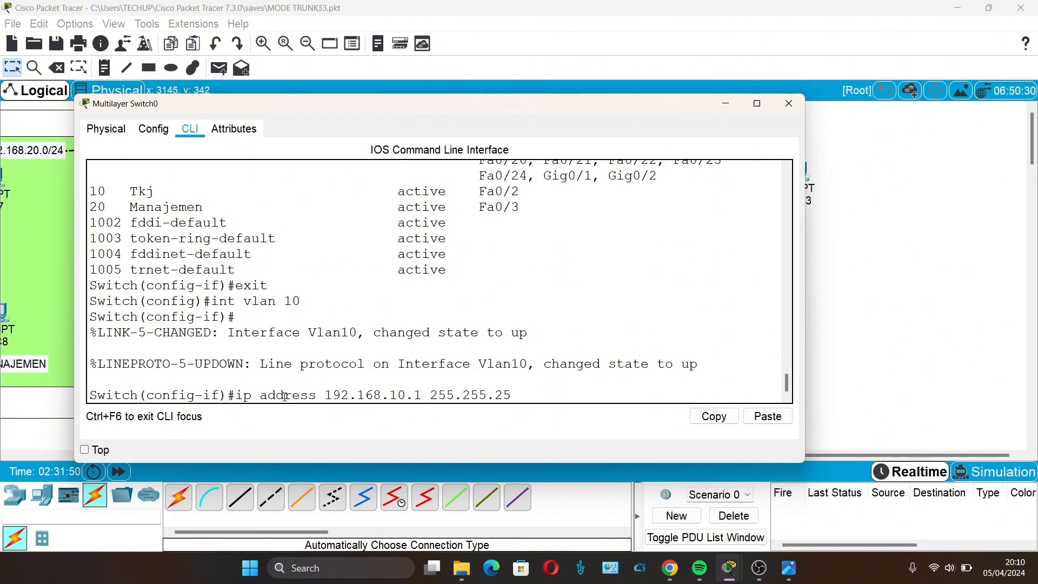
pyautogui.write('.0')
pyautogui.press('Return')
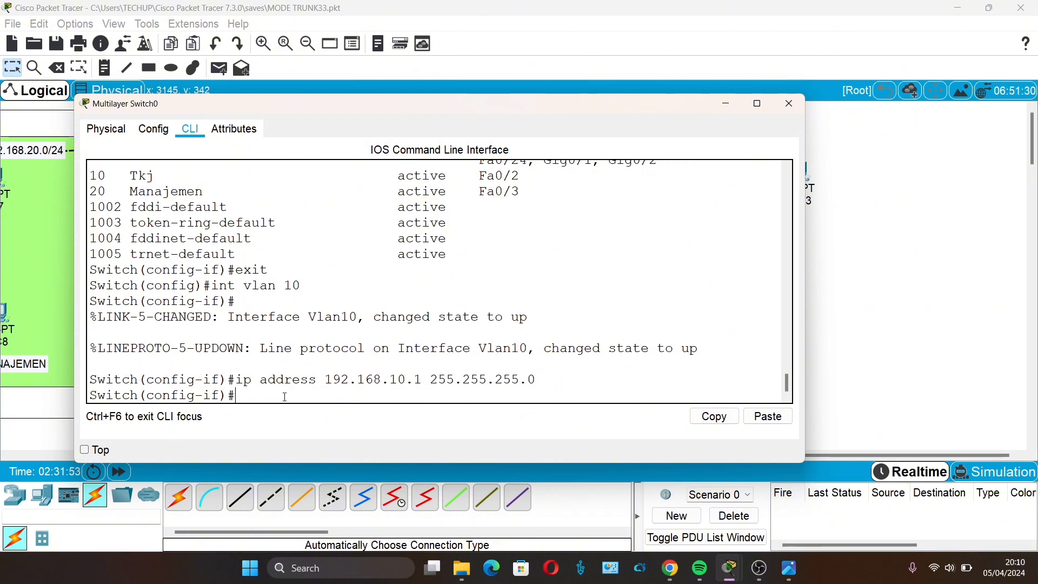
# Exit the VLAN 10 interface and create interface VLAN 20 on the multilayer switch.
pyautogui.write('exit')
pyautogui.press('Return')
pyautogui.write('int fa0')
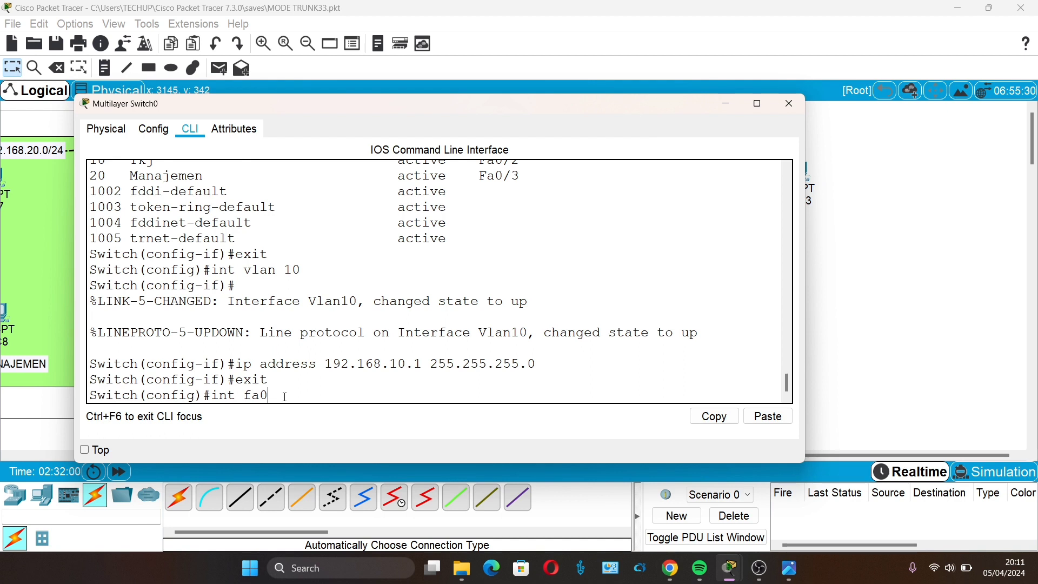
pyautogui.press('BackSpace')
pyautogui.press('BackSpace')
pyautogui.press('BackSpace')
pyautogui.write('vlan 20')
pyautogui.press('Return')
# Assign the IP address 192.168.20.1 with mask 255.255.255.0 to interface VLAN 20.
pyautogui.write('ip')
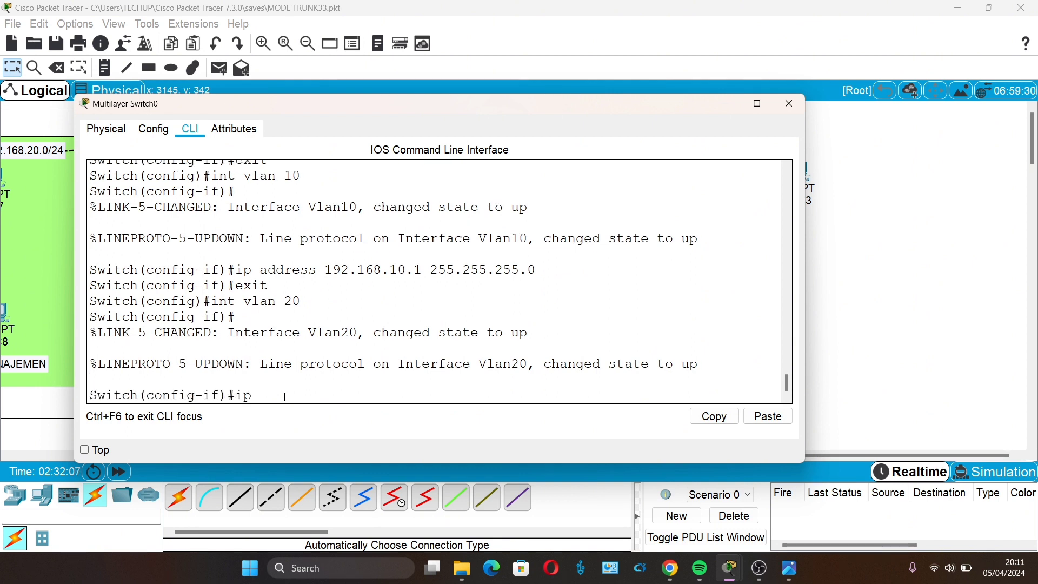
pyautogui.write(' addtress')
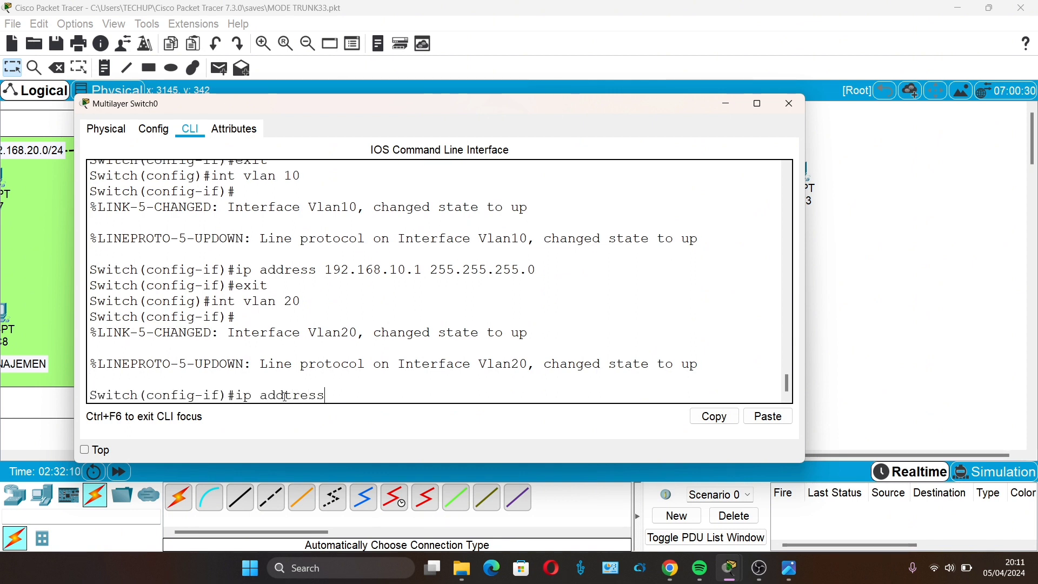
pyautogui.press('BackSpace')
pyautogui.press('BackSpace')
pyautogui.press('BackSpace')
pyautogui.press('BackSpace')
pyautogui.press('BackSpace')
pyautogui.write('ress')
pyautogui.write(' 192.168.2')
pyautogui.write('0.11')
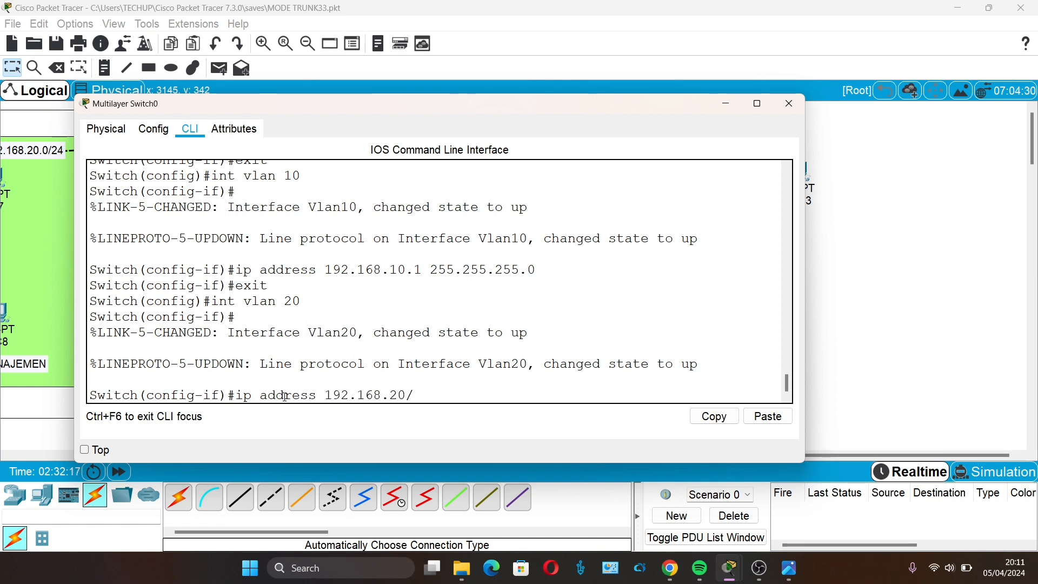
pyautogui.press('BackSpace')
pyautogui.write('255.255.255.0')
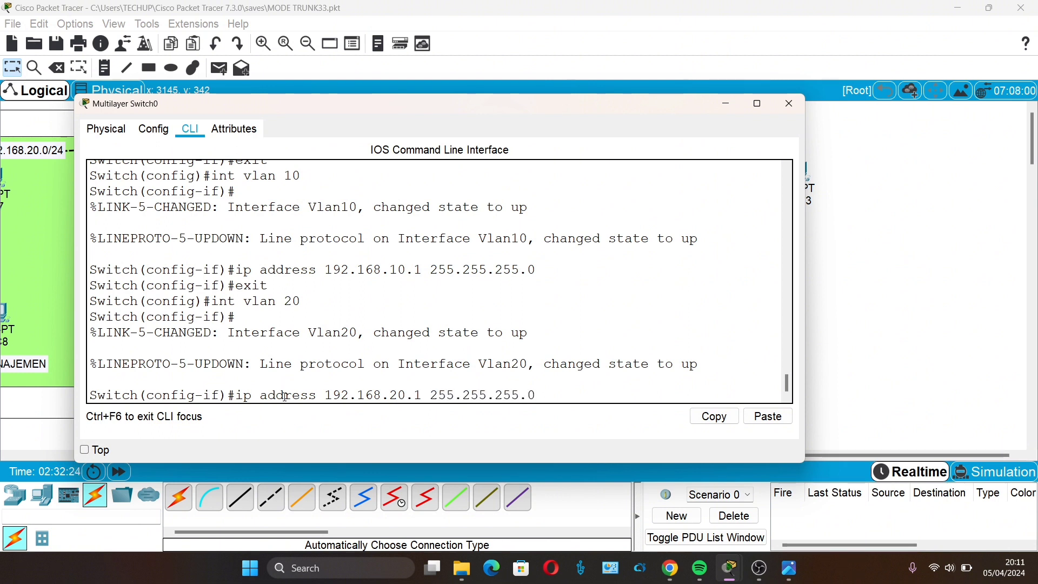
pyautogui.press('Return')
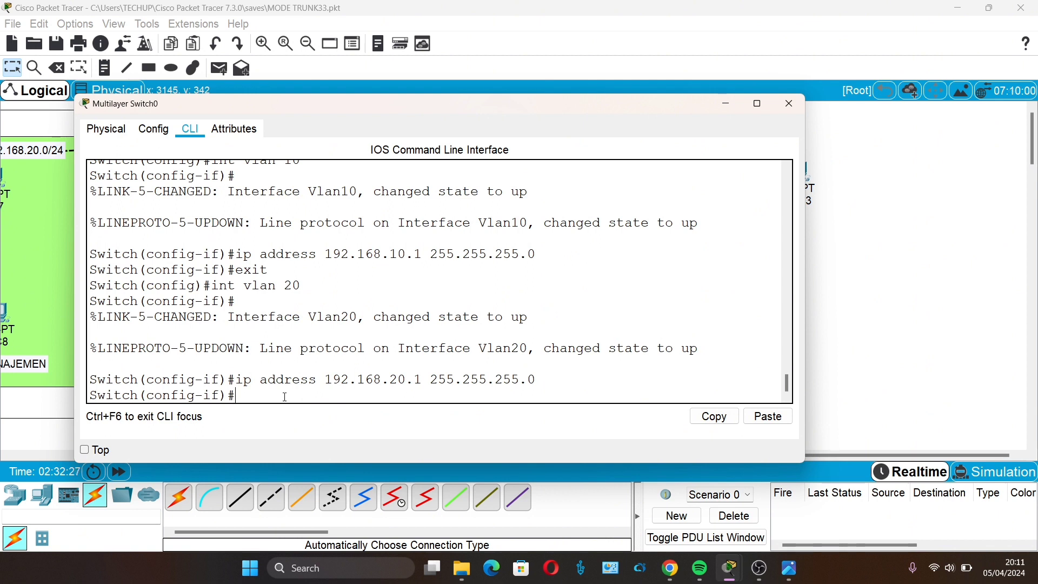
# Switch to interface VLAN 1 and assign it the IP address 192.168.1.1 with mask 255.255.255.0.
pyautogui.write('int')
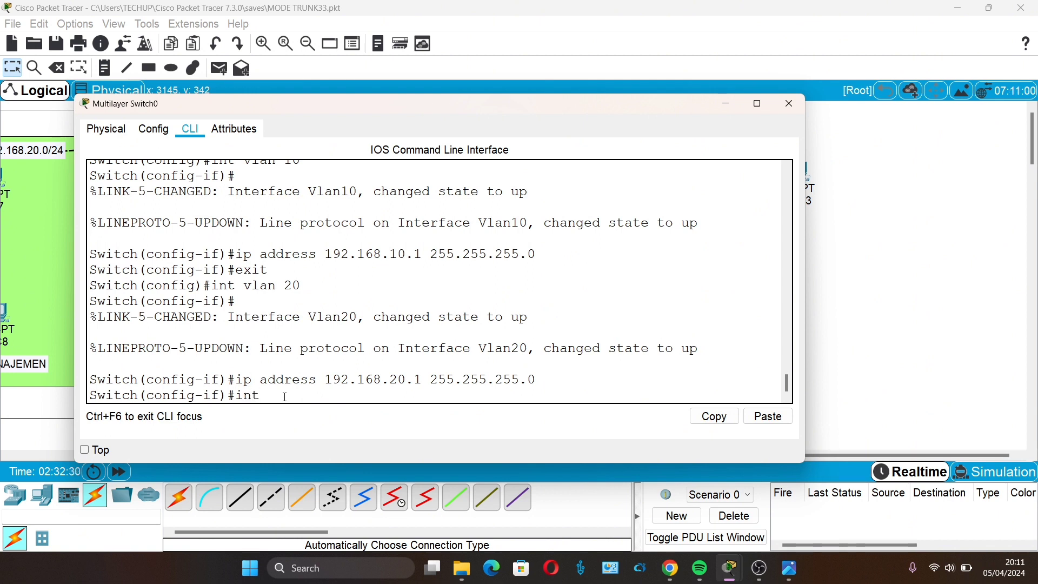
pyautogui.press('BackSpace')
pyautogui.press('BackSpace')
pyautogui.press('BackSpace')
pyautogui.press('BackSpace')
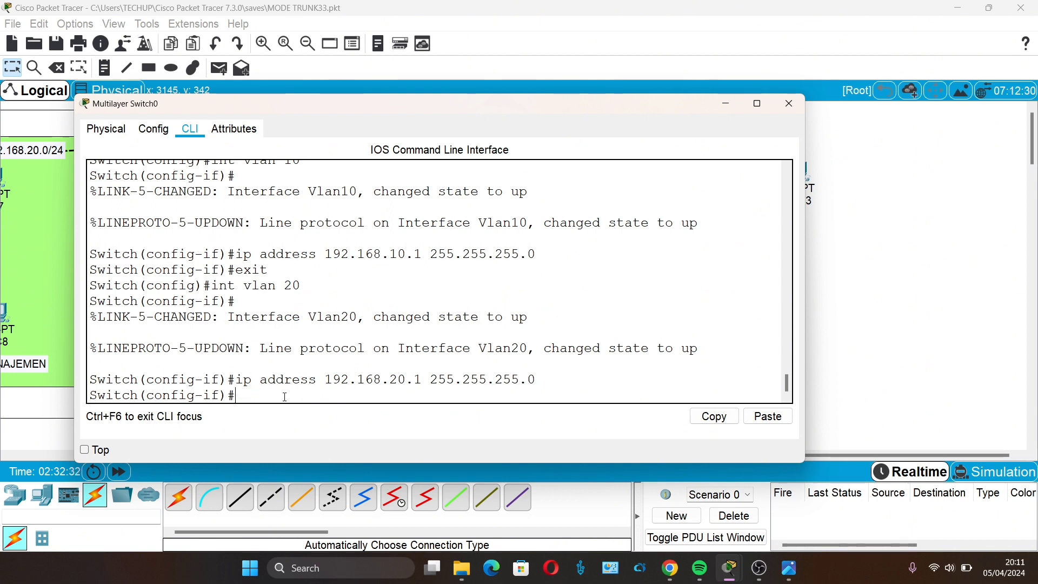
pyautogui.write('int vlan 1')
pyautogui.press('Return')
pyautogui.write('ip')
pyautogui.write('ddress')
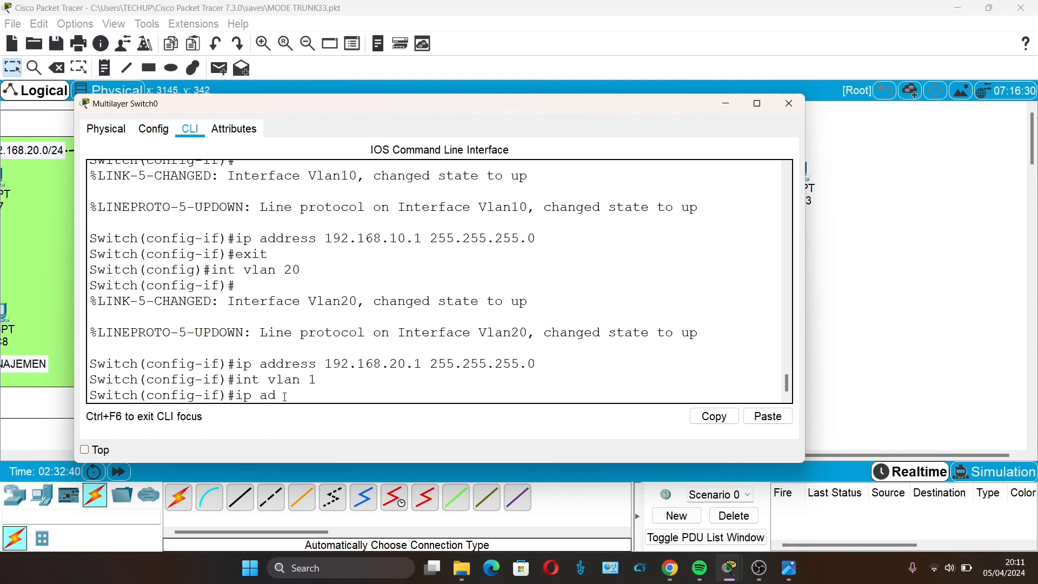
pyautogui.press('BackSpace')
pyautogui.press('BackSpace')
pyautogui.press('BackSpace')
pyautogui.write('ress 192.168.1.1 2')
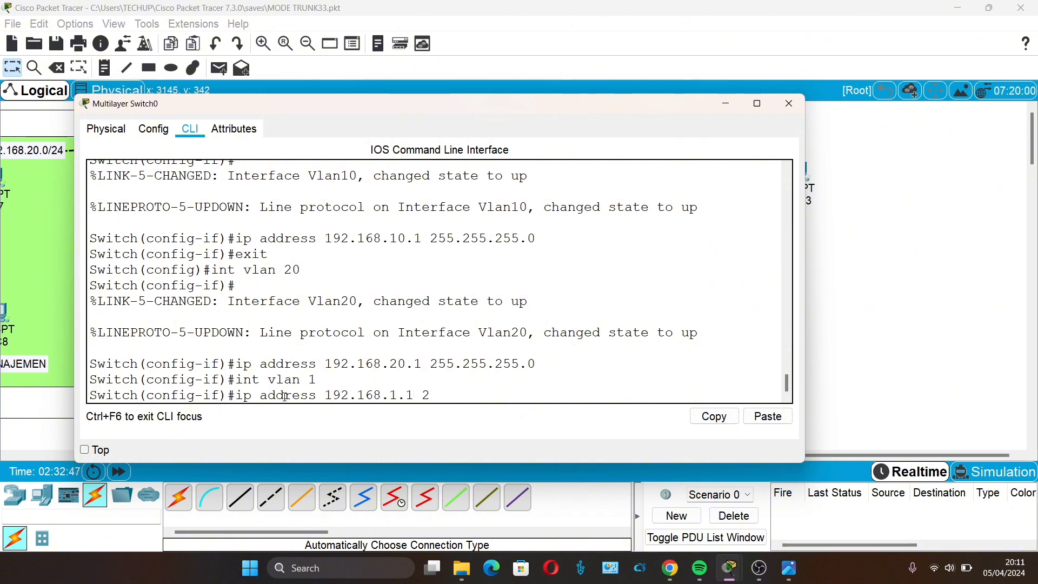
pyautogui.write('55.255.255.0')
pyautogui.press('Return')
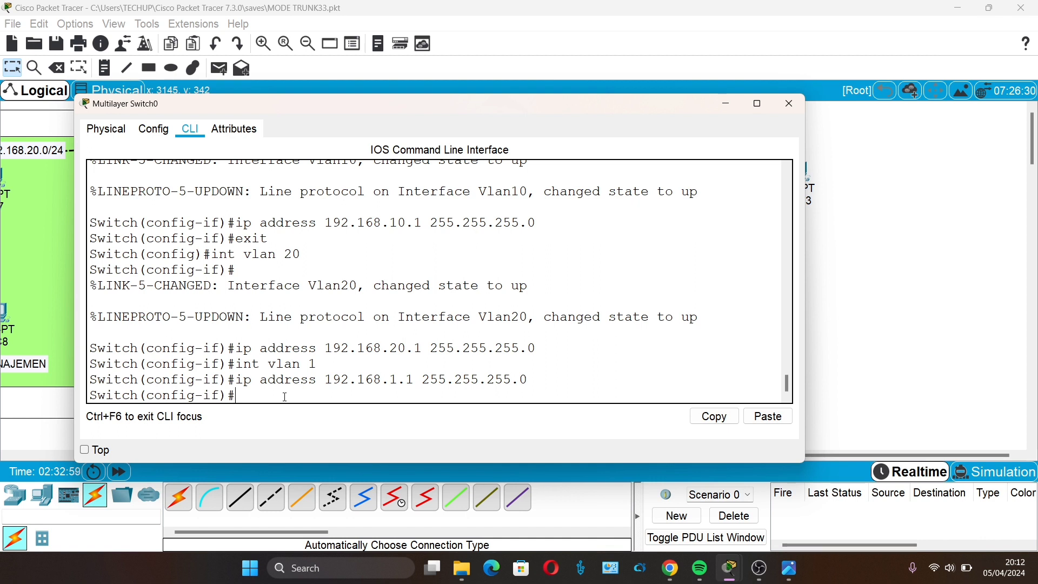
# Try do show ip vlan brief, and display the full interface IP summary with do sh ip int brief.
pyautogui.write('do show ip vlan brief')
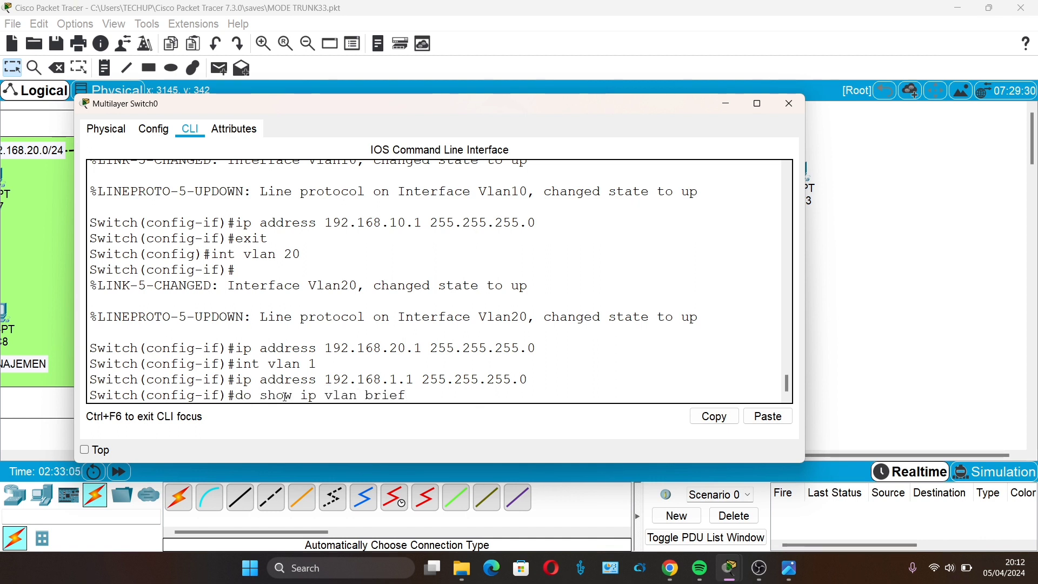
pyautogui.press('Return')
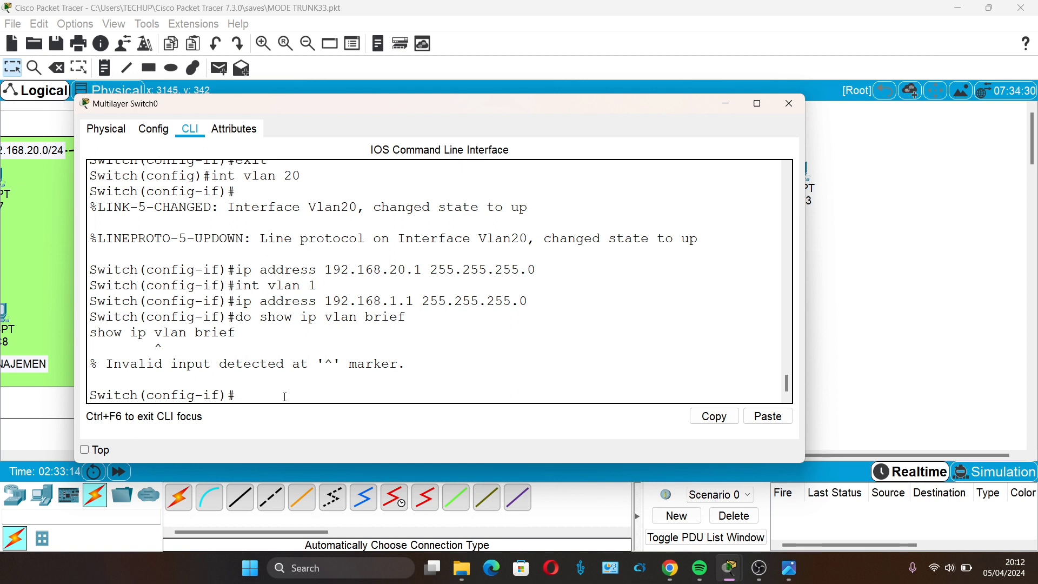
pyautogui.write('do sh ip int')
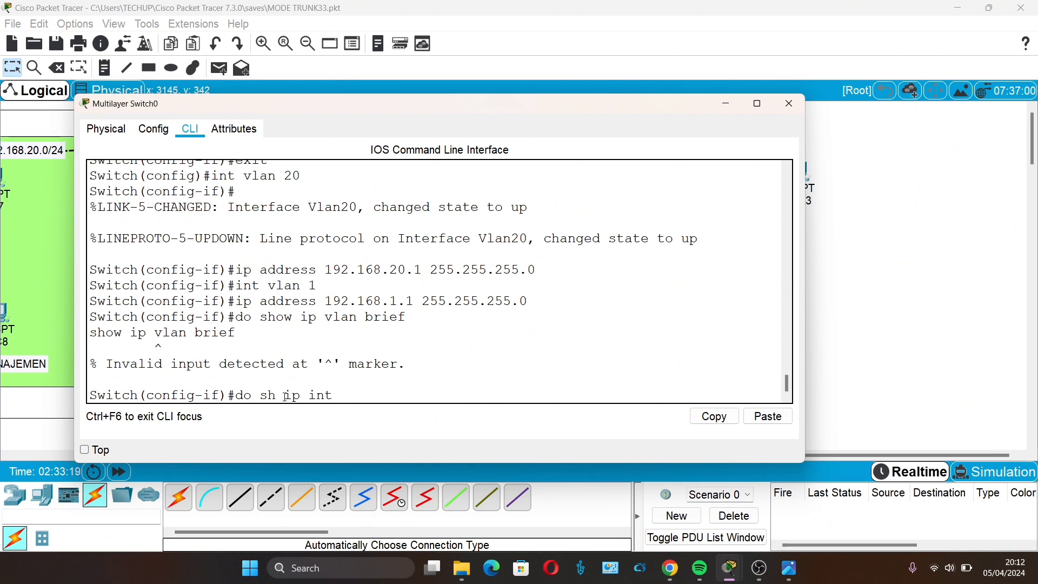
pyautogui.write(' brief')
pyautogui.press('Return')
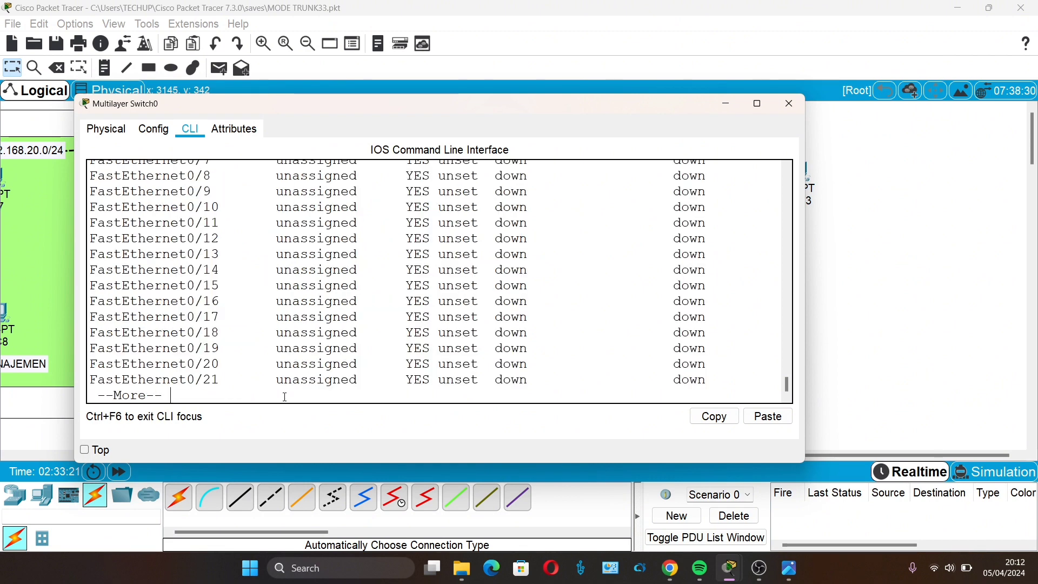
pyautogui.press('space')
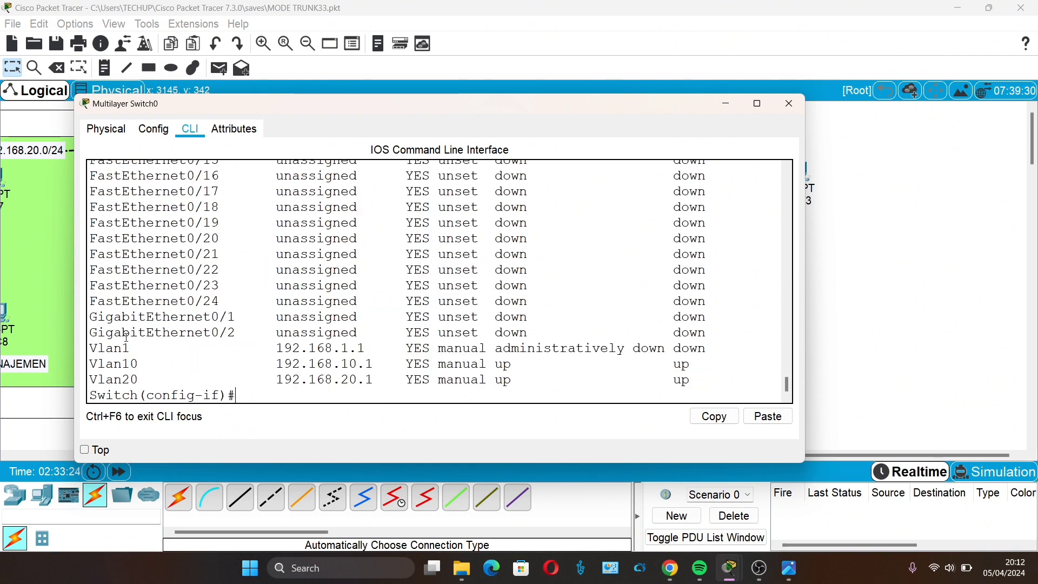
# Examine the IP addresses of Vlan1, Vlan10 and Vlan20 in the summary and the status of Vlan1.
pyautogui.moveTo(94, 351); pyautogui.dragTo(382, 380)
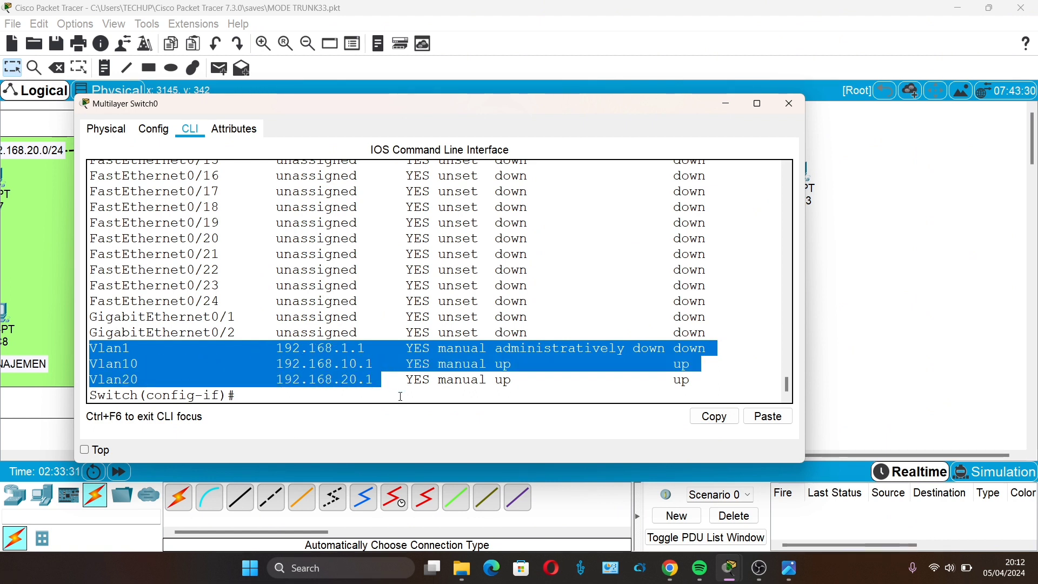
pyautogui.click(401, 396)
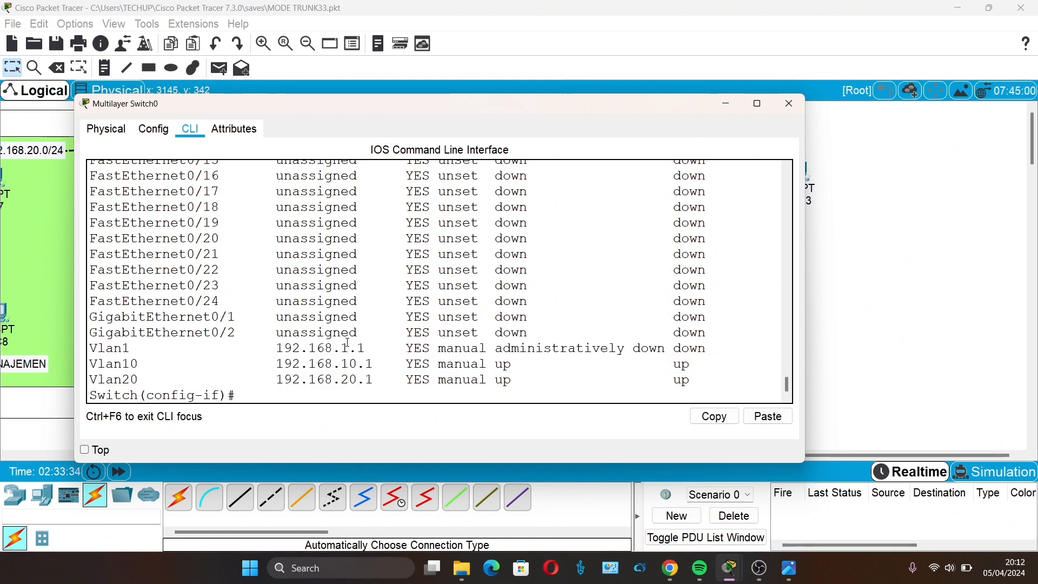
pyautogui.moveTo(495, 349); pyautogui.dragTo(720, 346)
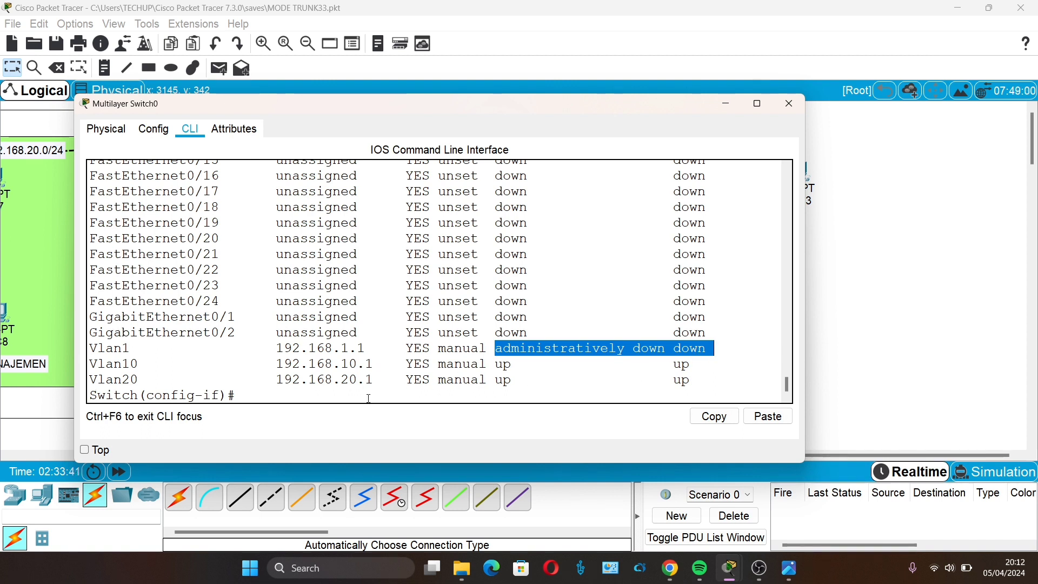
# Enable interface VLAN 1 with no shutdown.
pyautogui.click(315, 398)
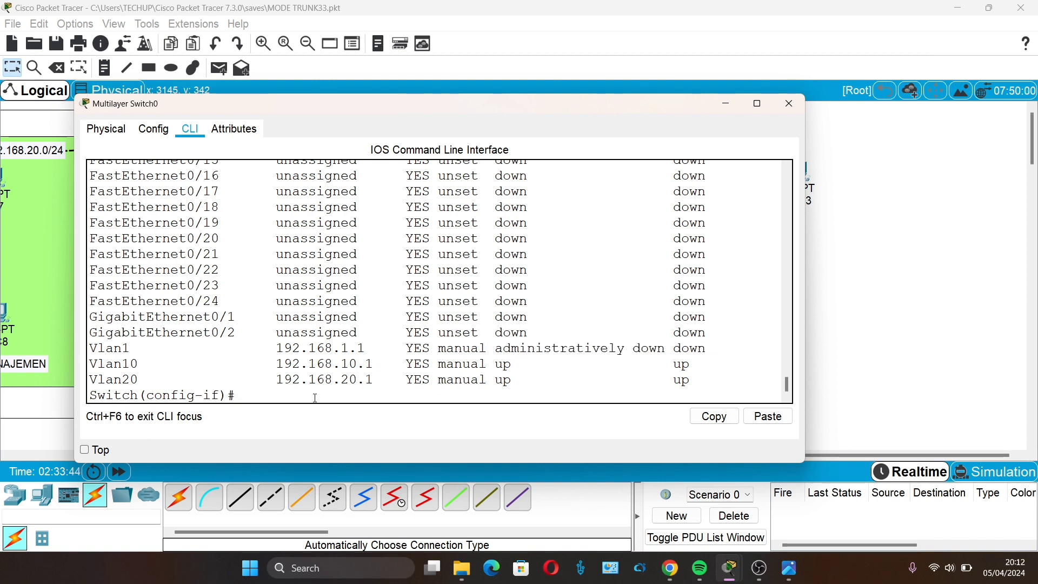
pyautogui.write('int vlan 1')
pyautogui.press('Return')
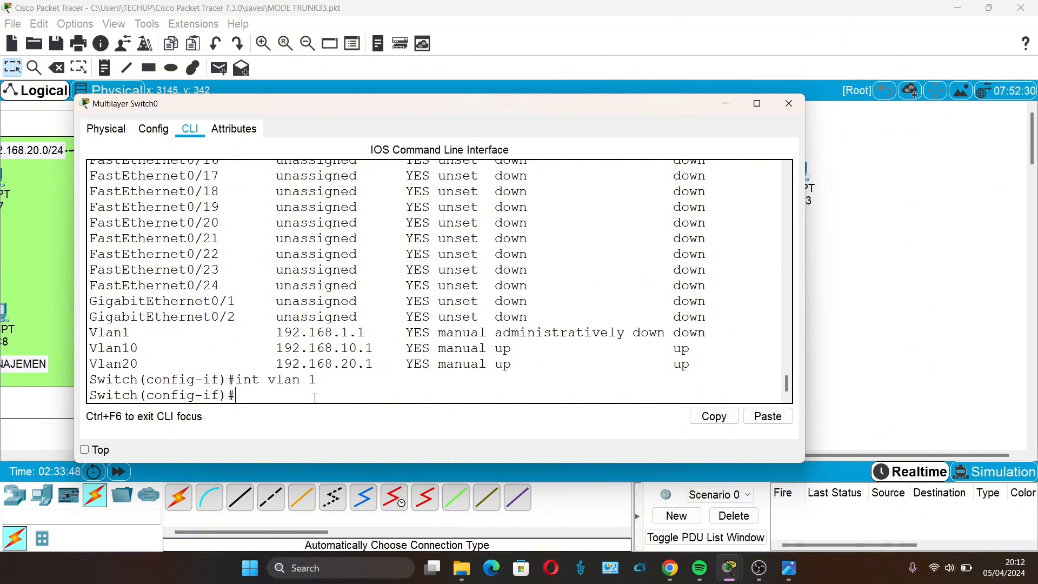
pyautogui.write('no shutdown')
pyautogui.press('Return')
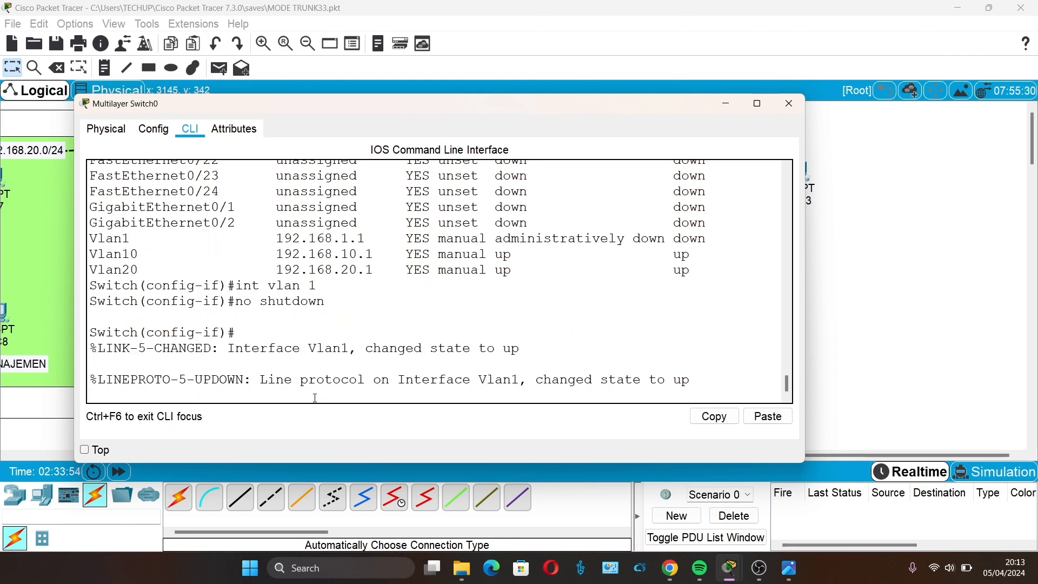
# Display the interface IP summary again with do sh ip int brief and examine the status of Vlan1.
pyautogui.press('Up')
pyautogui.press('Up')
pyautogui.press('Up')
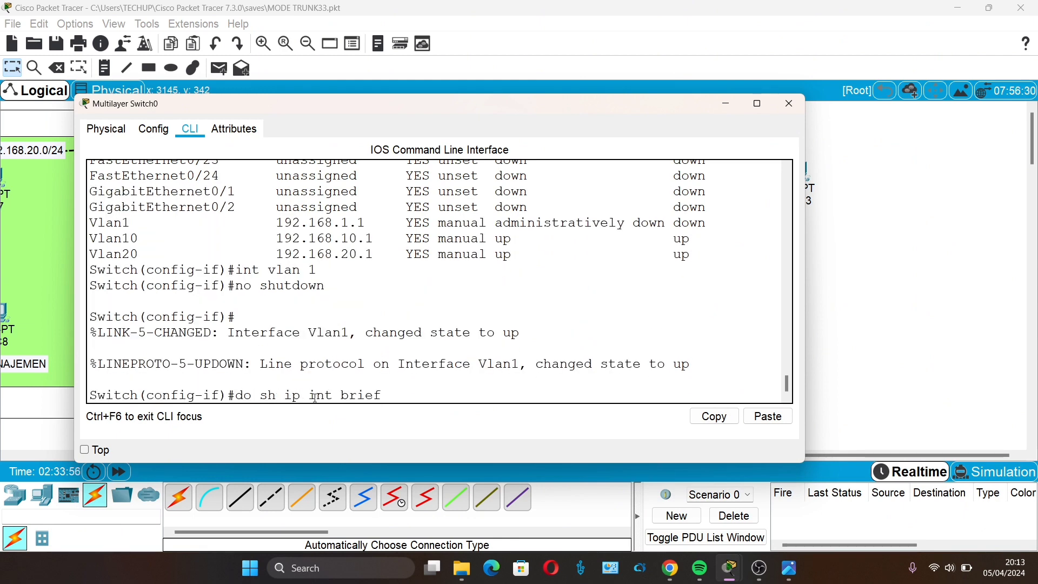
pyautogui.press('Return')
pyautogui.press('space')
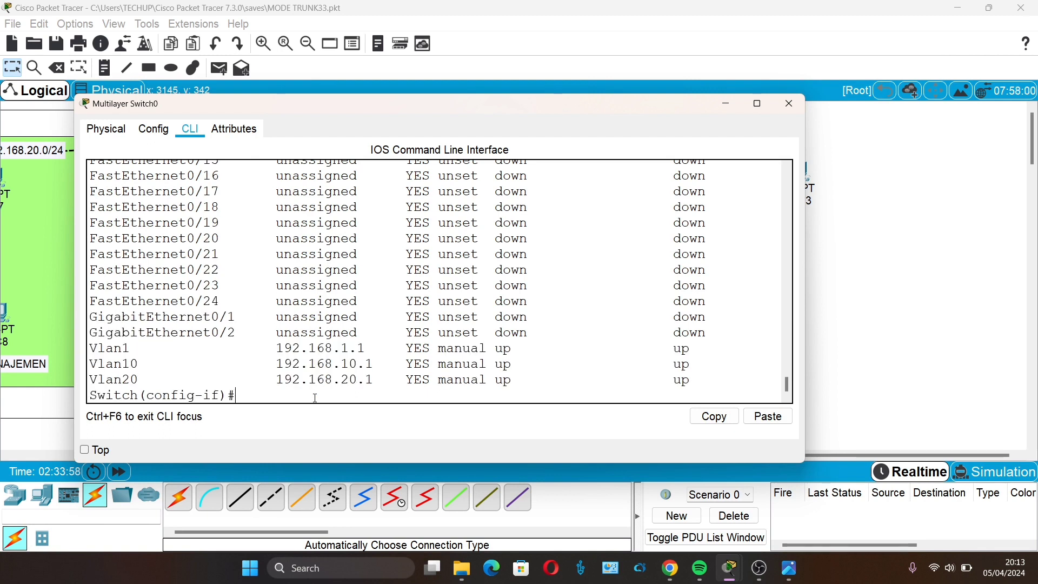
pyautogui.moveTo(114, 349); pyautogui.dragTo(183, 350)
pyautogui.moveTo(406, 347); pyautogui.dragTo(521, 348)
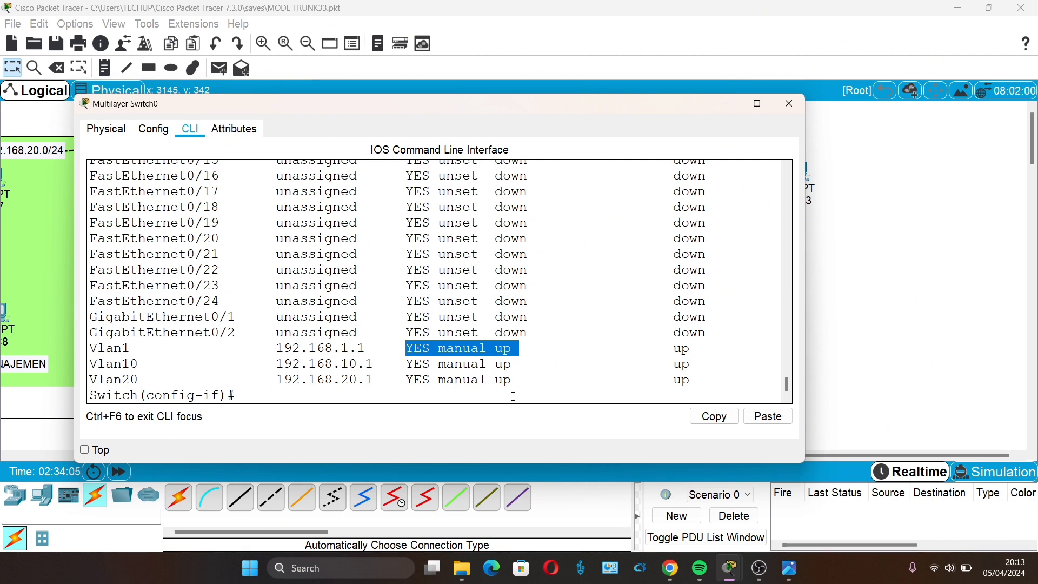
pyautogui.click(512, 396)
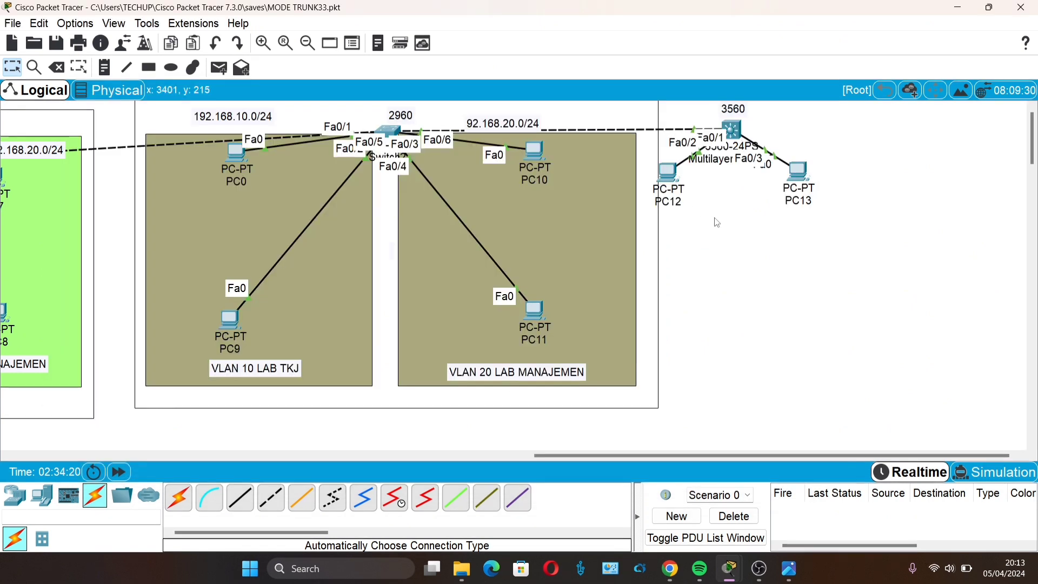
# Set PC12's default gateway to 192.68.10.1 in its IP configuration.
pyautogui.click(669, 173)
pyautogui.click(568, 247)
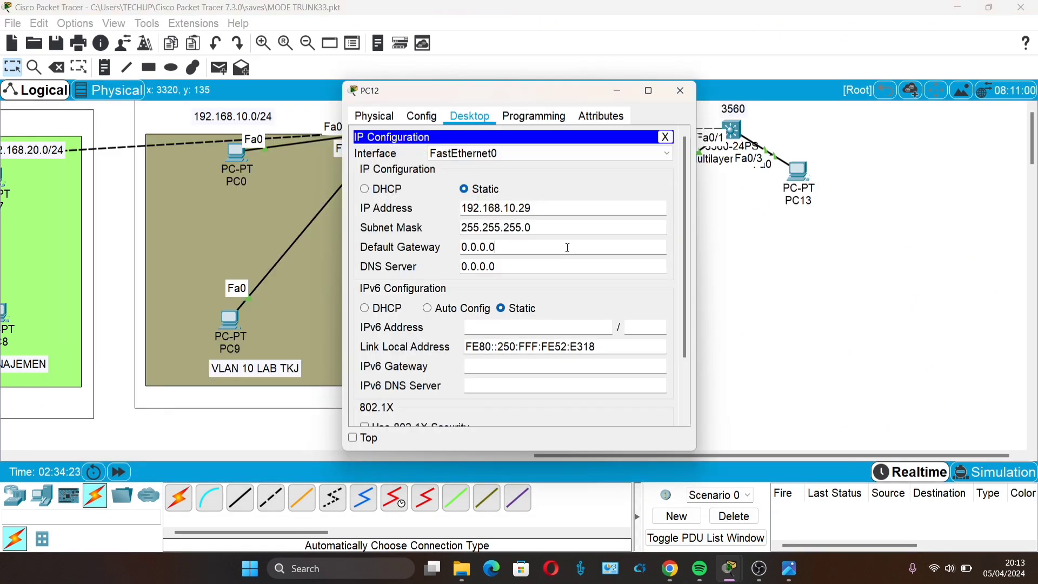
pyautogui.press('BackSpace')
pyautogui.press('BackSpace')
pyautogui.press('BackSpace')
pyautogui.press('BackSpace')
pyautogui.press('BackSpace')
pyautogui.press('BackSpace')
pyautogui.press('BackSpace')
pyautogui.write('19')
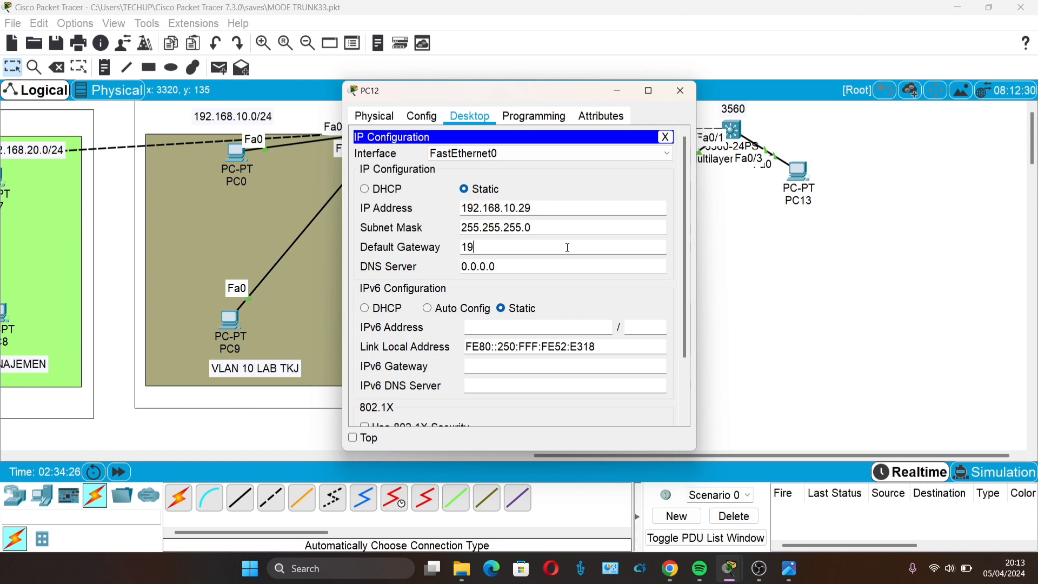
pyautogui.write('2.68.10.1')
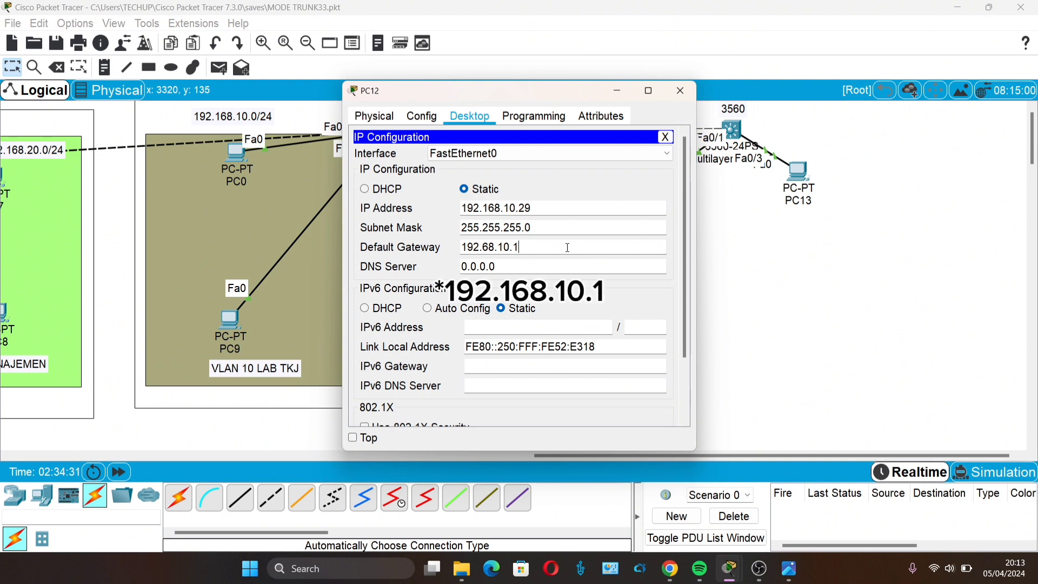
pyautogui.click(891, 244)
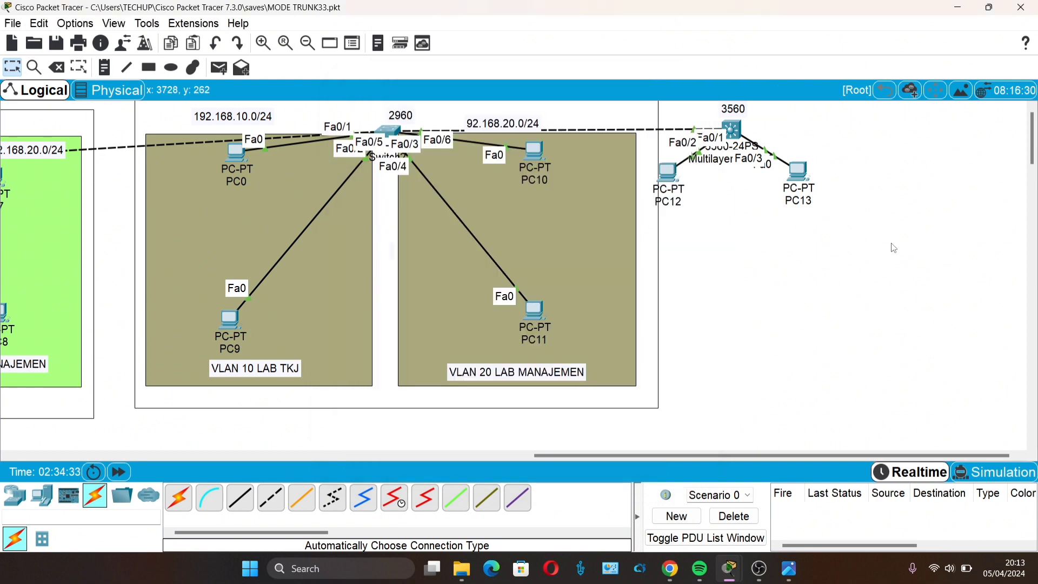
# Set PC13's default gateway to 192.168.20.1 in its IP configuration.
pyautogui.click(799, 171)
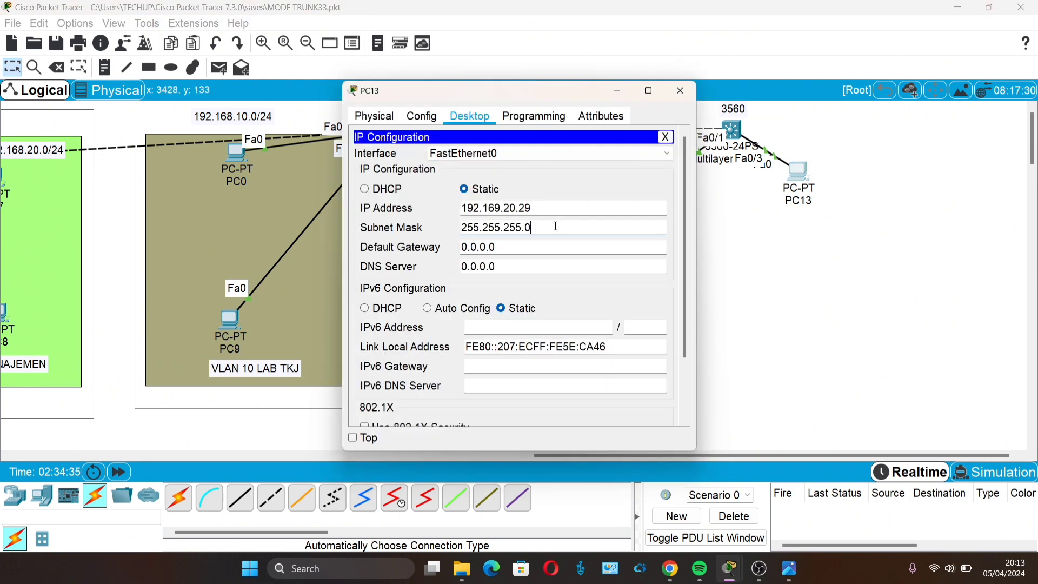
pyautogui.click(552, 247)
pyautogui.press('BackSpace')
pyautogui.press('BackSpace')
pyautogui.press('BackSpace')
pyautogui.press('BackSpace')
pyautogui.press('BackSpace')
pyautogui.press('BackSpace')
pyautogui.press('BackSpace')
pyautogui.write('192.168.2')
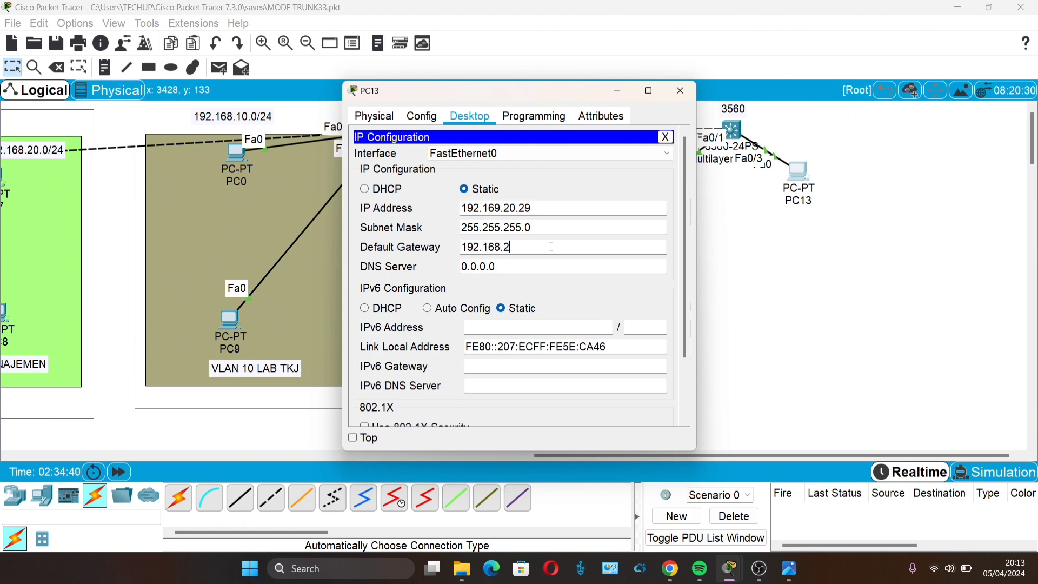
pyautogui.write('0.1')
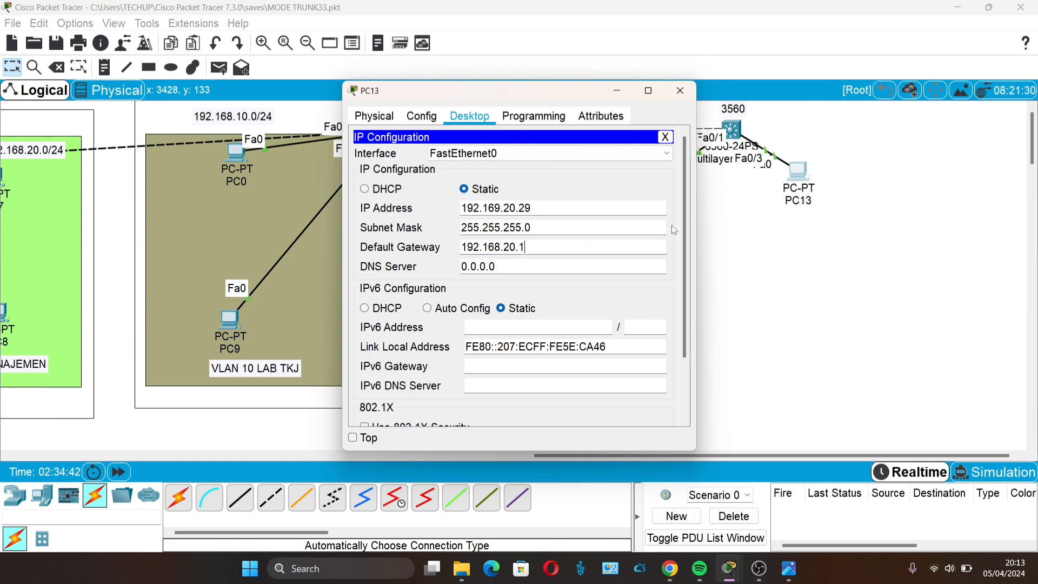
pyautogui.click(738, 250)
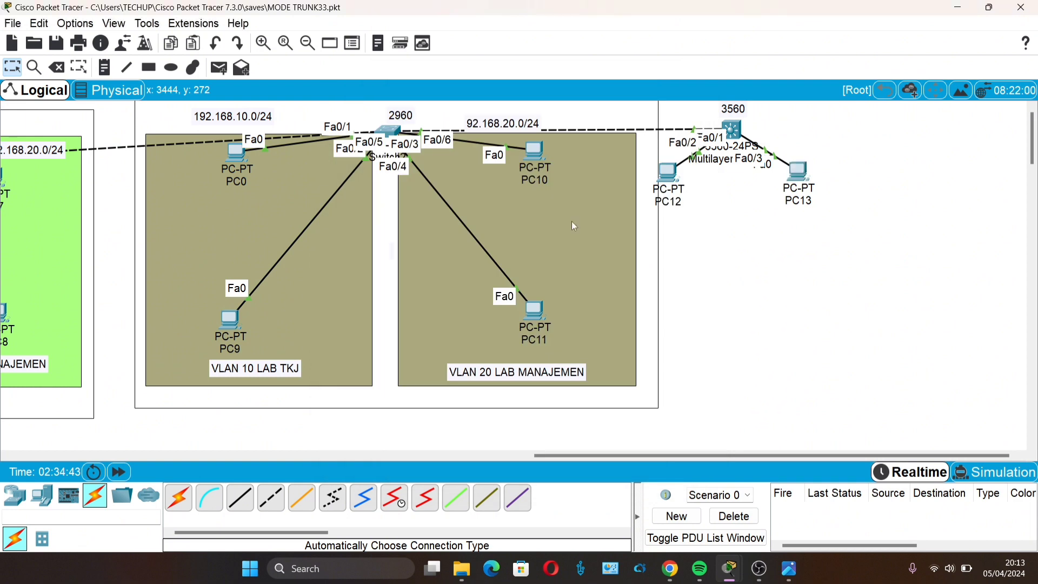
# Open PC0's IP configuration, set its default gateway to 192.168.10.1 and close the device window.
pyautogui.click(235, 156)
pyautogui.click(469, 116)
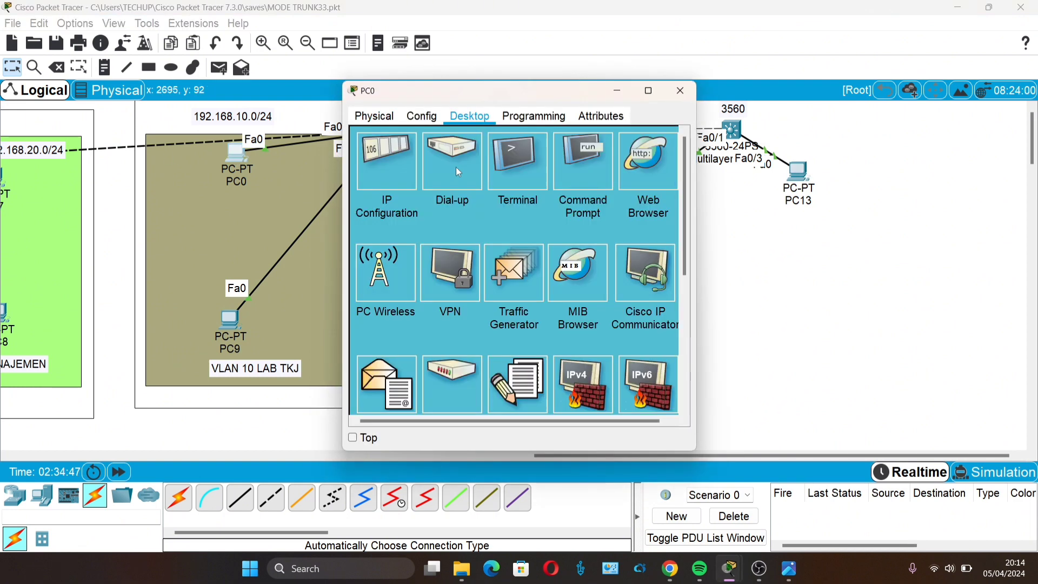
pyautogui.click(377, 157)
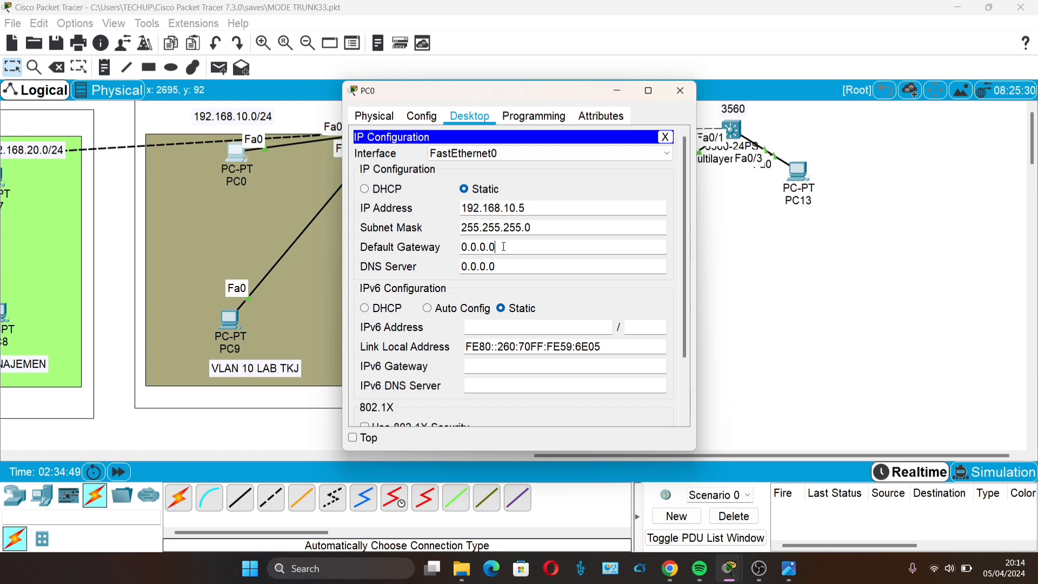
pyautogui.press('BackSpace')
pyautogui.press('BackSpace')
pyautogui.press('BackSpace')
pyautogui.press('BackSpace')
pyautogui.press('BackSpace')
pyautogui.press('BackSpace')
pyautogui.press('BackSpace')
pyautogui.write('192.17')
pyautogui.press('BackSpace')
pyautogui.write('68.10.1')
pyautogui.click(680, 90)
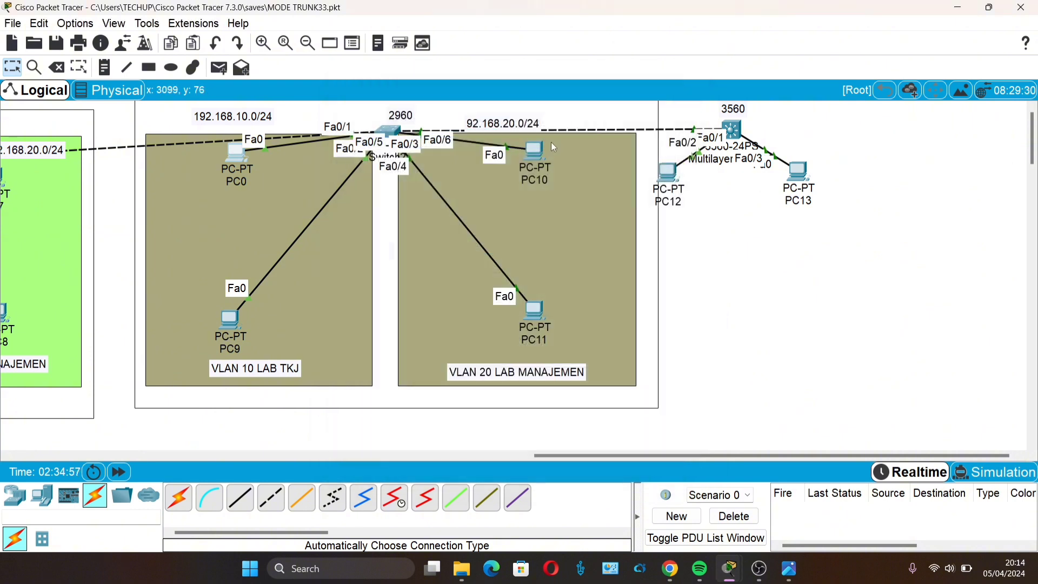
# Open PC10's IP configuration, set its default gateway to 192.168.20.1 and close the device window.
pyautogui.click(535, 151)
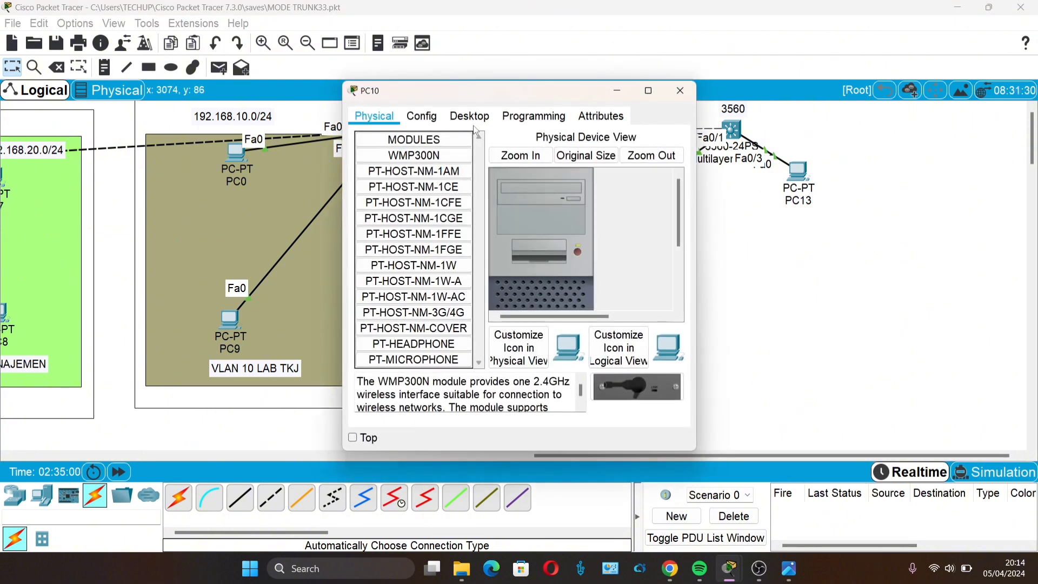
pyautogui.click(470, 116)
pyautogui.click(401, 173)
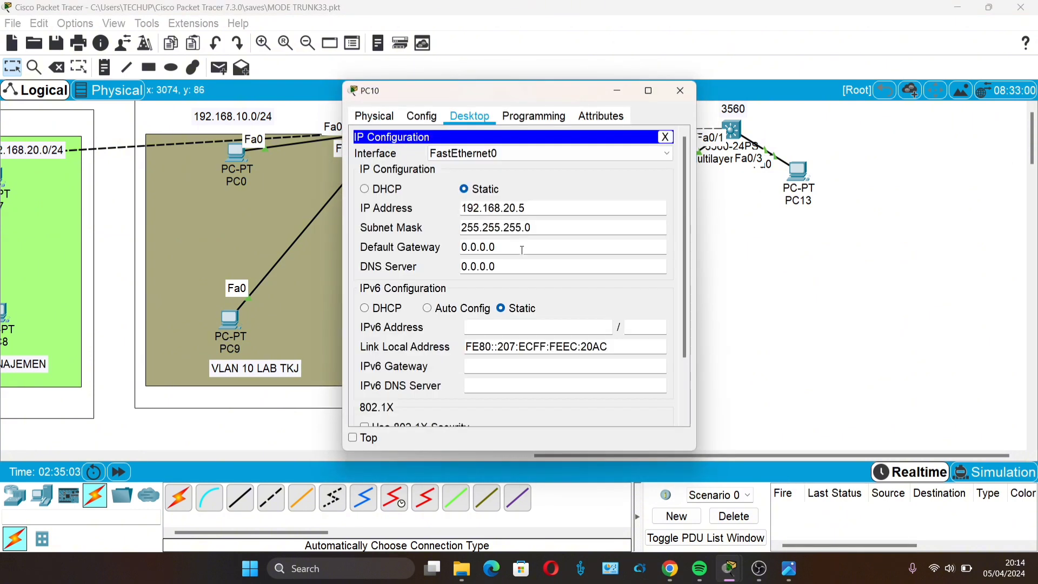
pyautogui.click(522, 249)
pyautogui.press('BackSpace')
pyautogui.press('BackSpace')
pyautogui.press('BackSpace')
pyautogui.press('BackSpace')
pyautogui.press('BackSpace')
pyautogui.press('BackSpace')
pyautogui.press('BackSpace')
pyautogui.write('192.168.20.1')
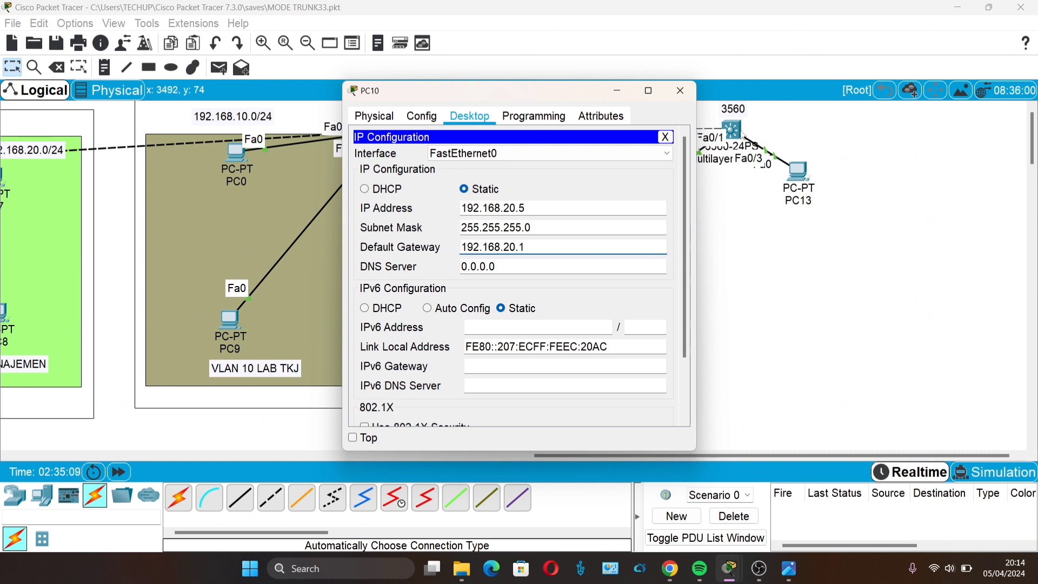
pyautogui.click(680, 91)
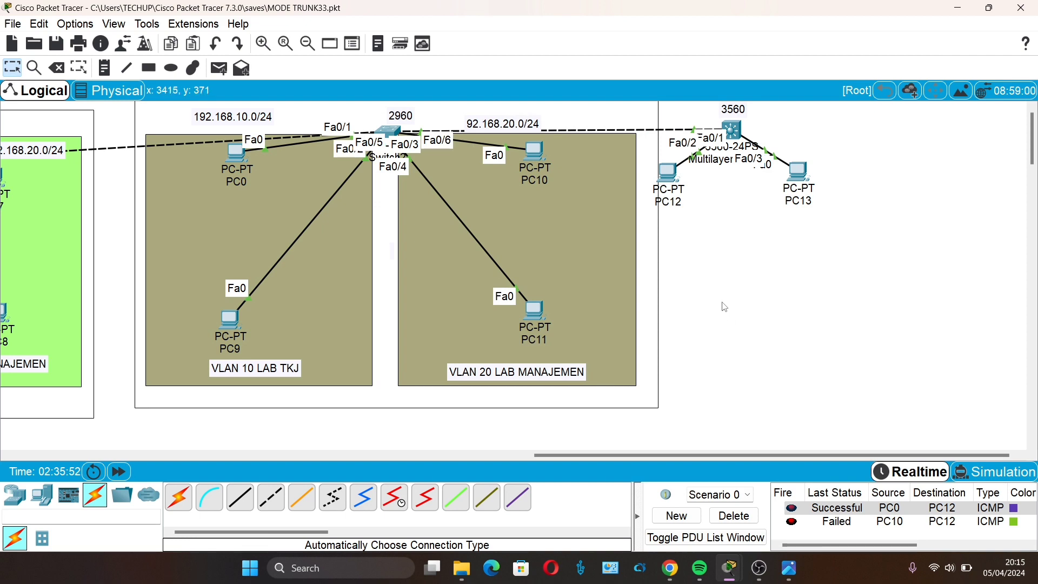
# Leave configuration mode on the 3560 multilayer switch with end and examine its routing table using show ip route.
pyautogui.click(732, 130)
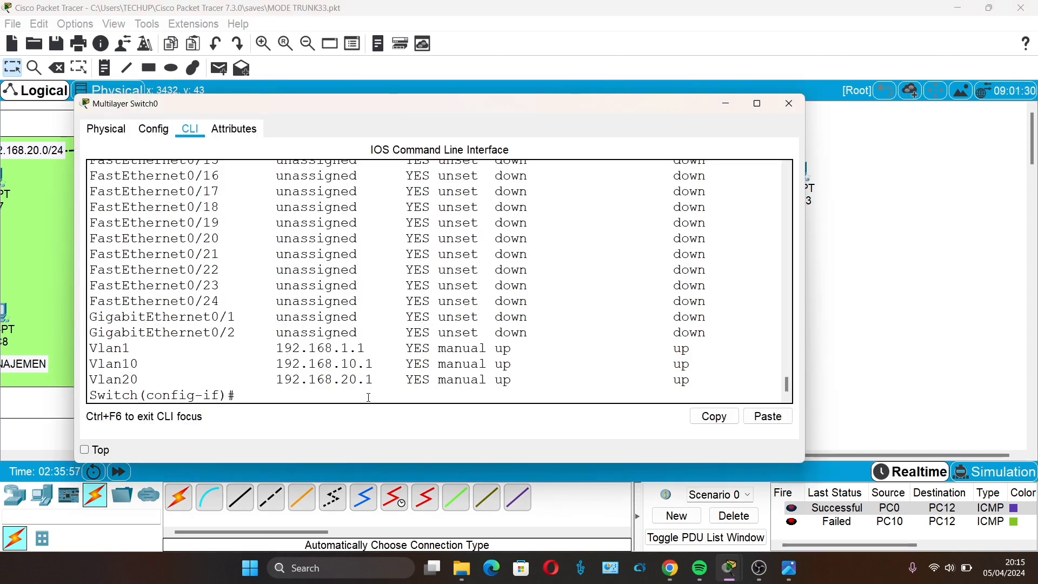
pyautogui.write('end')
pyautogui.press('Return')
pyautogui.press('Return')
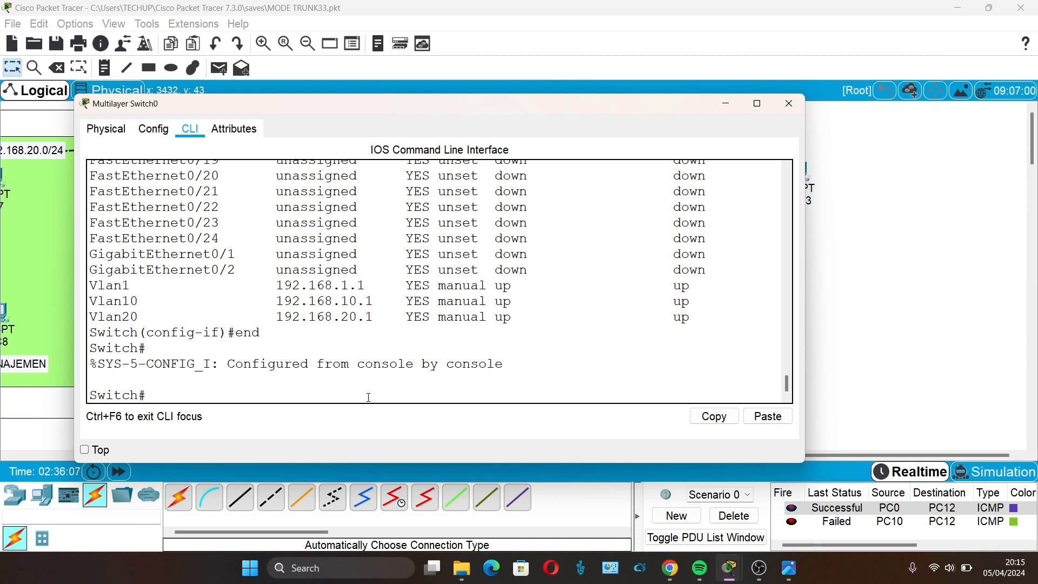
pyautogui.write('show ip r')
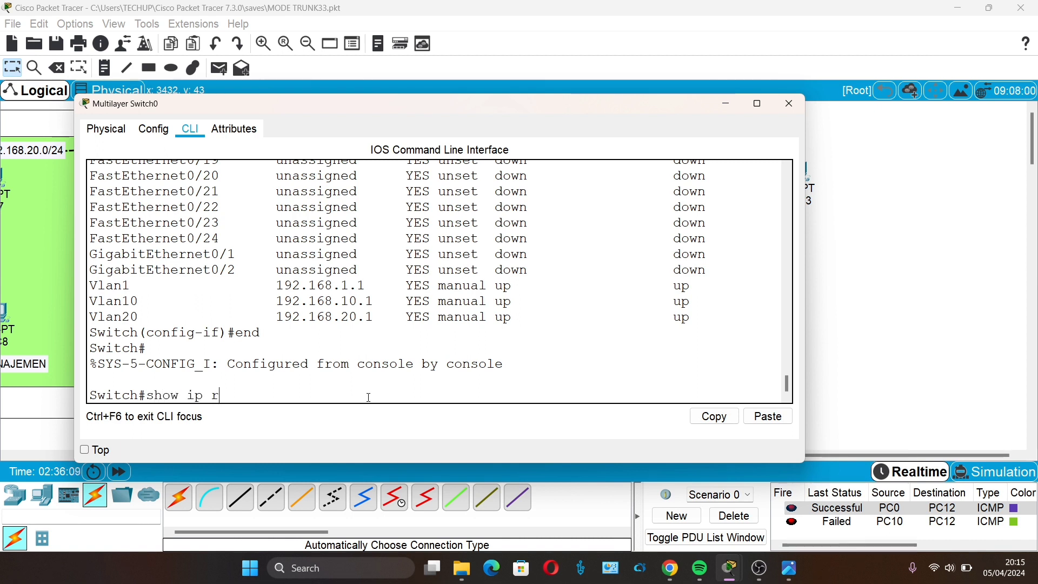
pyautogui.write('oute')
pyautogui.press('Return')
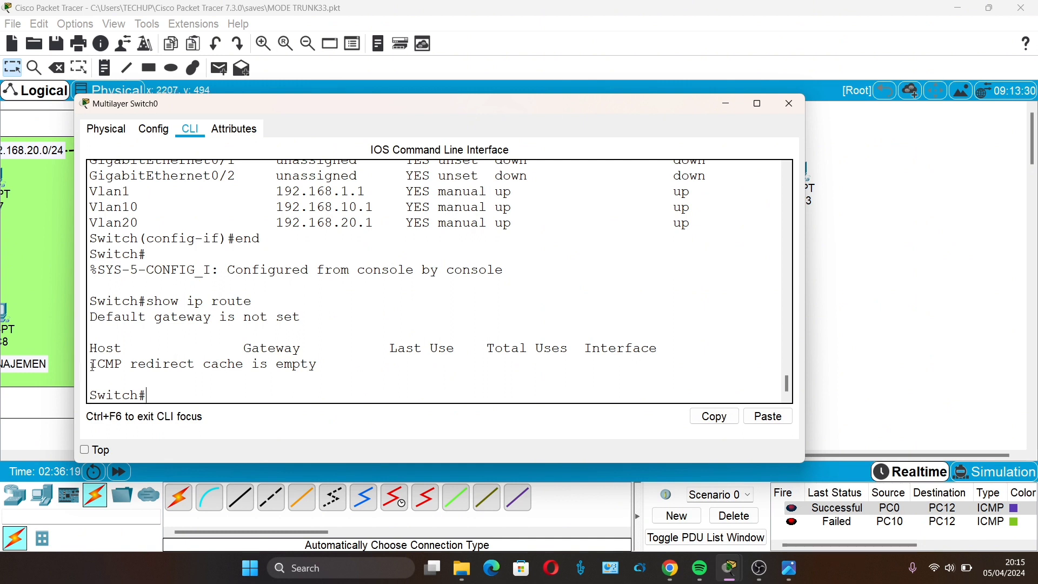
pyautogui.moveTo(90, 362); pyautogui.dragTo(263, 382)
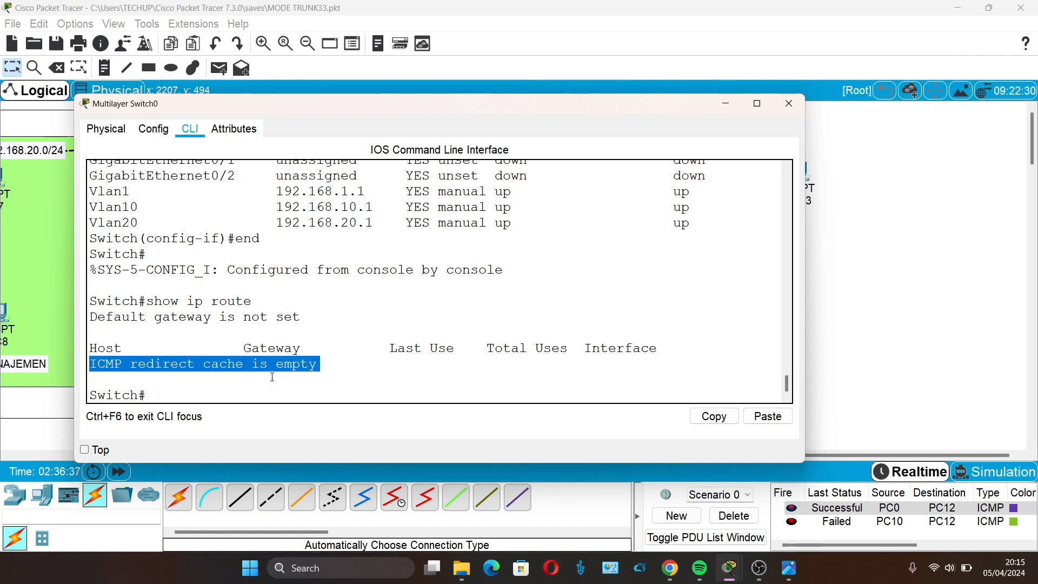
pyautogui.click(233, 393)
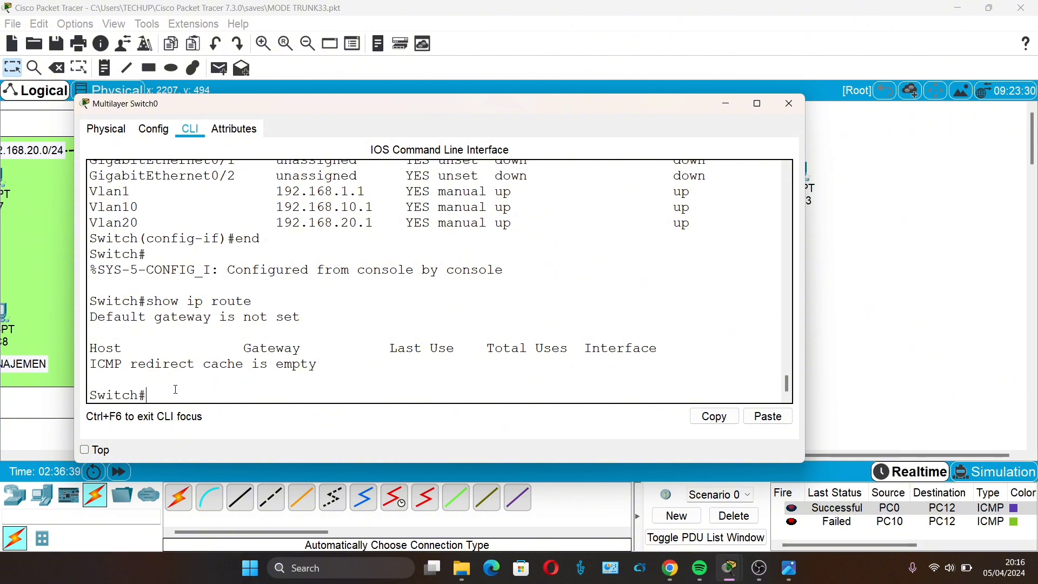
# Enter global configuration mode with conf t and enable IP routing on the multilayer switch with ip routing.
pyautogui.write('conf t')
pyautogui.press('Return')
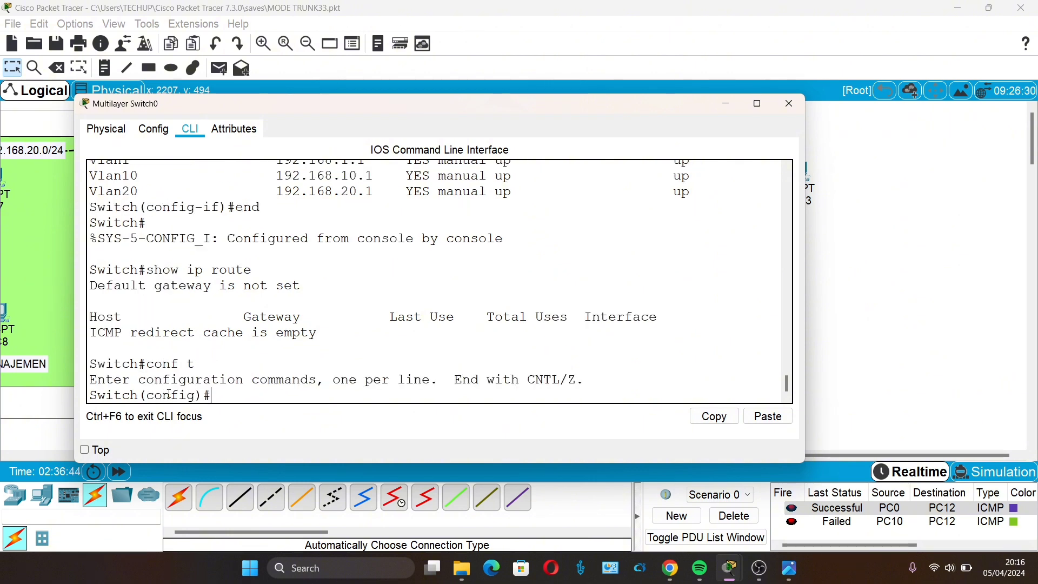
pyautogui.write('ip routin')
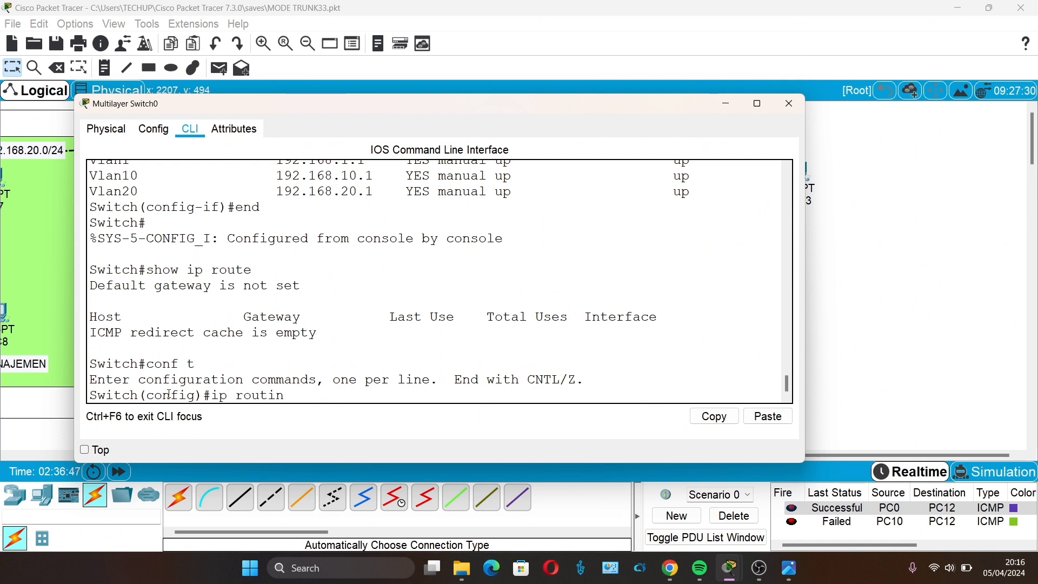
pyautogui.write('g')
pyautogui.press('Return')
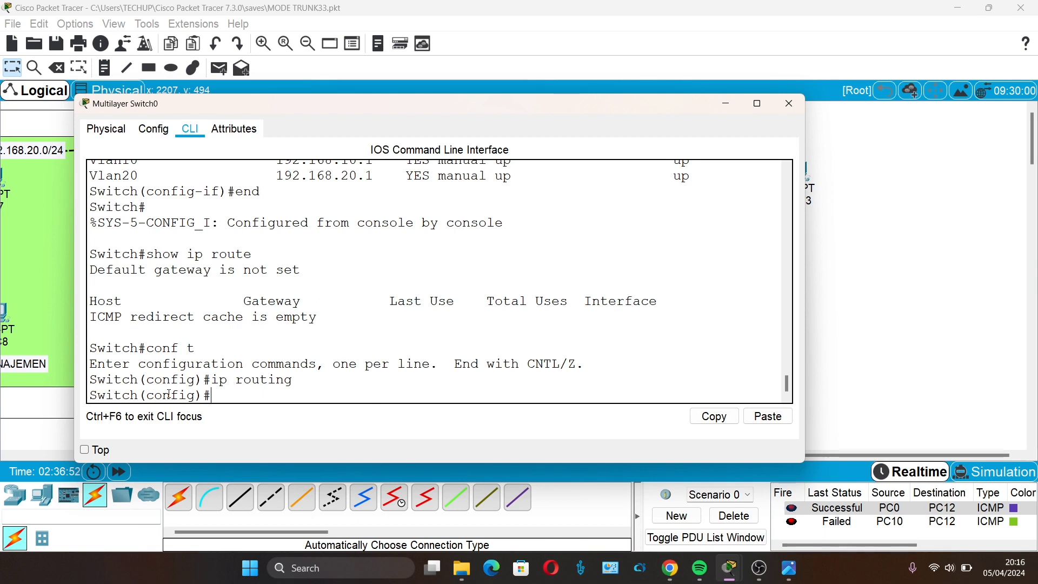
# Display the routing table with do show ip route and examine the route entries for the VLAN networks.
pyautogui.write('do show ip route')
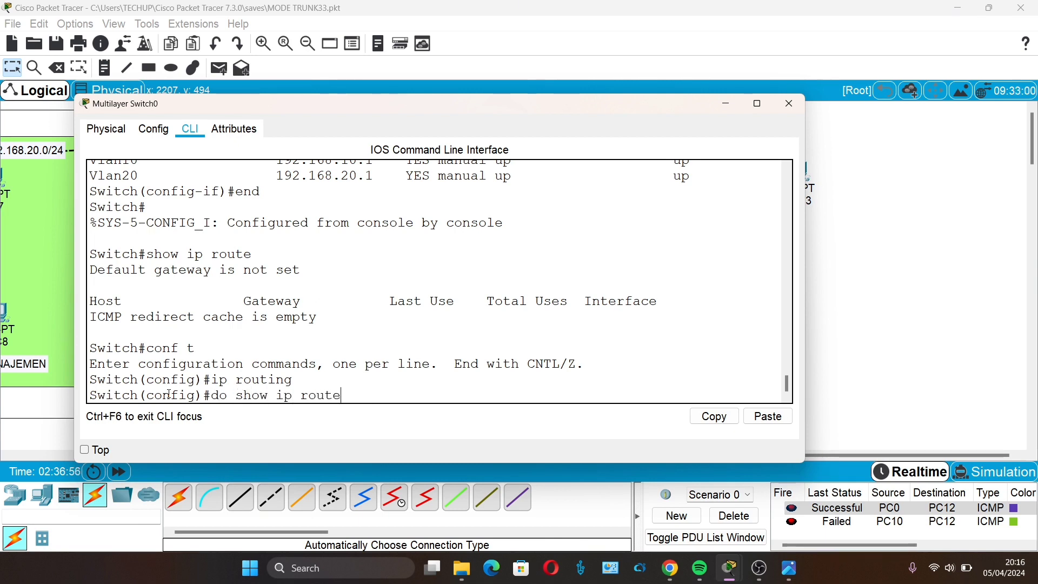
pyautogui.press('Return')
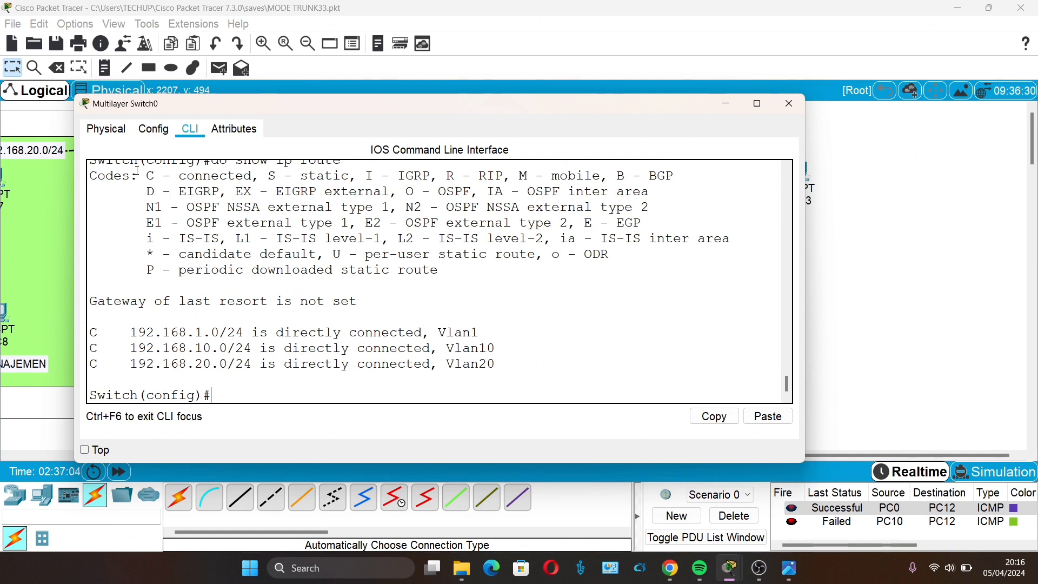
pyautogui.moveTo(137, 171); pyautogui.dragTo(488, 382)
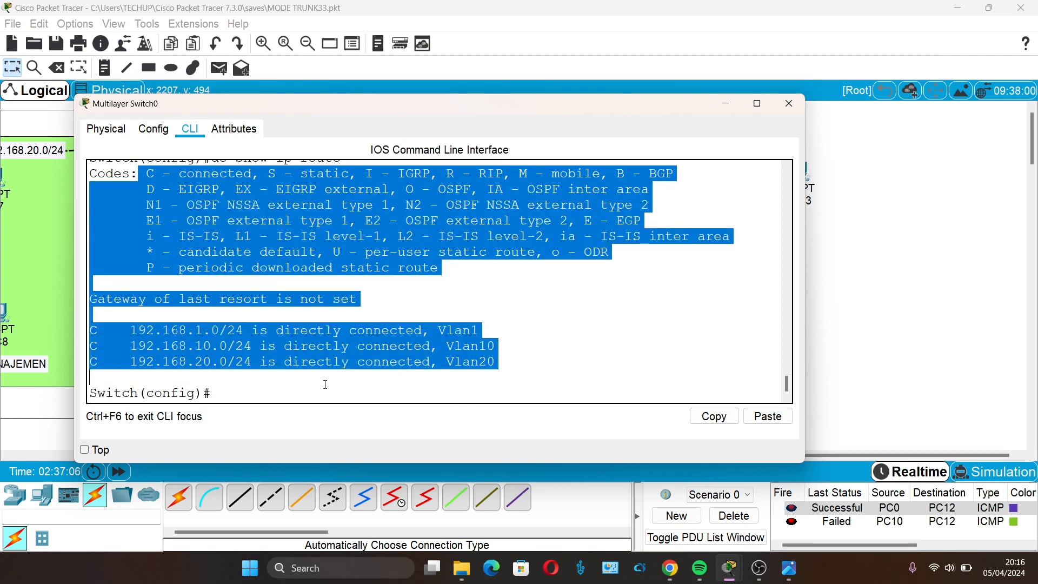
pyautogui.click(325, 384)
pyautogui.moveTo(130, 328); pyautogui.dragTo(387, 382)
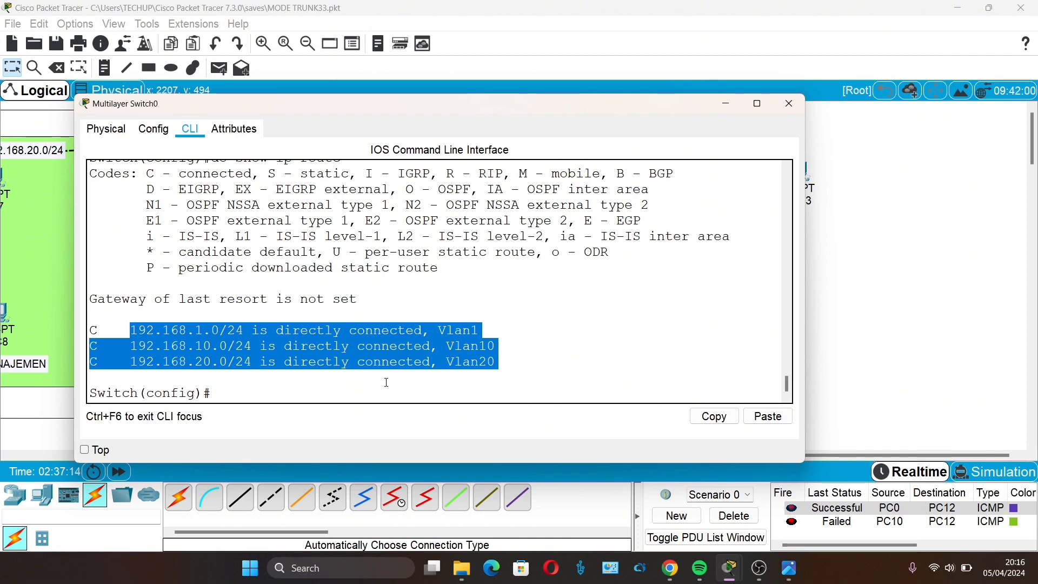
pyautogui.click(870, 266)
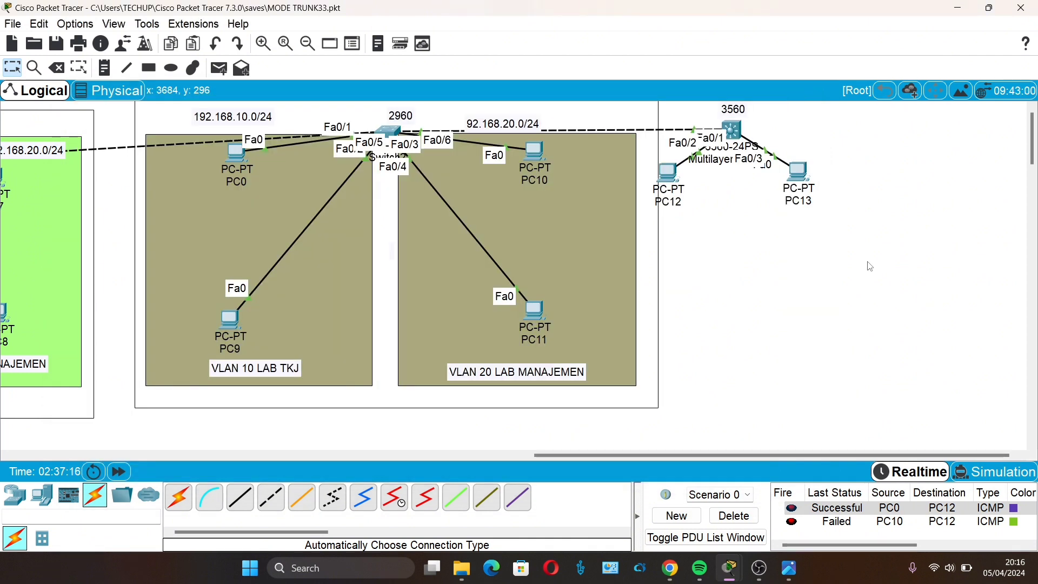
# Clear Scenario 0's test results and send a simple PDU from PC10 to PC12 to test connectivity between the networks.
pyautogui.click(736, 516)
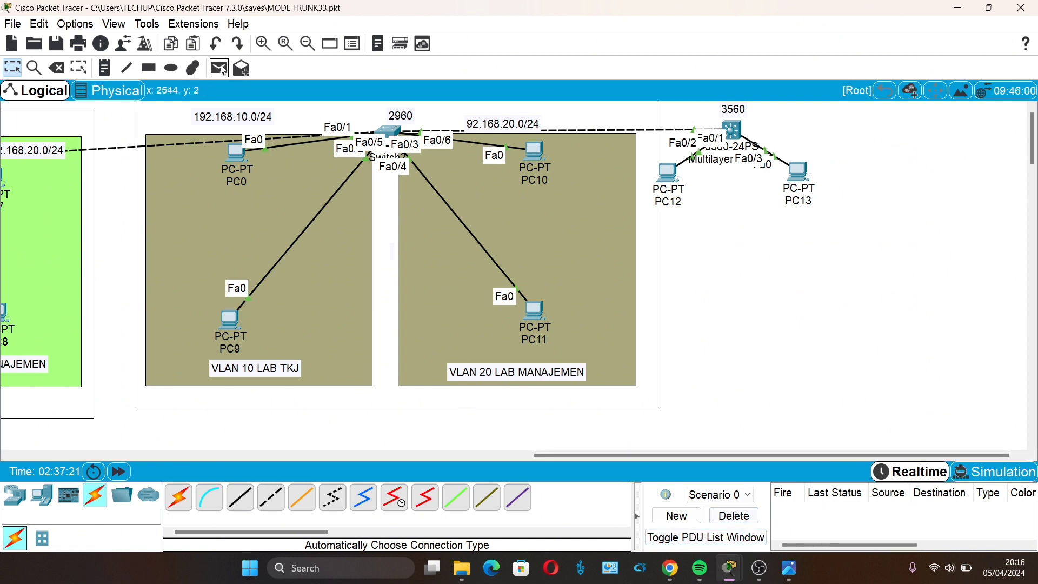
pyautogui.click(221, 69)
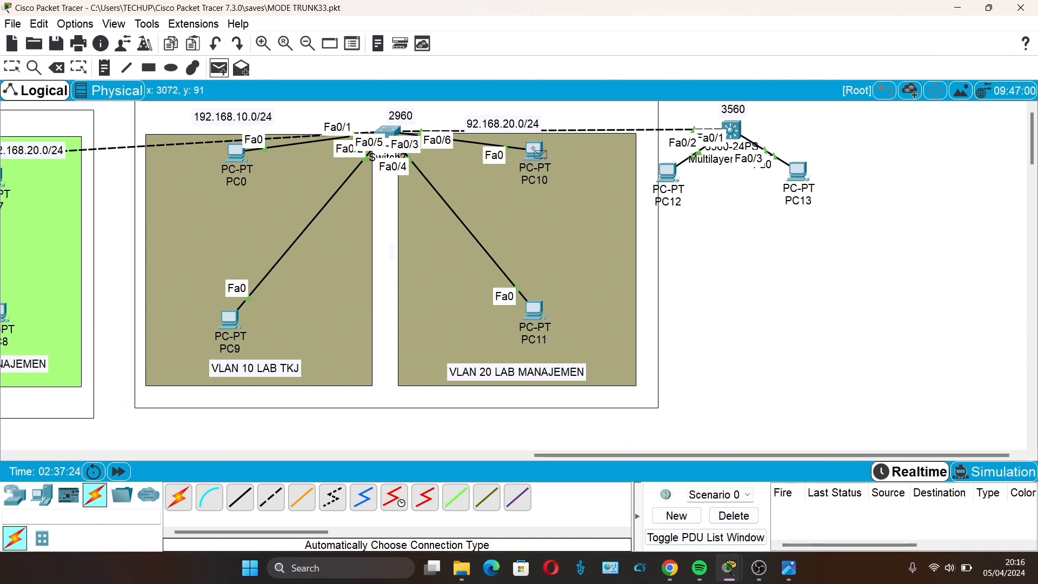
pyautogui.click(537, 152)
pyautogui.click(673, 174)
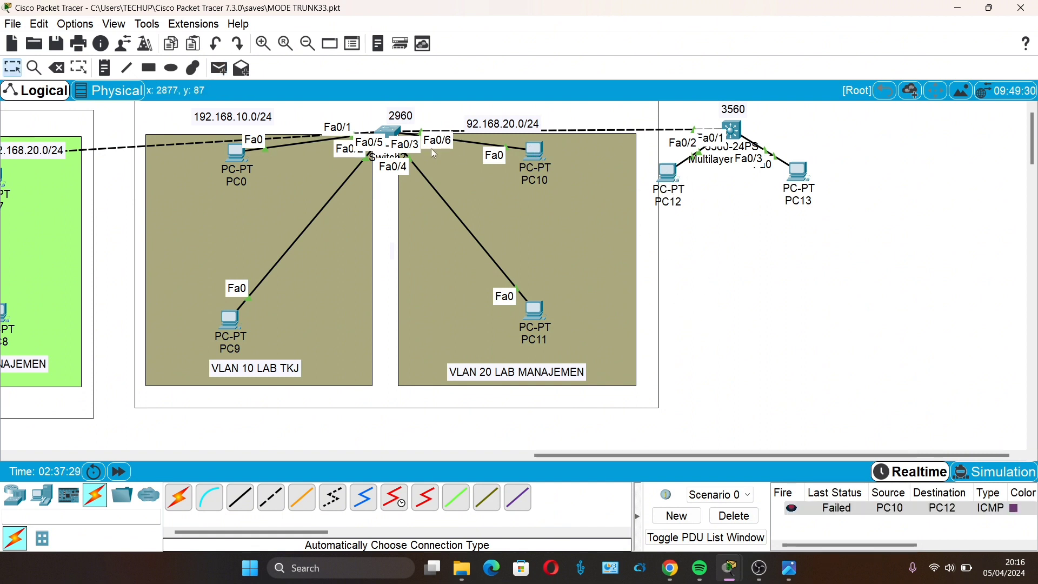
pyautogui.click(219, 69)
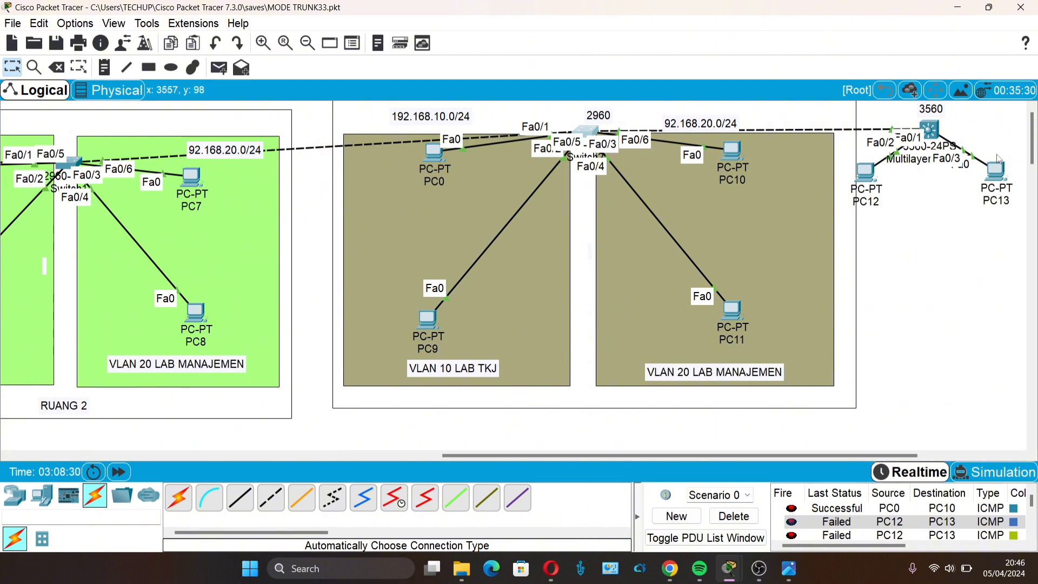
# Review the PDU test entries in Scenario 0 and delete the scenario's results.
pyautogui.scroll(-2, 866, 522)
pyautogui.scroll(3, 866, 522)
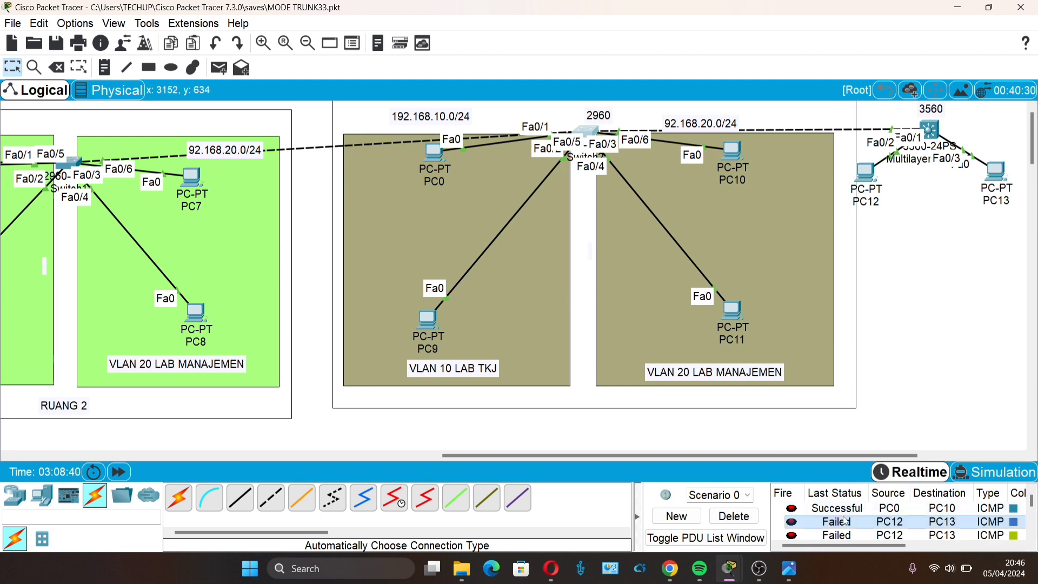
pyautogui.click(902, 511)
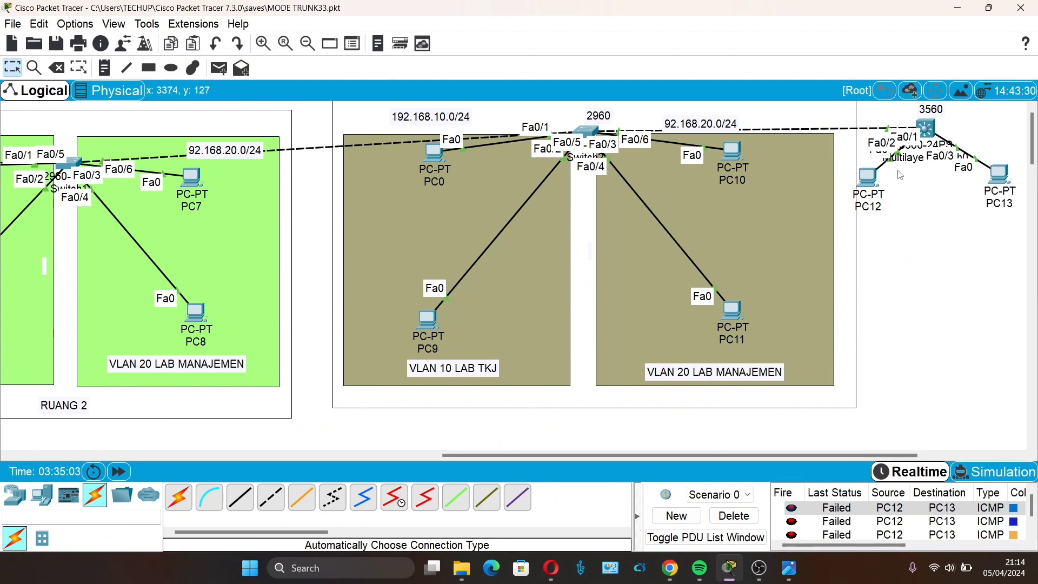
pyautogui.click(733, 516)
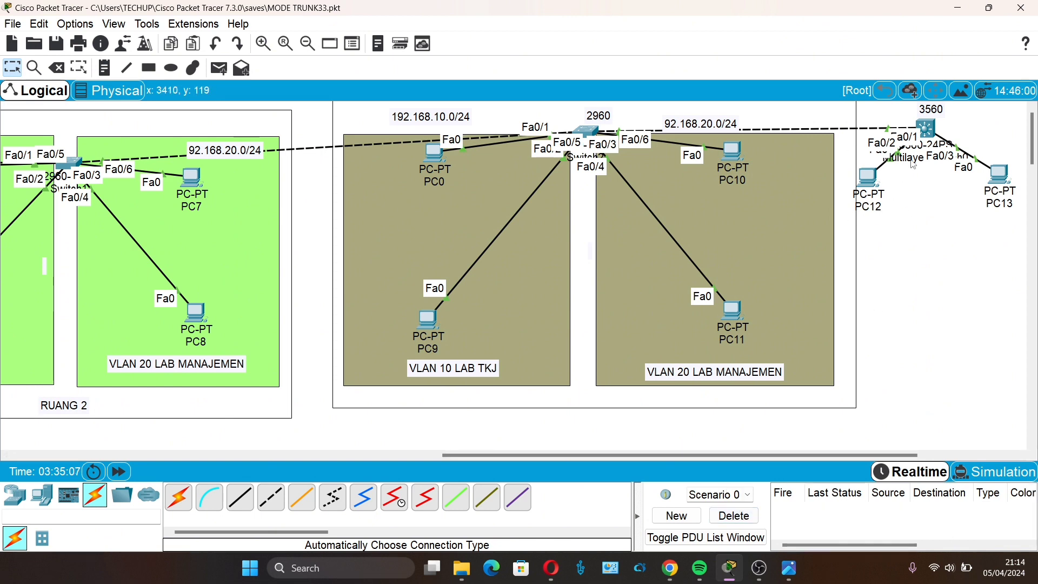
# Examine PC12's IP configuration, including its address, subnet mask and default gateway, and close the device window.
pyautogui.click(873, 182)
pyautogui.click(398, 163)
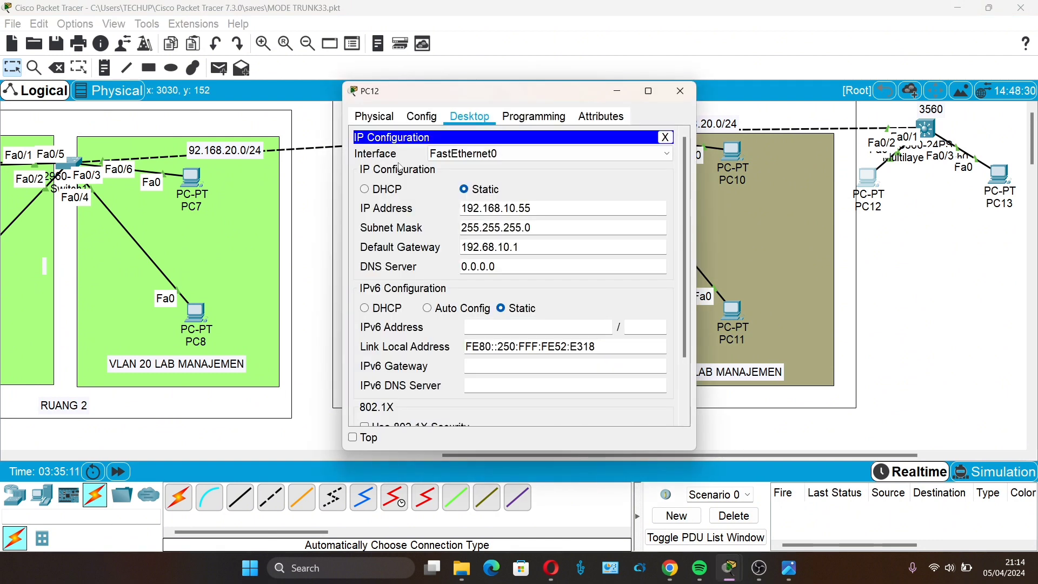
pyautogui.click(687, 93)
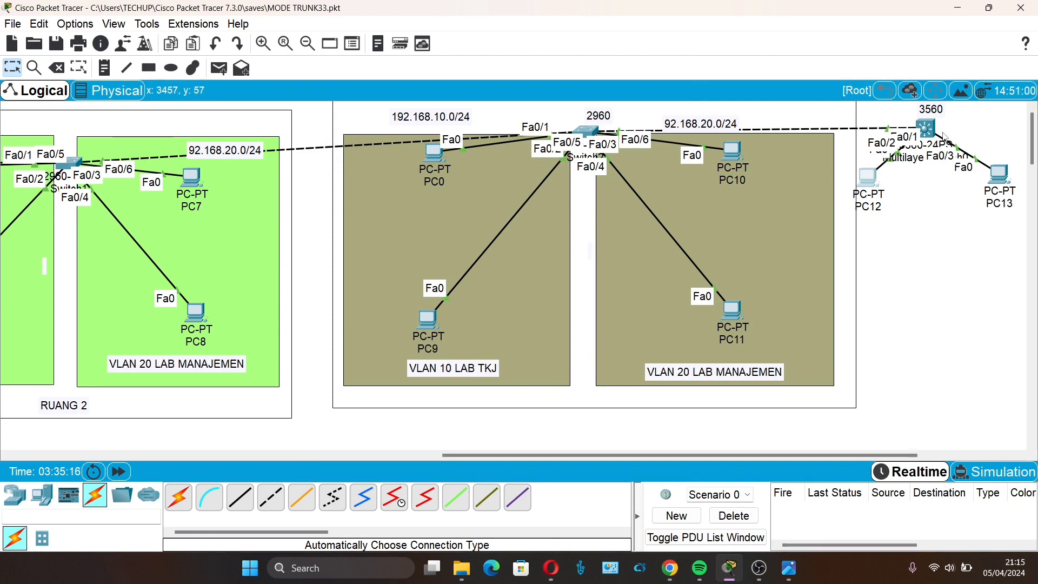
# Open the 3560 multilayer switch's command line and enter global configuration mode with en and conf t.
pyautogui.moveTo(944, 139)
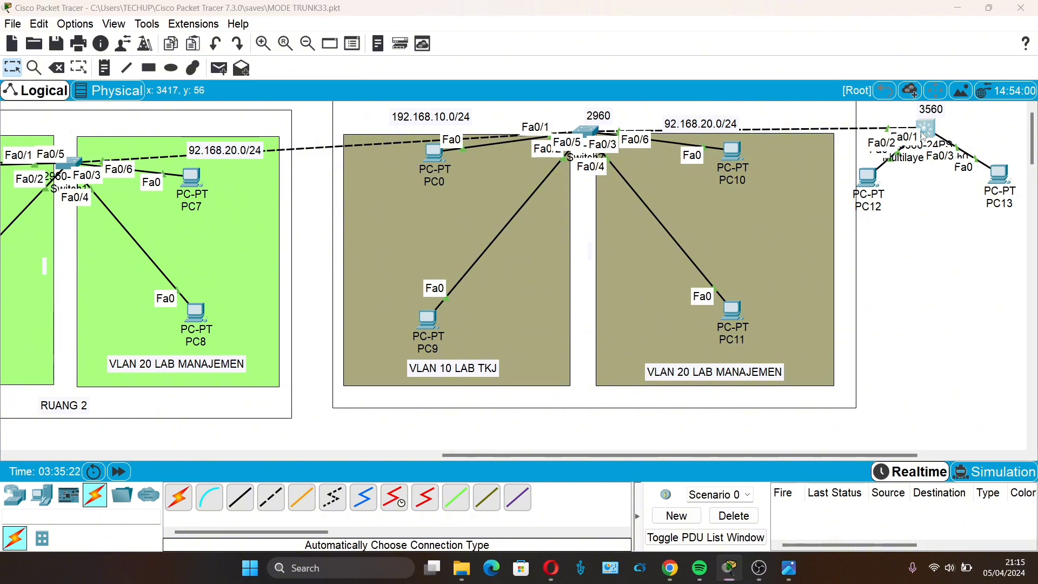
pyautogui.click(924, 136)
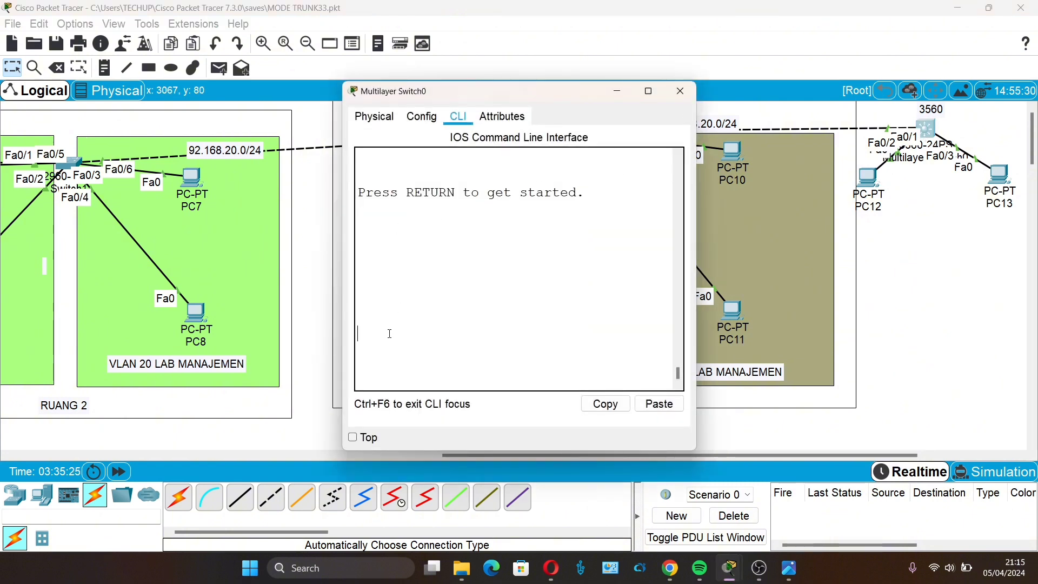
pyautogui.press('Return')
pyautogui.write('e')
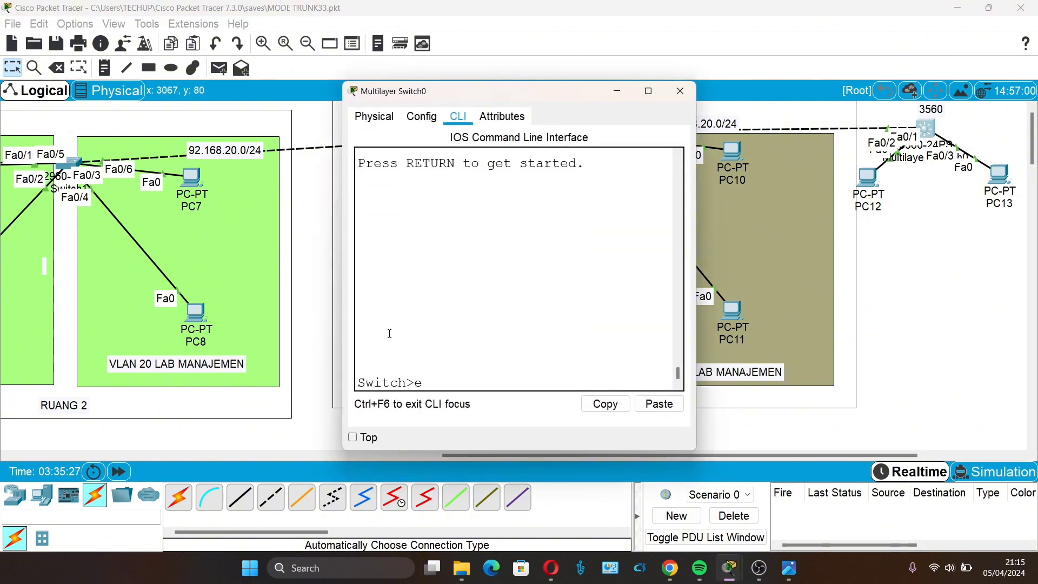
pyautogui.write('n')
pyautogui.press('Return')
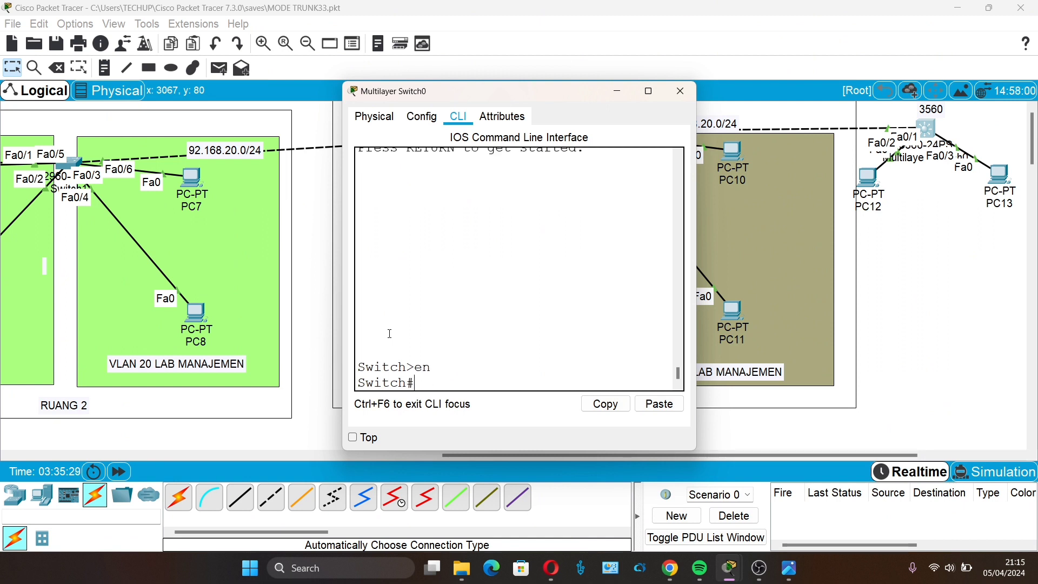
pyautogui.write('conf t')
pyautogui.press('Return')
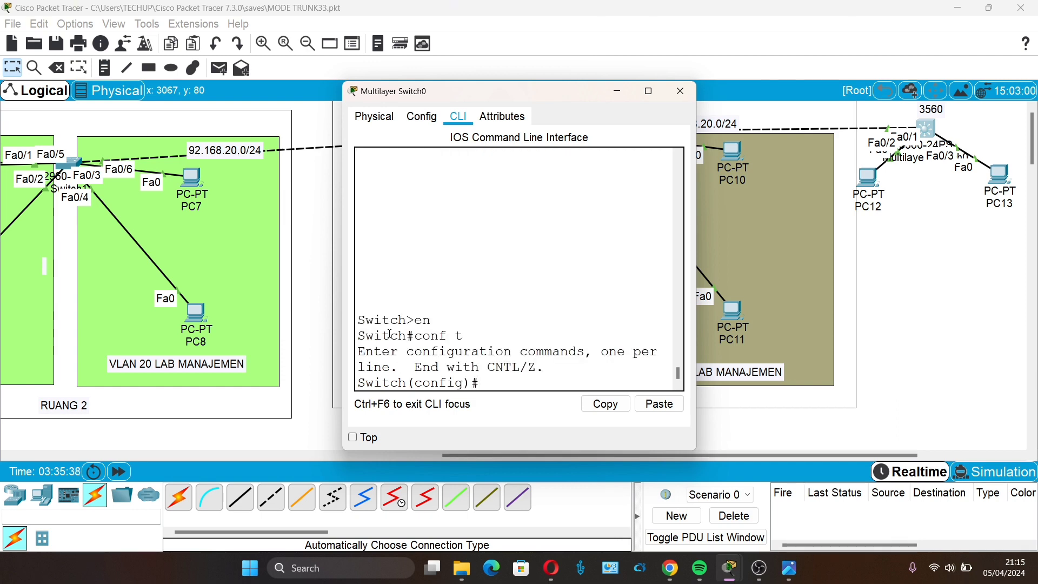
# Create a DHCP pool for VLAN 10 with ip dhcp pool VLAN10.
pyautogui.write('ip dhco')
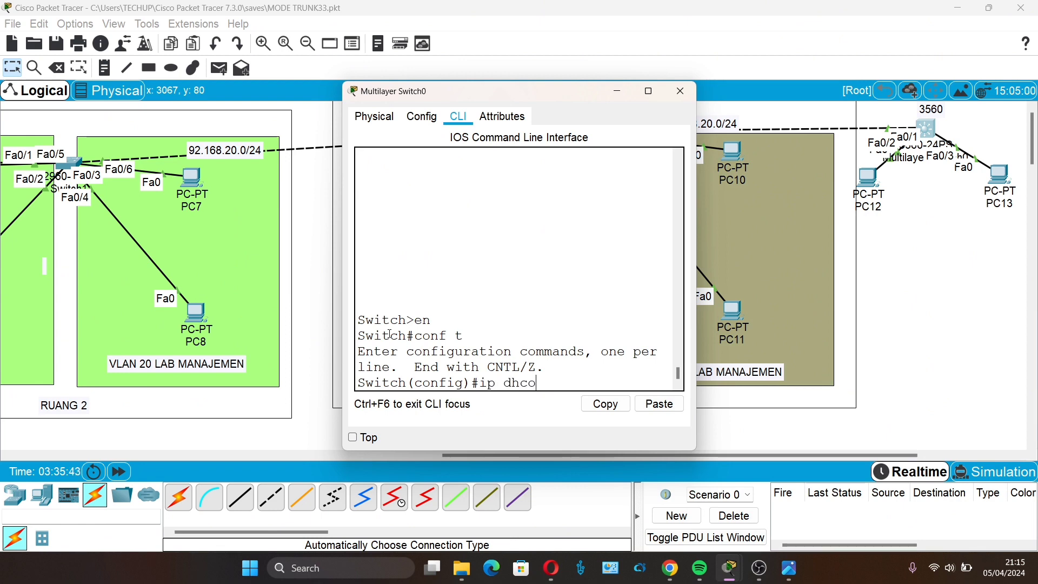
pyautogui.press('BackSpace')
pyautogui.write('p pool VLAN')
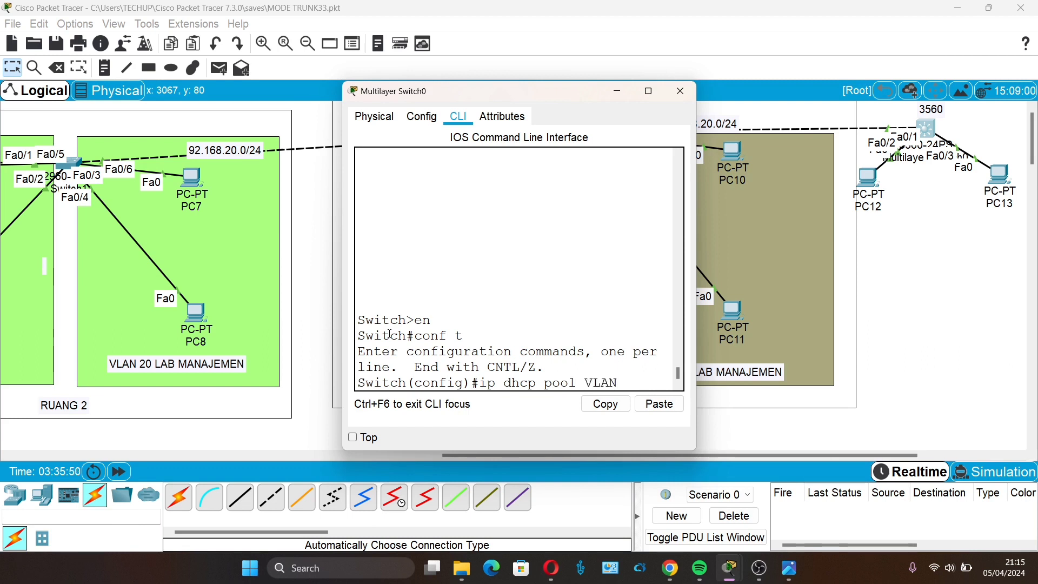
pyautogui.write('10')
pyautogui.press('Return')
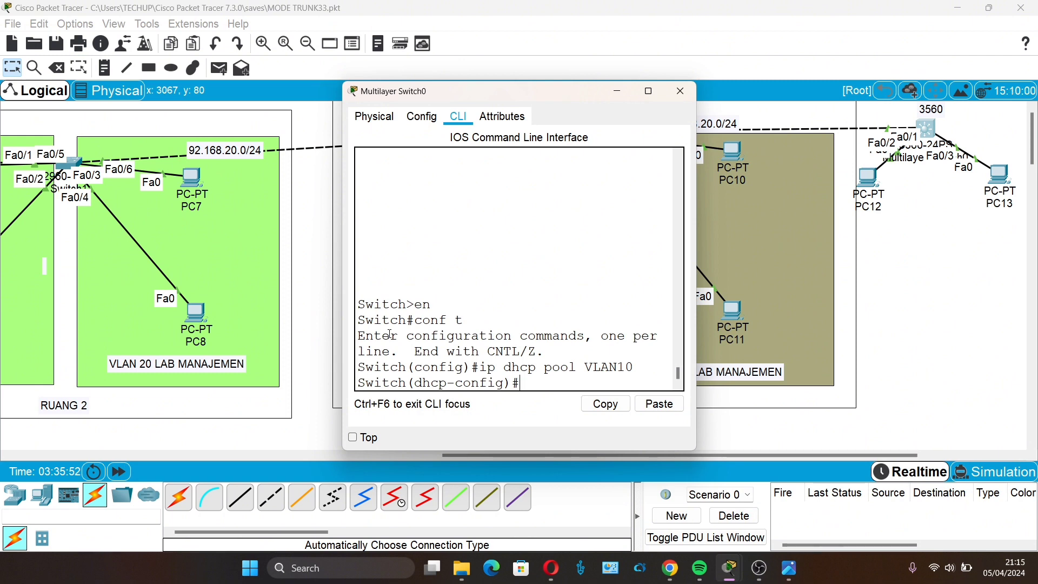
# Set the VLAN10 pool's address range with network 192.168.10.0 255.255.255.0.
pyautogui.write('net')
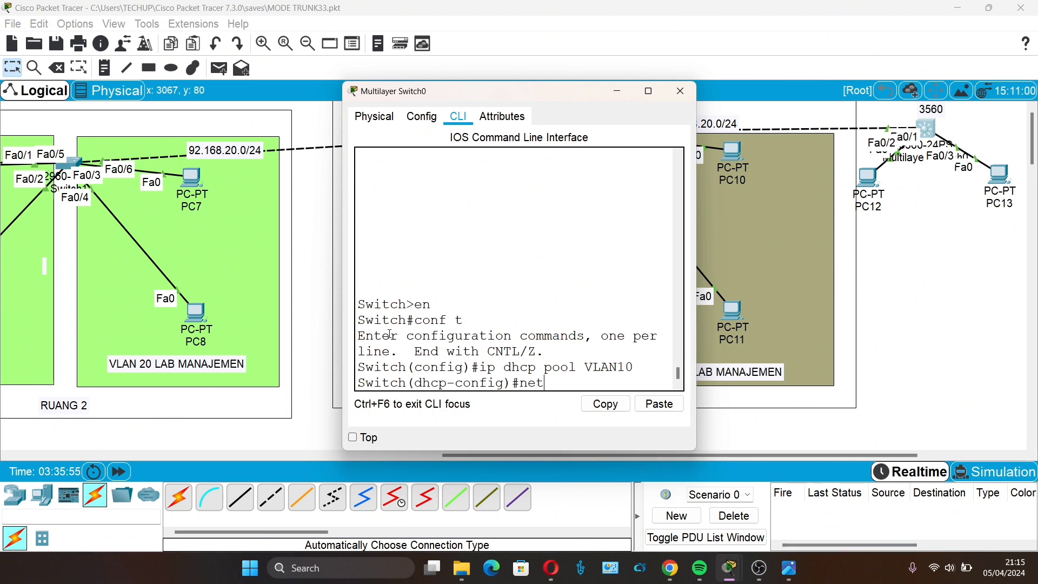
pyautogui.write('work 192')
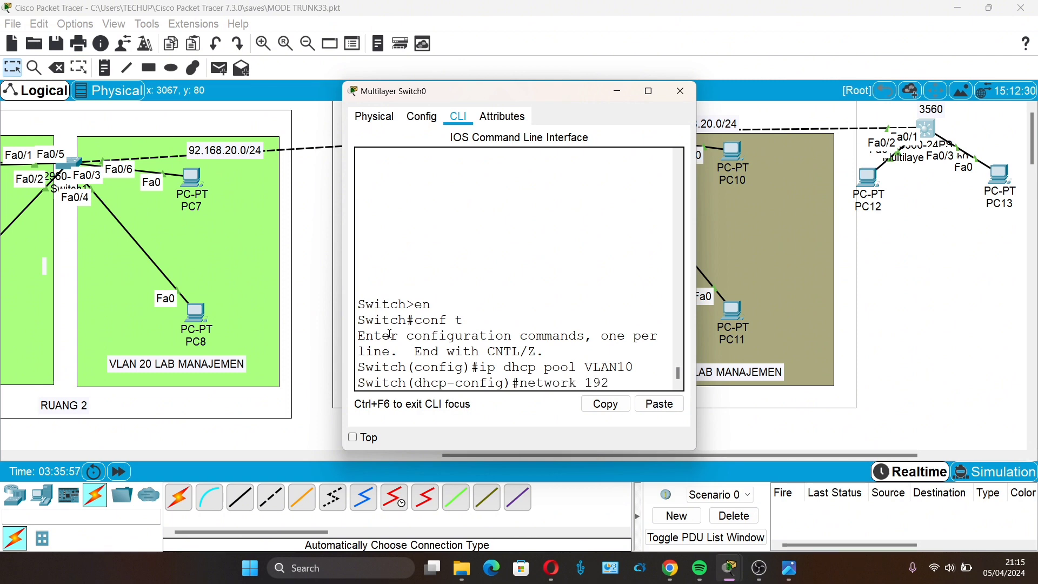
pyautogui.write('.168.10.')
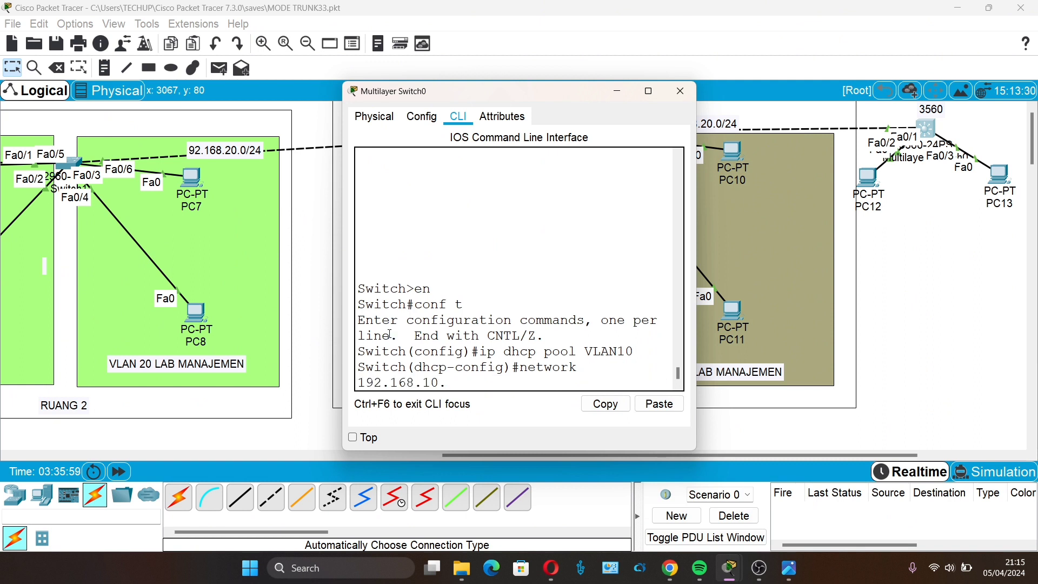
pyautogui.write('0 255.26')
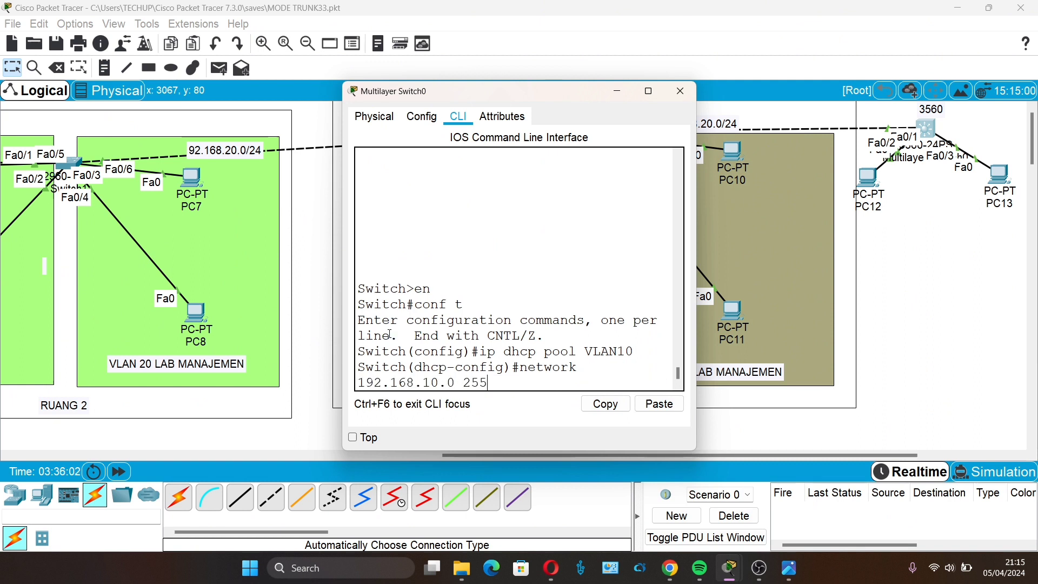
pyautogui.press('BackSpace')
pyautogui.press('BackSpace')
pyautogui.write('55.255.0')
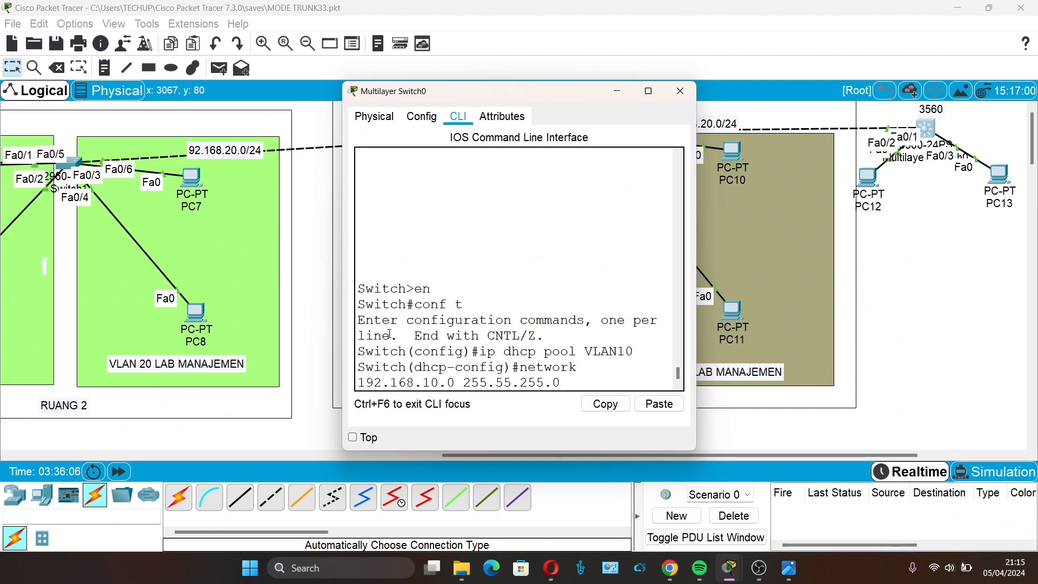
pyautogui.press('Left')
pyautogui.press('Left')
pyautogui.press('Left')
pyautogui.press('Left')
pyautogui.press('Left')
pyautogui.press('Left')
pyautogui.write('2')
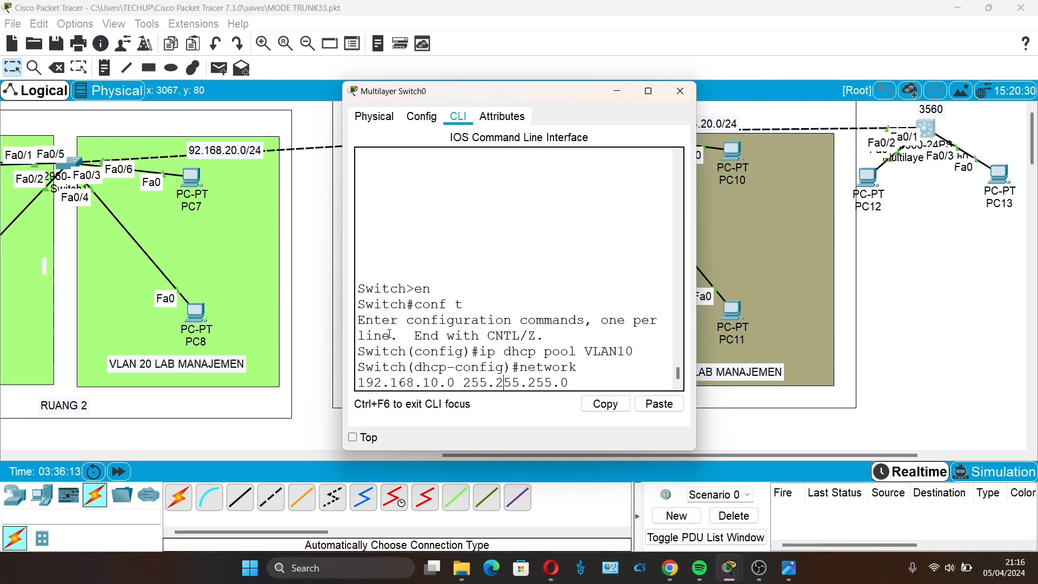
pyautogui.press('Return')
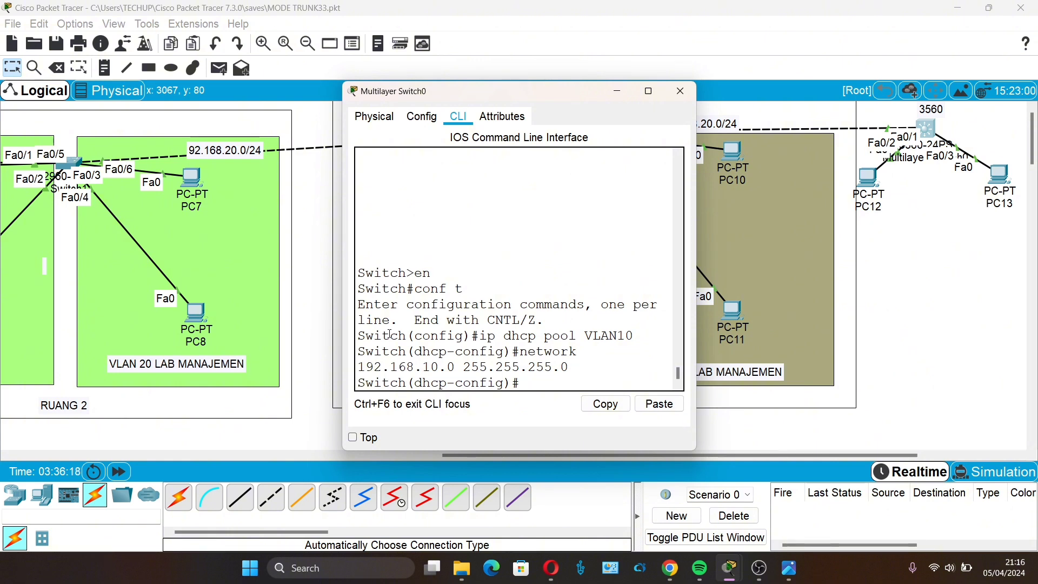
# Set the VLAN10 pool's gateway with default-route 192.168.10.1.
pyautogui.write('defaul')
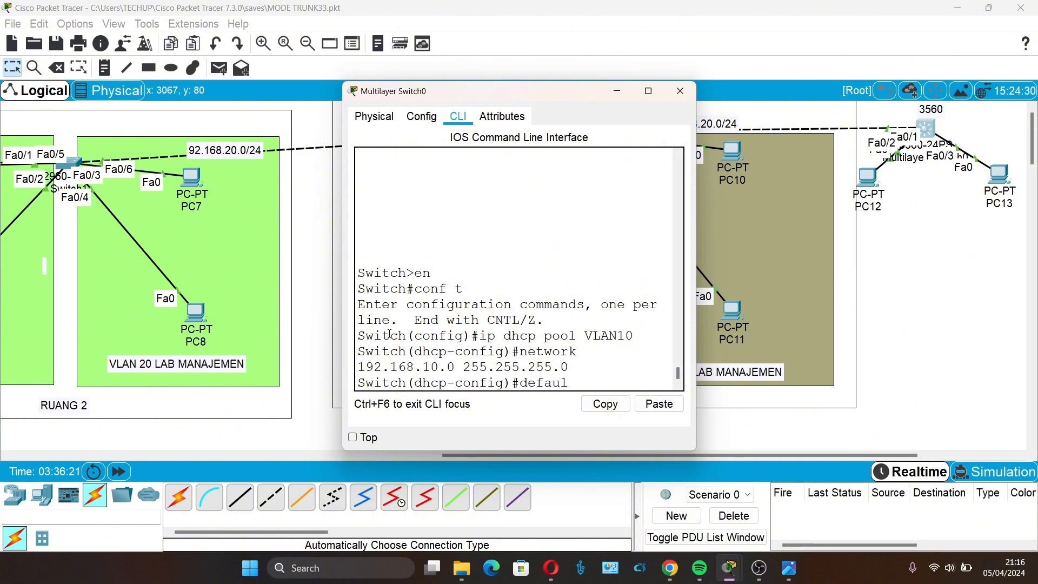
pyautogui.write('t-r')
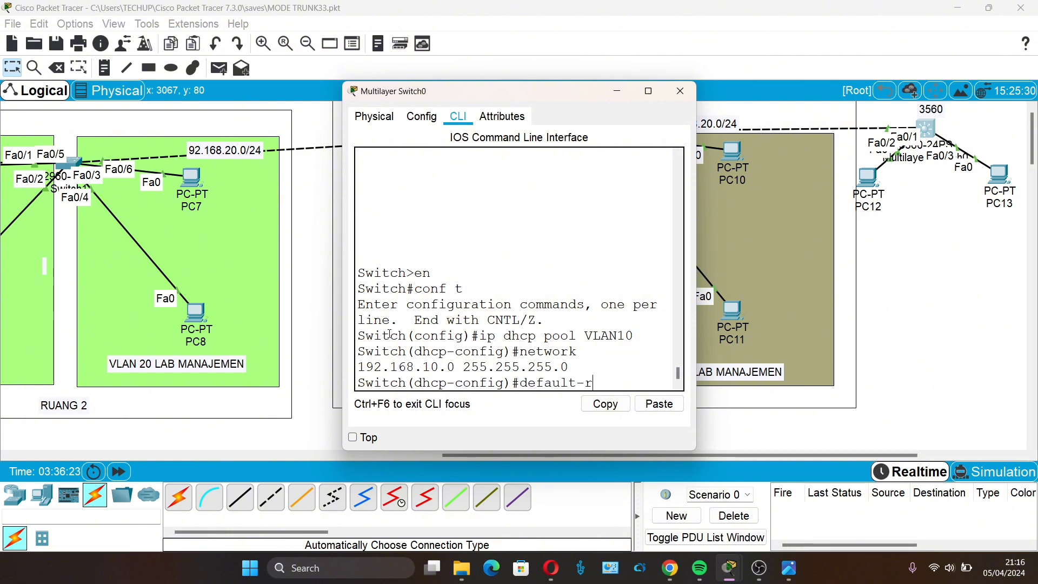
pyautogui.write('oute')
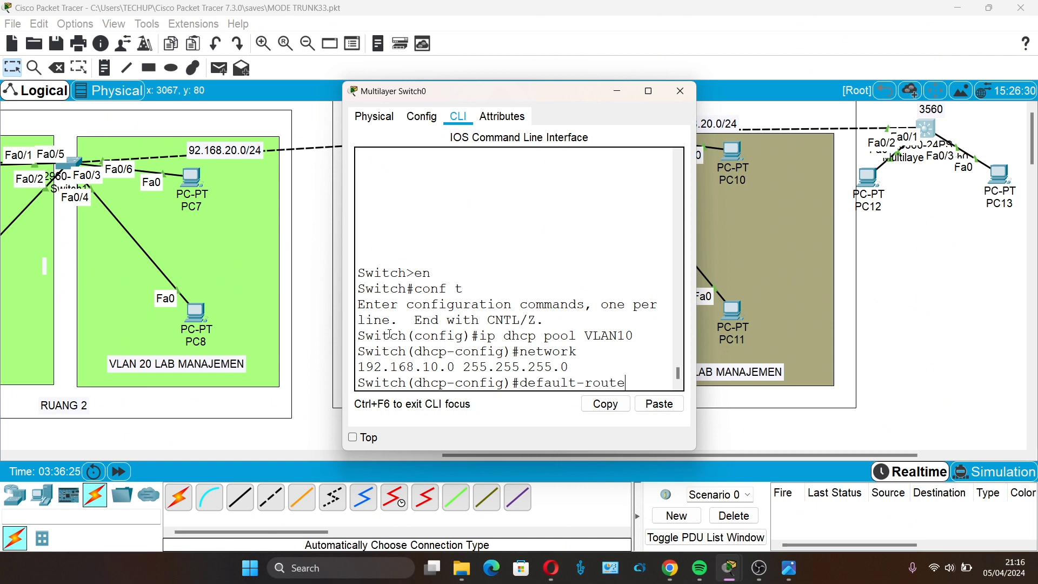
pyautogui.write(' 192.168.')
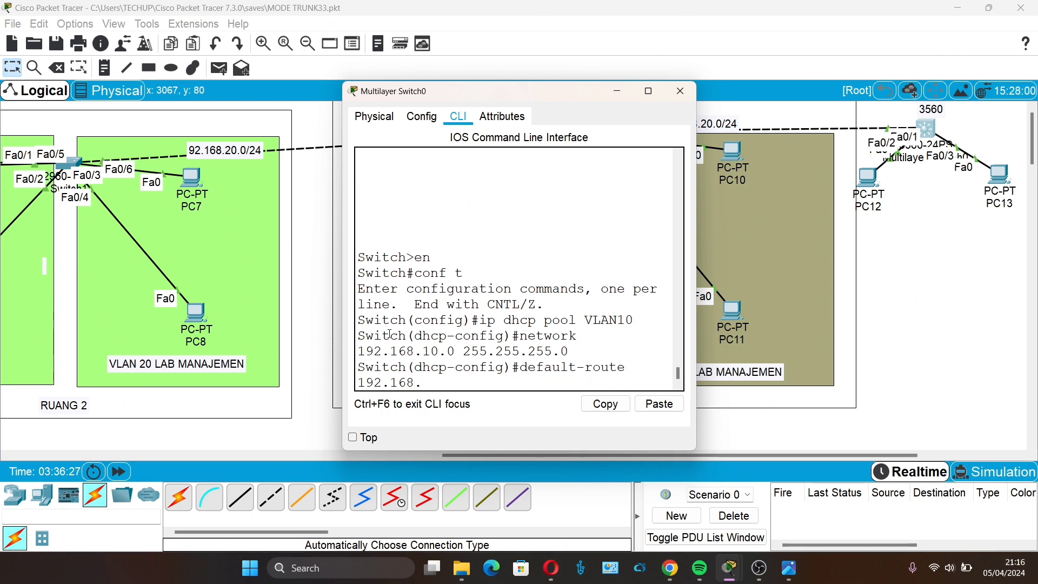
pyautogui.write('10.1')
pyautogui.press('Return')
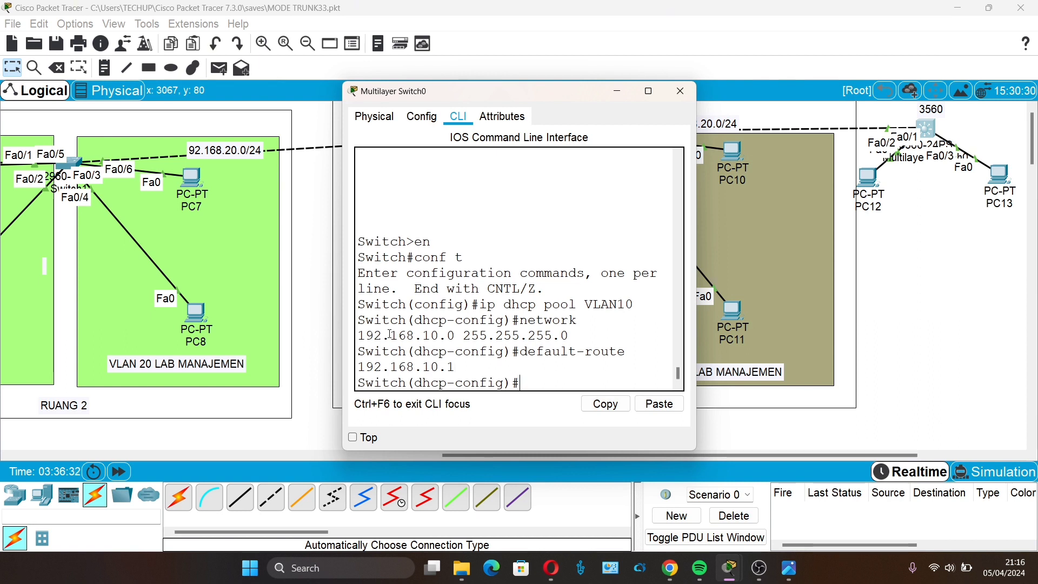
# Set the VLAN10 pool's DNS server with dns-server 8.8.8.8 and return to global configuration mode with exit.
pyautogui.write('dns-server 8.8')
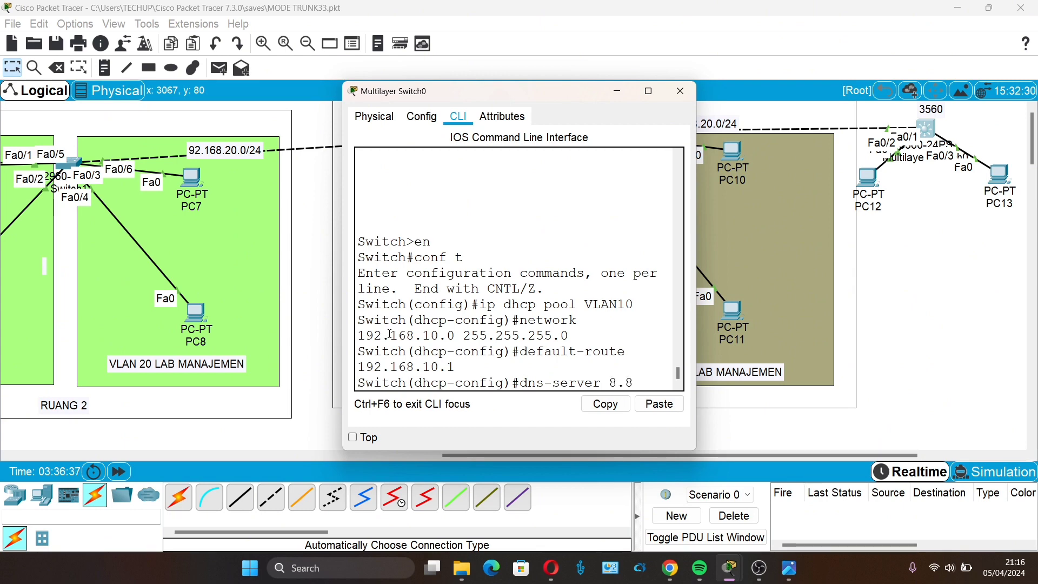
pyautogui.write('.8.8')
pyautogui.press('Return')
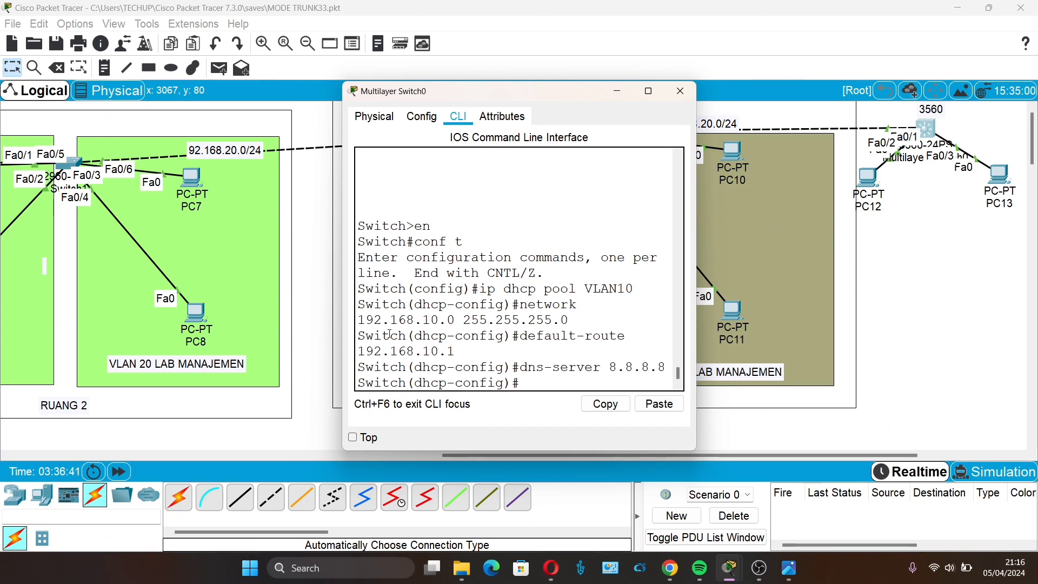
pyautogui.write('exit')
pyautogui.press('Return')
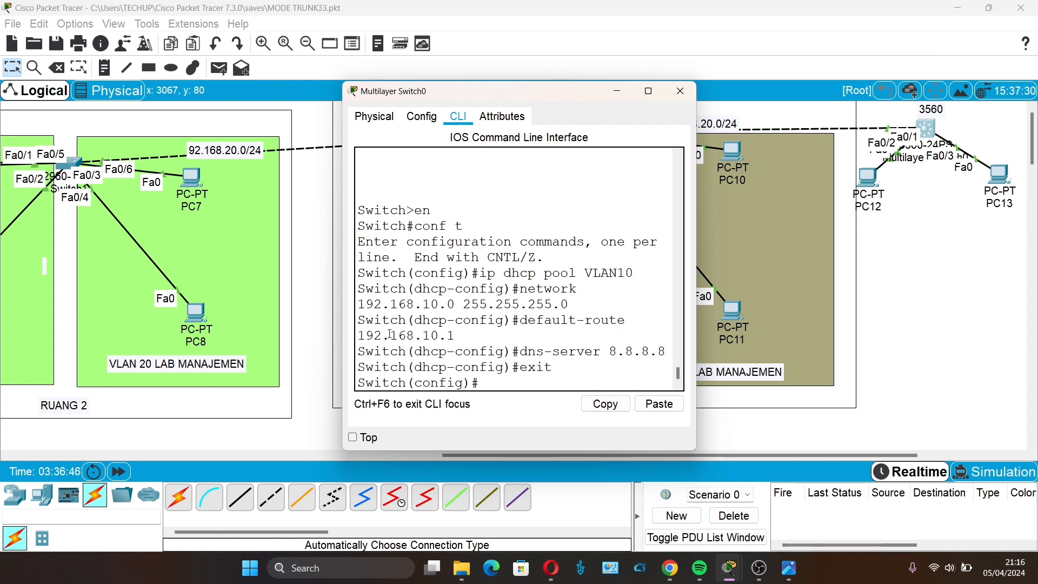
# Create a DHCP pool for VLAN 20 with ip dhcp pool VLAN20.
pyautogui.write('ip dhcp pool VLAN 20')
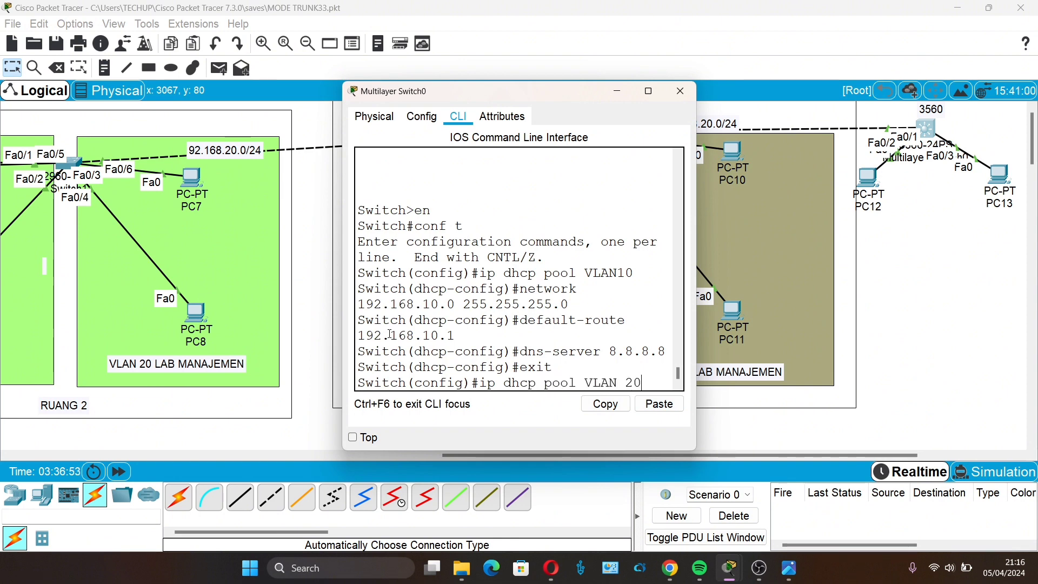
pyautogui.press('Left')
pyautogui.press('BackSpace')
pyautogui.press('BackSpace')
pyautogui.write('2')
pyautogui.press('Return')
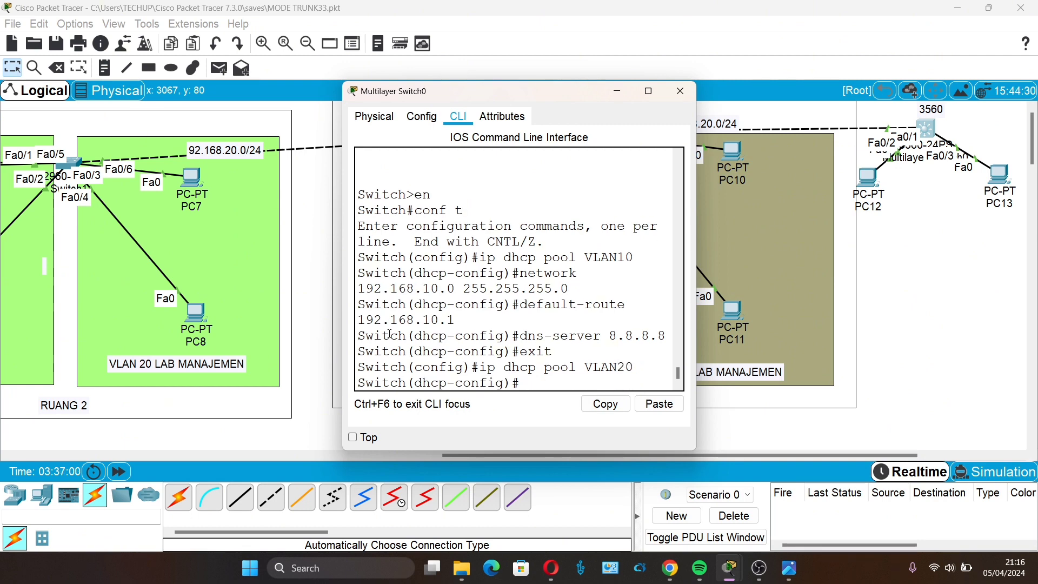
# Set the VLAN20 pool's address range with network 192.168.20.0 255.255.255.0.
pyautogui.write('network 192.169.')
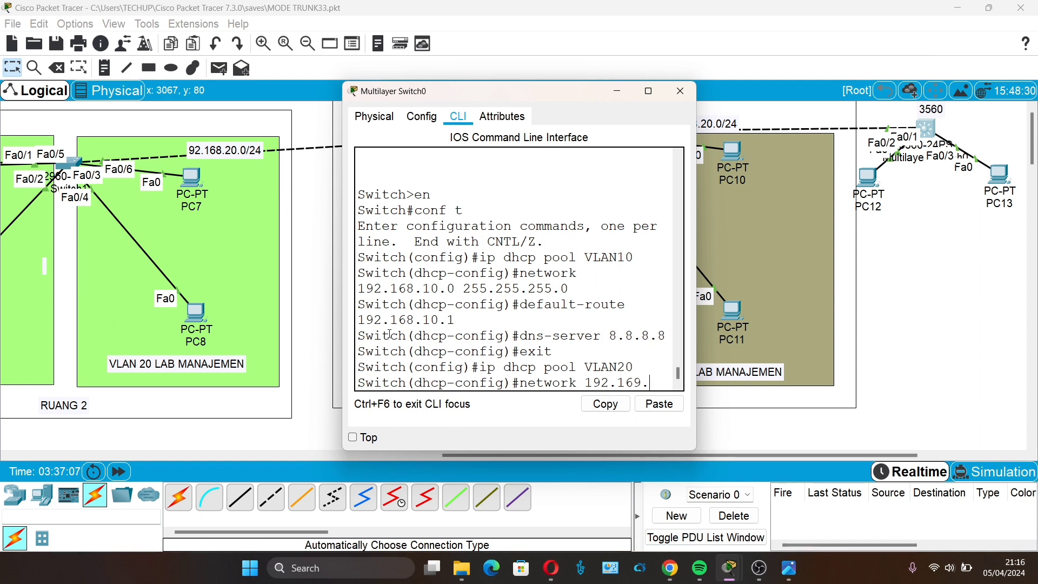
pyautogui.press('BackSpace')
pyautogui.press('BackSpace')
pyautogui.write('8.20')
pyautogui.press('BackSpace')
pyautogui.write('0/')
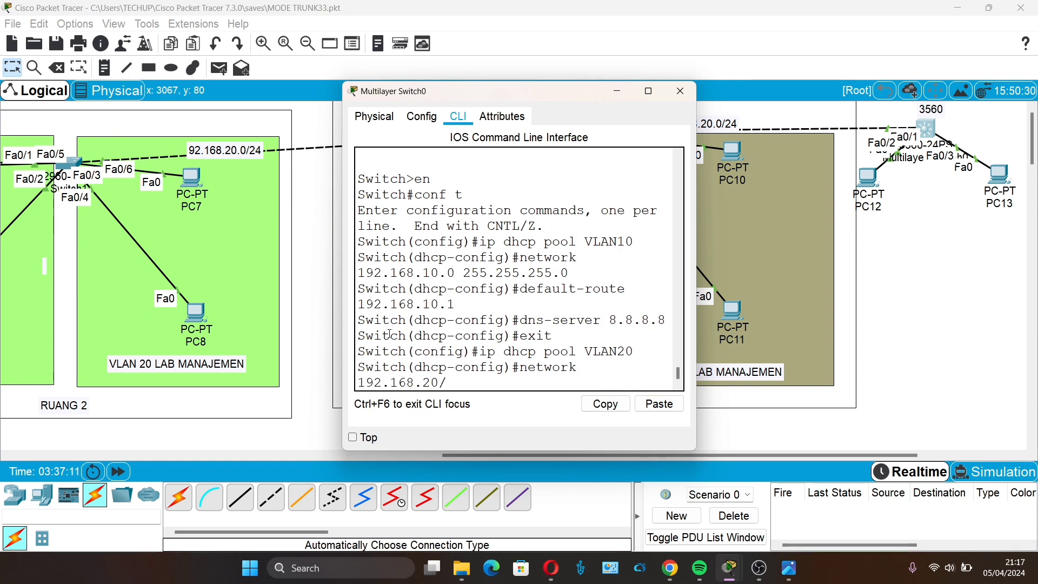
pyautogui.press('BackSpace')
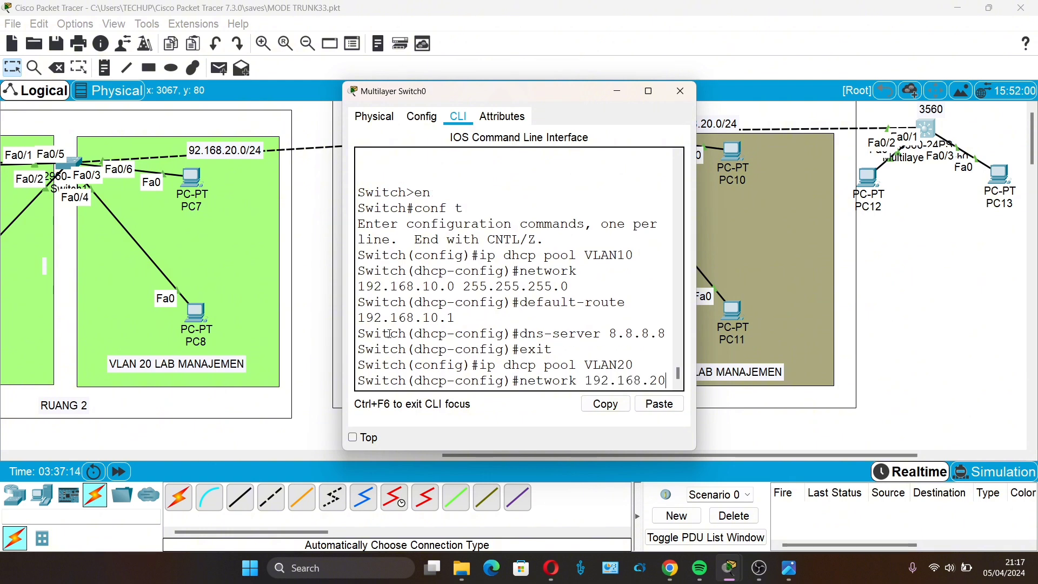
pyautogui.write('.0 25')
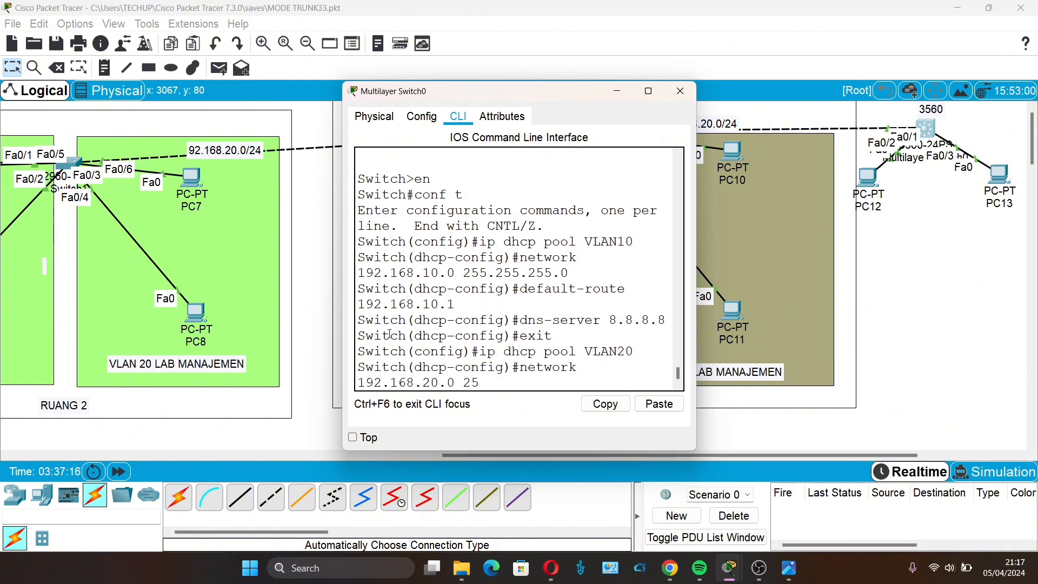
pyautogui.write('5.255')
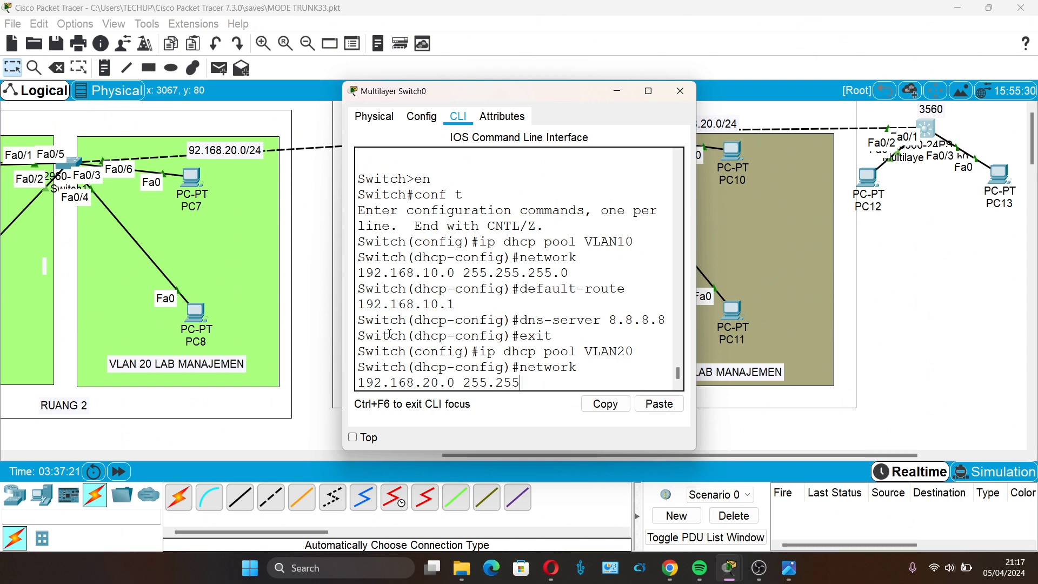
pyautogui.write('.255.0')
pyautogui.press('Return')
# Set the VLAN20 pool's gateway with default-route 192.168.20.1.
pyautogui.write('de')
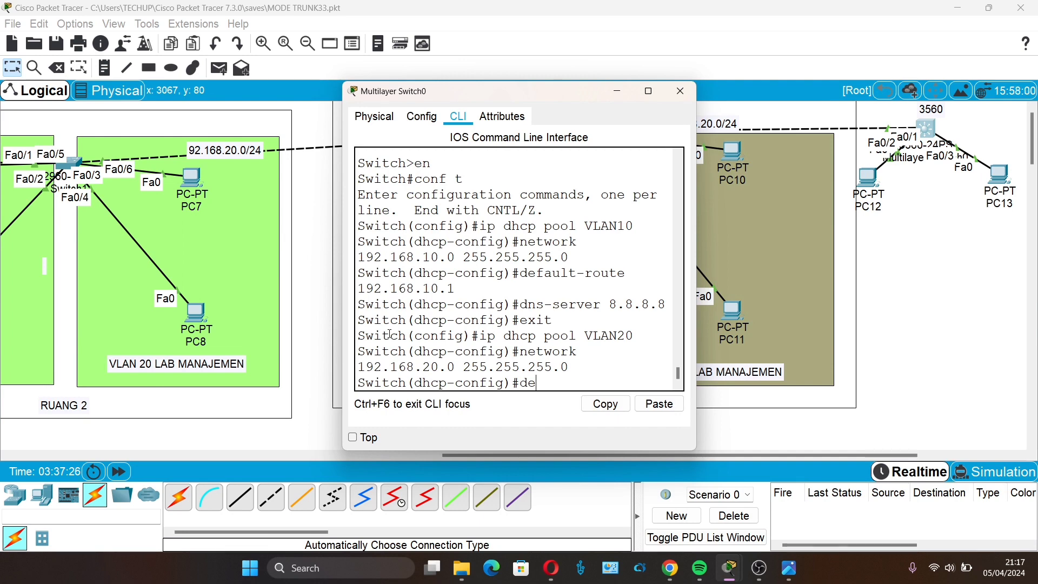
pyautogui.write('fault-route 192.16')
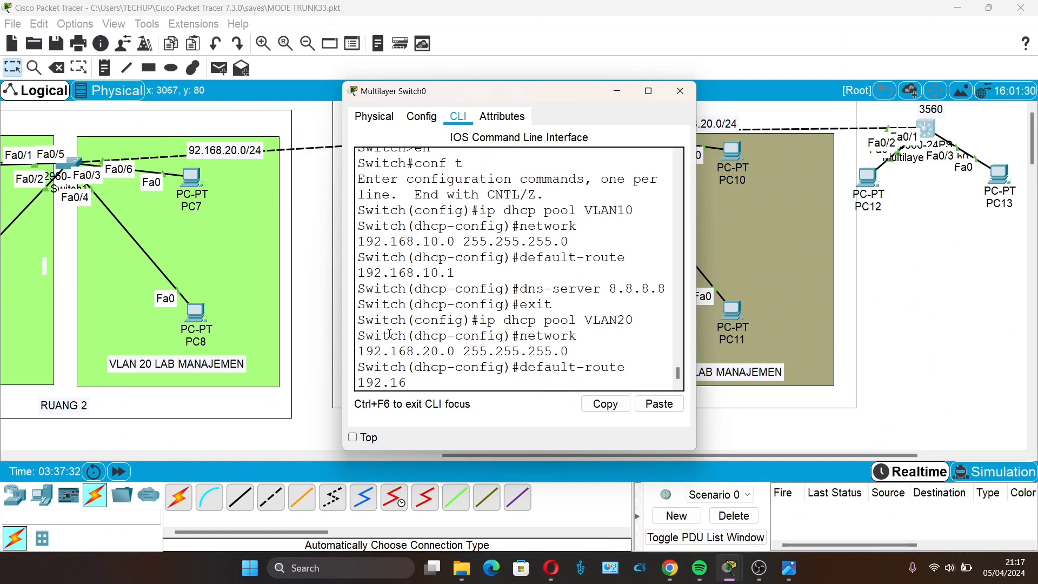
pyautogui.write('8.20.1')
pyautogui.press('BackSpace')
pyautogui.write('20.1')
pyautogui.press('Return')
# Set the VLAN20 pool's DNS server with dns-server 8.8.8.8.
pyautogui.write('dn')
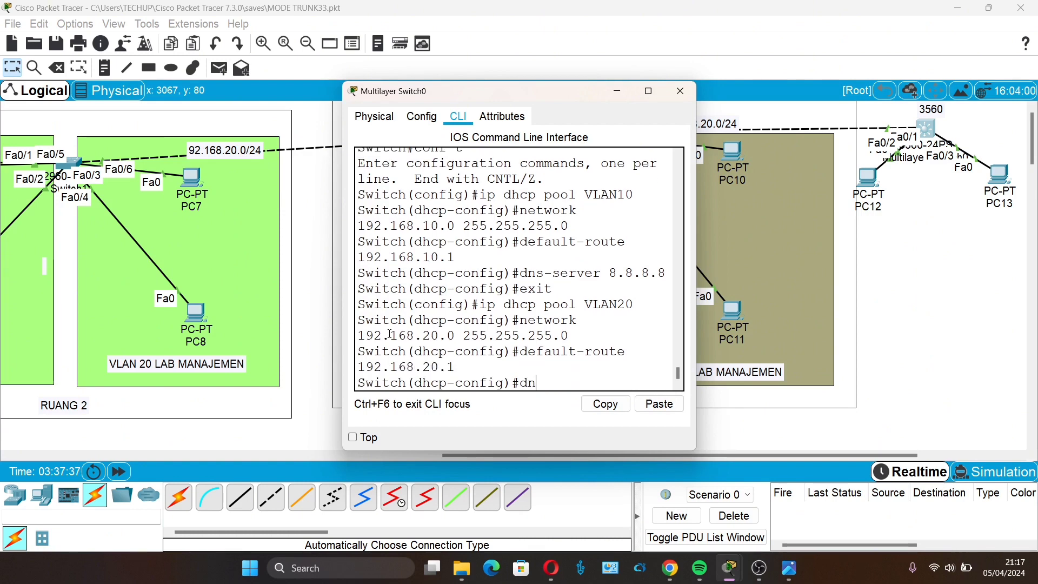
pyautogui.write('-se')
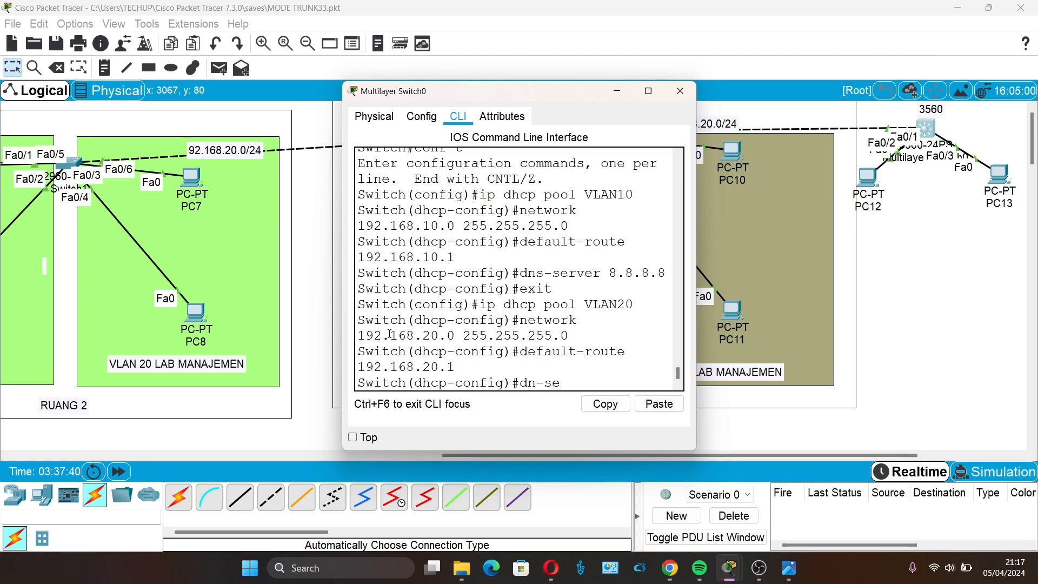
pyautogui.press('BackSpace')
pyautogui.press('BackSpace')
pyautogui.press('BackSpace')
pyautogui.write('s-server')
pyautogui.press('Return')
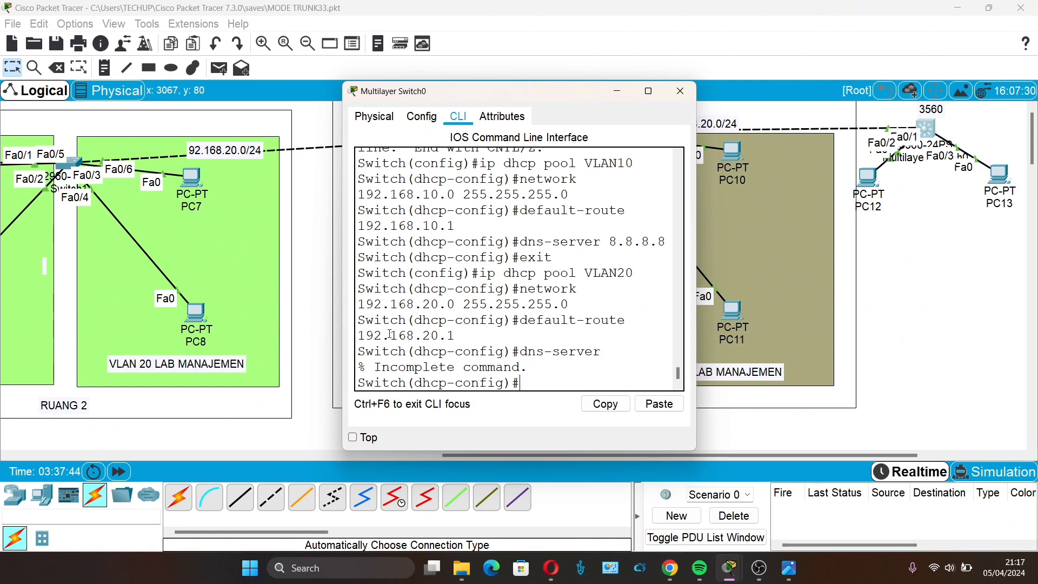
pyautogui.press('Up')
pyautogui.write('8.8.8.8')
pyautogui.press('Return')
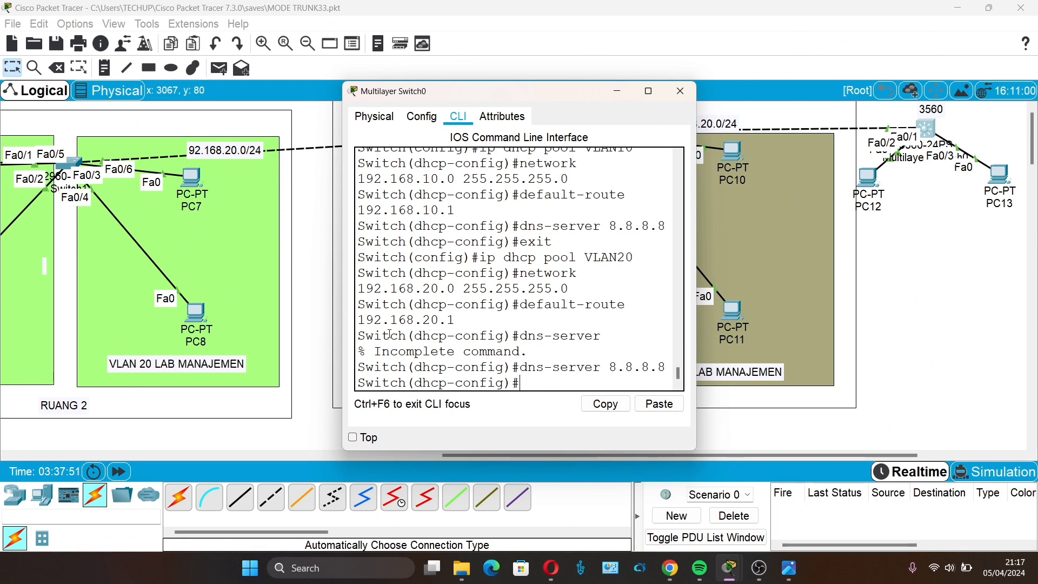
# Create a DHCP pool for VLAN 1 with ip dhcp pool VLAN1.
pyautogui.write('ip ')
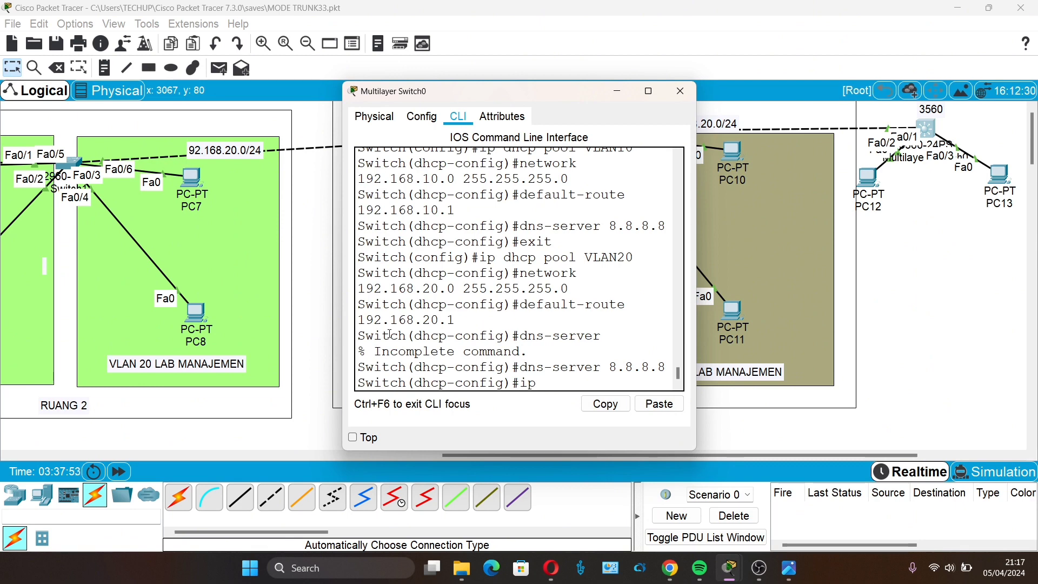
pyautogui.write('dhcp pool VLA')
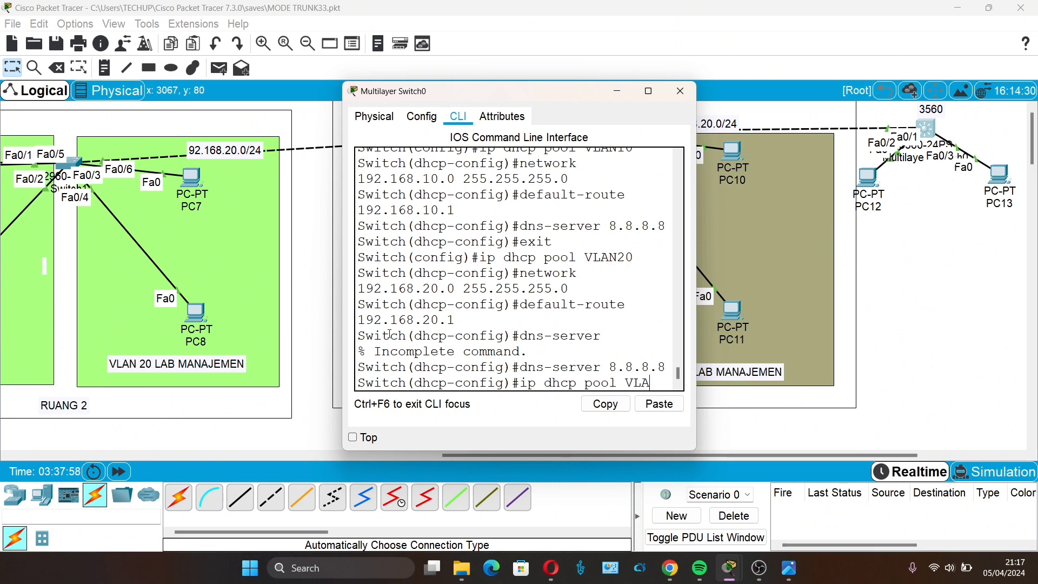
pyautogui.write('N1')
pyautogui.press('Return')
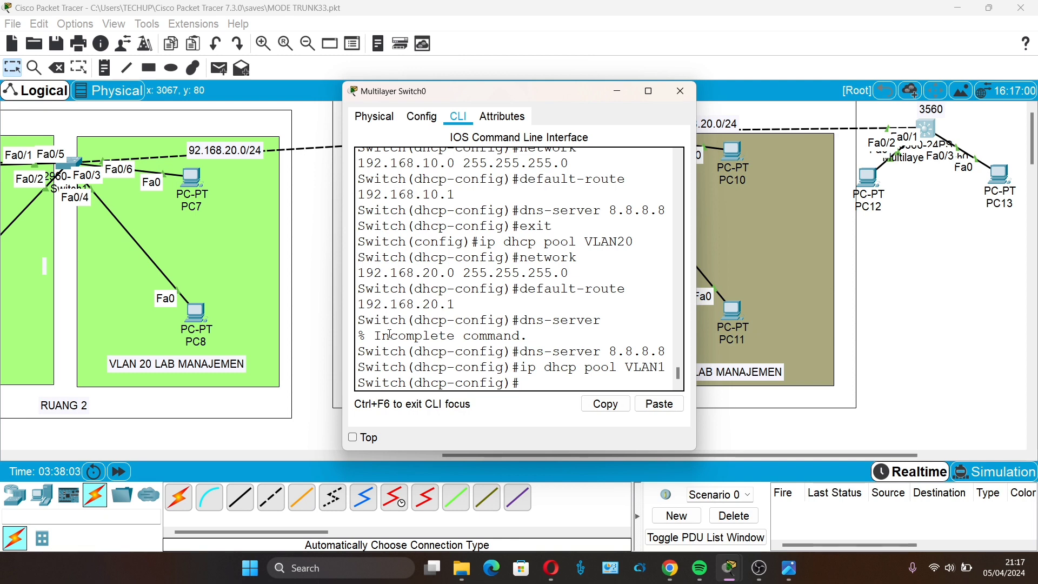
# Set the VLAN1 pool's address range with network 192.168.1.0 255.255.255.0.
pyautogui.write('network 192.168.10')
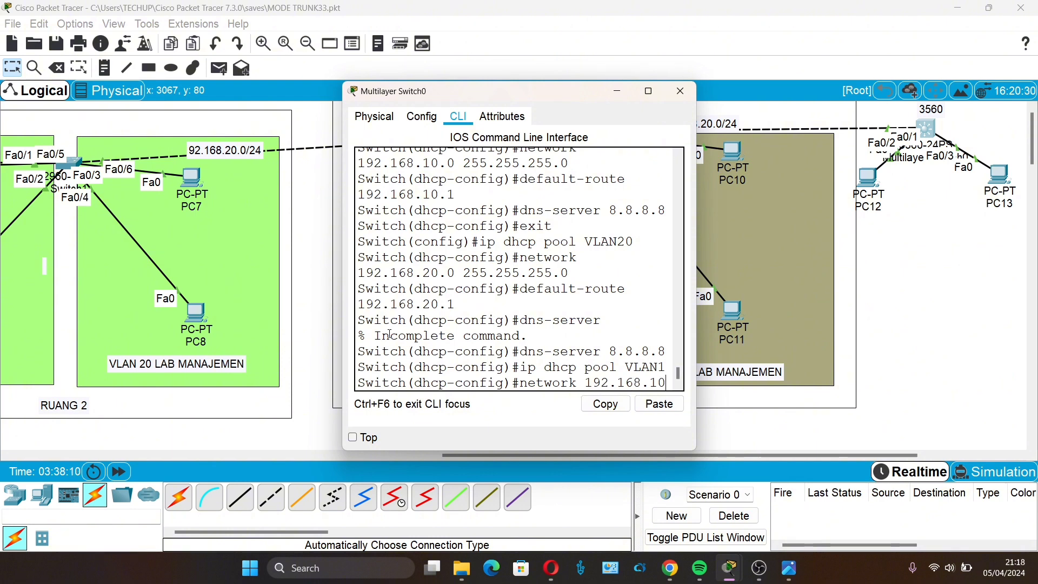
pyautogui.press('BackSpace')
pyautogui.write('.')
pyautogui.write('0 2')
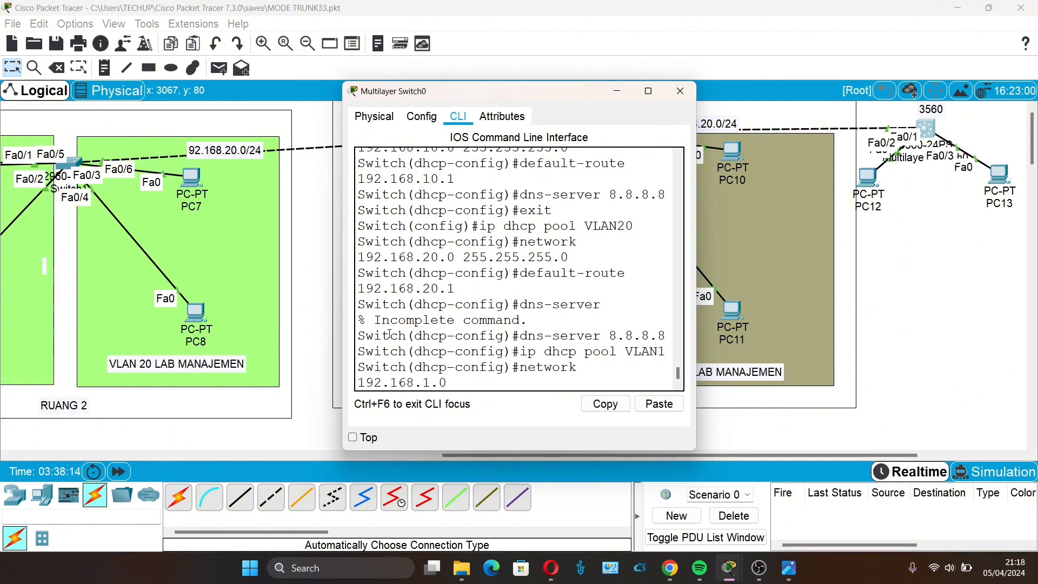
pyautogui.write('55.255.255')
pyautogui.write('.0')
pyautogui.press('Return')
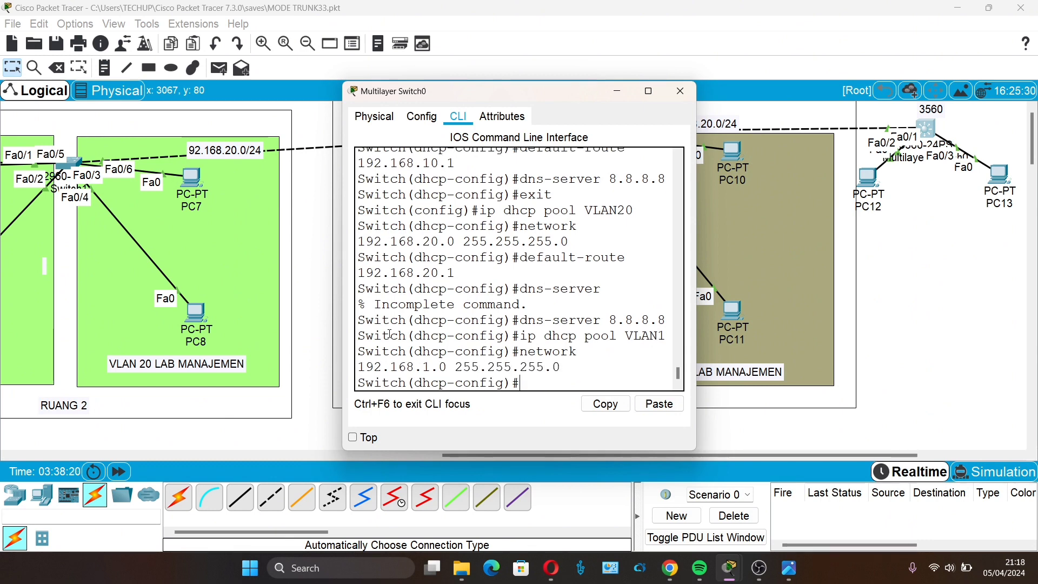
# Set the VLAN1 pool's gateway with default-route 192.168.1.1.
pyautogui.write('defu')
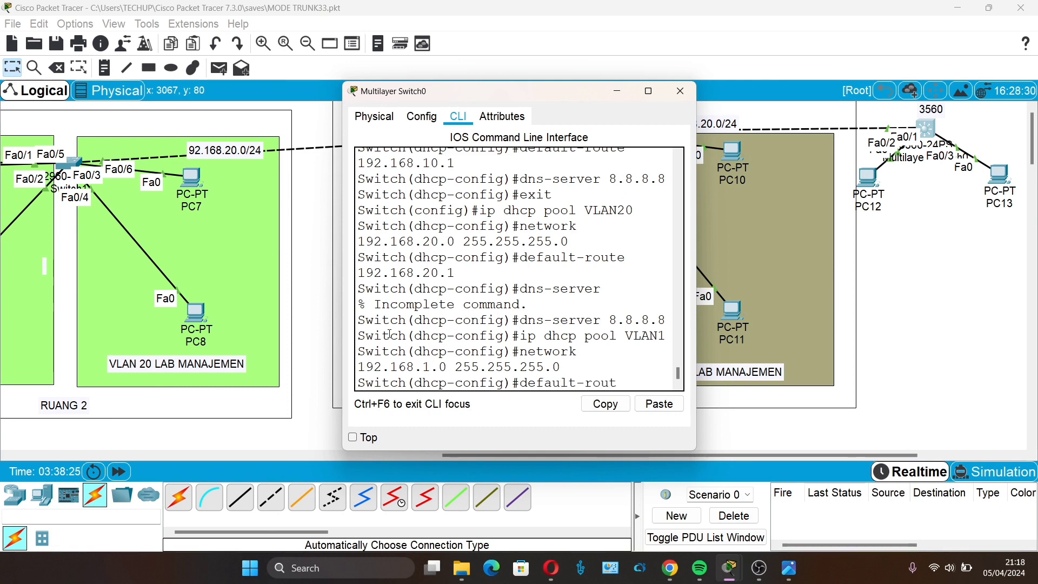
pyautogui.write('92.168.1.1')
pyautogui.press('Return')
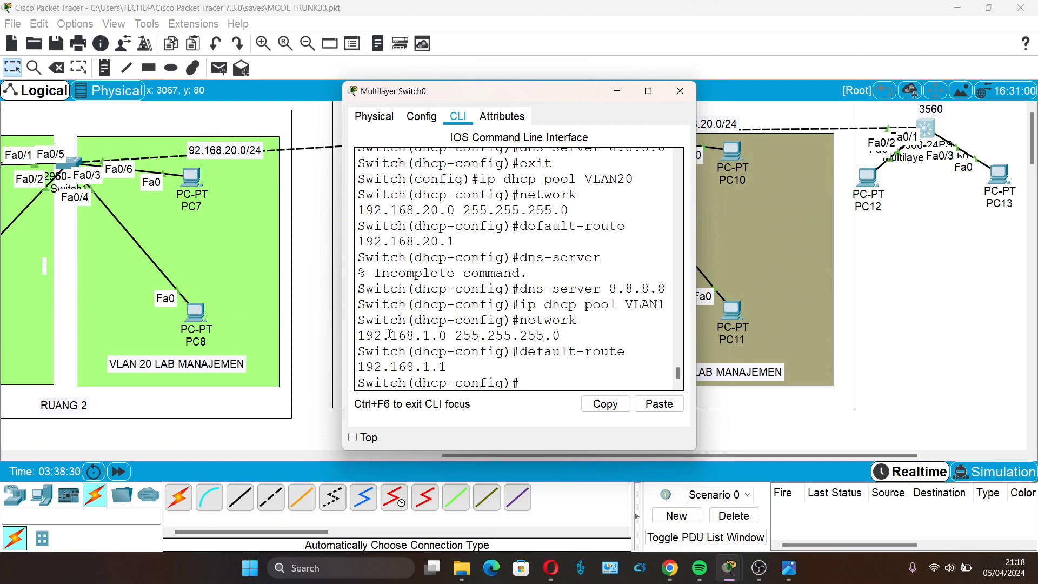
# Set the VLAN1 pool's DNS server with dns-server 8.8.8.8, enter exit and leave the multilayer switch's command line.
pyautogui.write('dns-server 8.8.8.8')
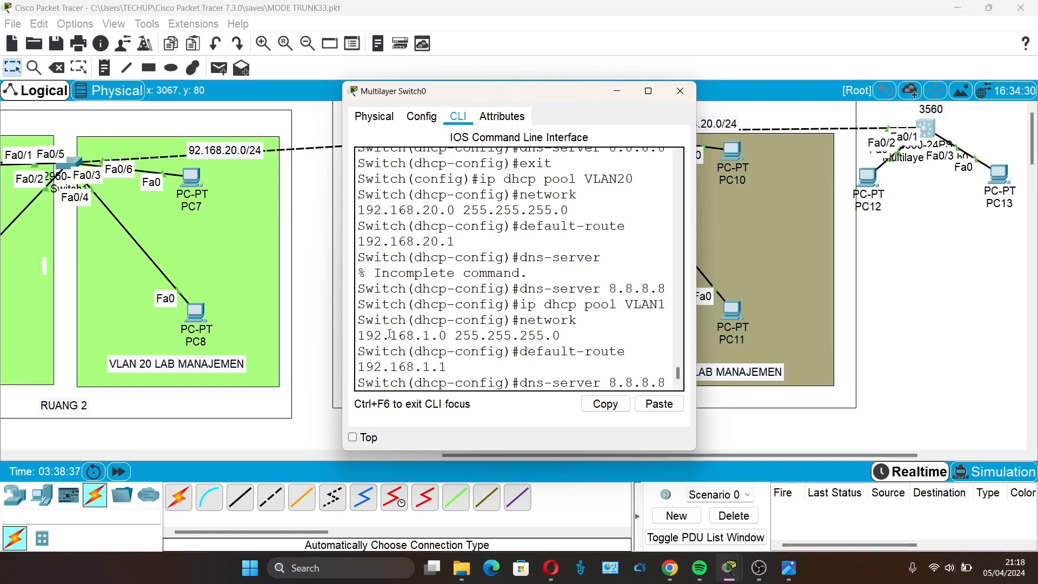
pyautogui.press('Return')
pyautogui.write('e')
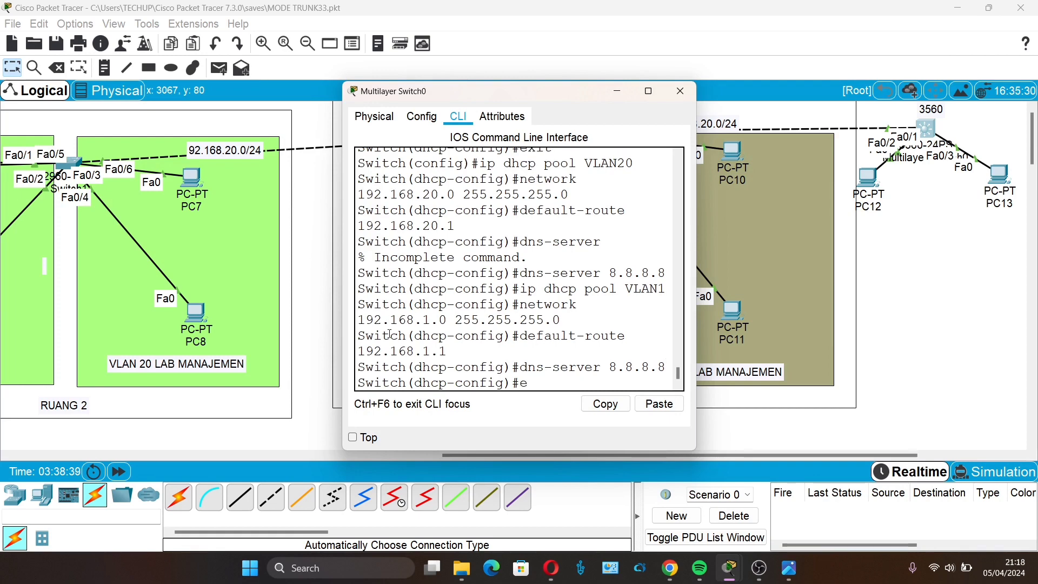
pyautogui.write('xit')
pyautogui.click(909, 344)
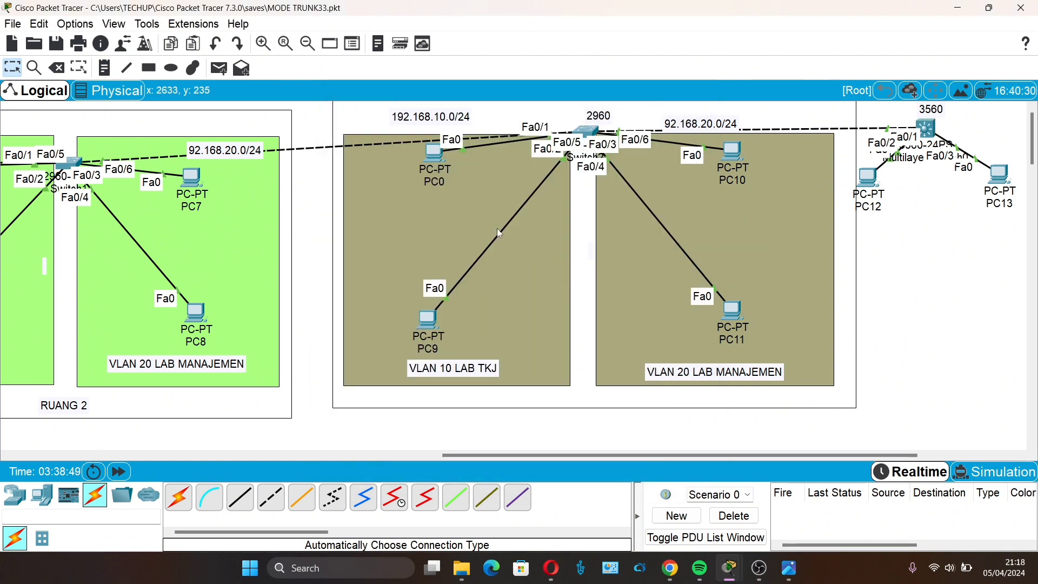
# Switch PC12's IPv4 configuration from static addressing to DHCP.
pyautogui.click(432, 157)
pyautogui.click(384, 154)
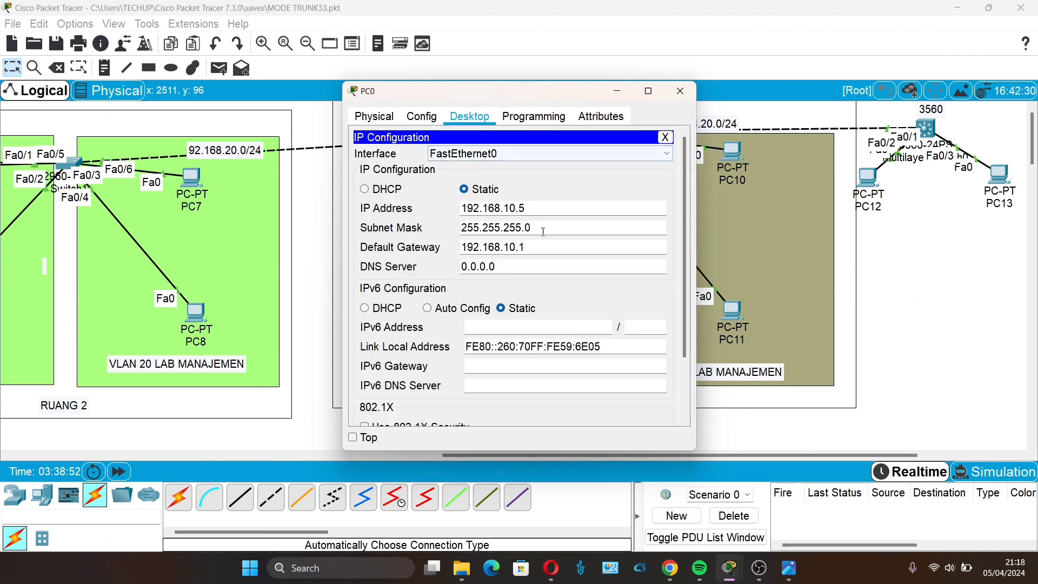
pyautogui.click(871, 187)
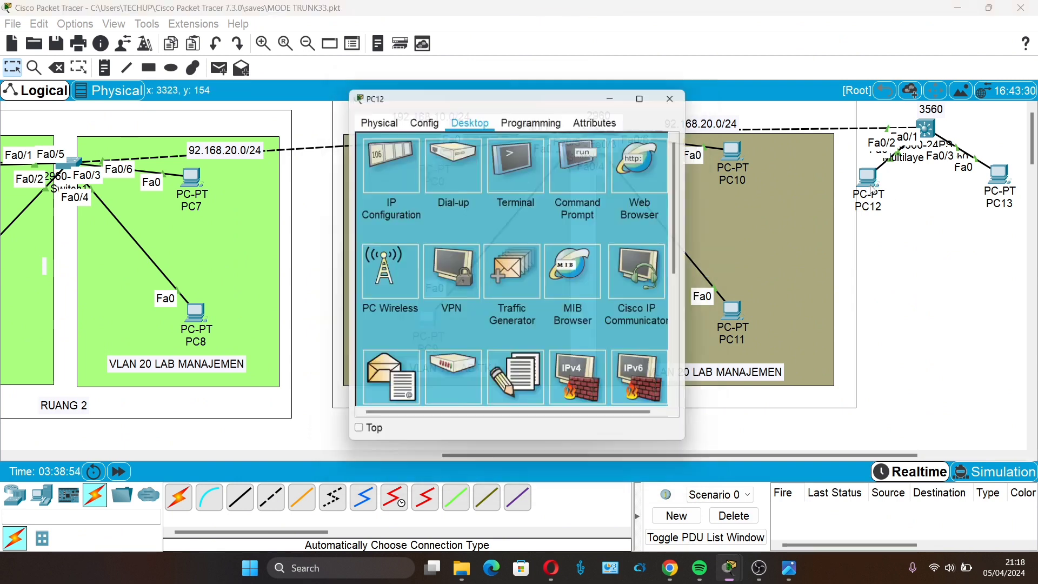
pyautogui.click(392, 169)
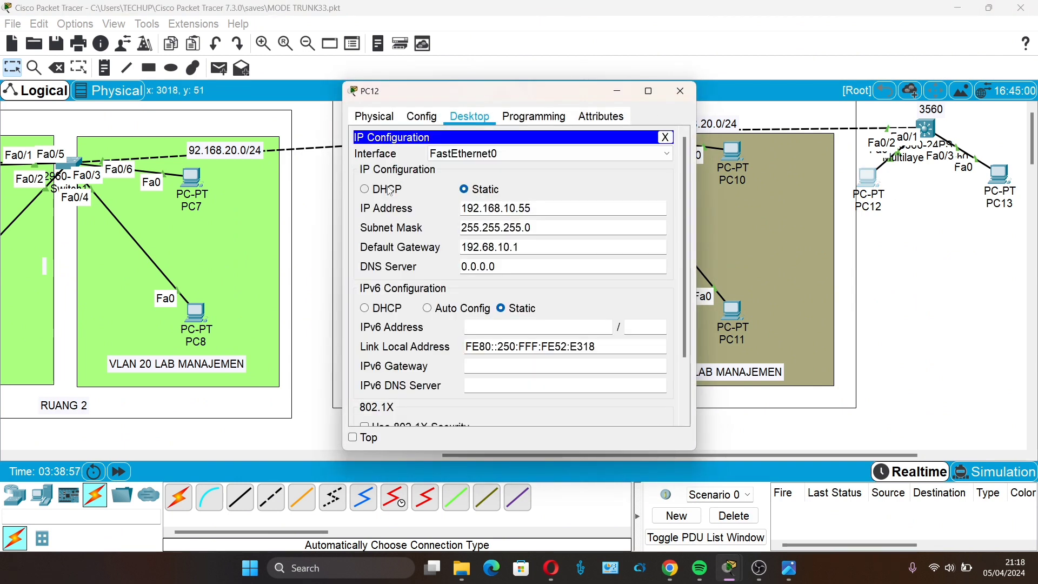
pyautogui.click(390, 190)
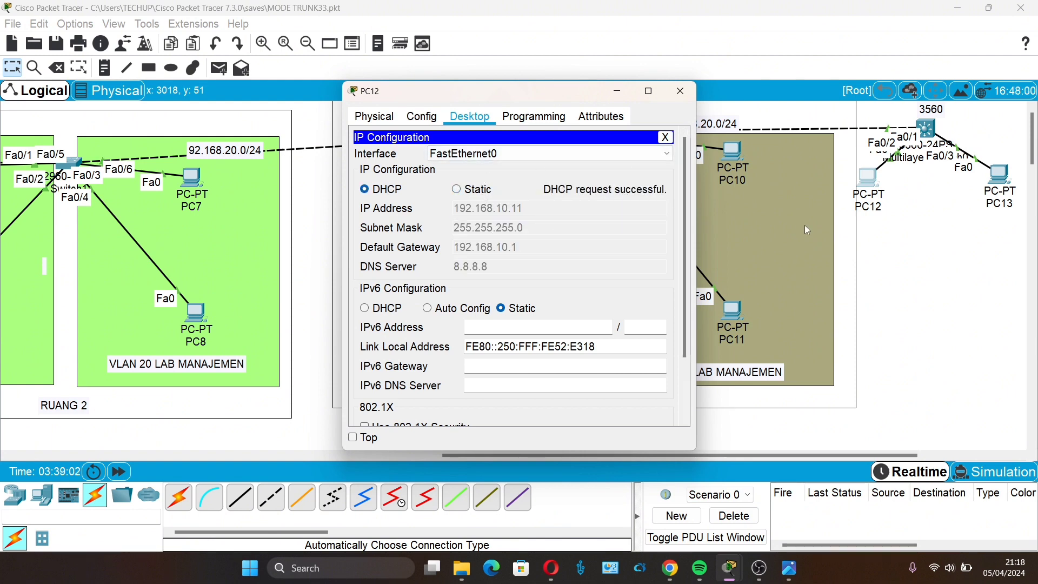
# Switch PC13's IPv4 configuration to DHCP and close its window.
pyautogui.click(1004, 186)
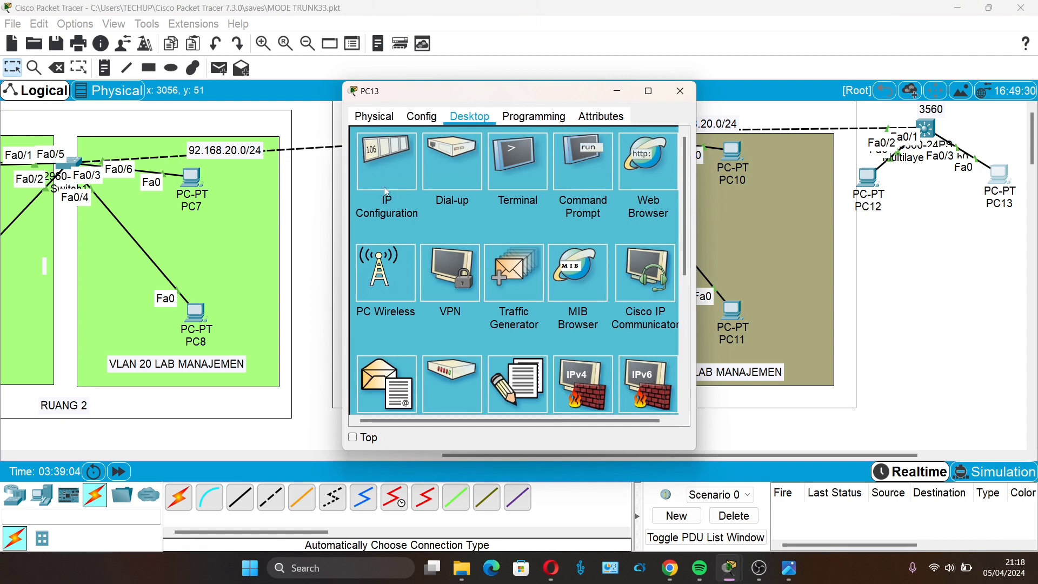
pyautogui.click(385, 191)
pyautogui.click(384, 193)
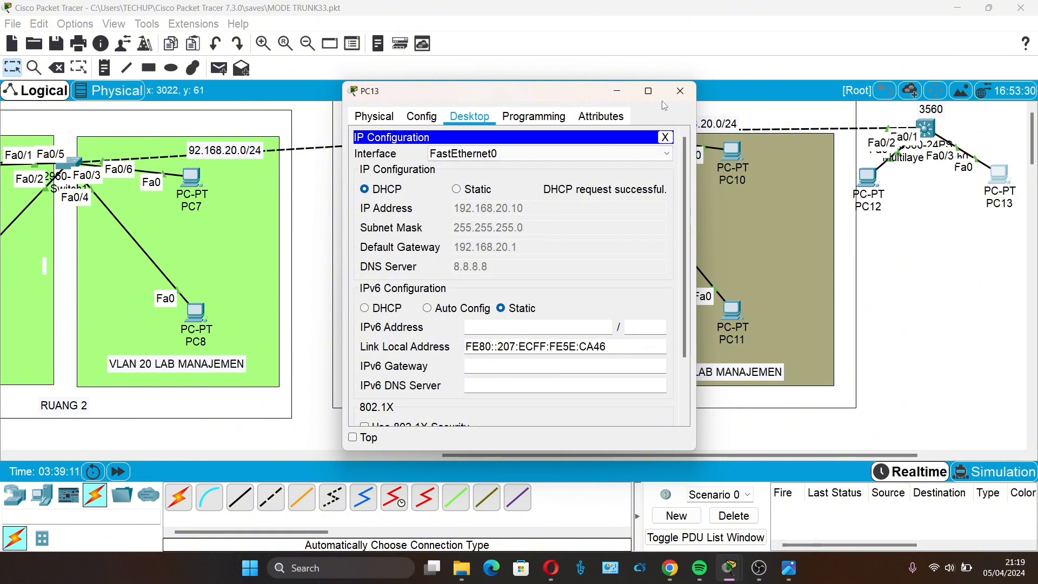
pyautogui.click(681, 91)
# Switch PC0's IPv4 configuration in the VLAN 10 lab to DHCP and close its window.
pyautogui.click(433, 161)
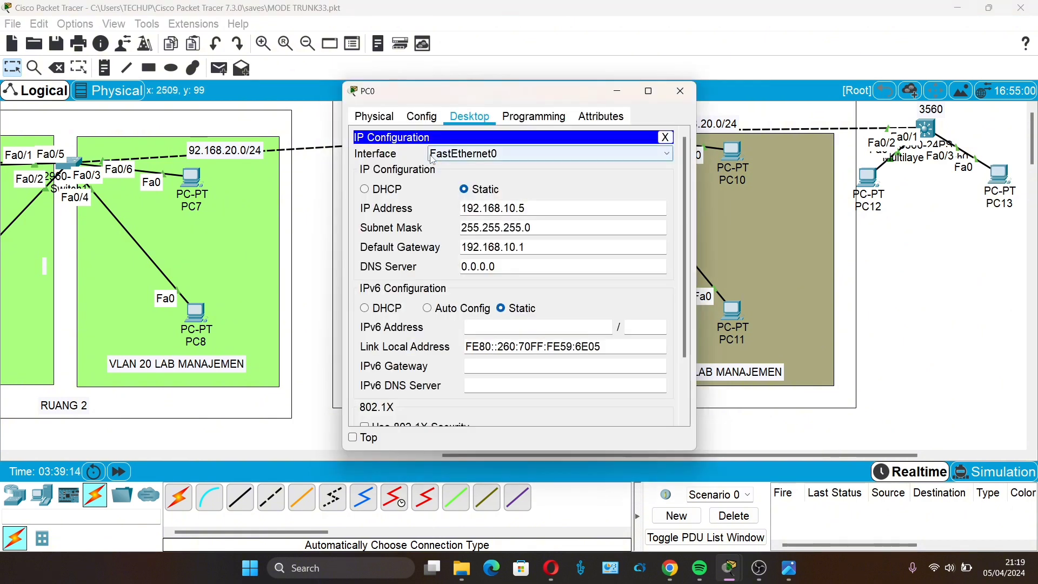
pyautogui.click(392, 192)
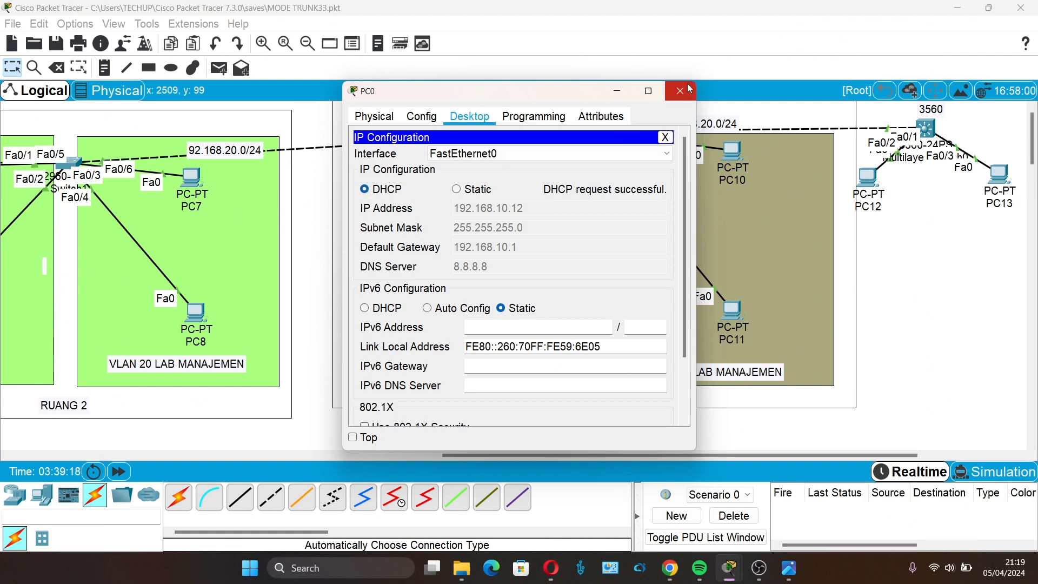
pyautogui.click(690, 90)
# Switch PC10's IPv4 configuration in the VLAN 20 lab to DHCP and close its window.
pyautogui.click(724, 153)
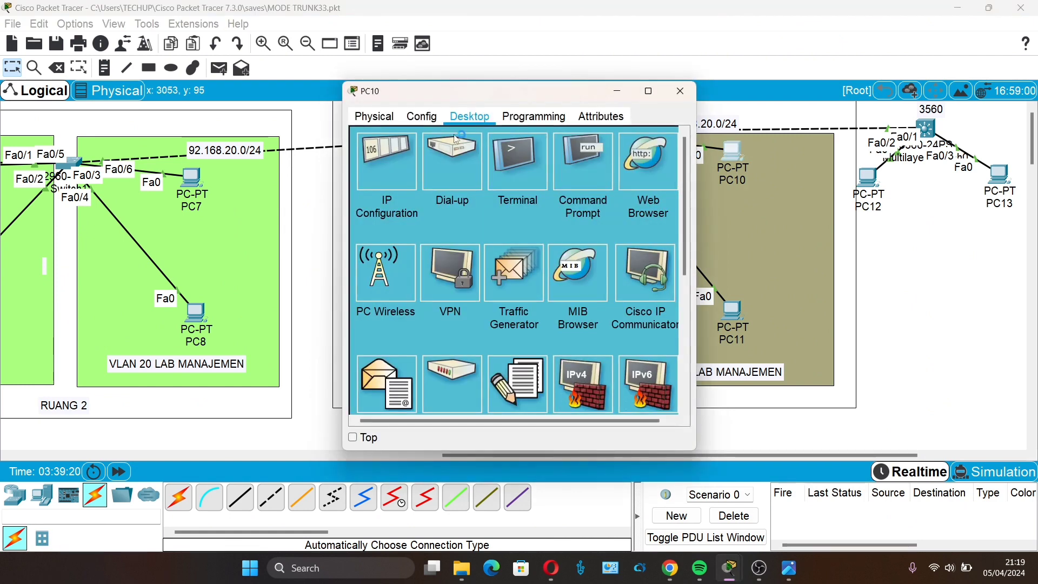
pyautogui.click(419, 166)
pyautogui.click(380, 189)
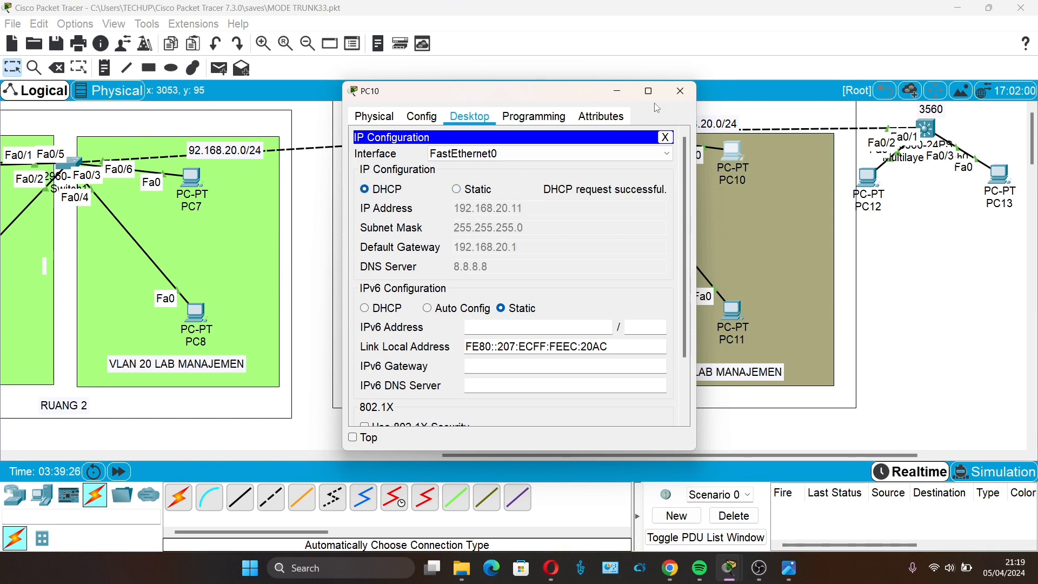
pyautogui.click(681, 91)
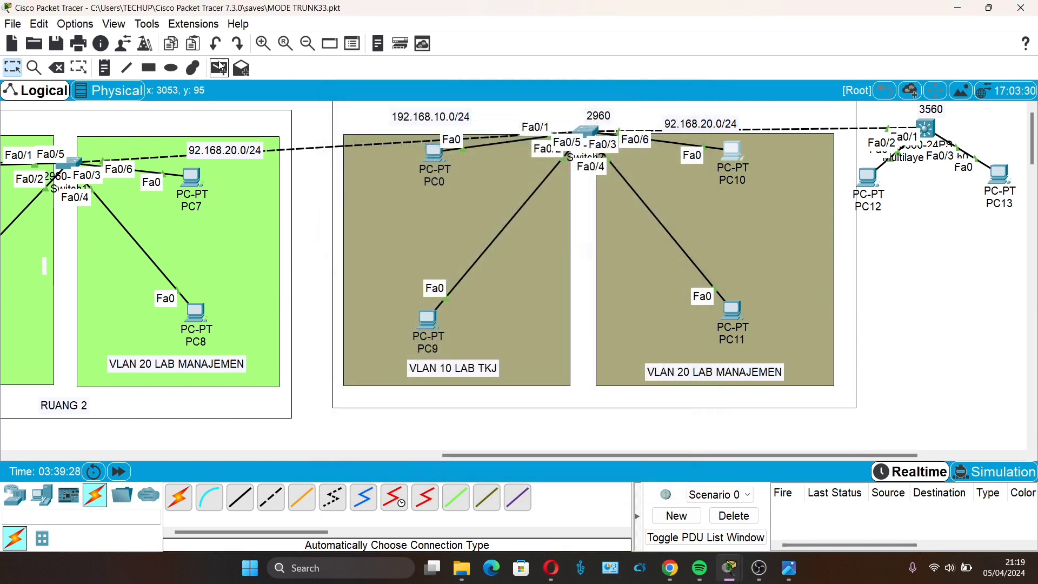
# Test inter-VLAN connectivity by sending a simple PDU from PC12 to PC13, and send it a second time.
pyautogui.click(219, 68)
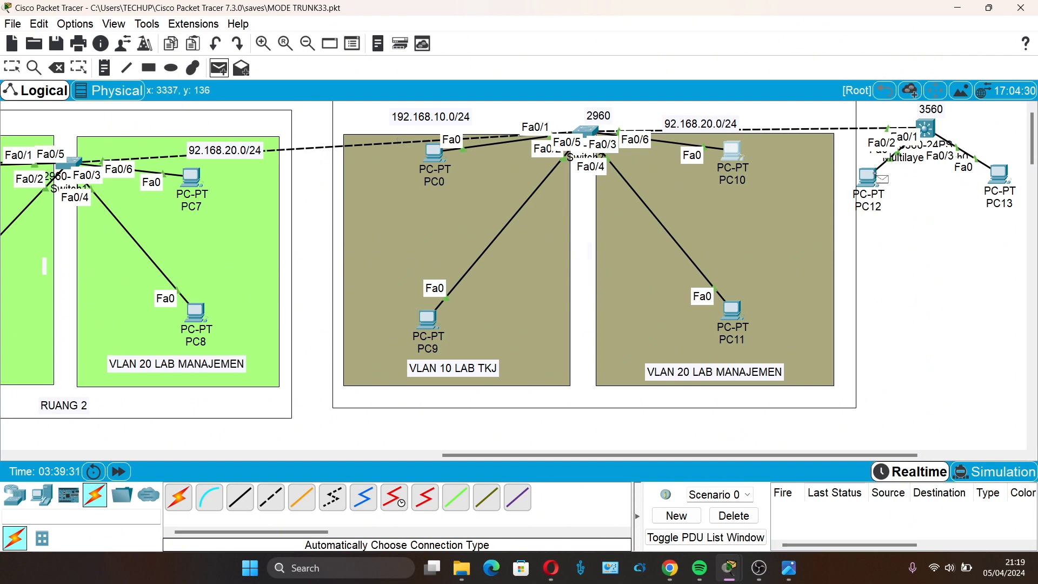
pyautogui.click(869, 178)
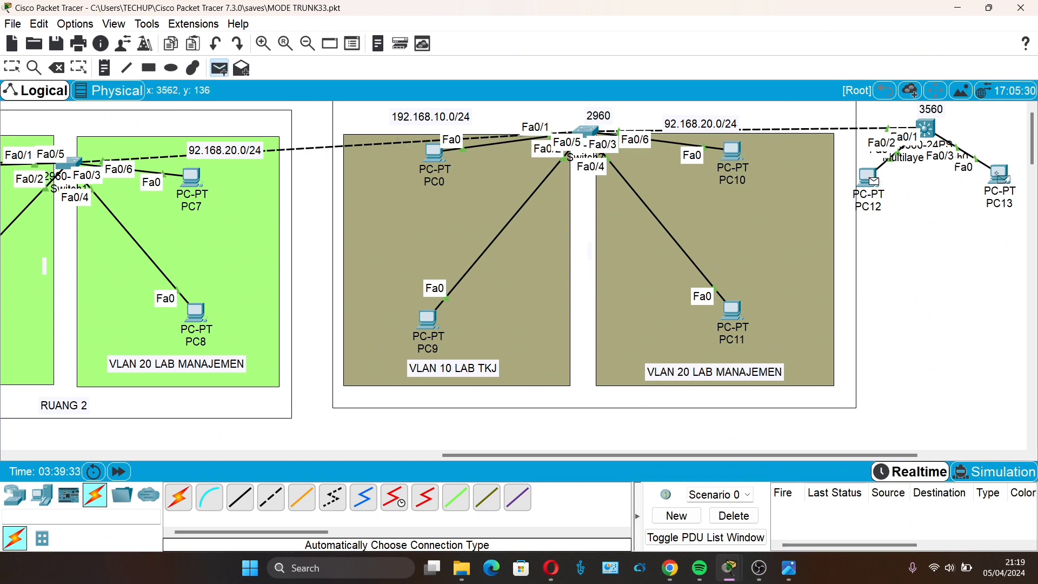
pyautogui.click(1000, 176)
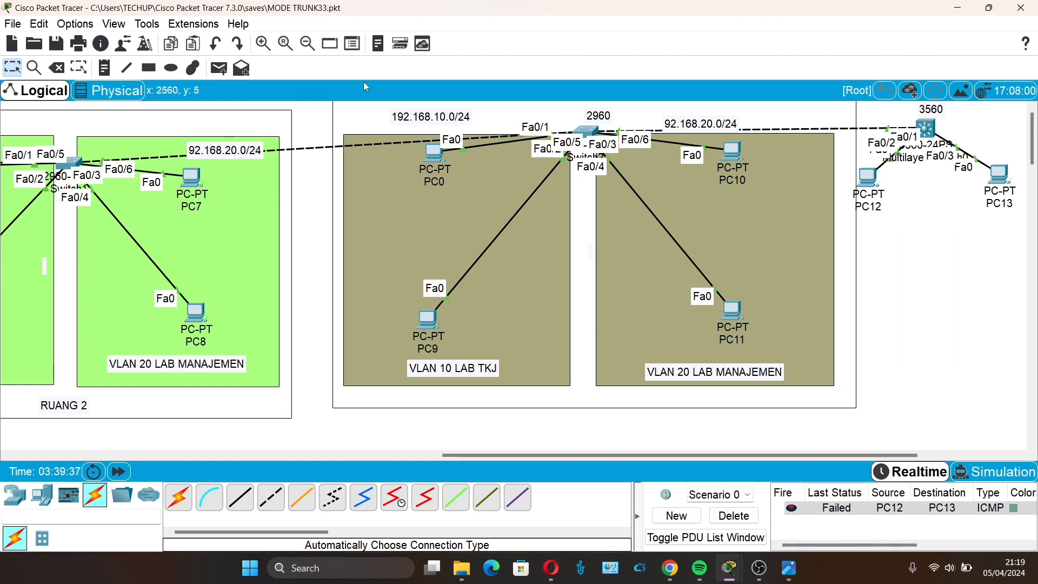
pyautogui.click(219, 67)
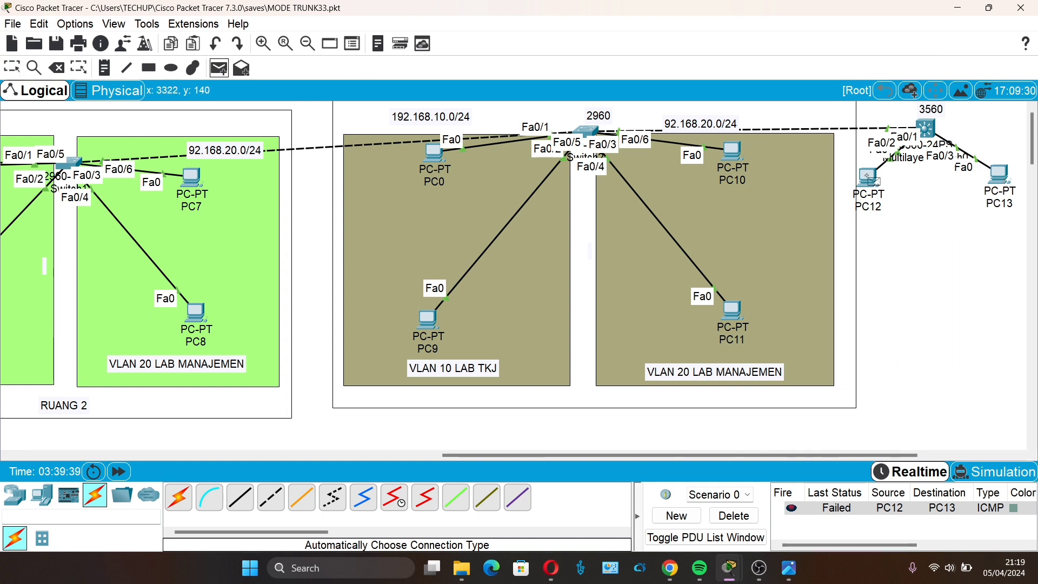
pyautogui.click(869, 178)
pyautogui.click(1001, 178)
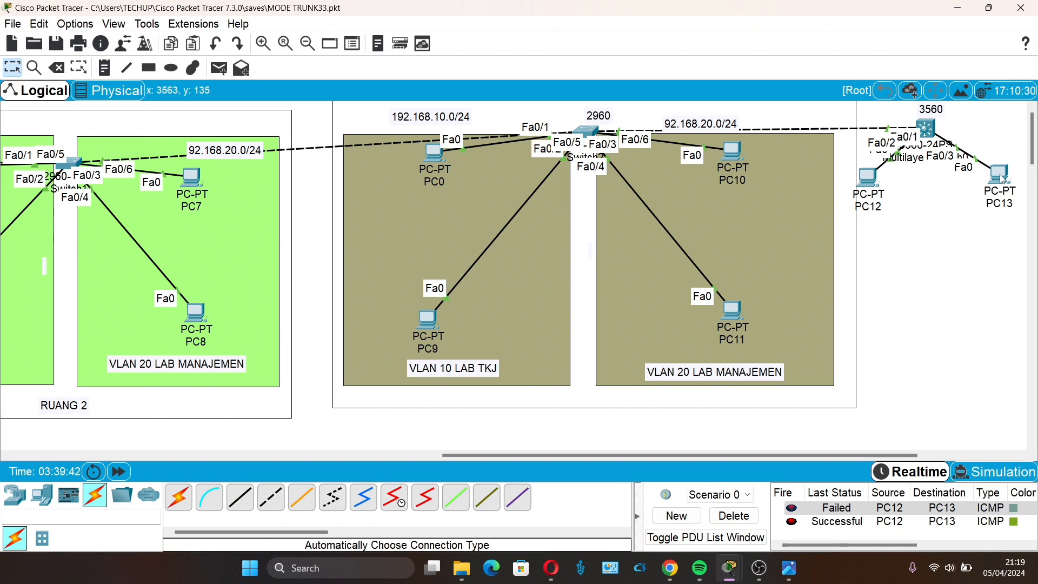